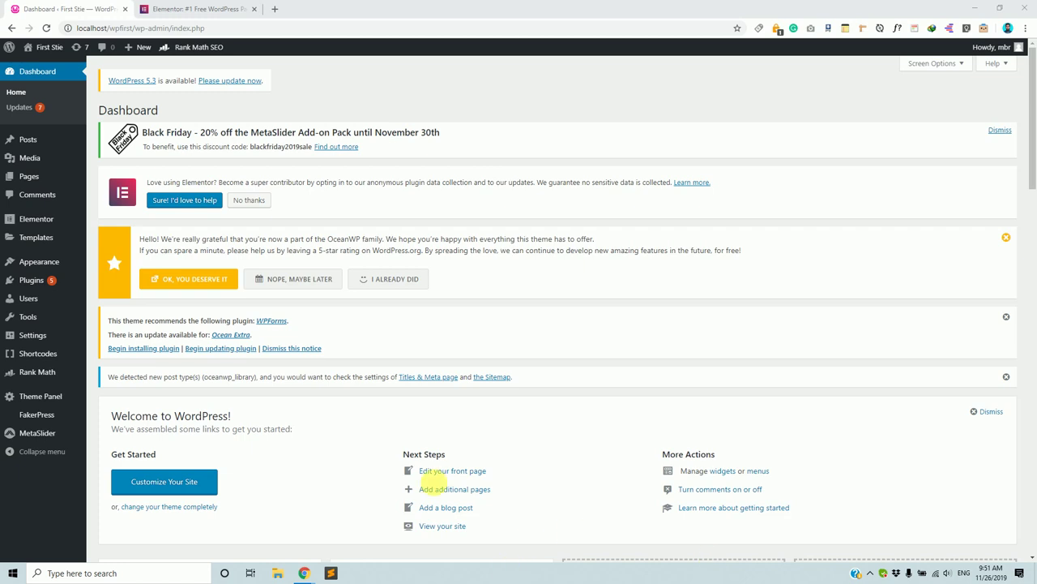
pyautogui.scroll(-5, 498, 324)
pyautogui.scroll(5, 508, 353)
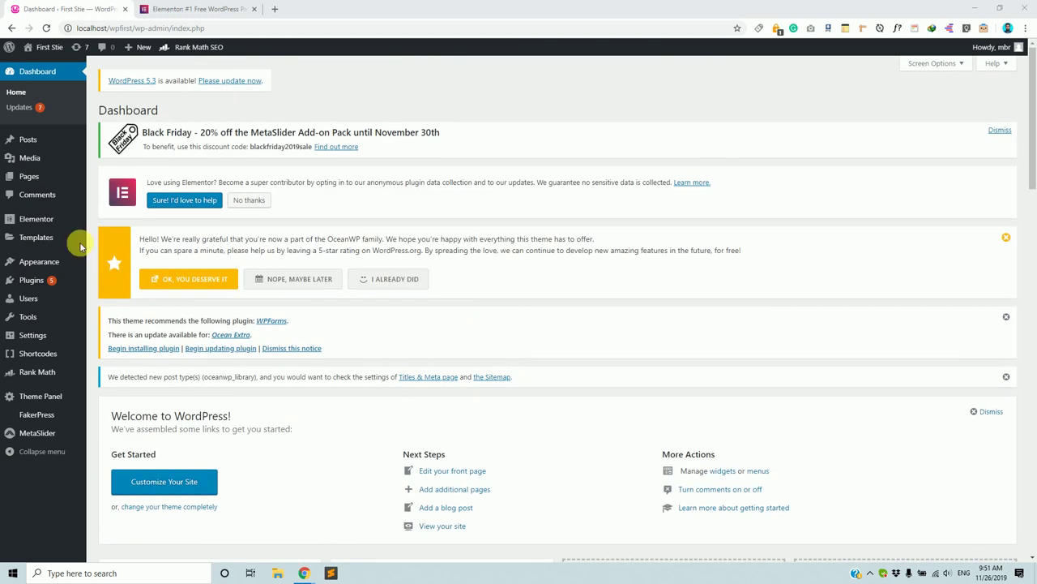
pyautogui.moveTo(76, 224)
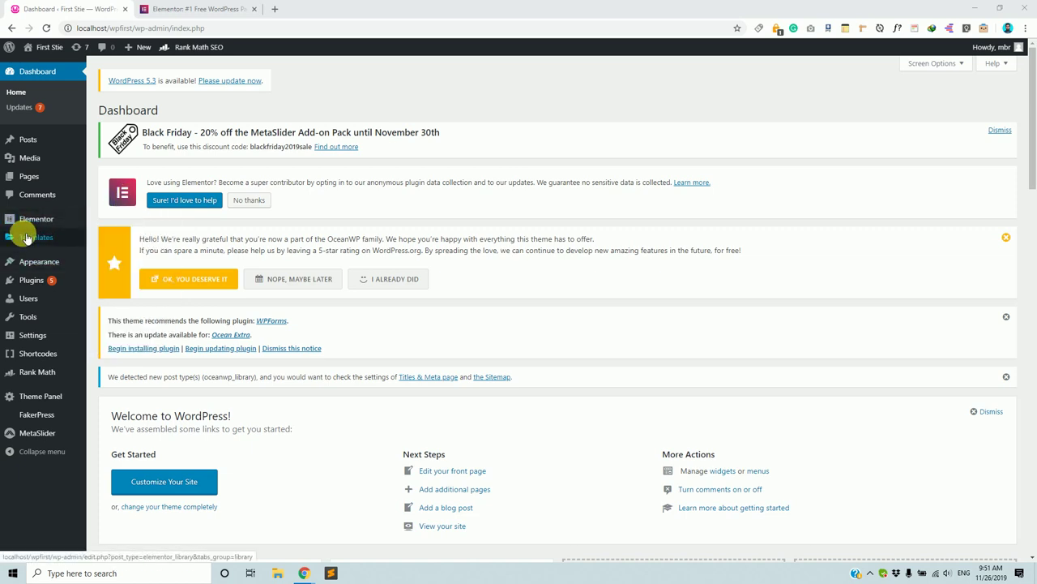
pyautogui.moveTo(49, 237)
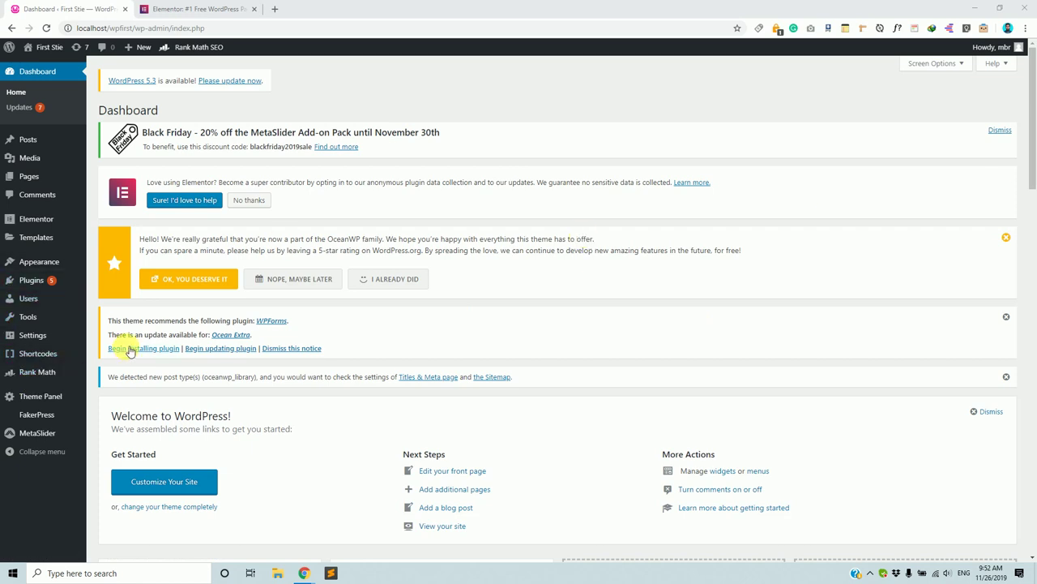
pyautogui.scroll(-2, 16, 320)
pyautogui.moveTo(18, 323)
pyautogui.scroll(2, 18, 323)
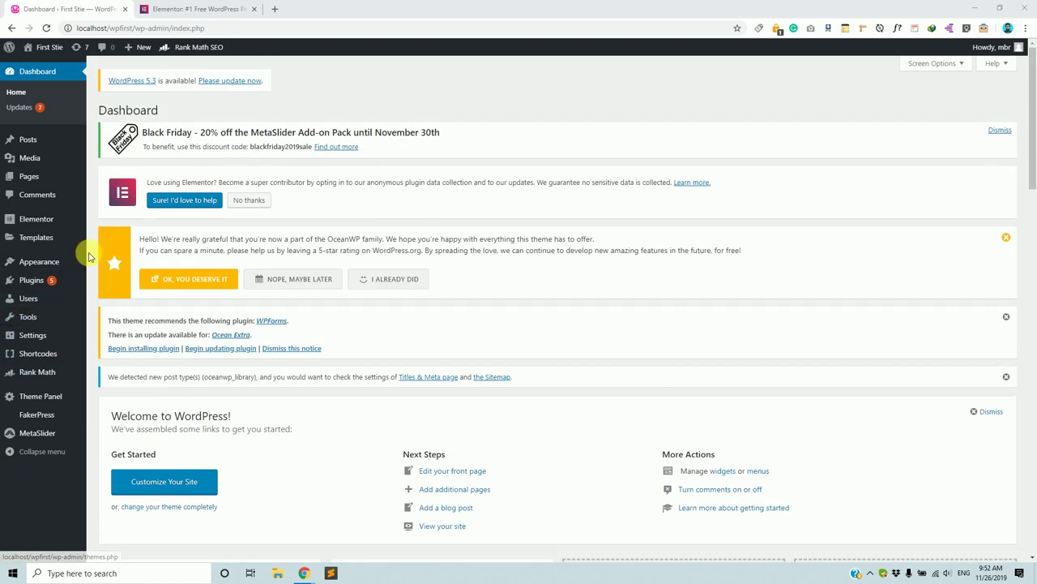
pyautogui.moveTo(32, 285)
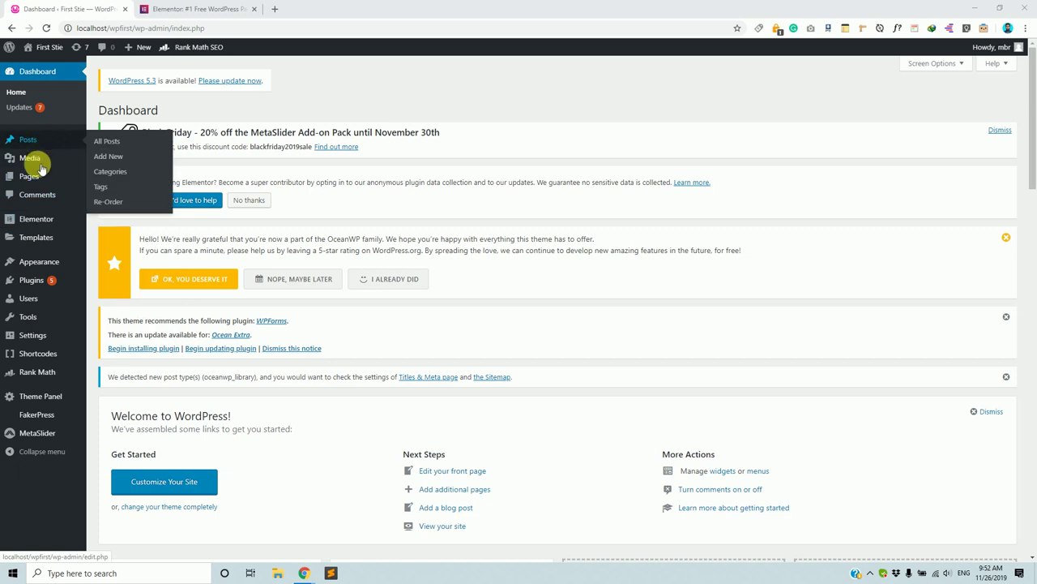
# - Start a new page and look at the template options in its page attributes
pyautogui.moveTo(29, 176)
pyautogui.click(118, 195)
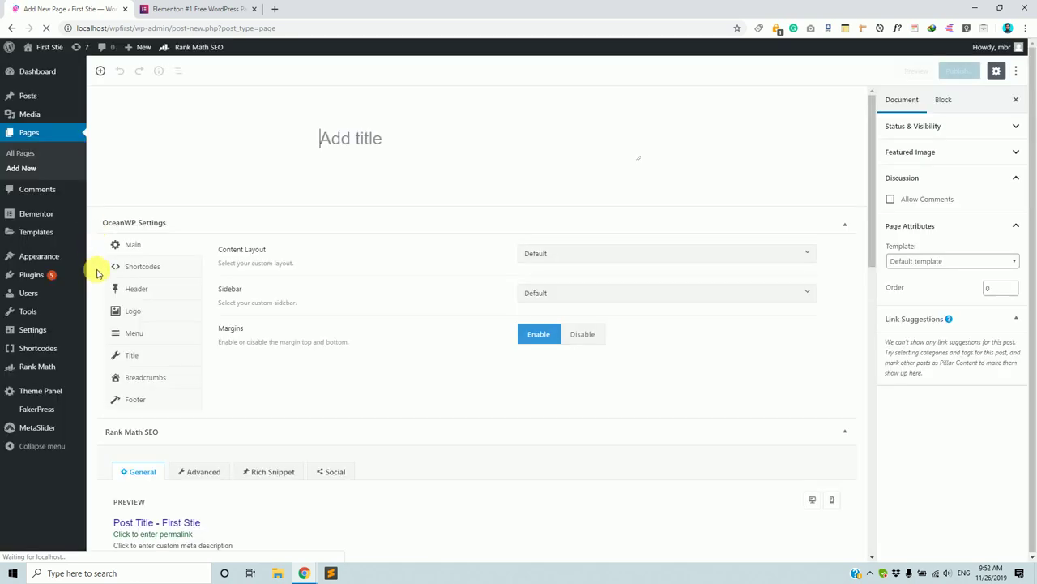
pyautogui.click(961, 260)
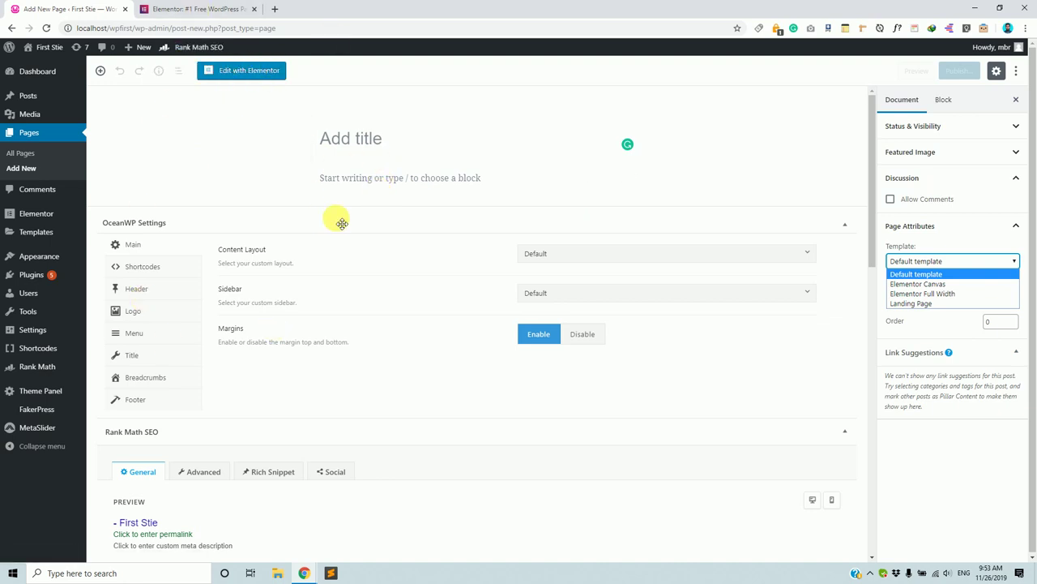
pyautogui.scroll(-3, 342, 224)
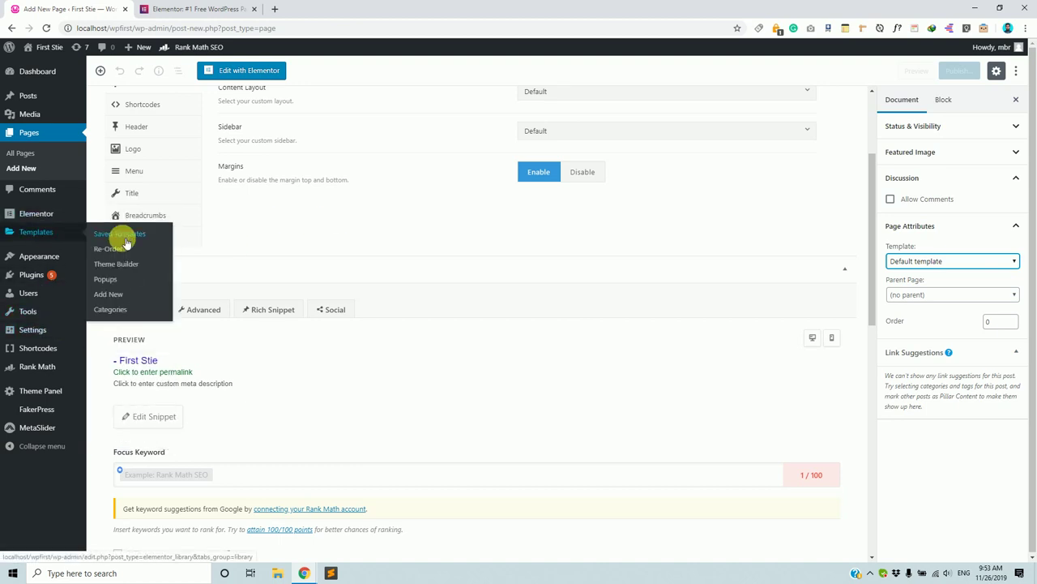
pyautogui.click(119, 296)
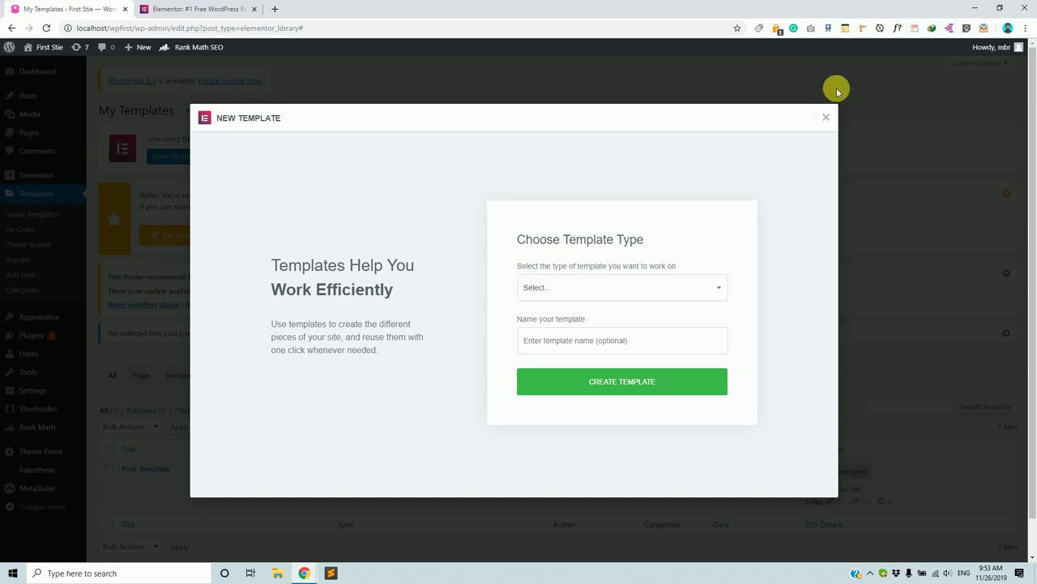
pyautogui.click(827, 119)
pyautogui.moveTo(32, 130)
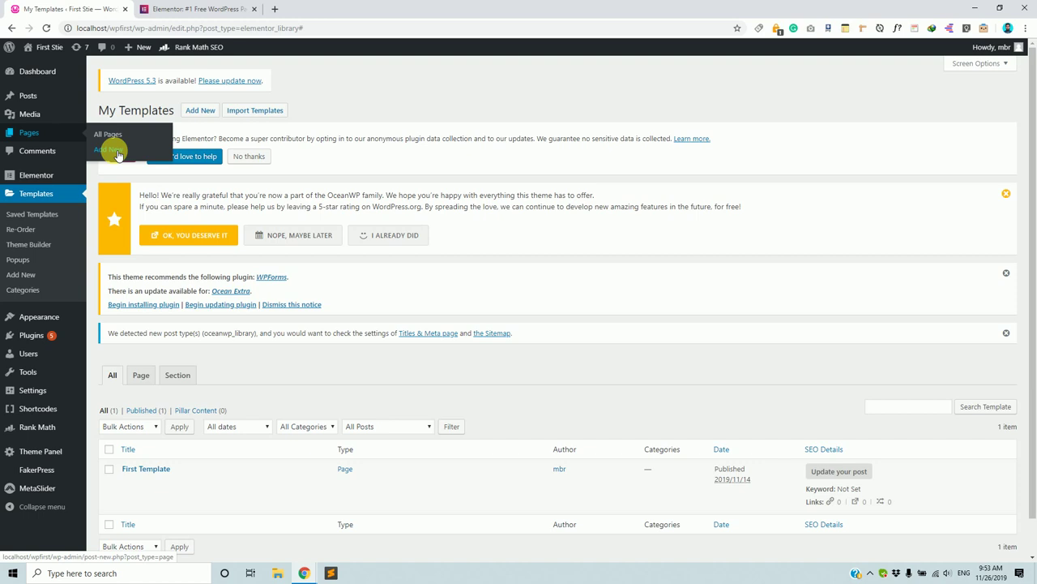
# - Open the Saved Templates list and view the actions available for First Template
pyautogui.click(48, 218)
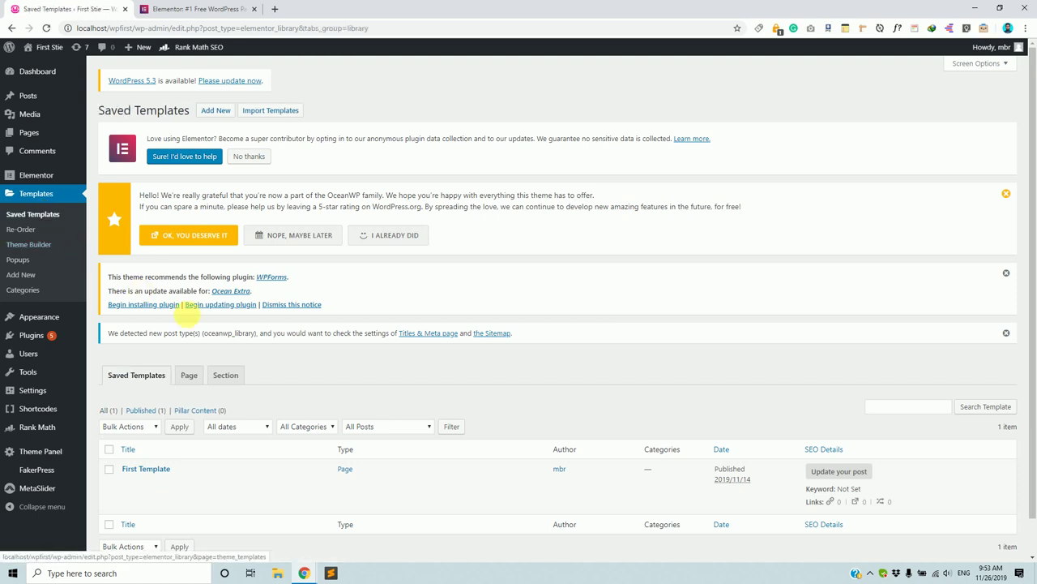
pyautogui.scroll(-1, 292, 347)
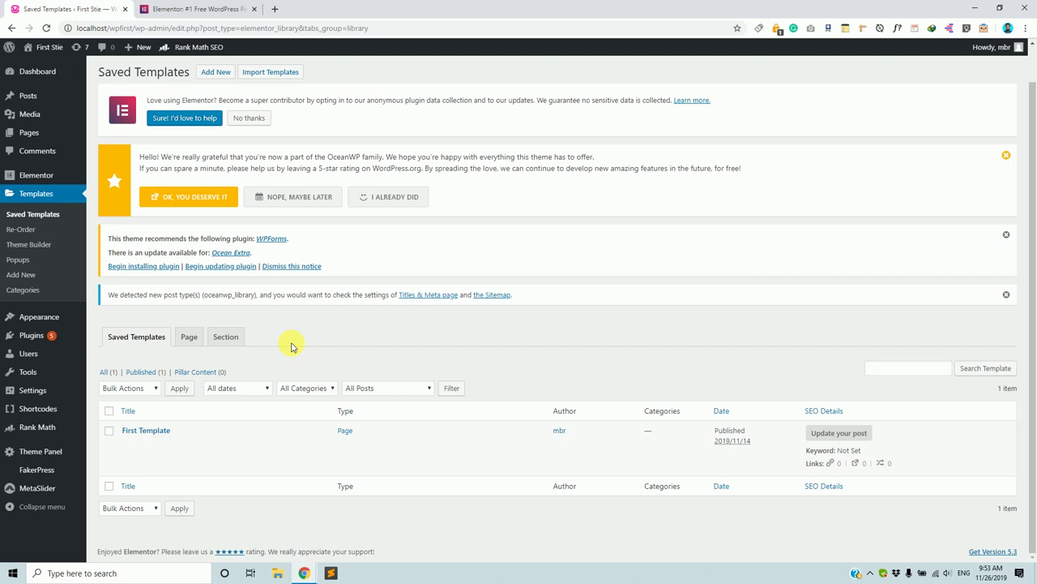
pyautogui.moveTo(280, 443)
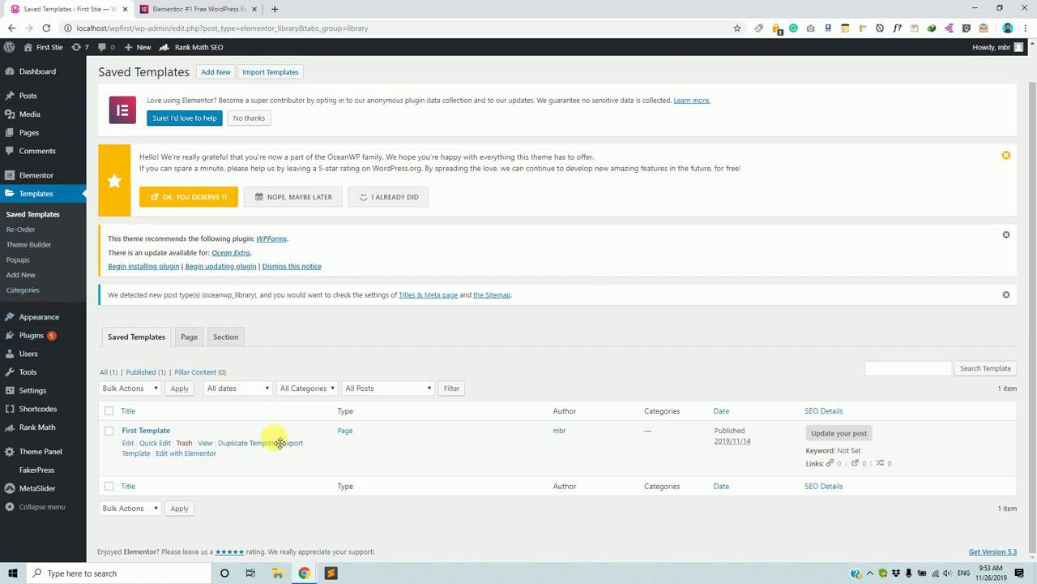
pyautogui.click(74, 217)
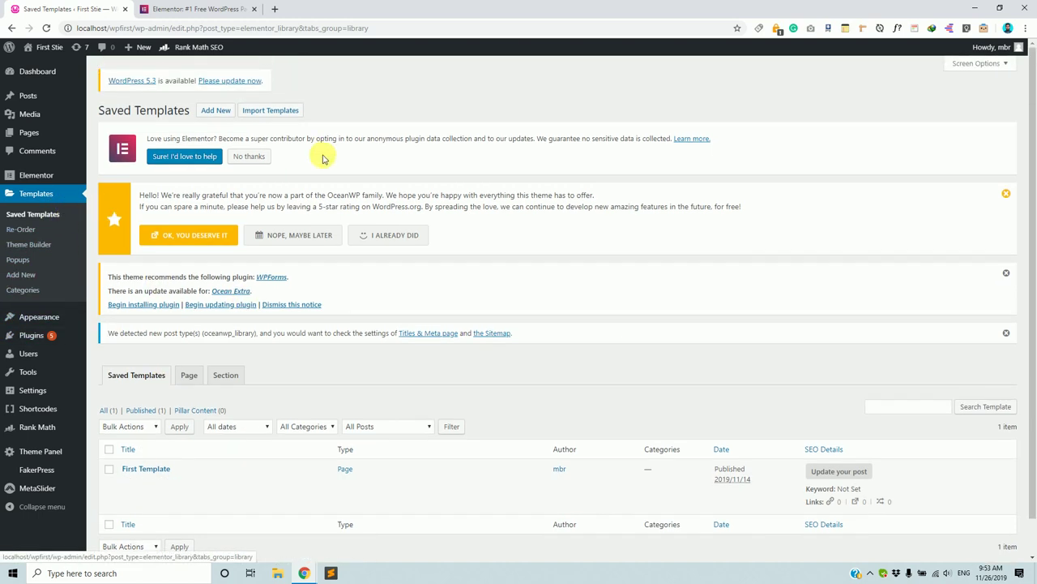
# - Create a new Elementor template of type Section named "Best Template"
pyautogui.click(217, 110)
pyautogui.click(641, 288)
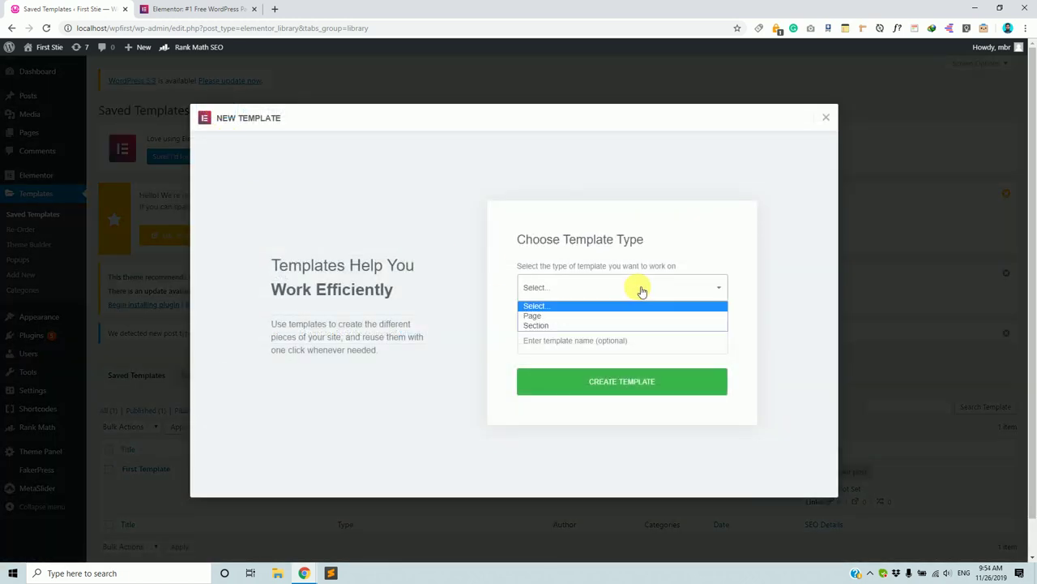
pyautogui.click(606, 325)
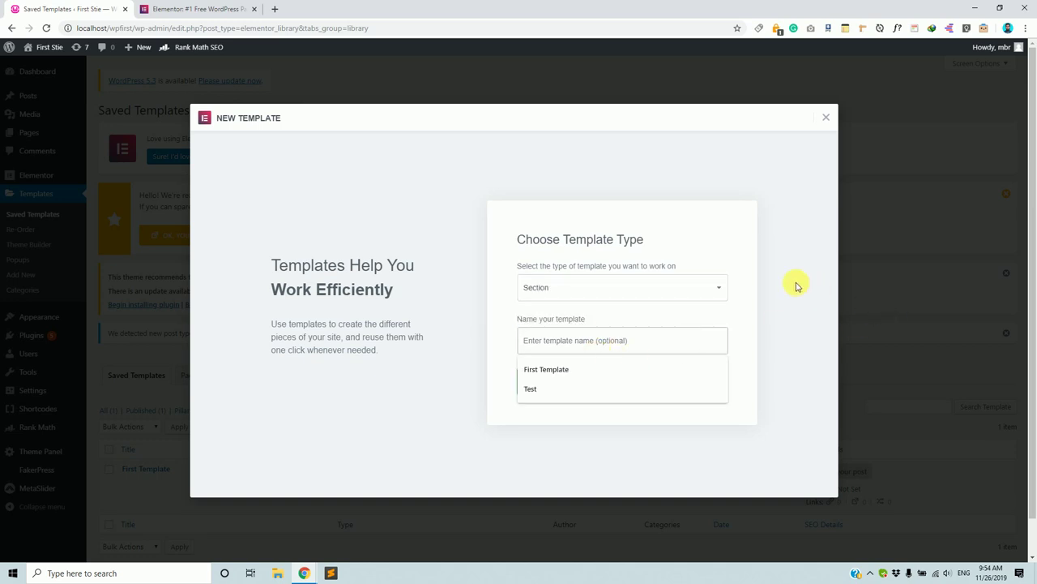
pyautogui.write('Best Template')
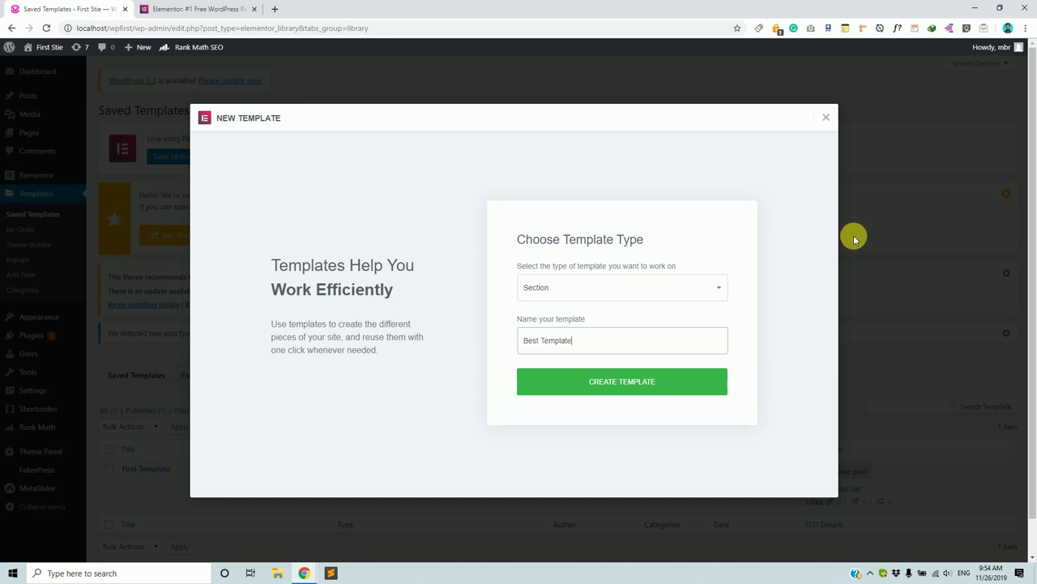
pyautogui.click(618, 386)
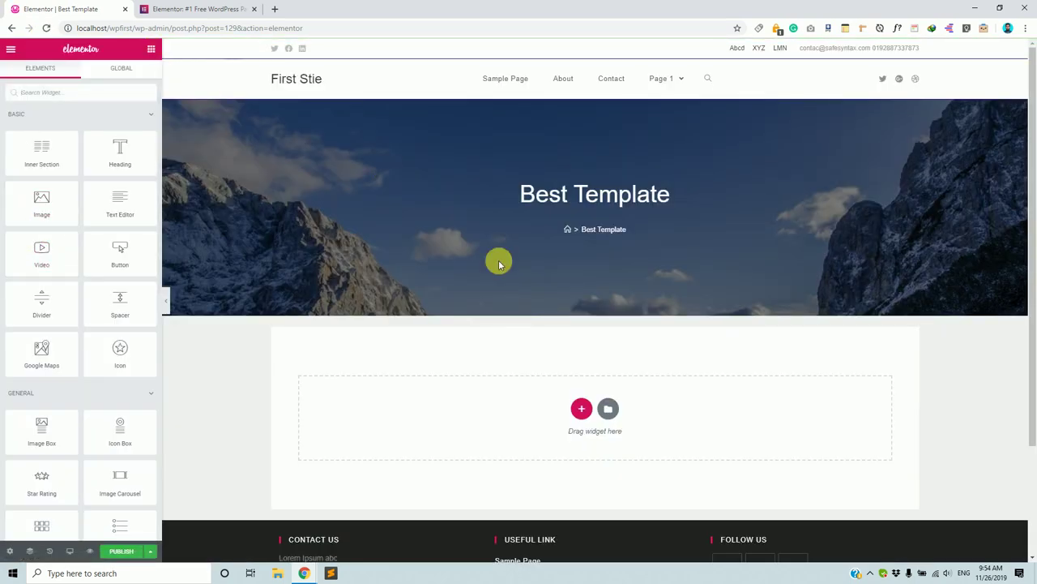
# - Look over the new template page's header, empty content area and footer
pyautogui.scroll(-2, 640, 396)
pyautogui.scroll(2, 641, 394)
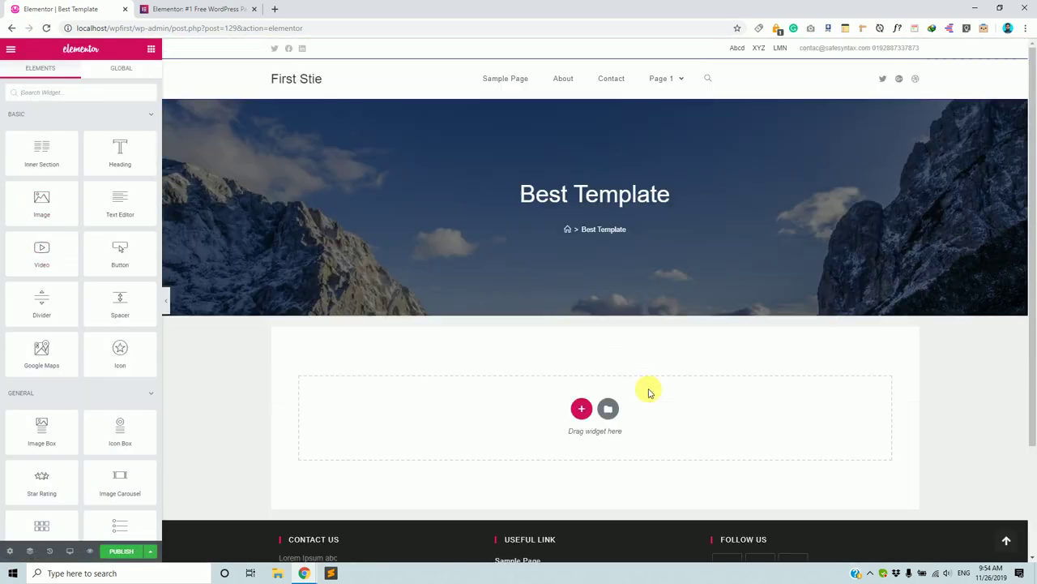
pyautogui.scroll(-2, 651, 391)
pyautogui.scroll(2, 651, 391)
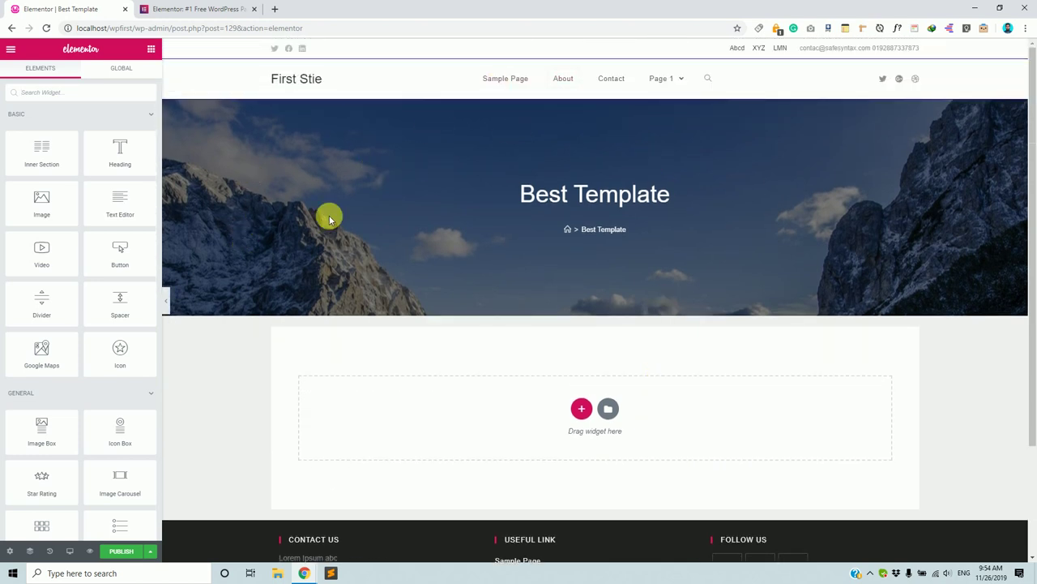
pyautogui.scroll(-2, 469, 287)
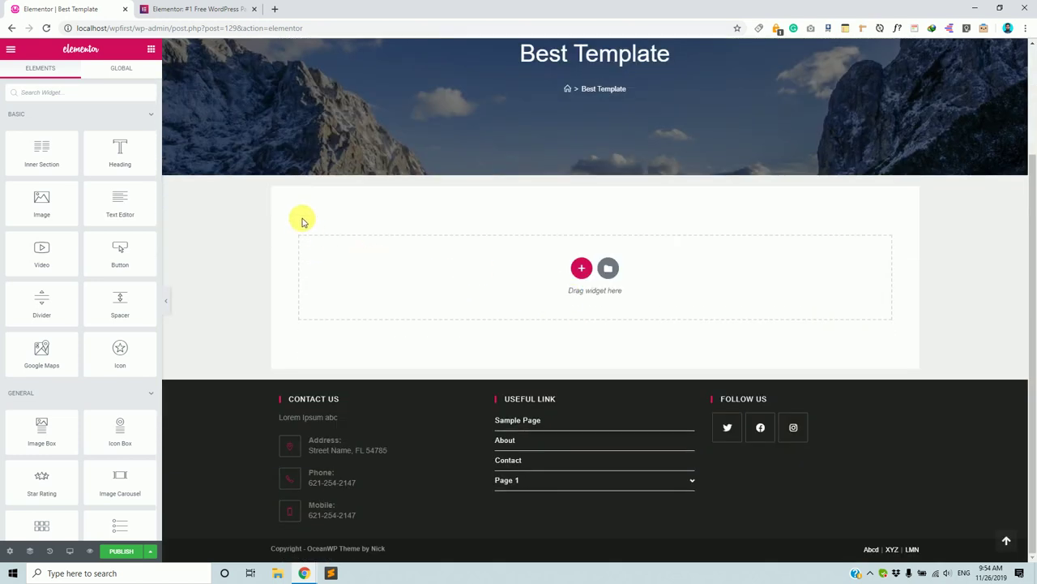
pyautogui.press('Print')
pyautogui.moveTo(228, 183)
pyautogui.mouseDown()
pyautogui.moveTo(766, 354)
pyautogui.moveTo(1023, 396)
pyautogui.moveTo(1000, 382)
pyautogui.moveTo(934, 381)
pyautogui.mouseUp()
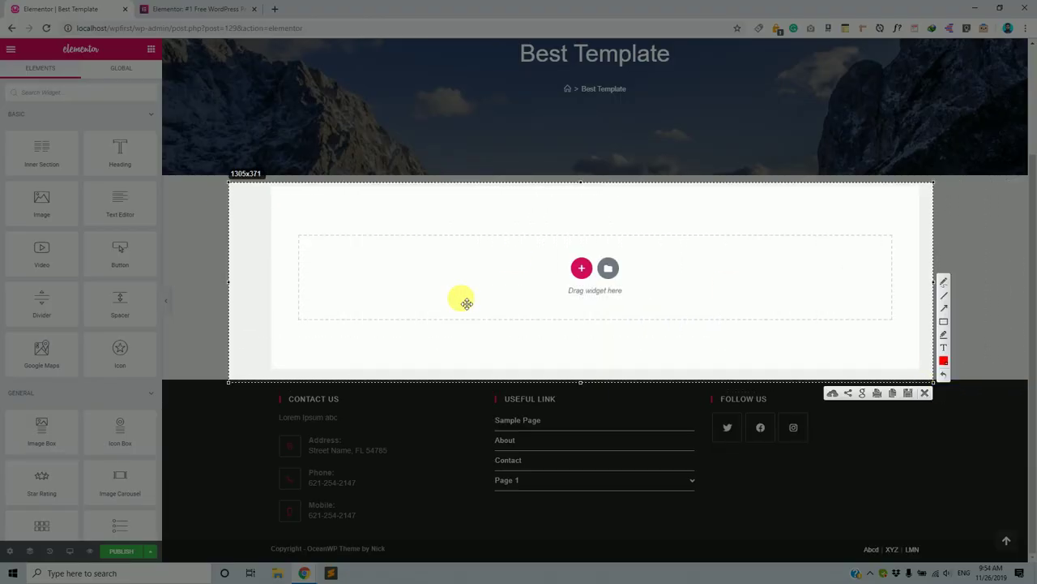
pyautogui.click(923, 393)
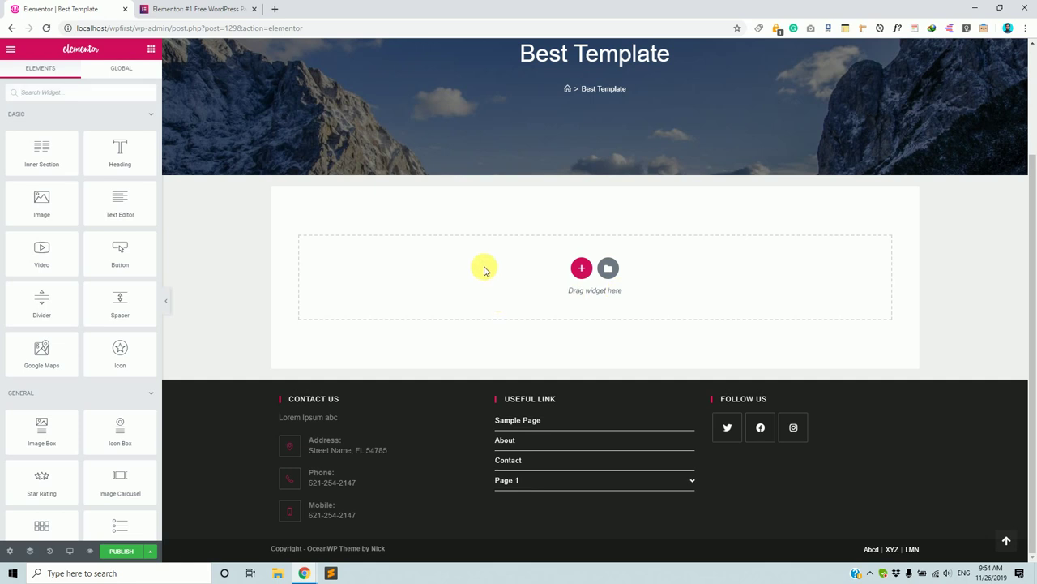
pyautogui.scroll(2, 484, 270)
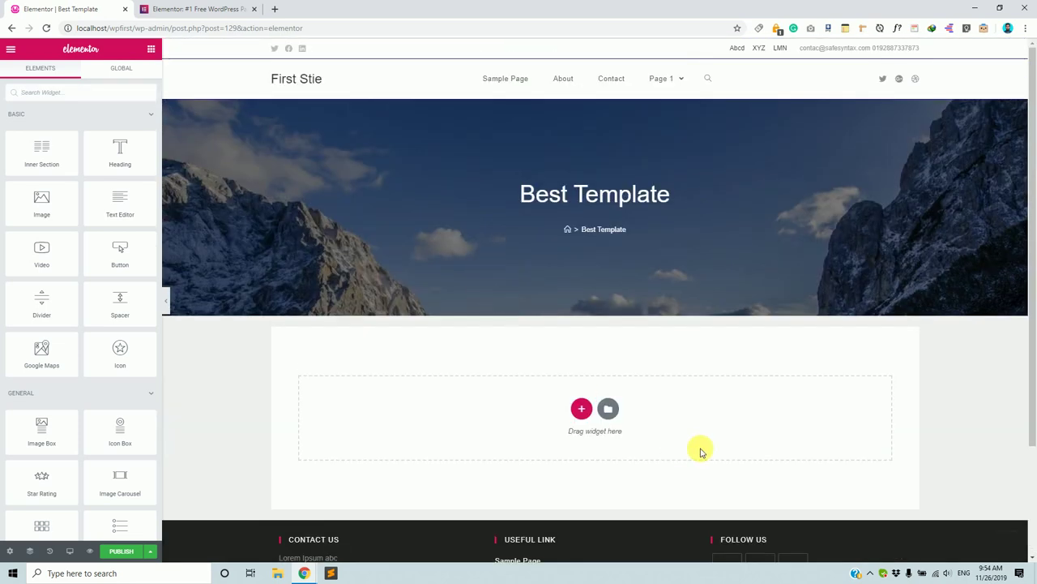
pyautogui.scroll(-2, 700, 446)
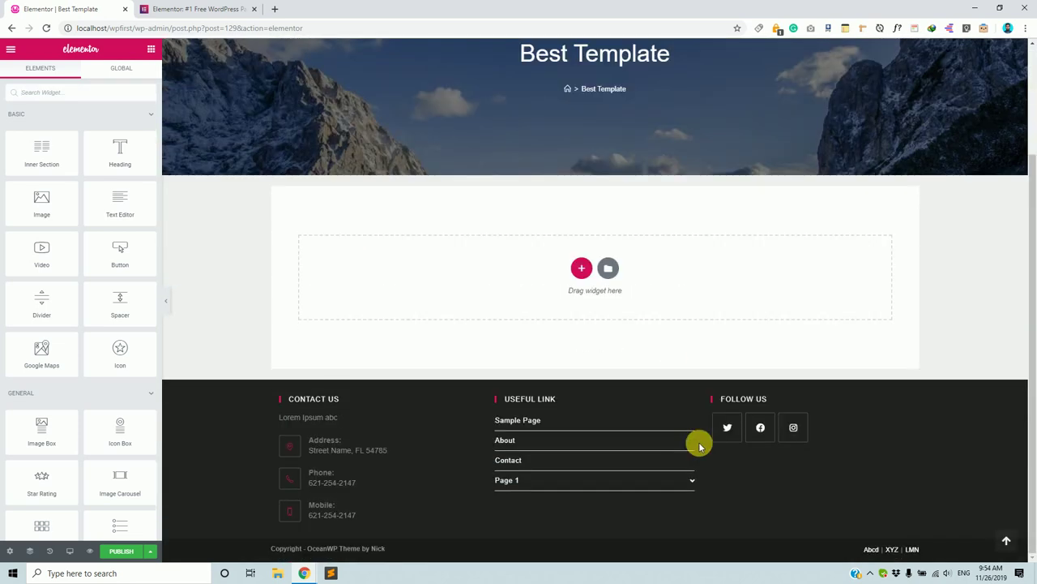
pyautogui.scroll(2, 527, 352)
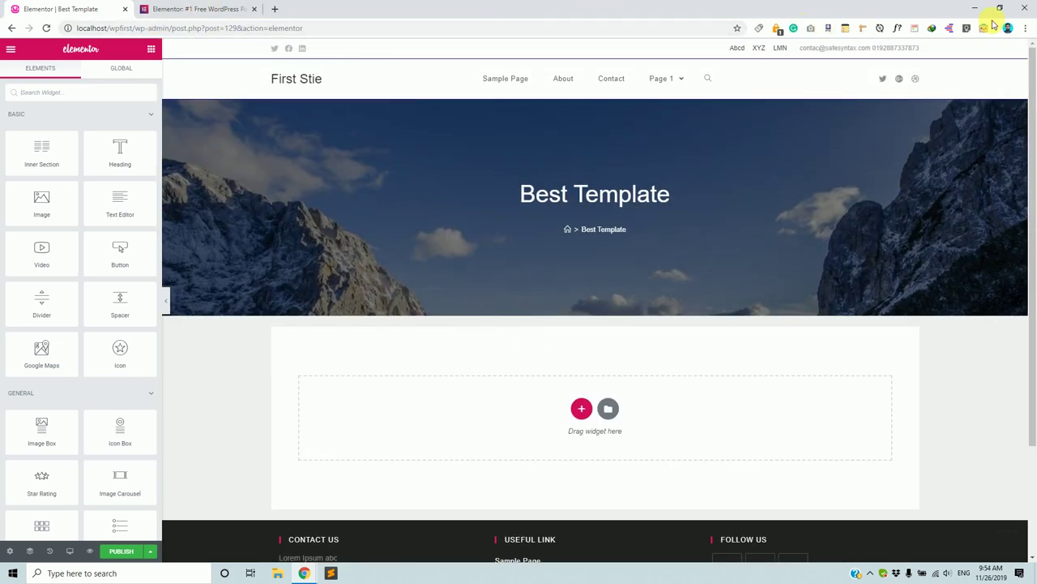
# - Collapse the Basic and General widget groups and add a single-column section to the template's content area
pyautogui.scroll(-2, 597, 364)
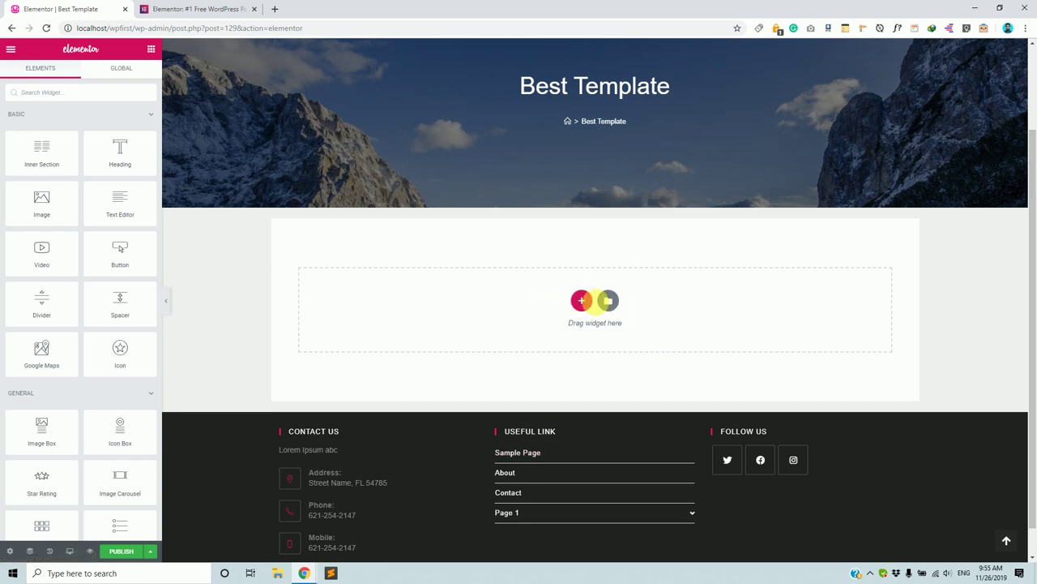
pyautogui.click(155, 118)
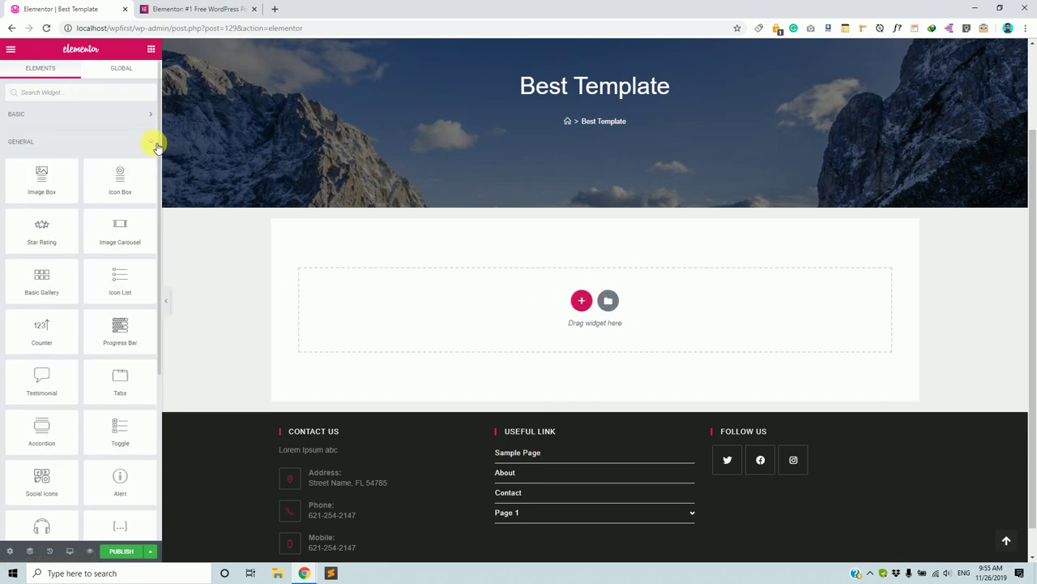
pyautogui.click(155, 143)
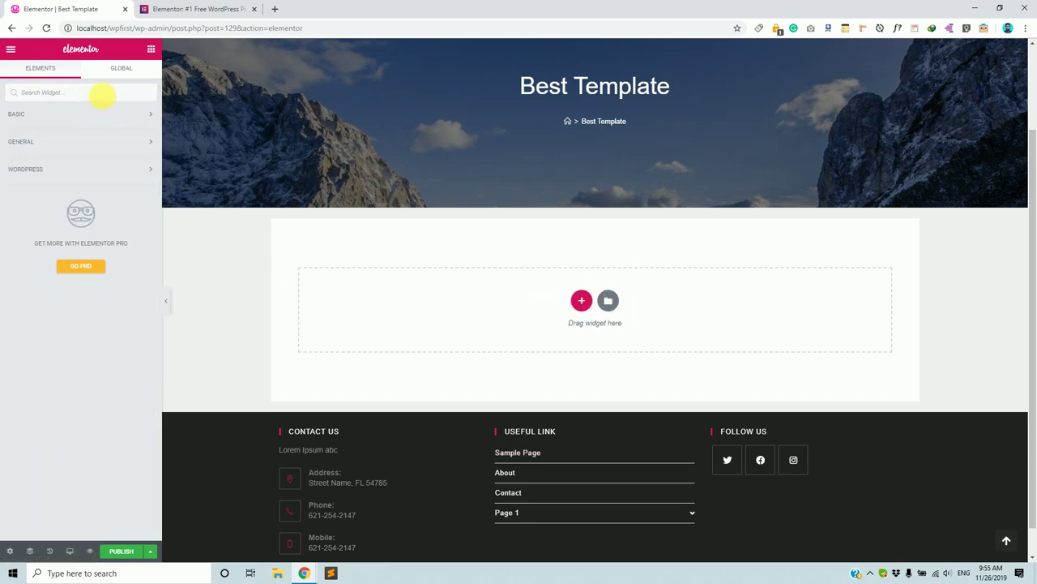
pyautogui.click(582, 305)
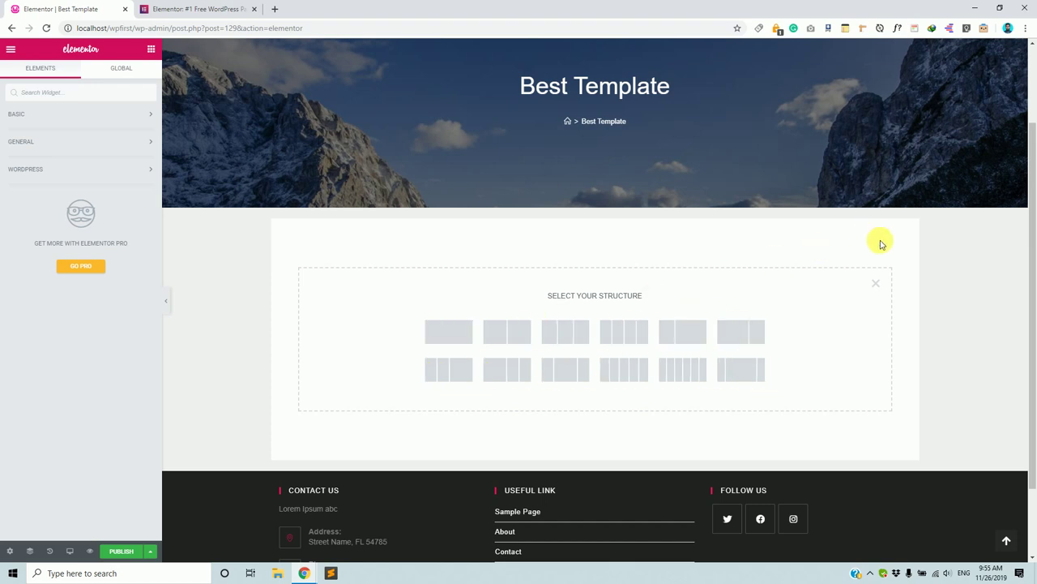
pyautogui.click(450, 337)
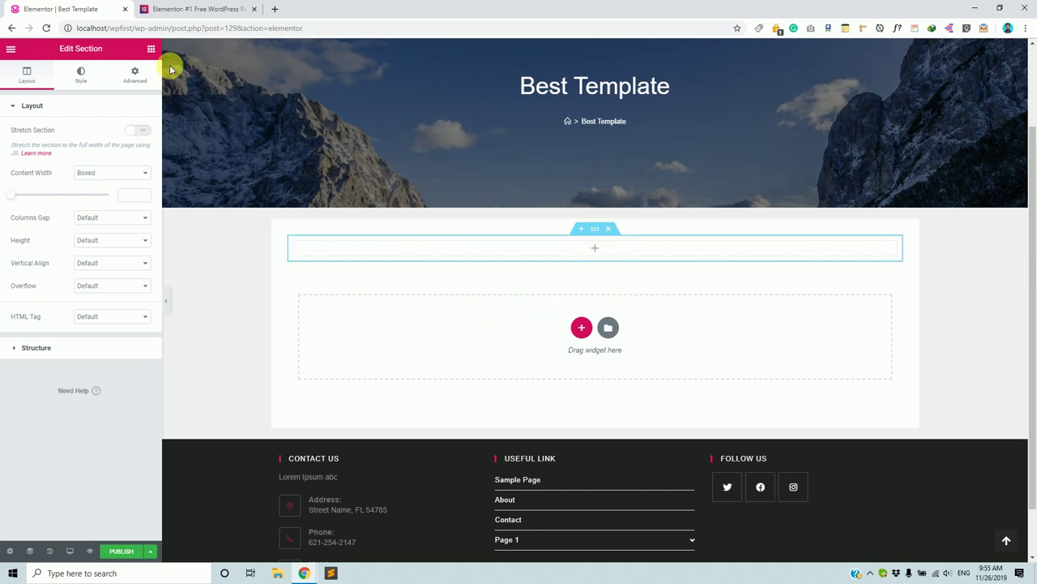
# - Return to the widget list and look through the Basic and General widget groups
pyautogui.click(150, 50)
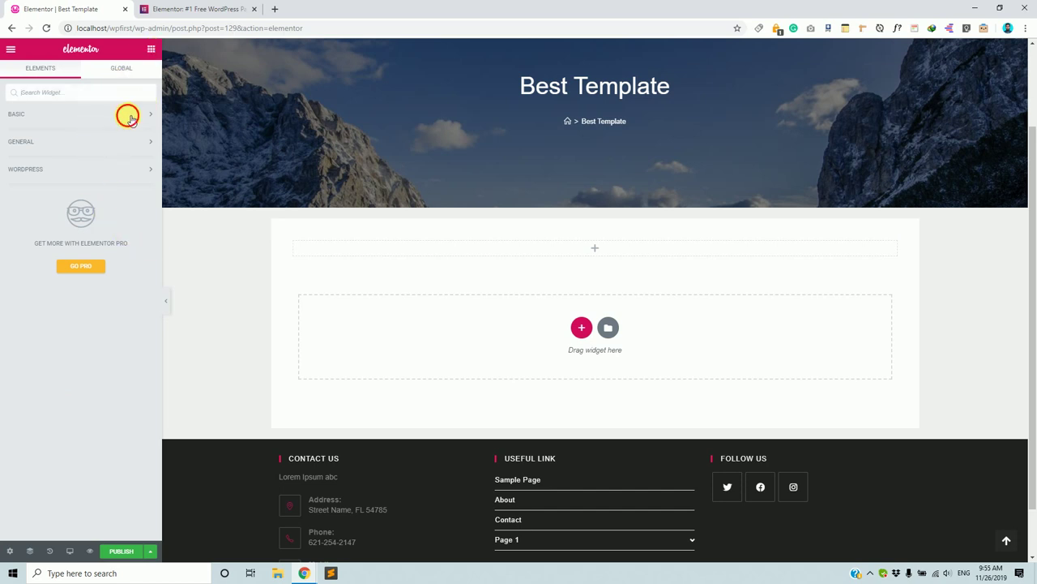
pyautogui.click(128, 116)
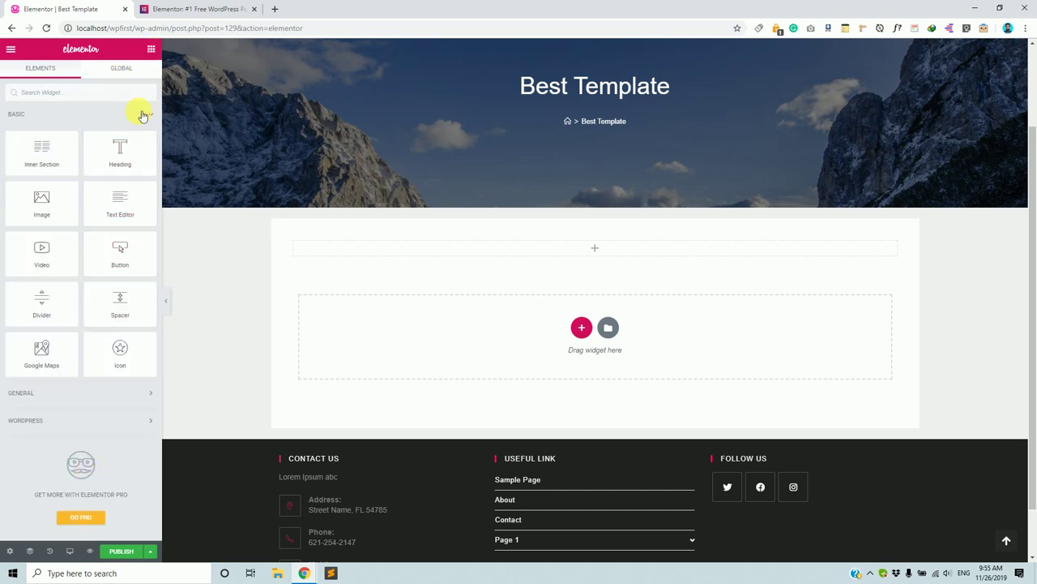
pyautogui.click(143, 116)
pyautogui.click(134, 143)
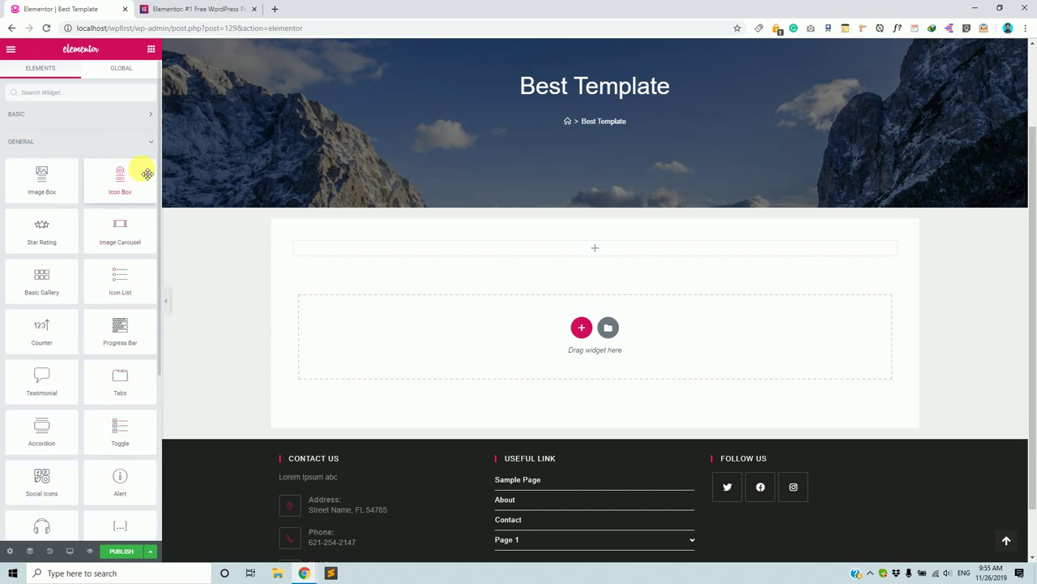
pyautogui.click(148, 144)
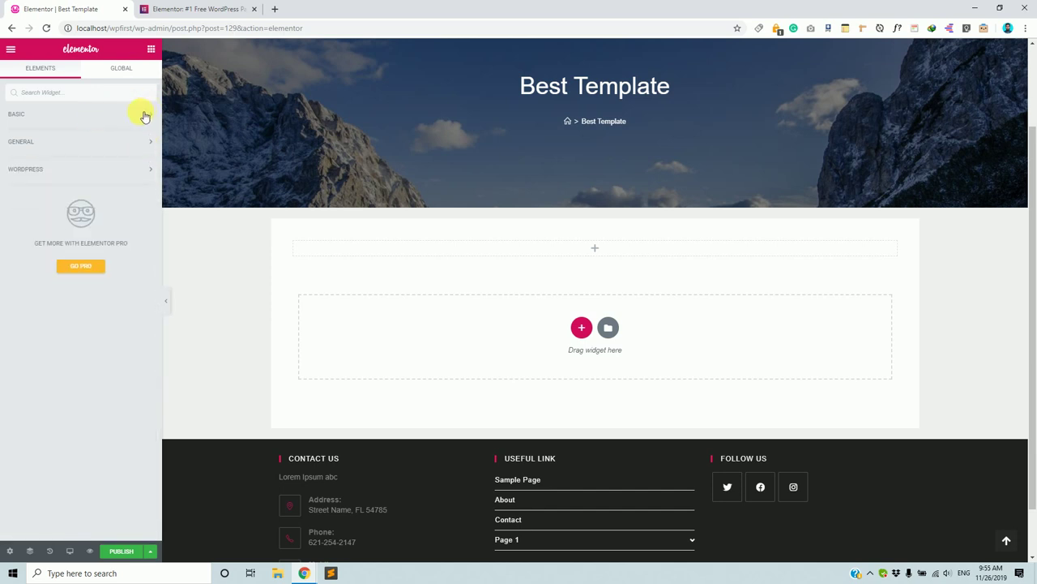
# - Expand the Basic and General widget groups and add a Heading widget to the empty single-column section
pyautogui.click(143, 116)
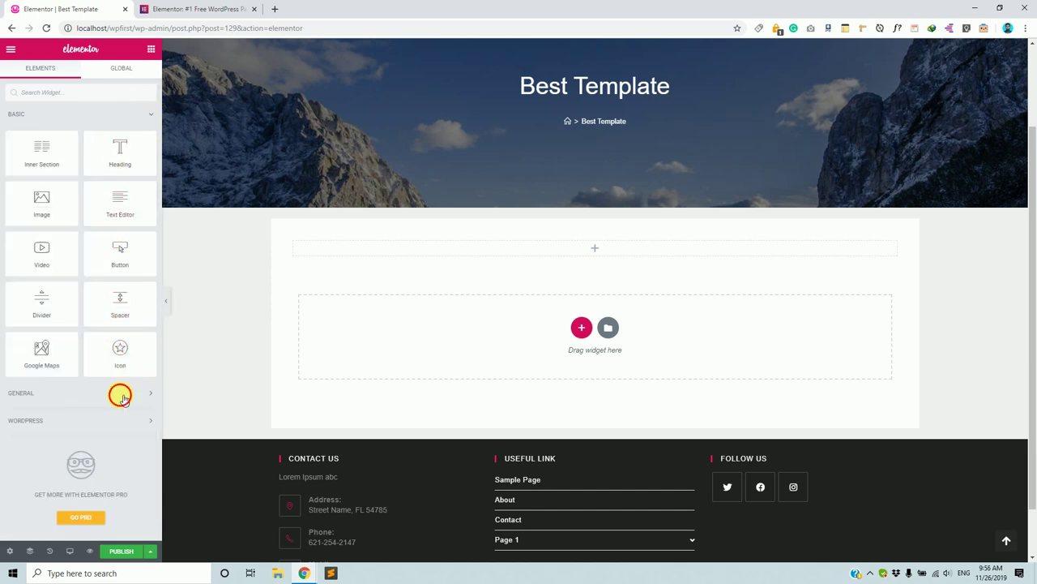
pyautogui.click(120, 395)
pyautogui.scroll(-2, 118, 333)
pyautogui.scroll(2, 121, 347)
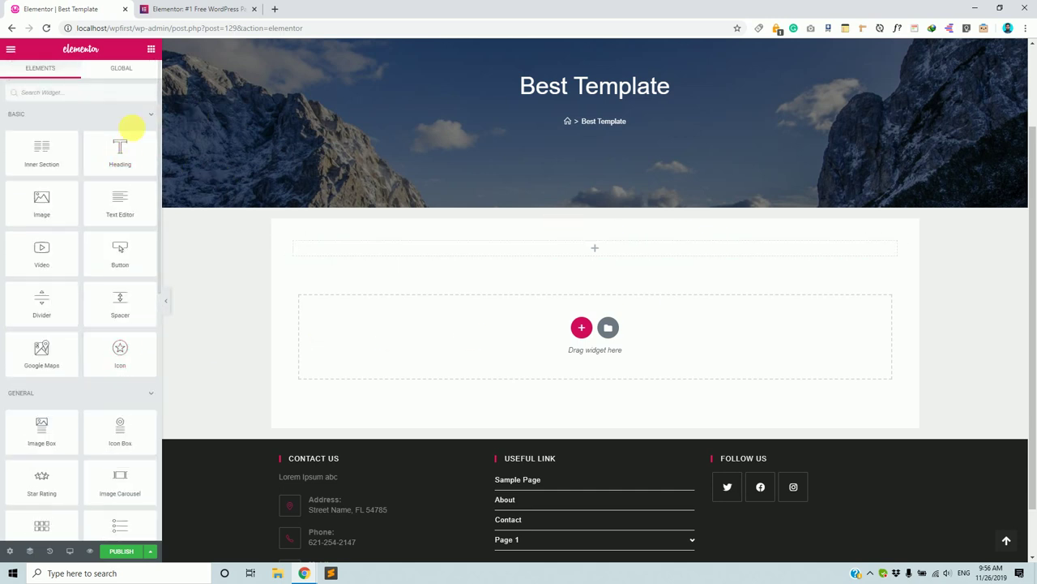
pyautogui.moveTo(118, 151); pyautogui.dragTo(582, 252)
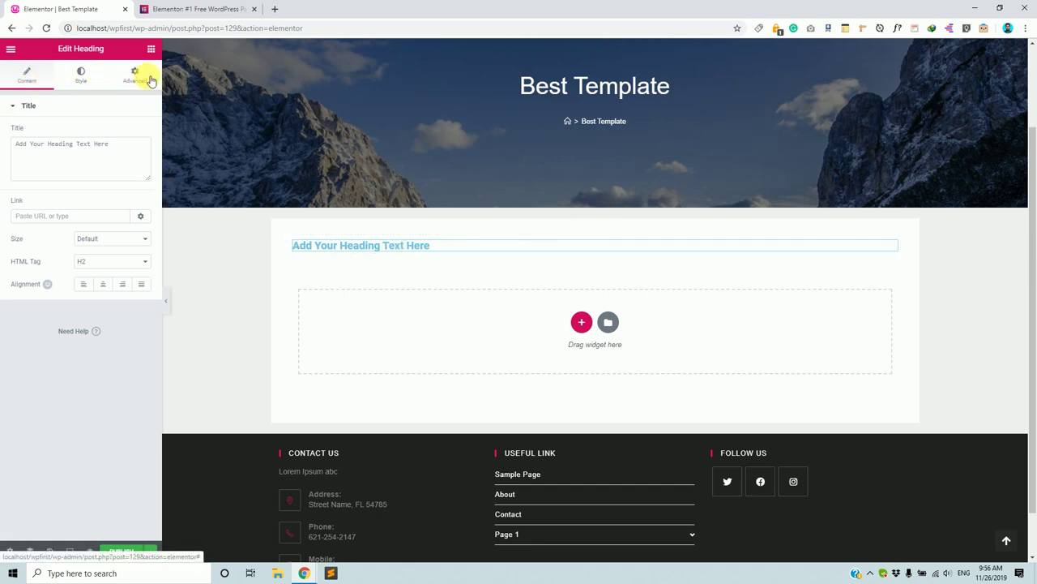
# - Look over the heading's Content, Style and Advanced settings
pyautogui.click(29, 78)
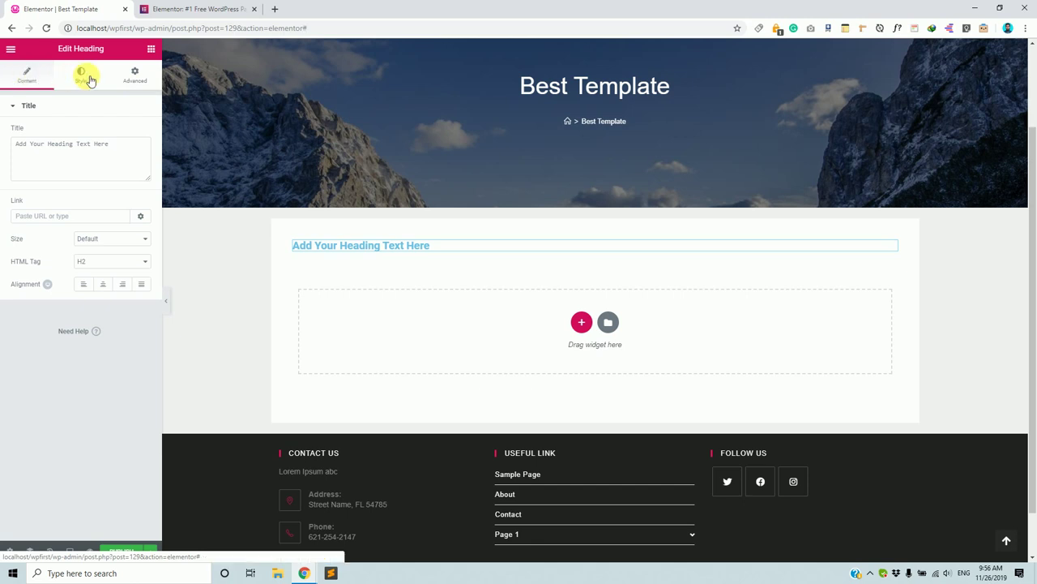
pyautogui.click(89, 79)
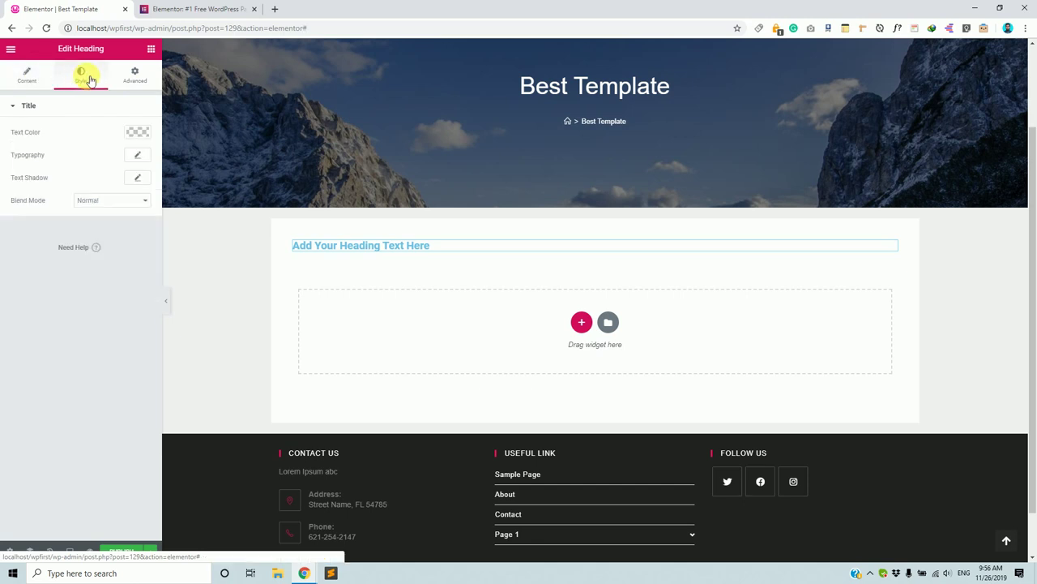
pyautogui.click(137, 78)
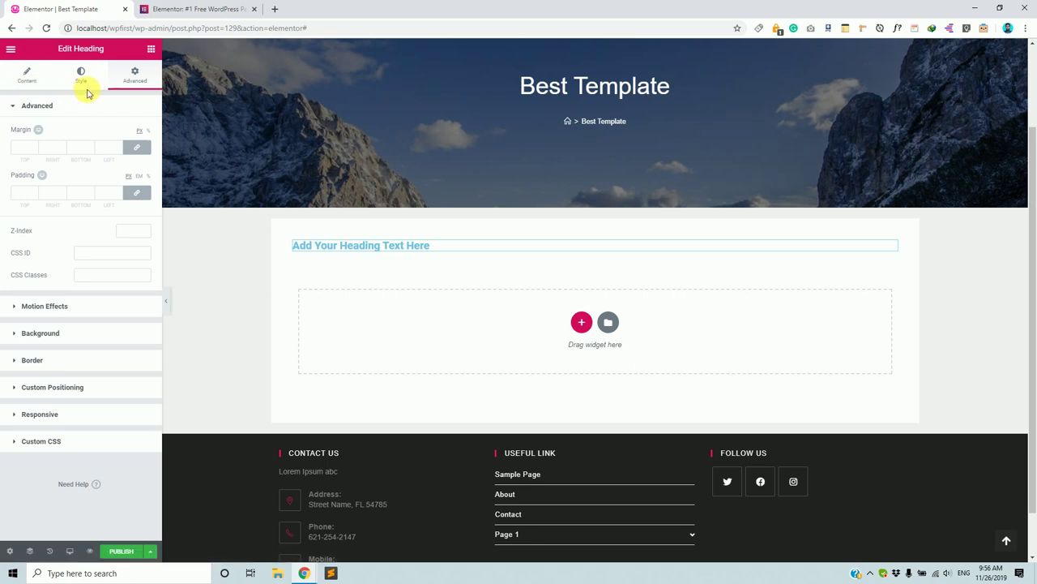
pyautogui.click(27, 77)
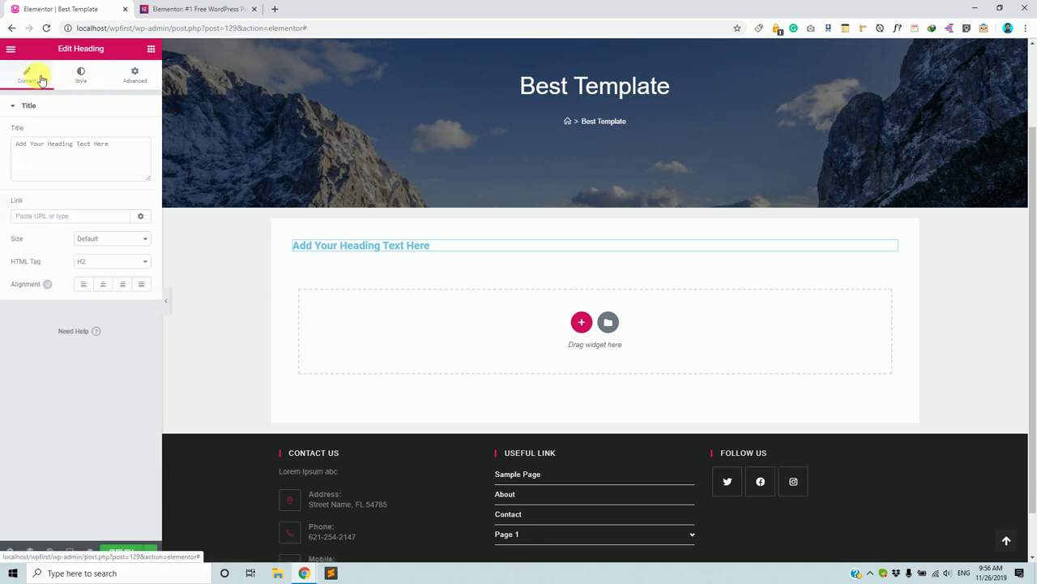
pyautogui.click(141, 84)
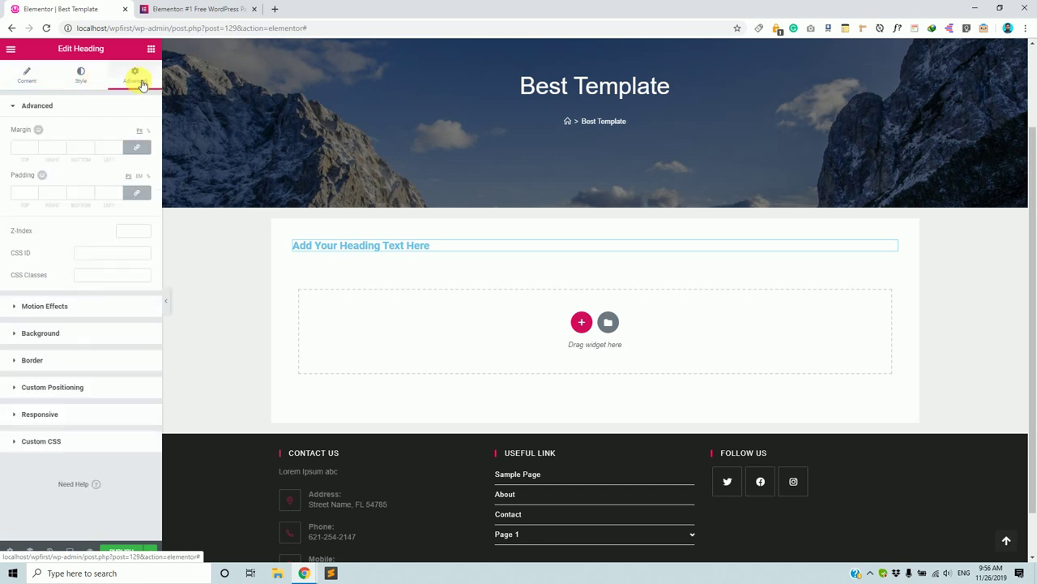
pyautogui.click(28, 79)
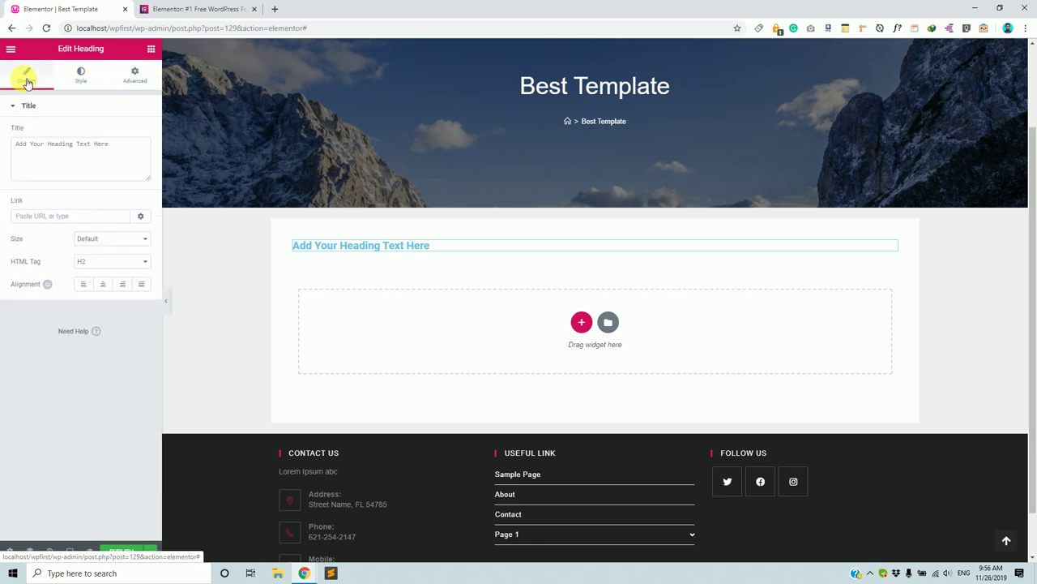
# - Add a Button widget directly below the heading in the same column
pyautogui.click(150, 49)
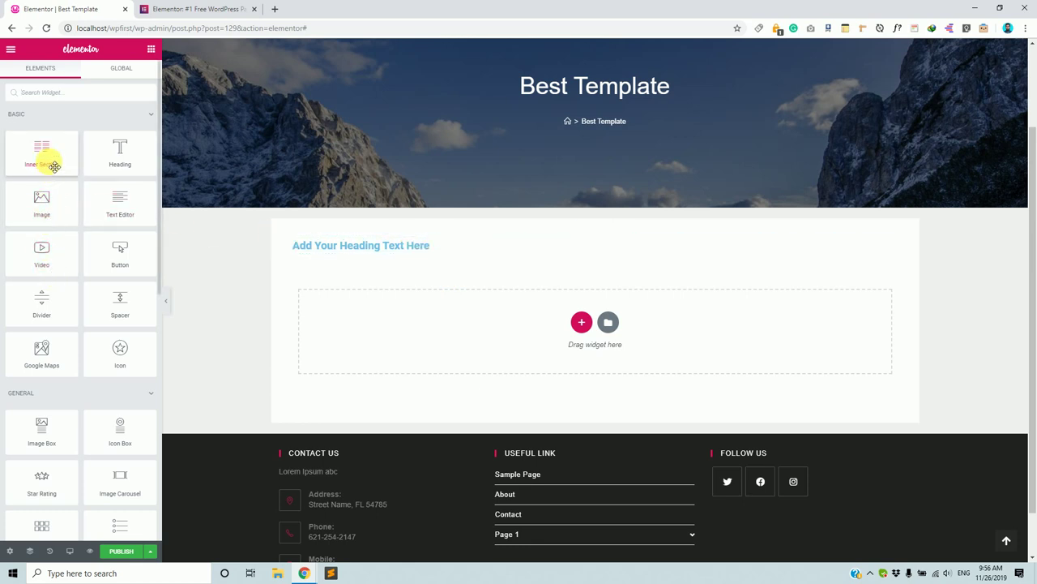
pyautogui.moveTo(112, 255); pyautogui.dragTo(333, 256)
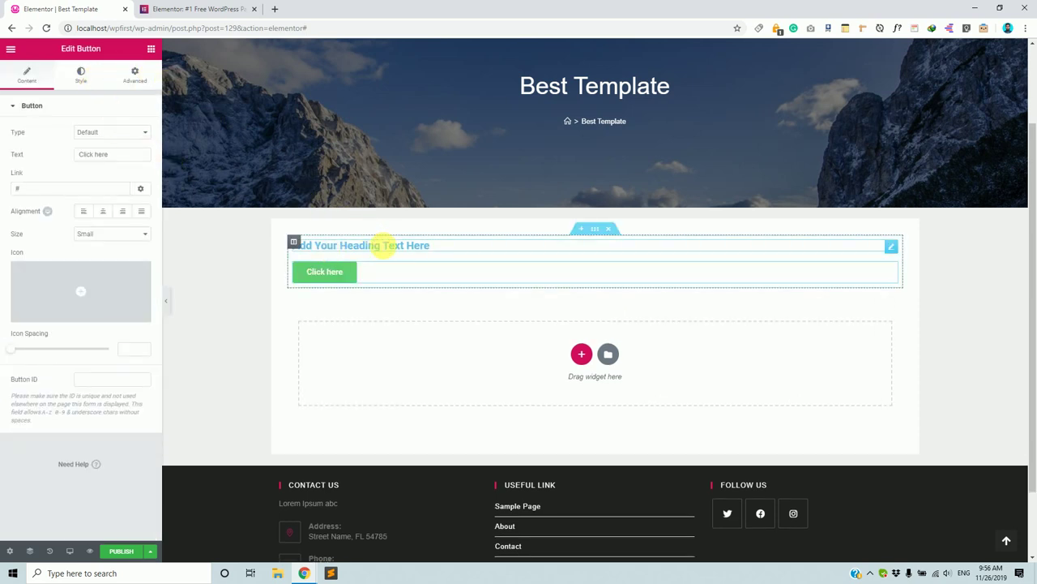
# - Compare the heading's settings with the button's, including the button's Content and Style options
pyautogui.click(381, 245)
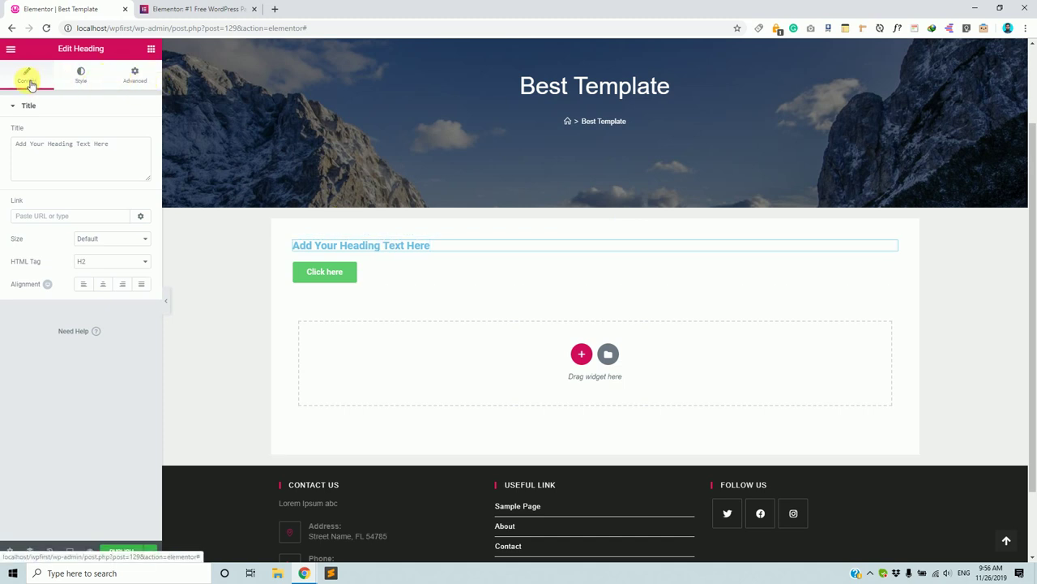
pyautogui.click(375, 277)
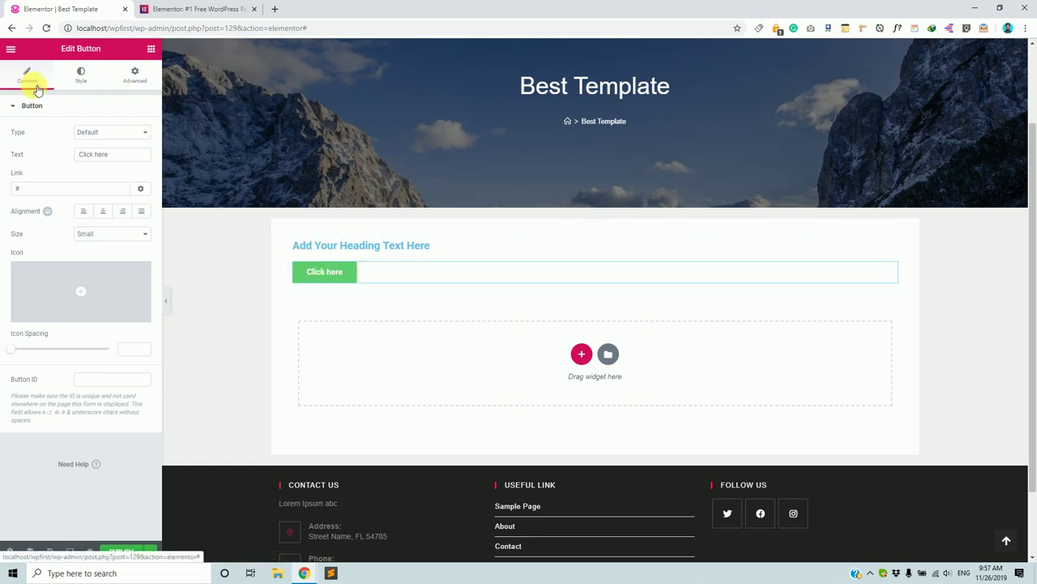
pyautogui.click(62, 106)
pyautogui.click(62, 106)
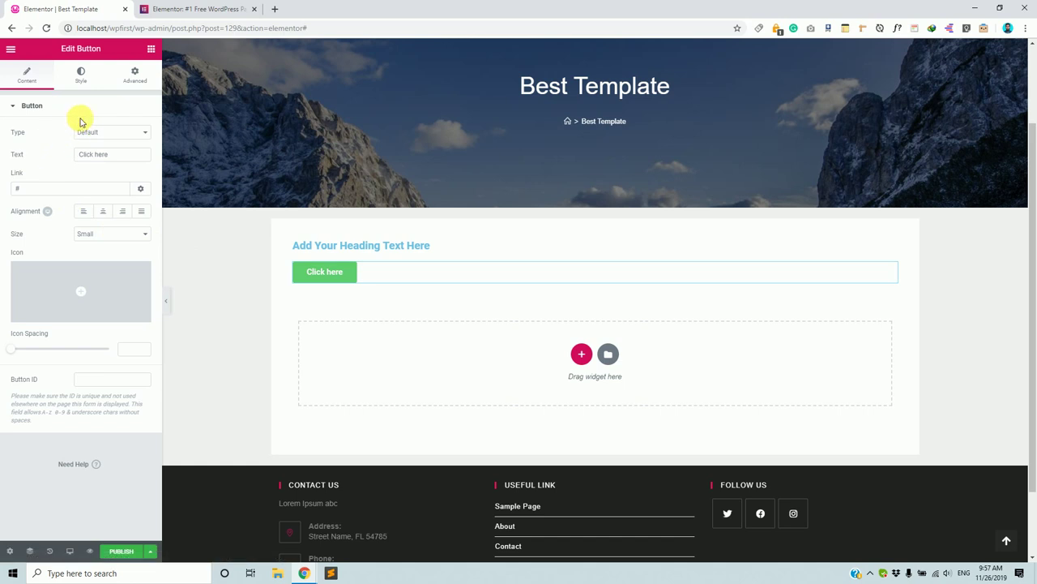
pyautogui.click(83, 77)
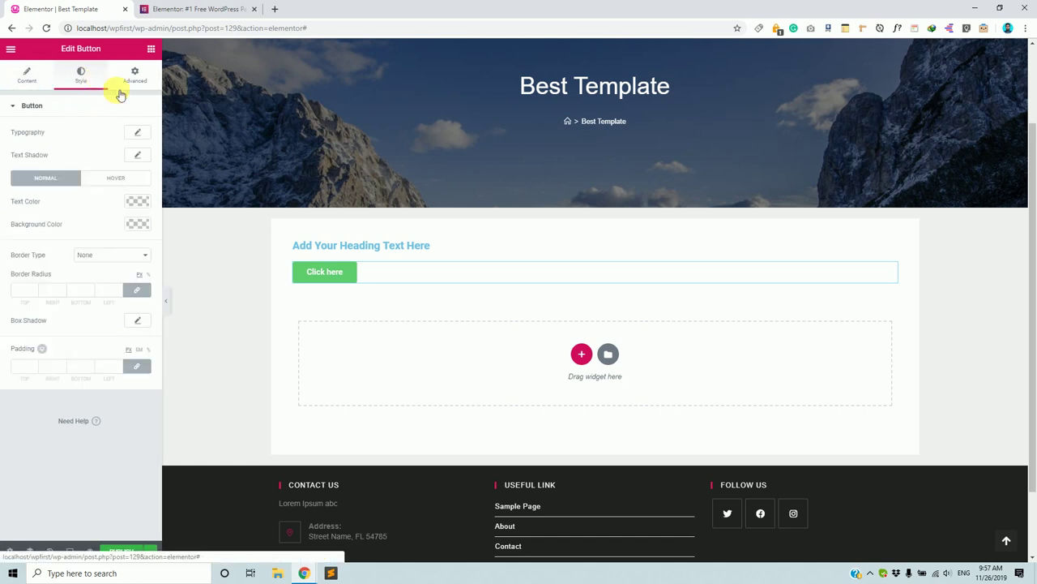
pyautogui.click(40, 83)
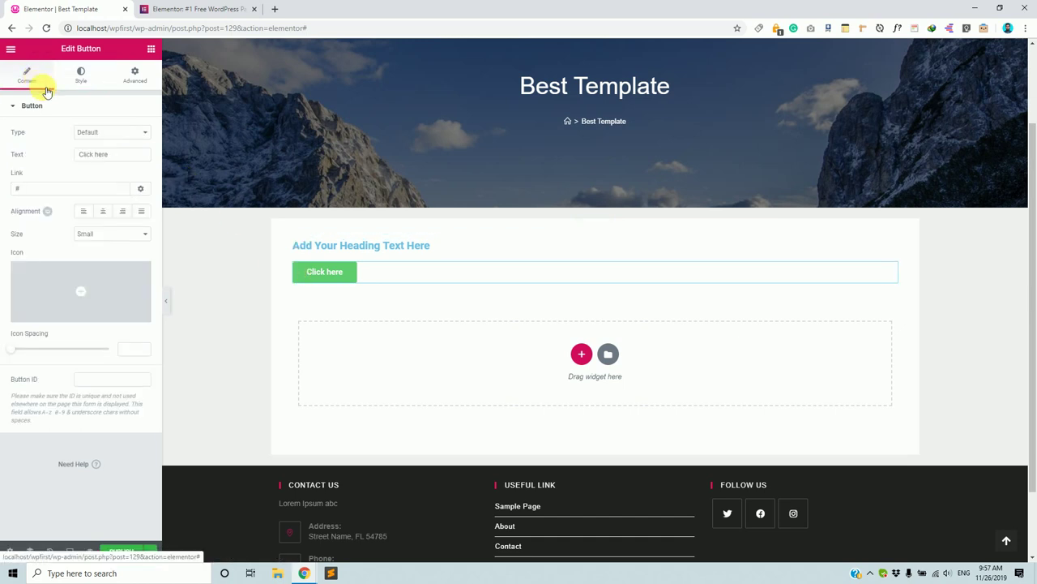
# - Return to the widget list, look through the available widgets, and collapse the Basic and General groups
pyautogui.click(150, 48)
pyautogui.scroll(-2, 80, 427)
pyautogui.scroll(-4, 79, 427)
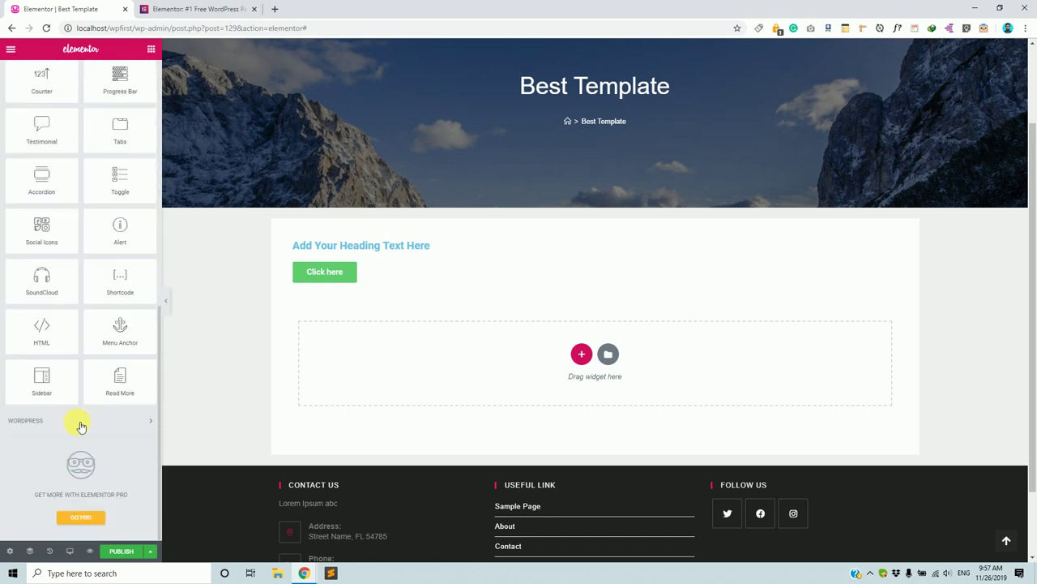
pyautogui.scroll(5, 81, 427)
pyautogui.click(149, 116)
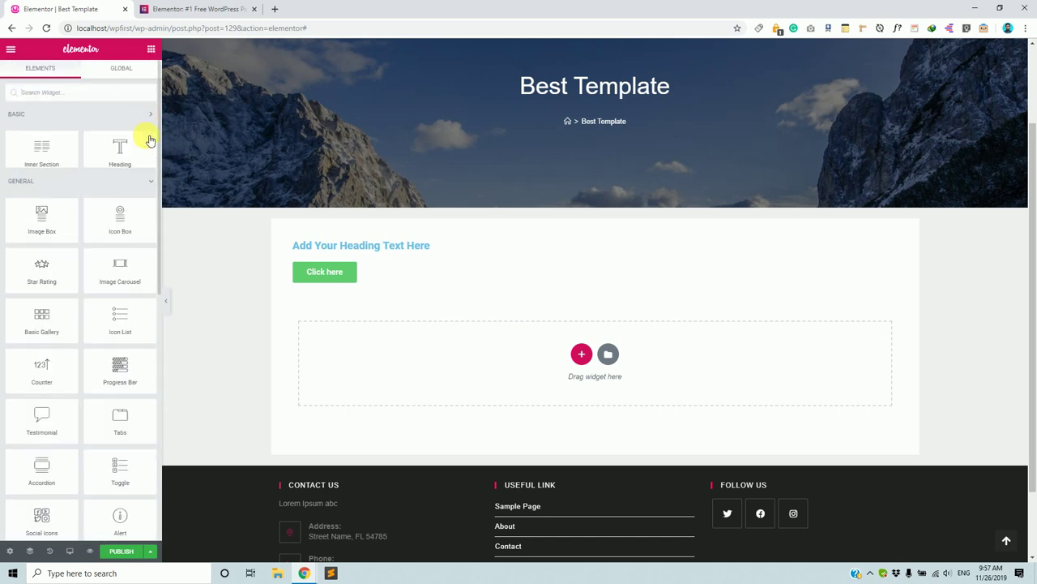
pyautogui.click(149, 147)
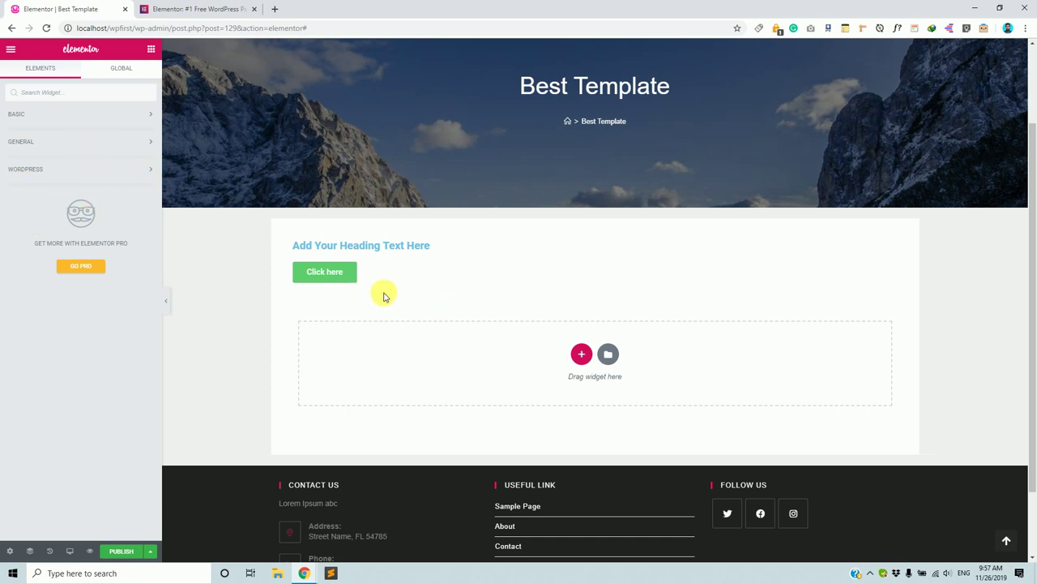
# - Examine the button's Content and Style options and its Custom CSS, Responsive and Custom Positioning groups
pyautogui.click(315, 279)
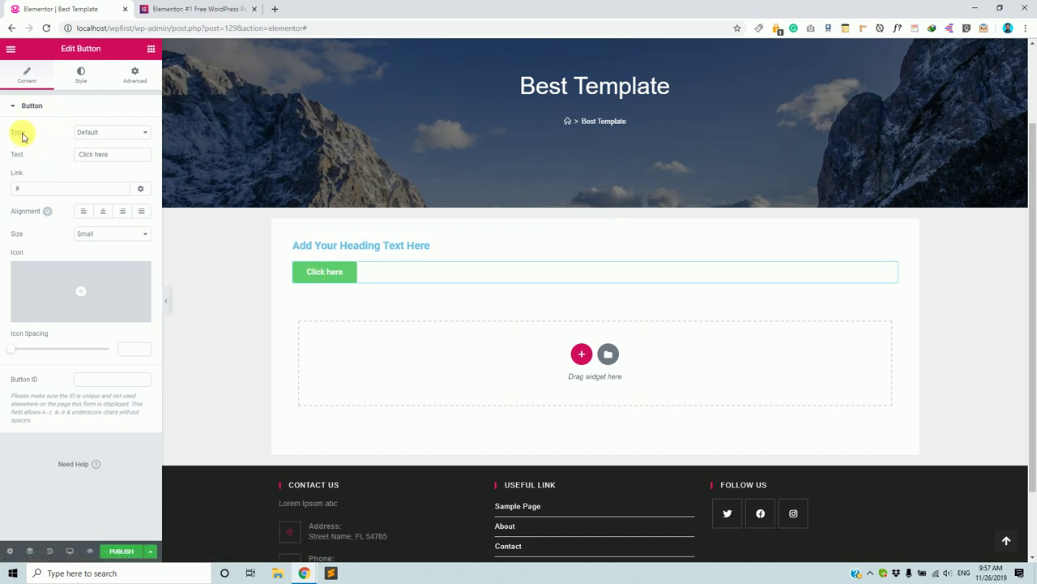
pyautogui.moveTo(20, 313)
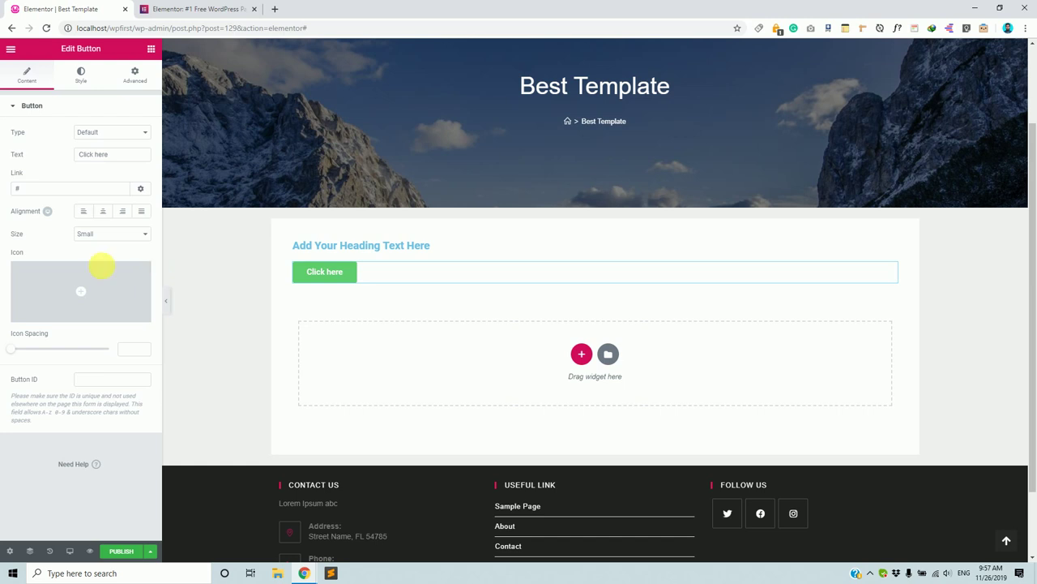
pyautogui.moveTo(135, 295)
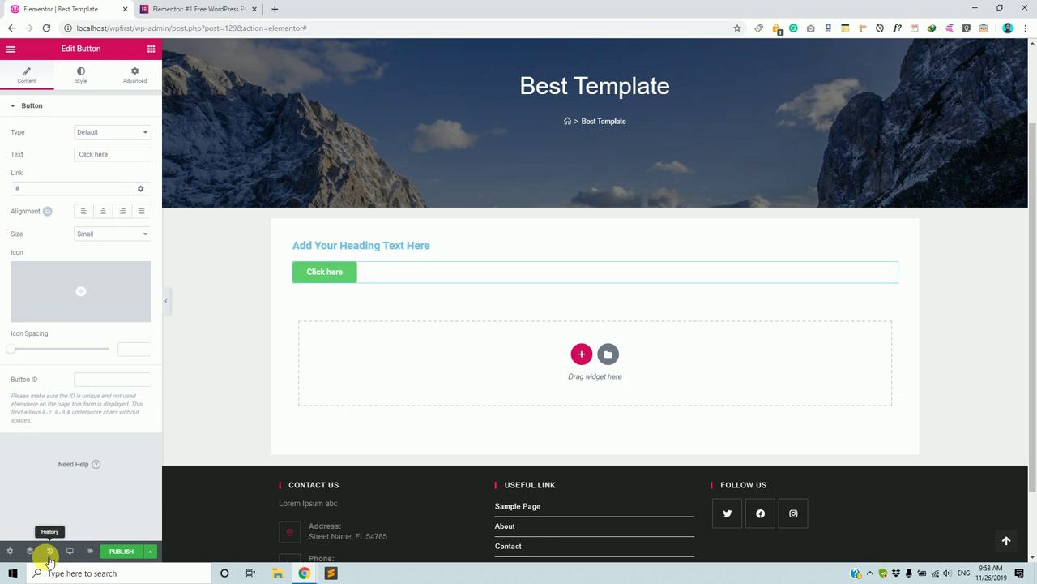
pyautogui.click(84, 77)
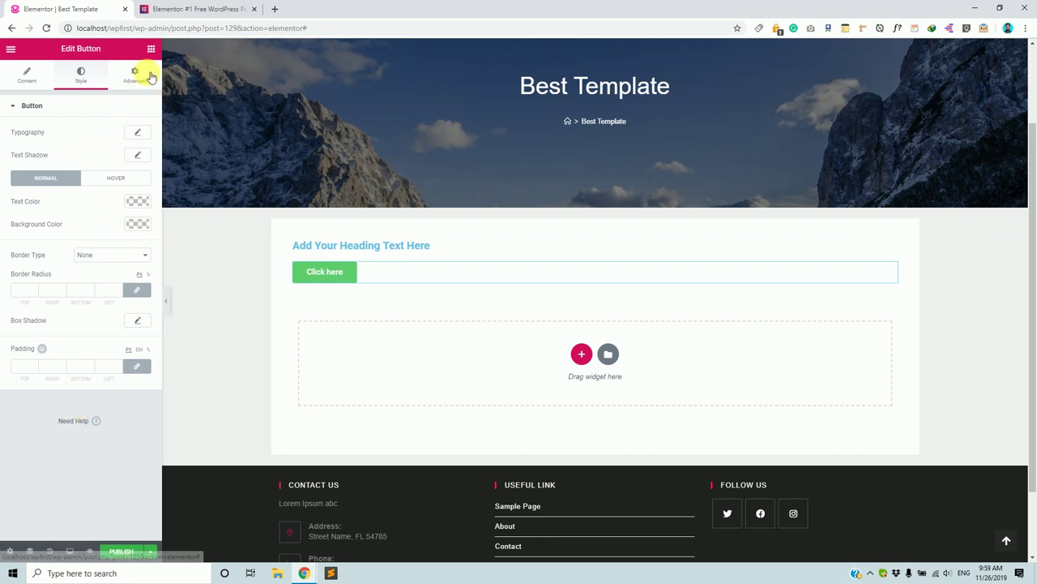
pyautogui.click(139, 76)
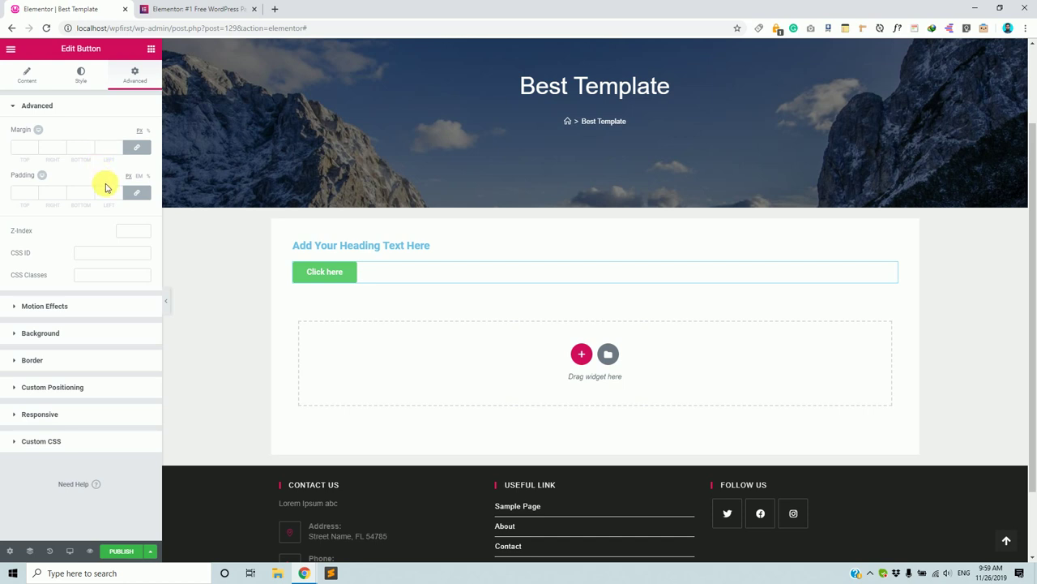
pyautogui.click(38, 106)
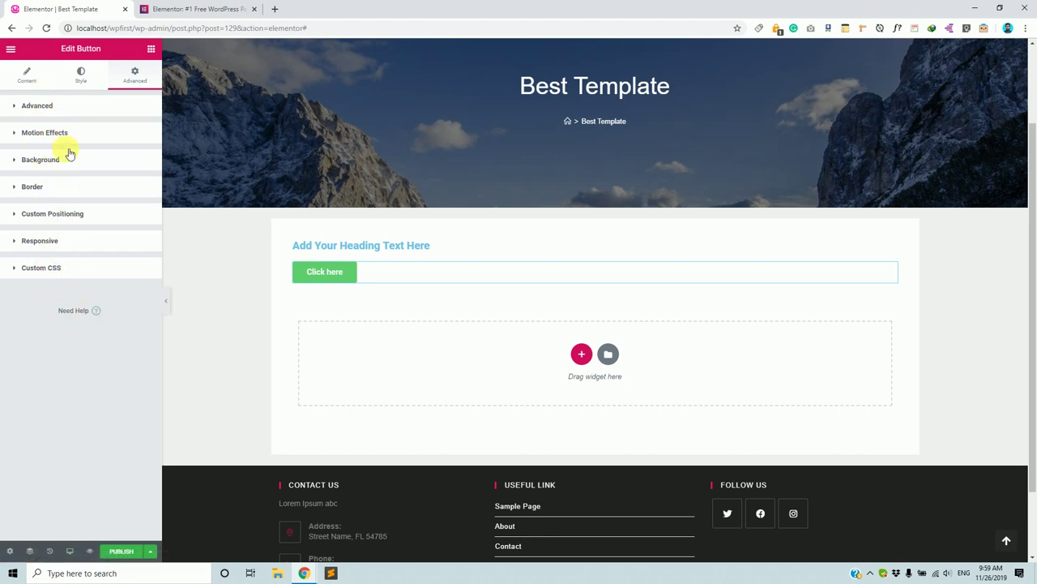
pyautogui.click(59, 270)
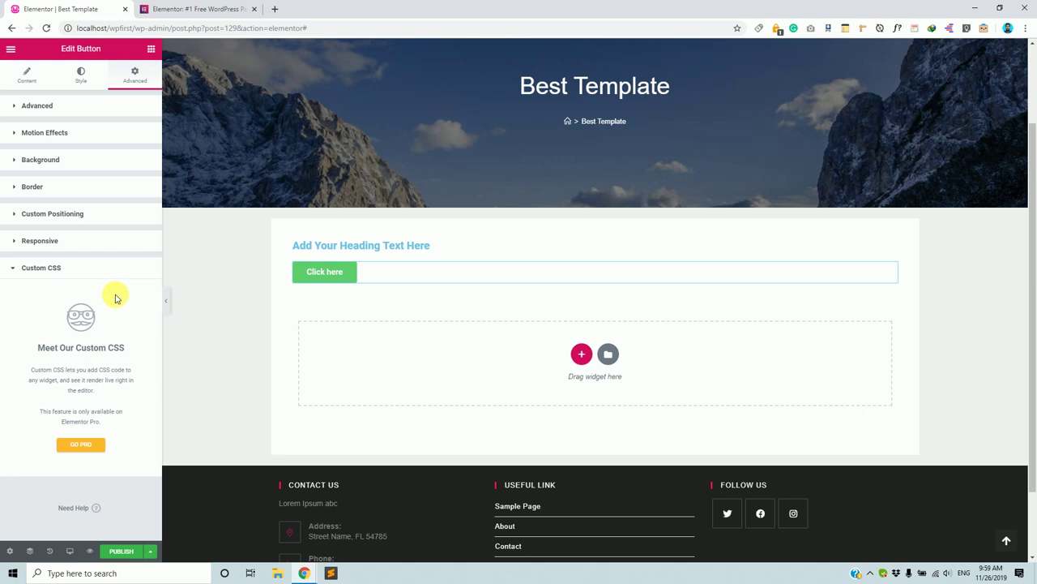
pyautogui.click(103, 242)
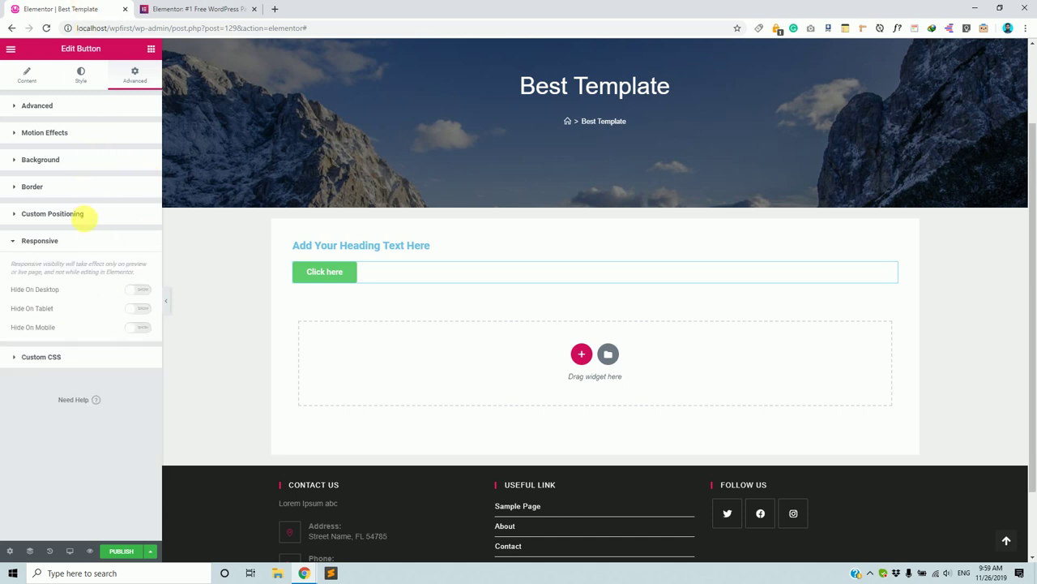
pyautogui.click(84, 214)
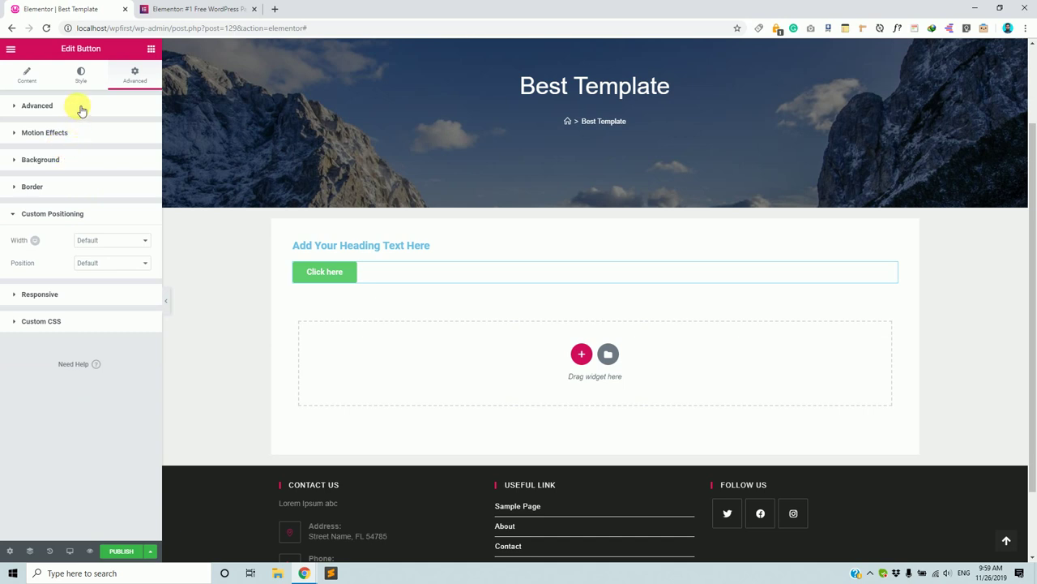
# - Set the button's linked margin to 60 px on all four sides in its Advanced settings
pyautogui.click(73, 104)
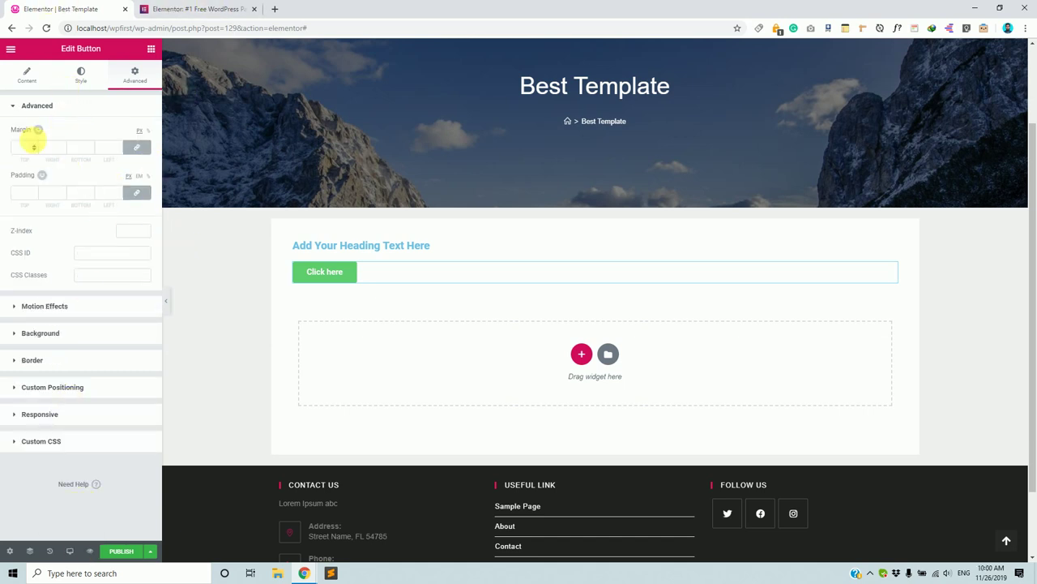
pyautogui.click(33, 147)
pyautogui.press('Down')
pyautogui.press('Down')
pyautogui.press('Down')
pyautogui.press('Down')
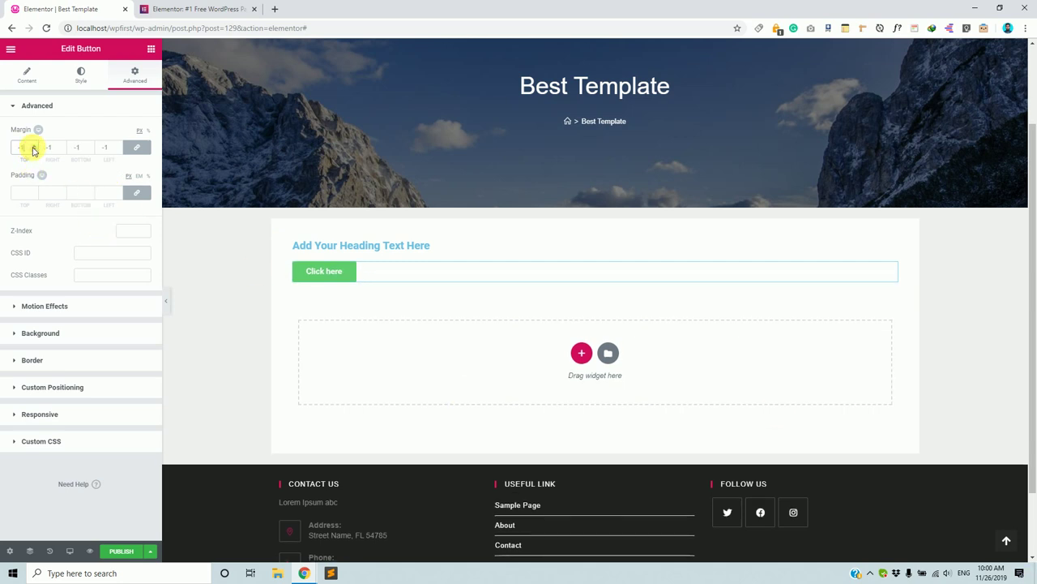
pyautogui.press('Down')
pyautogui.press('Down')
pyautogui.press('Down')
pyautogui.press('Down')
pyautogui.press('Down')
pyautogui.press('Down')
pyautogui.press('Down')
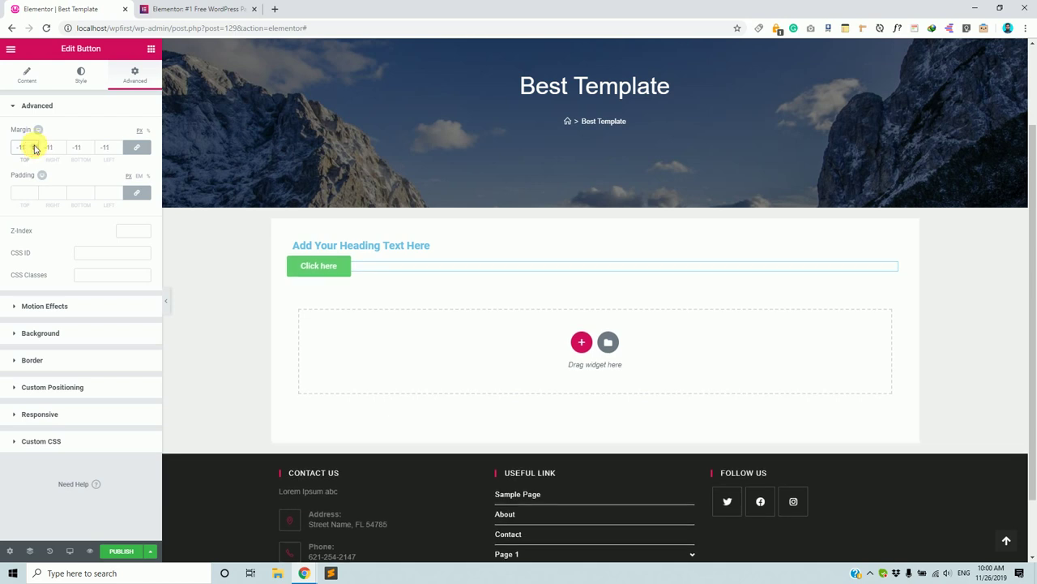
pyautogui.press('Up')
pyautogui.press('Up')
pyautogui.press('Up')
pyautogui.press('Up')
pyautogui.press('Up')
pyautogui.press('Up')
pyautogui.press('Up')
pyautogui.press('Up')
pyautogui.press('Up')
pyautogui.press('Up')
pyautogui.press('Up')
pyautogui.press('Up')
pyautogui.press('Up')
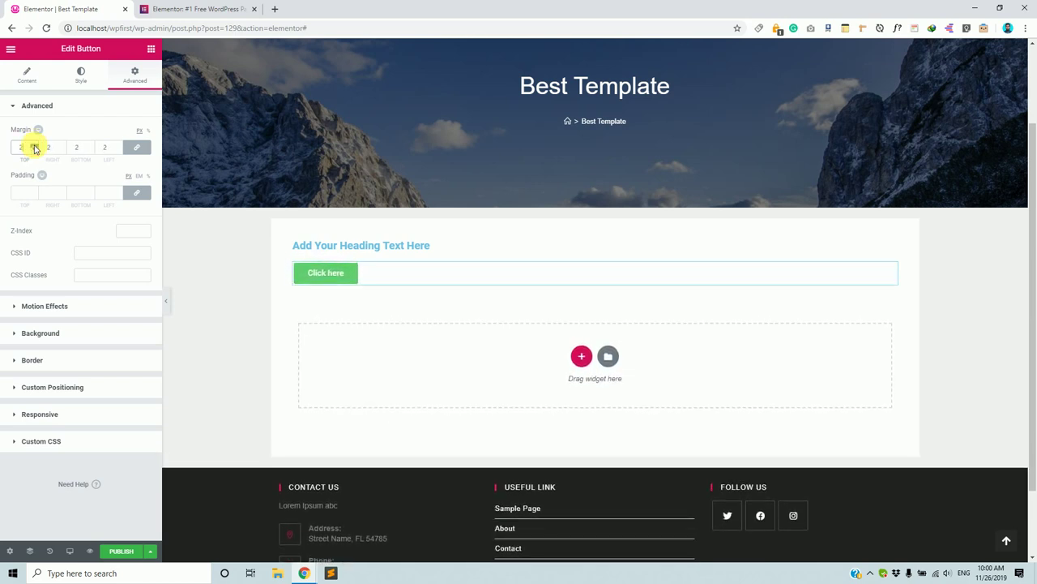
pyautogui.press('Up')
pyautogui.press('Up')
pyautogui.press('Up')
pyautogui.press('Up')
pyautogui.press('Up')
pyautogui.press('Up')
pyautogui.press('Up')
pyautogui.press('Up')
pyautogui.press('Up')
pyautogui.press('Up')
pyautogui.press('Up')
pyautogui.press('Up')
pyautogui.press('Up')
pyautogui.press('Up')
pyautogui.press('Up')
pyautogui.press('Up')
pyautogui.press('Up')
pyautogui.press('Up')
pyautogui.press('Up')
pyautogui.press('Up')
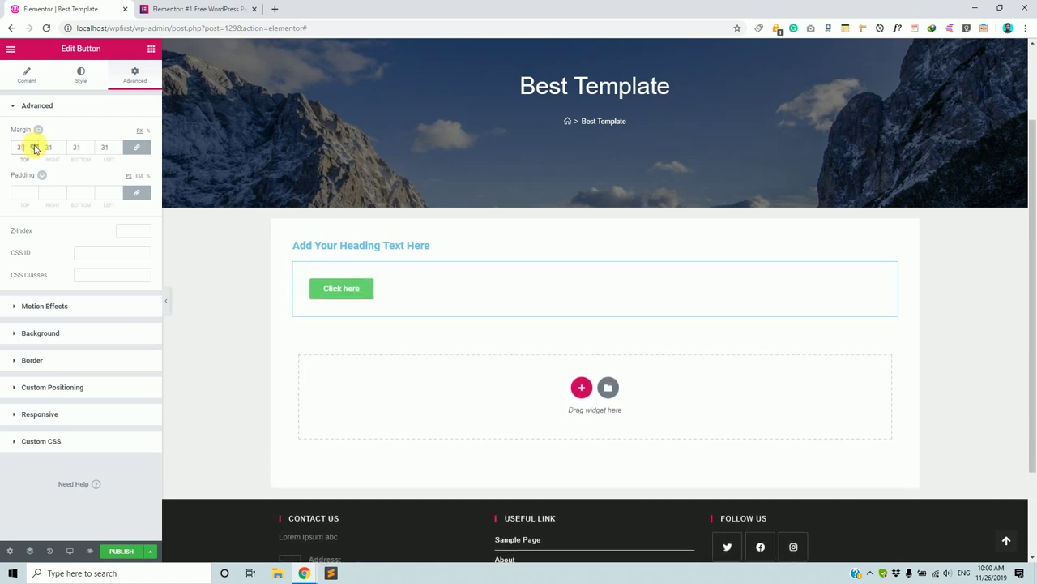
pyautogui.press('Up')
pyautogui.press('Up')
pyautogui.press('Up')
pyautogui.press('Up')
pyautogui.press('Up')
pyautogui.press('Up')
pyautogui.press('Up')
pyautogui.press('Up')
pyautogui.press('Up')
pyautogui.press('Up')
pyautogui.press('Up')
pyautogui.press('Up')
pyautogui.press('Up')
pyautogui.press('Up')
pyautogui.press('Up')
pyautogui.press('Up')
pyautogui.press('Up')
pyautogui.press('Up')
pyautogui.press('Up')
pyautogui.press('Up')
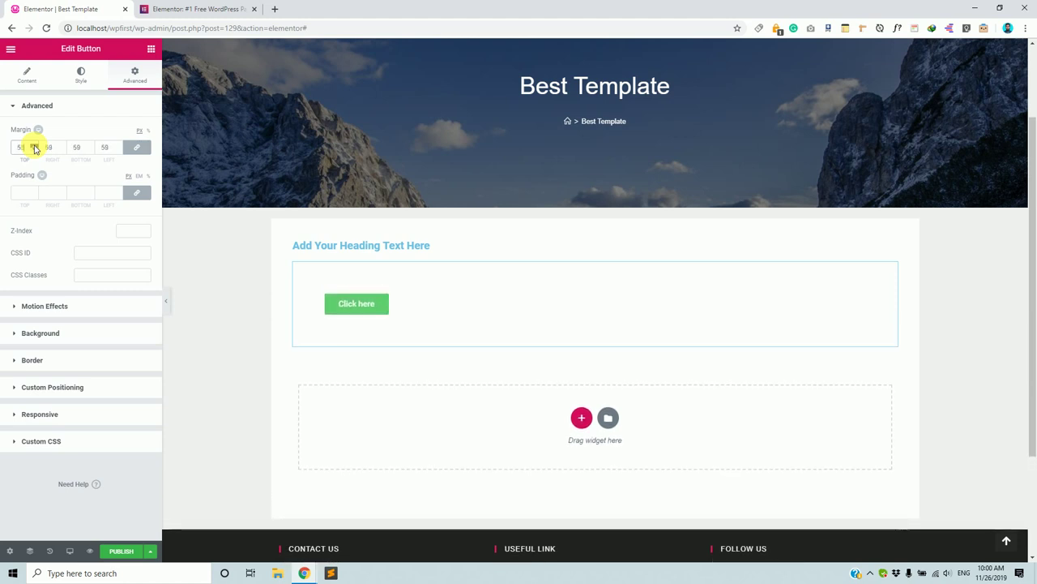
pyautogui.press('Up')
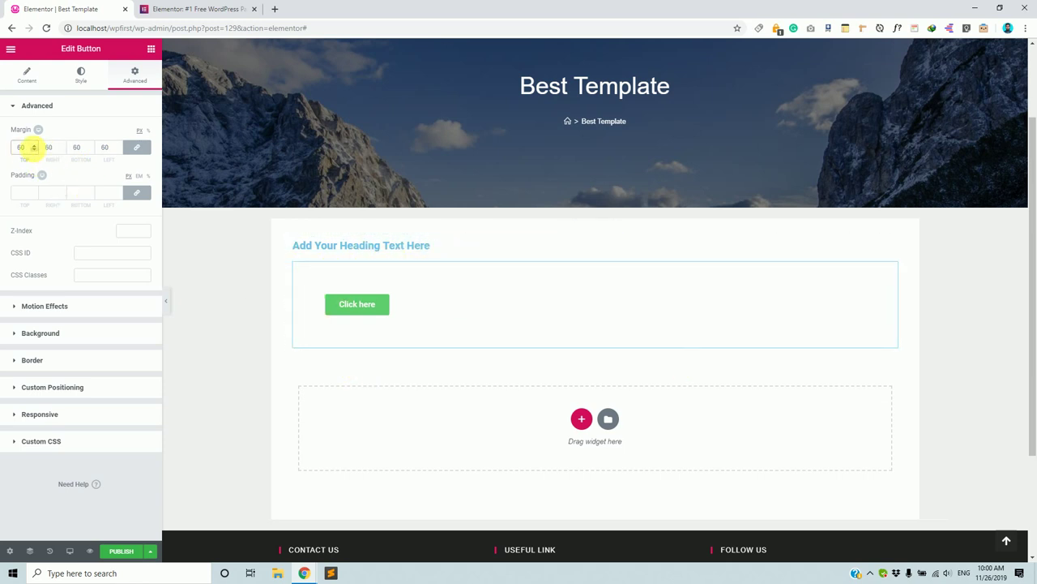
# - Set the button's linked margin to 100 px on all four sides
pyautogui.click(33, 146)
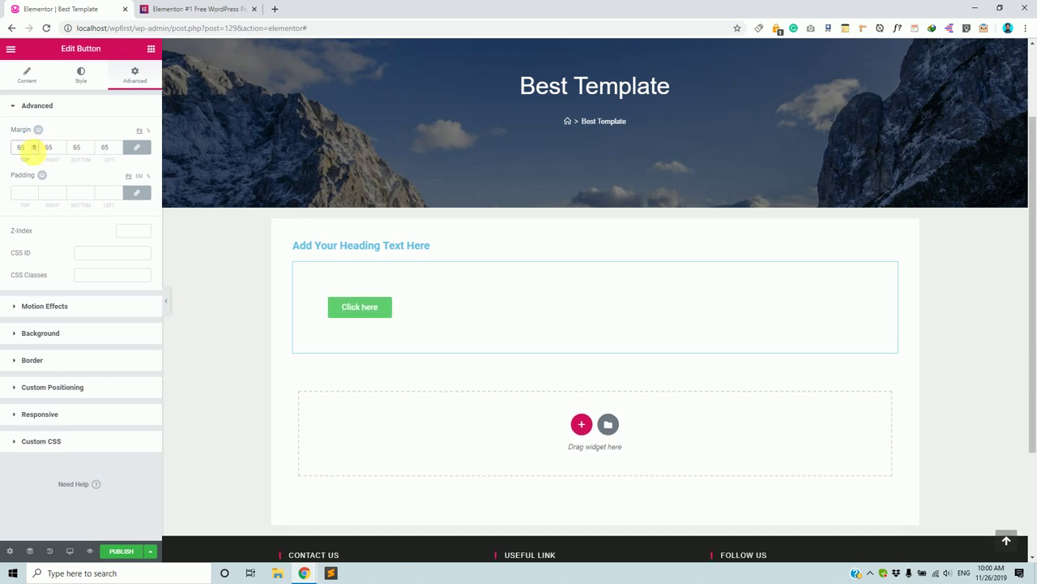
pyautogui.moveTo(31, 147); pyautogui.dragTo(4, 150)
pyautogui.write('100')
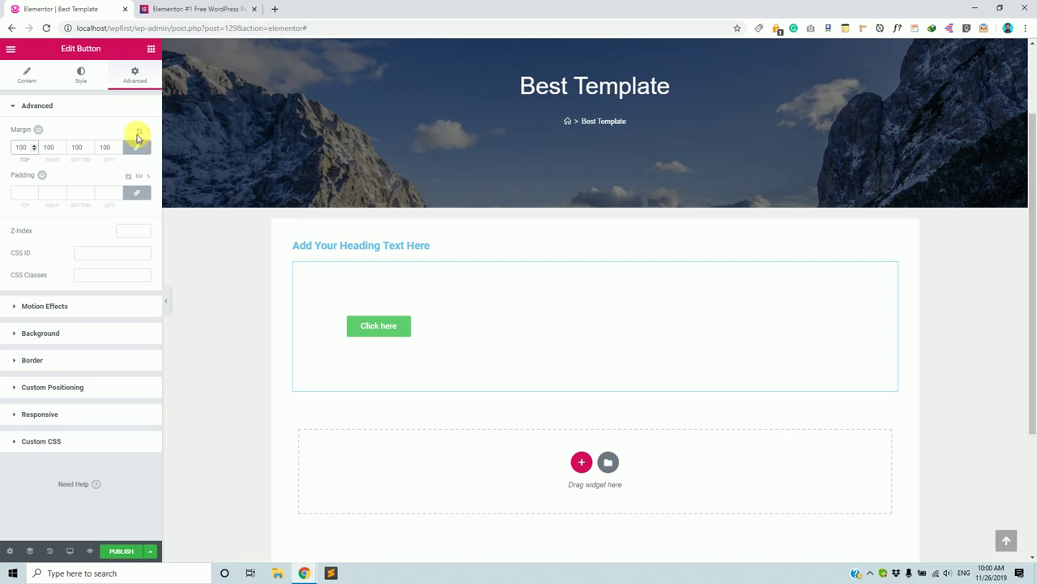
# - Clear the button's margin, change its unit to percent, and set all four linked sides to 100%
pyautogui.press('BackSpace')
pyautogui.press('BackSpace')
pyautogui.press('BackSpace')
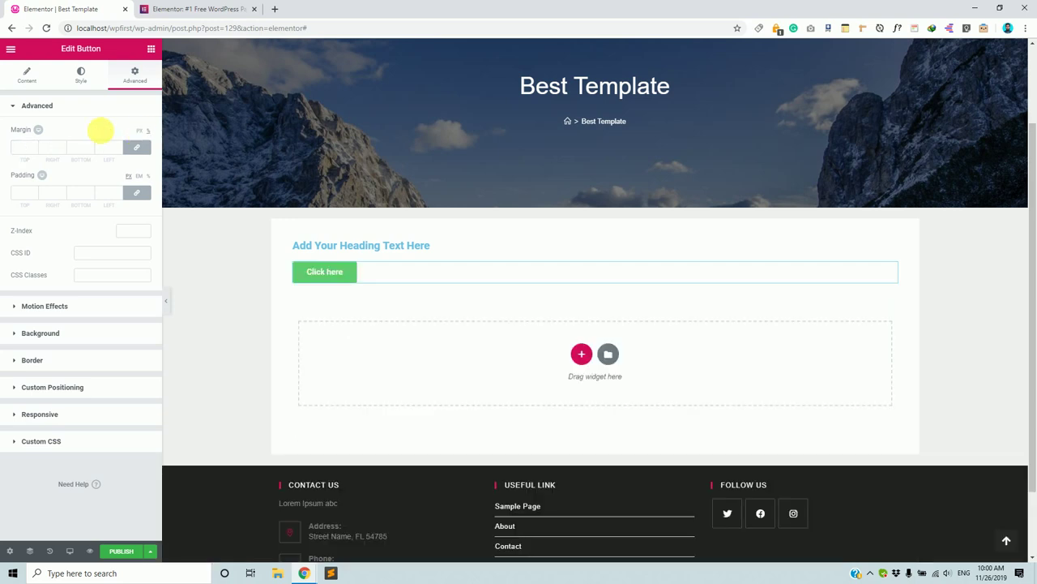
pyautogui.write('100')
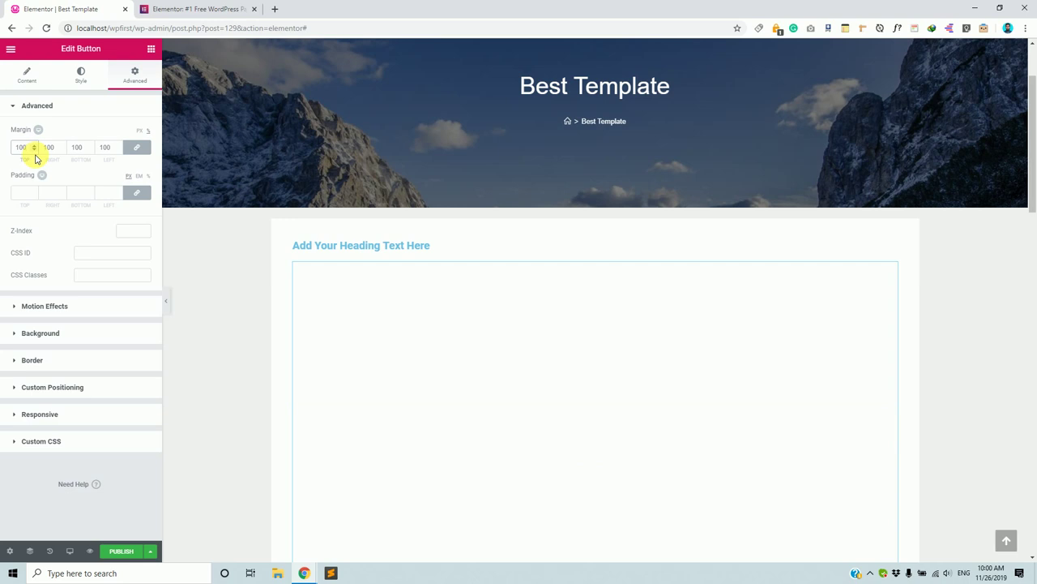
pyautogui.scroll(-6, 716, 431)
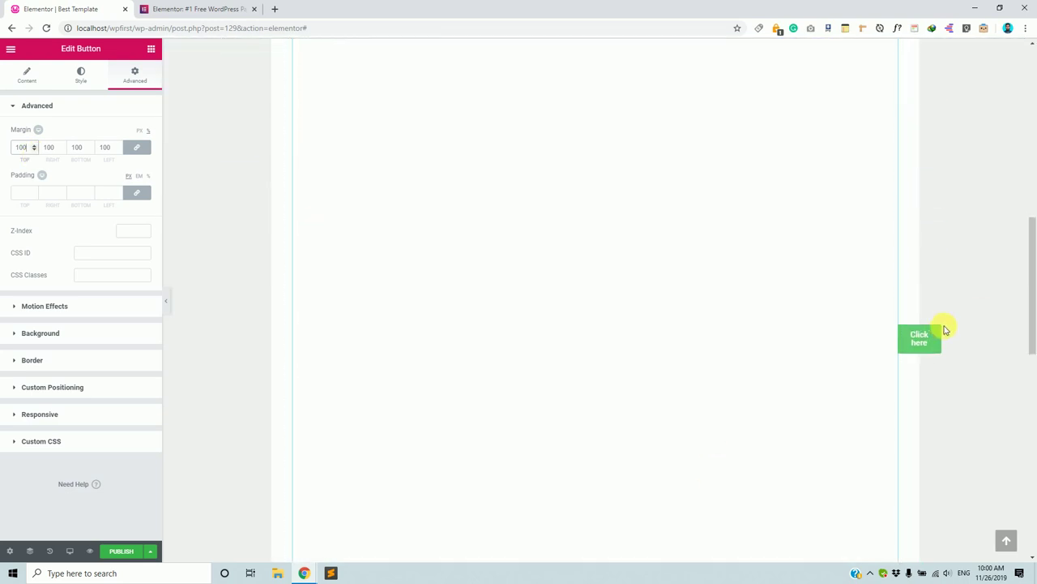
# - Reduce the button's linked margin to 10% on all four sides
pyautogui.doubleClick(21, 147)
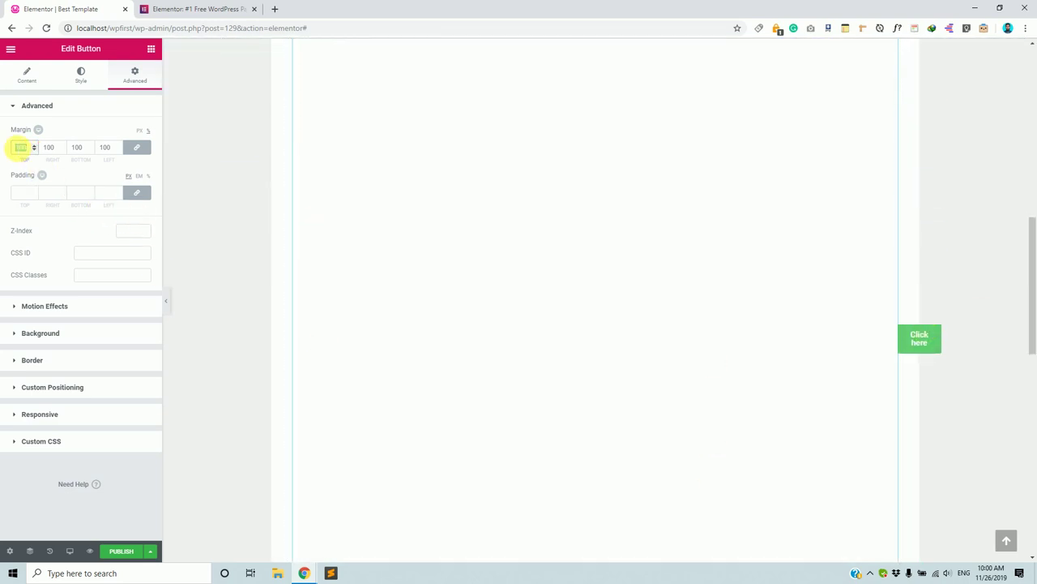
pyautogui.write('10')
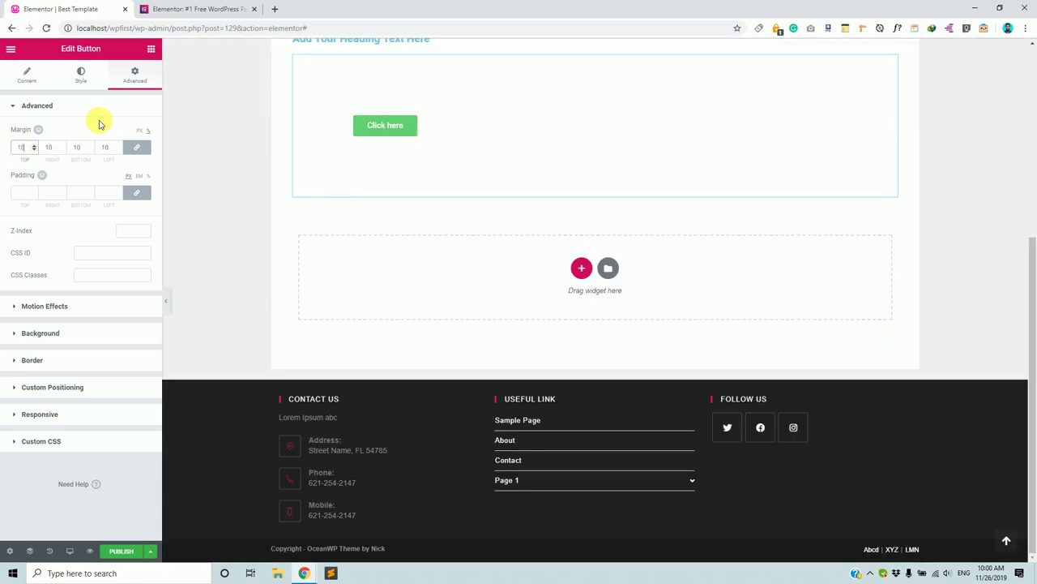
pyautogui.scroll(2, 692, 190)
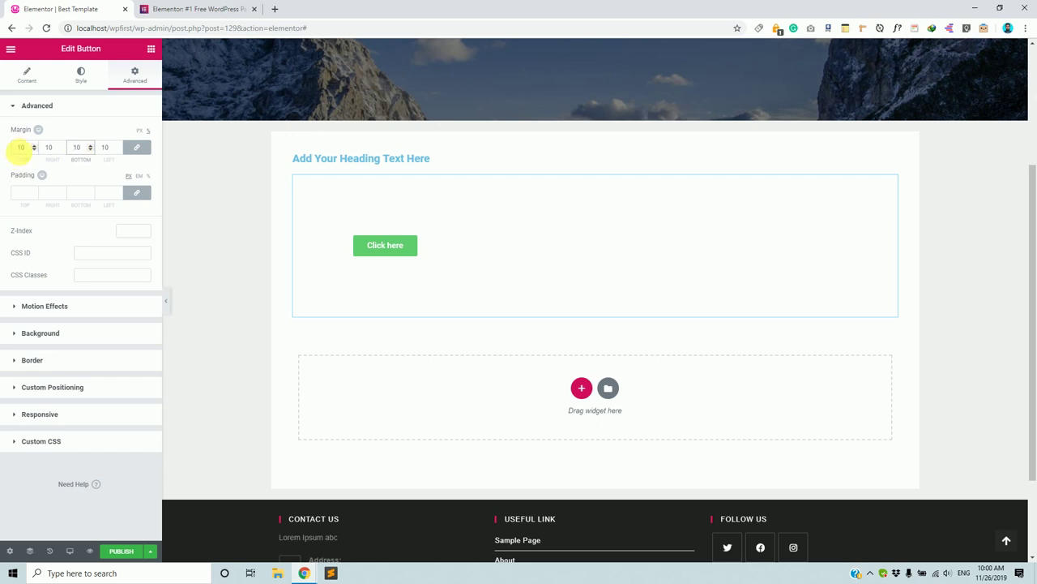
# - Clear the margin, return it to px, unlink the sides, and set only the top and bottom margins to 100 px
pyautogui.doubleClick(20, 146)
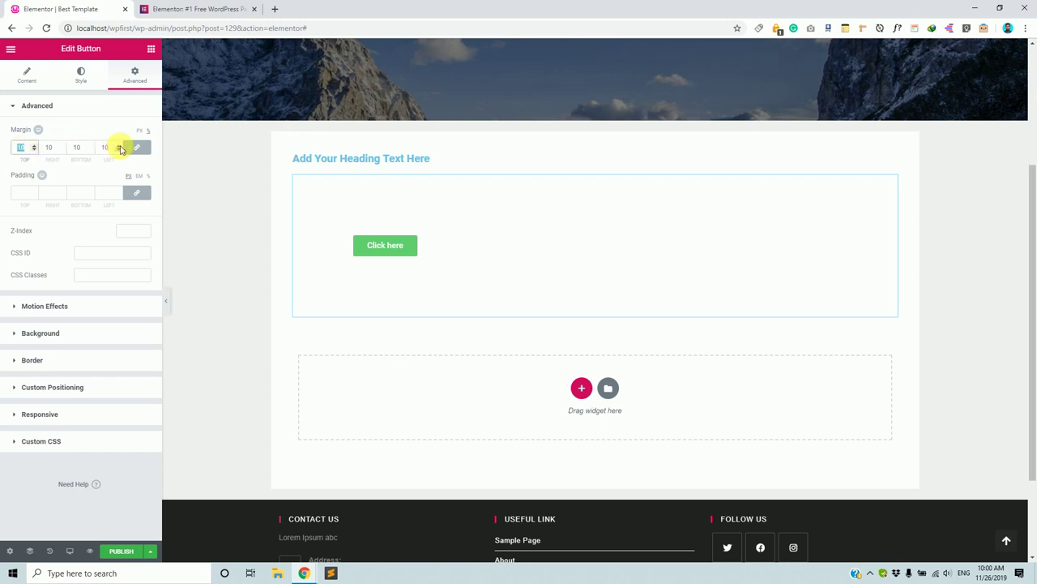
pyautogui.press('BackSpace')
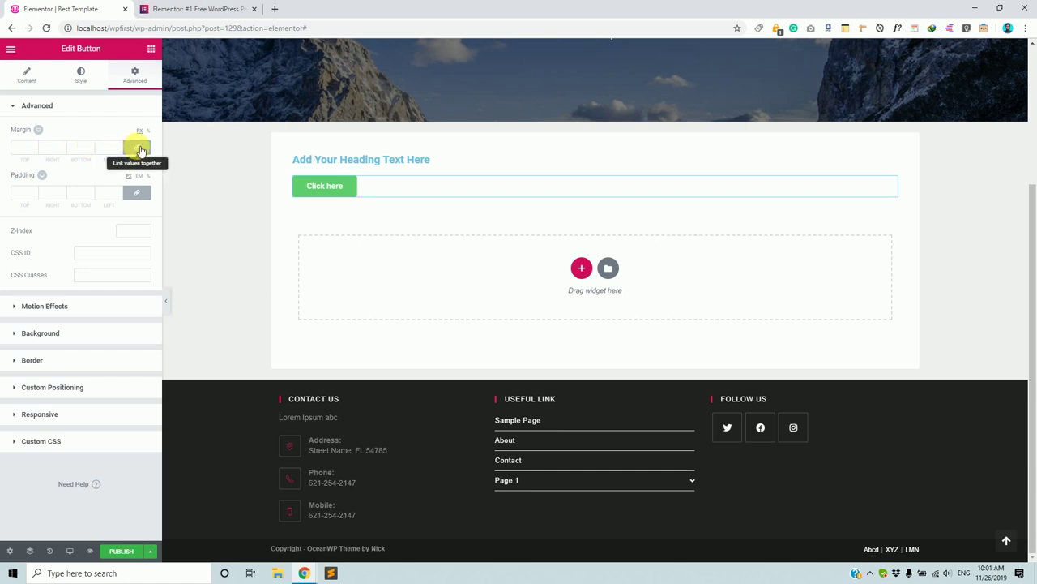
pyautogui.click(141, 152)
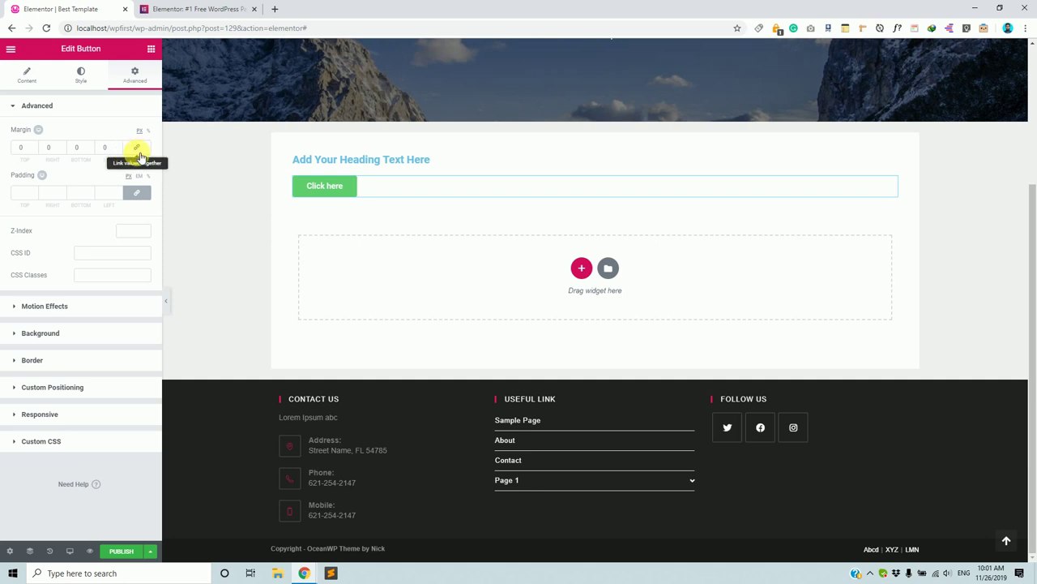
pyautogui.moveTo(23, 149); pyautogui.dragTo(6, 151)
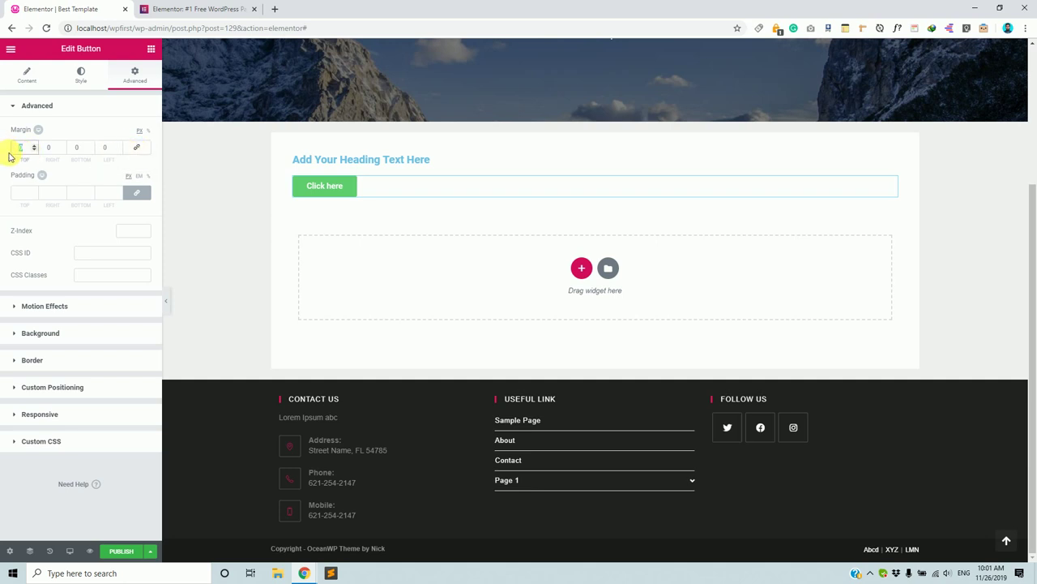
pyautogui.write('100')
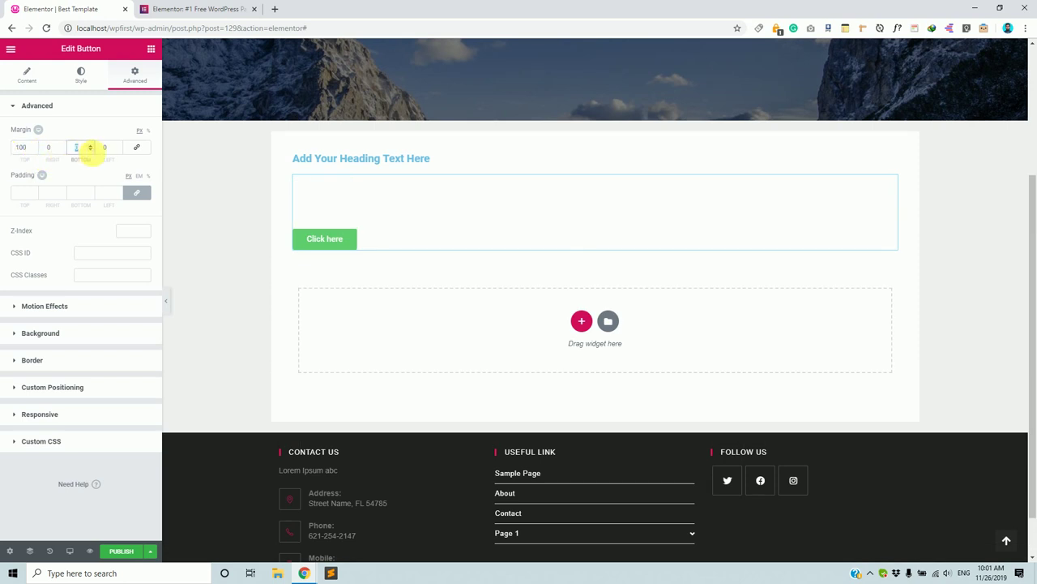
pyautogui.write('100')
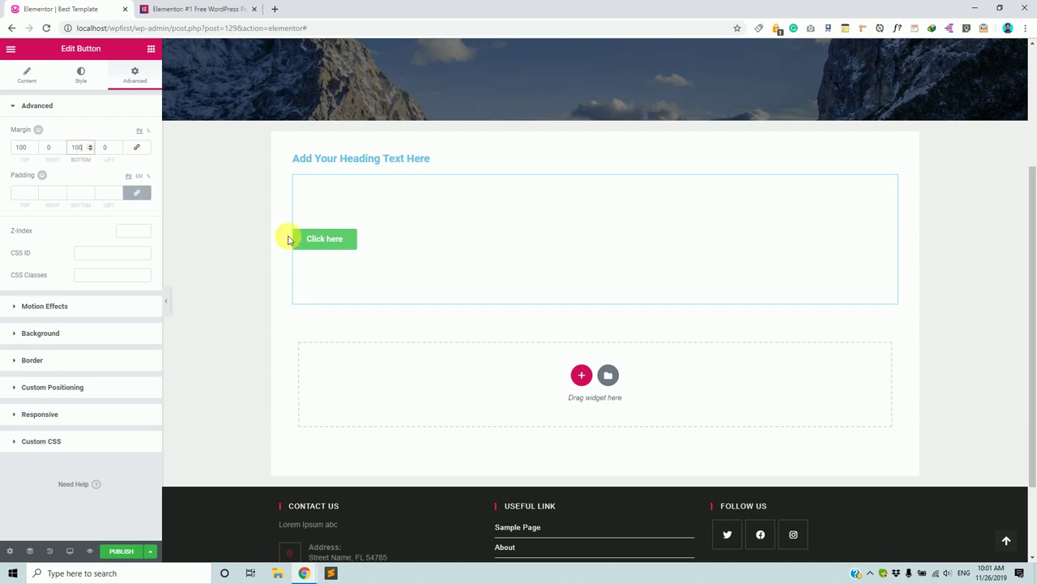
# - Switch the margin setting to the tablet view and set its linked value to 20 px on all sides
pyautogui.click(38, 130)
pyautogui.click(55, 132)
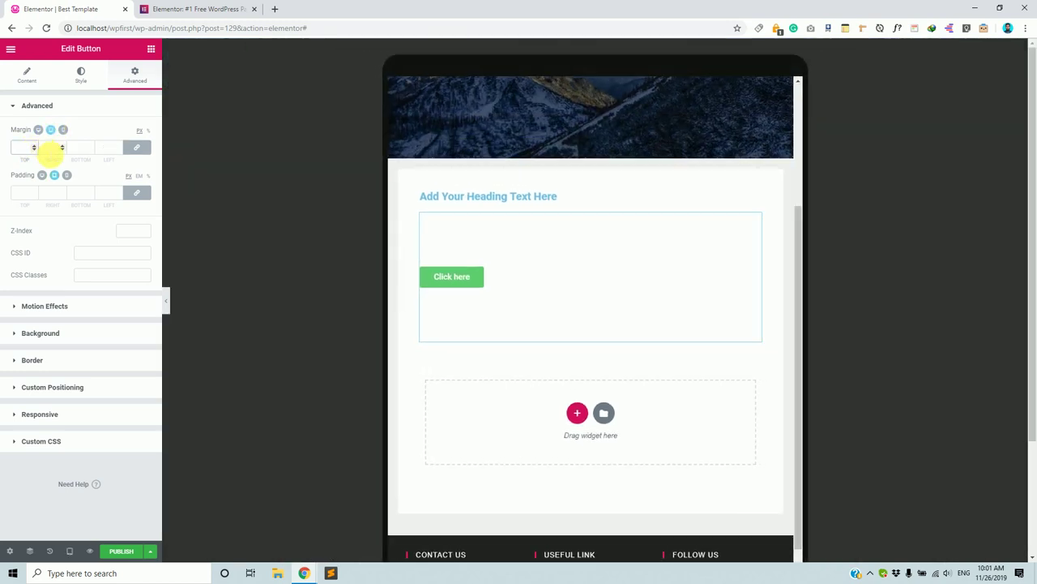
pyautogui.write('20')
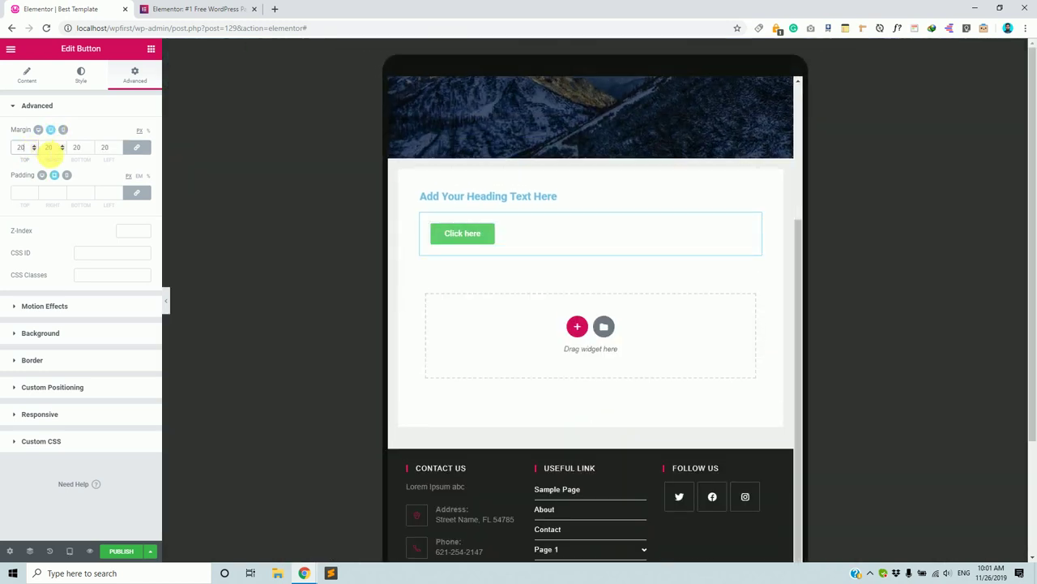
pyautogui.click(131, 147)
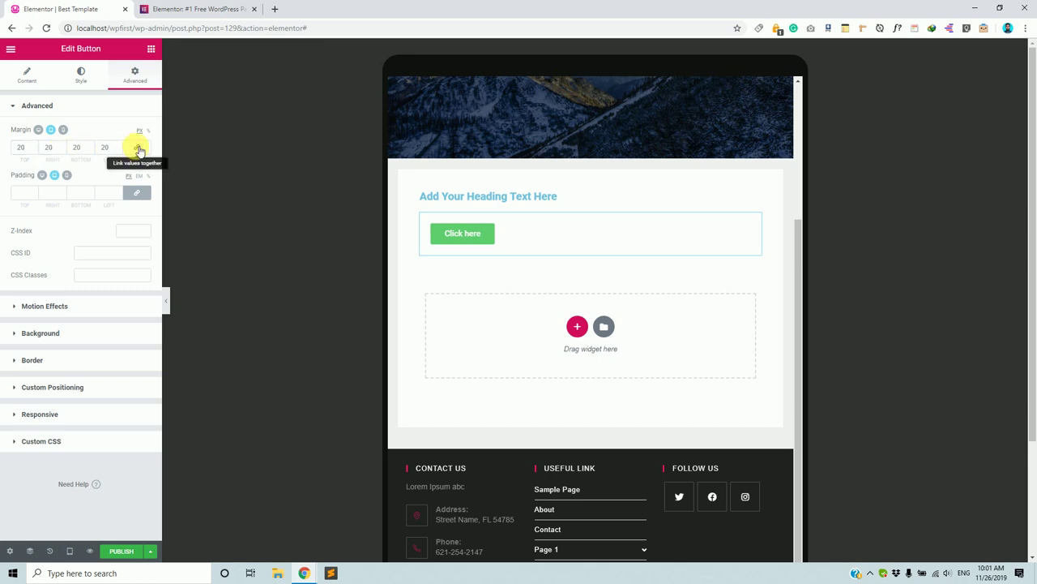
pyautogui.click(137, 149)
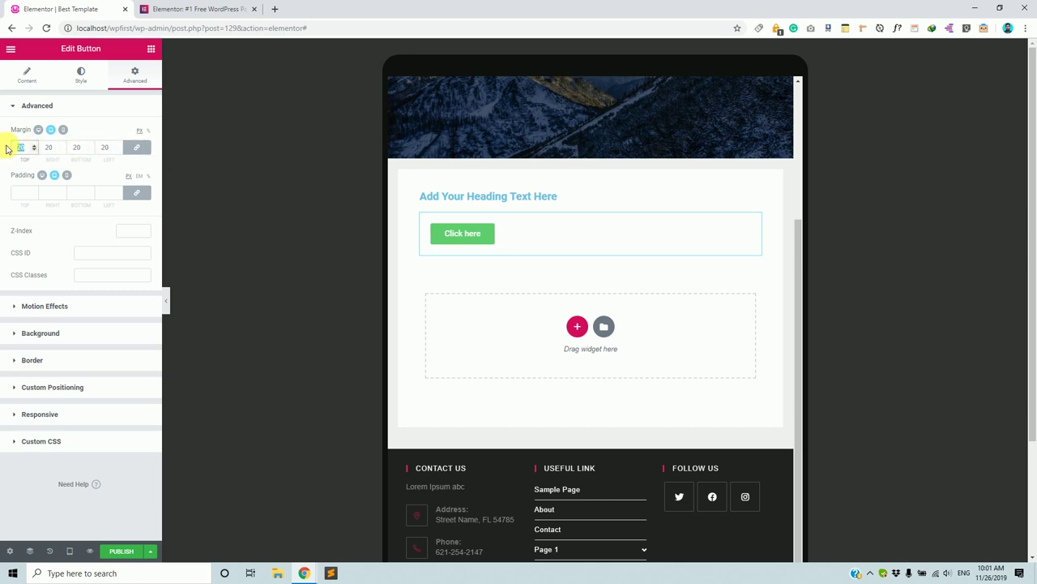
# - Reset the tablet margin to 0, unlink its sides, and set only the top and bottom margins to 50 px
pyautogui.write('0')
pyautogui.click(134, 147)
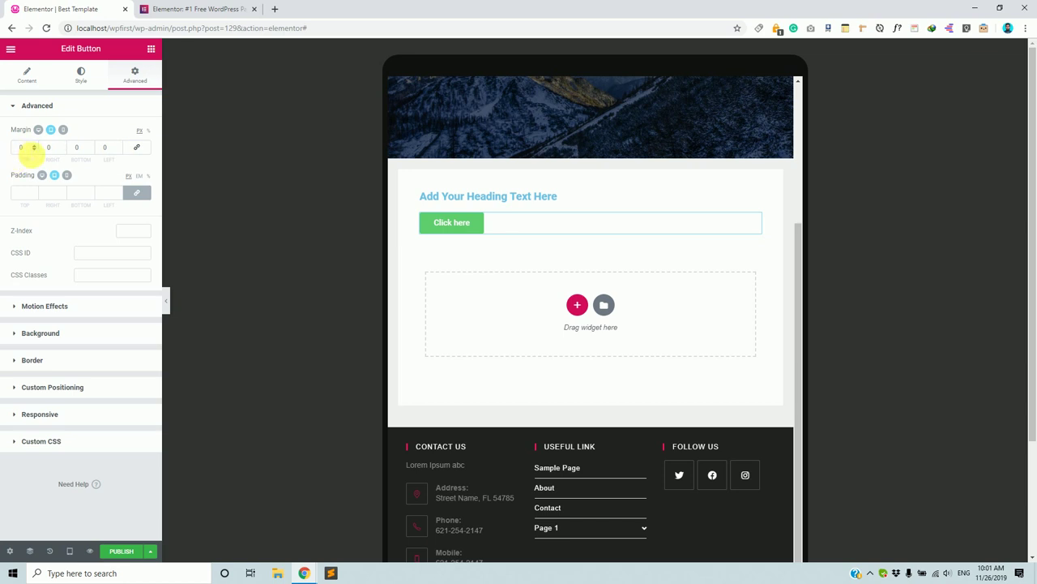
pyautogui.doubleClick(22, 147)
pyautogui.write('20')
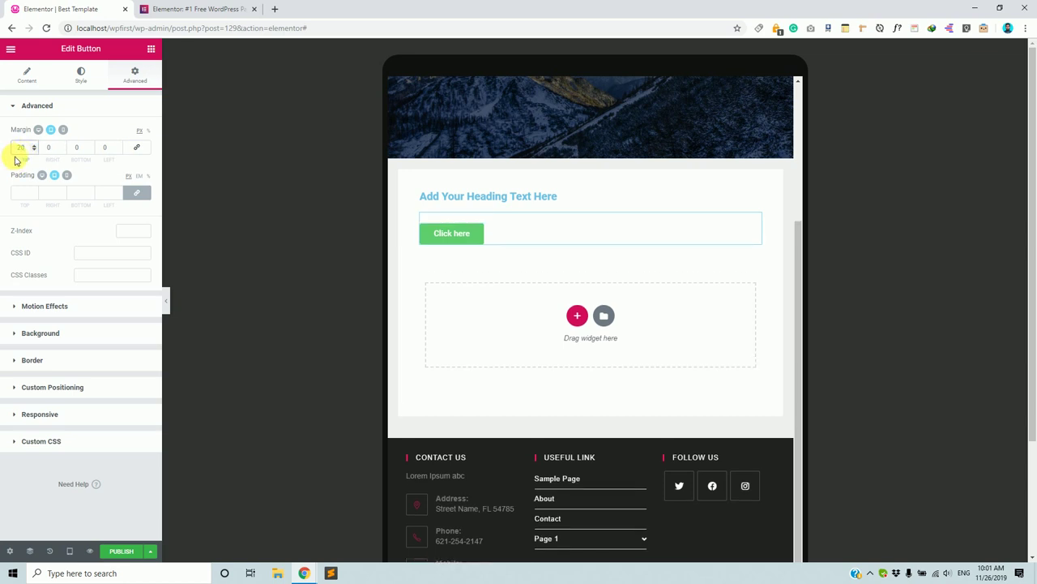
pyautogui.press('BackSpace')
pyautogui.press('BackSpace')
pyautogui.write('0')
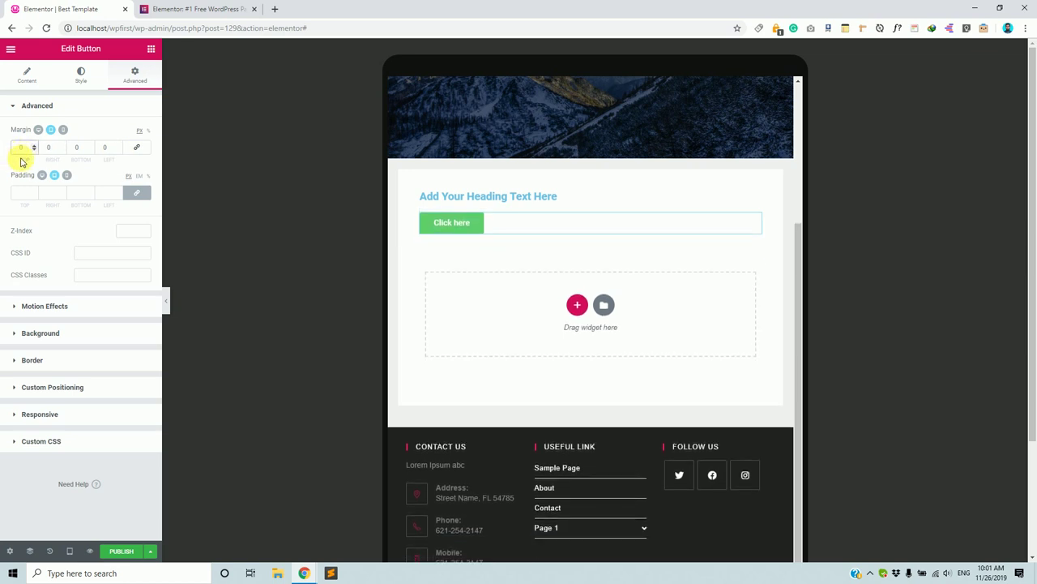
pyautogui.write('50')
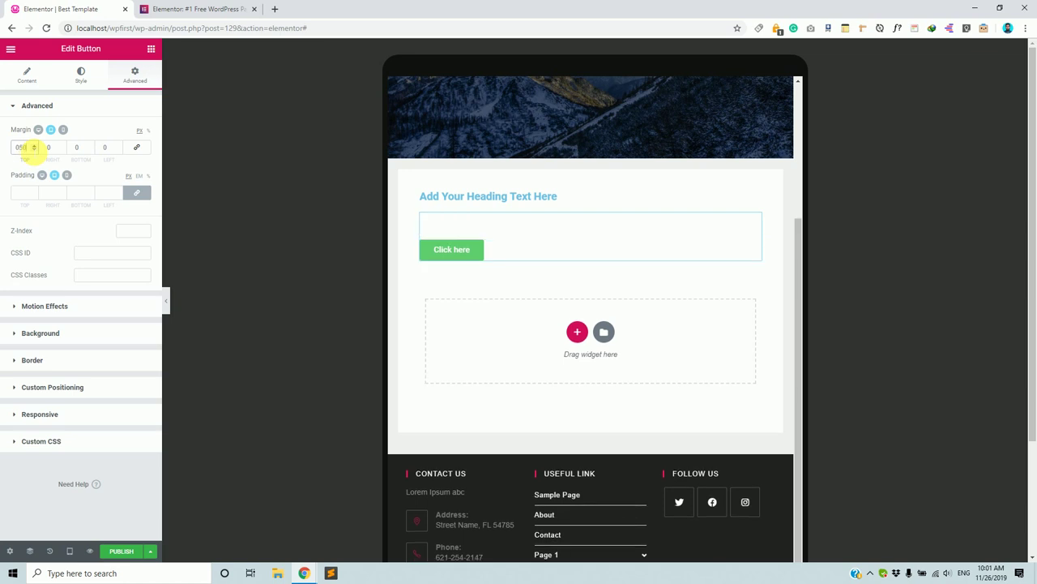
pyautogui.write('50')
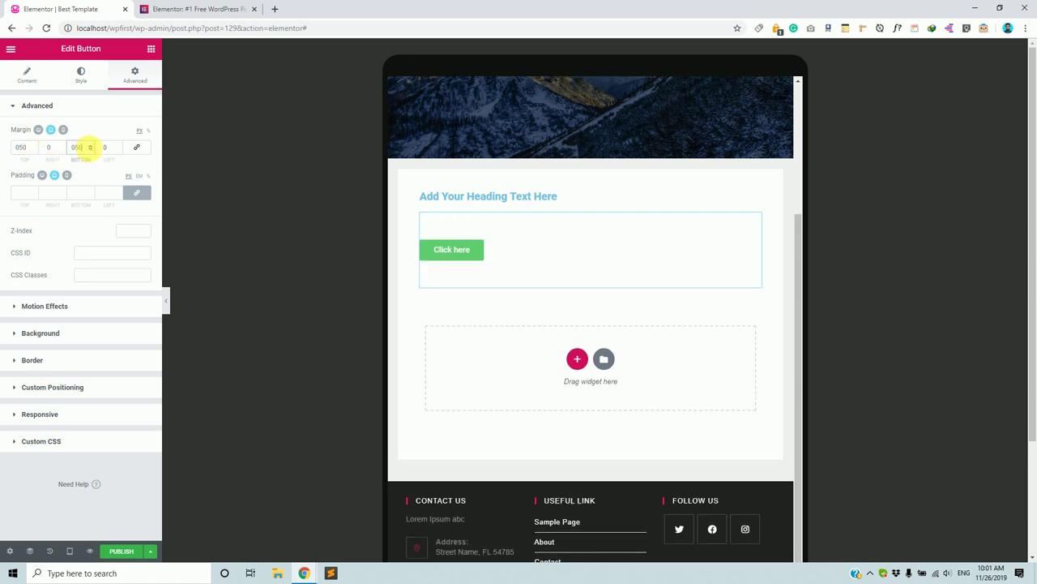
# - Compare the button's desktop spacing with its tablet spacing
pyautogui.click(38, 131)
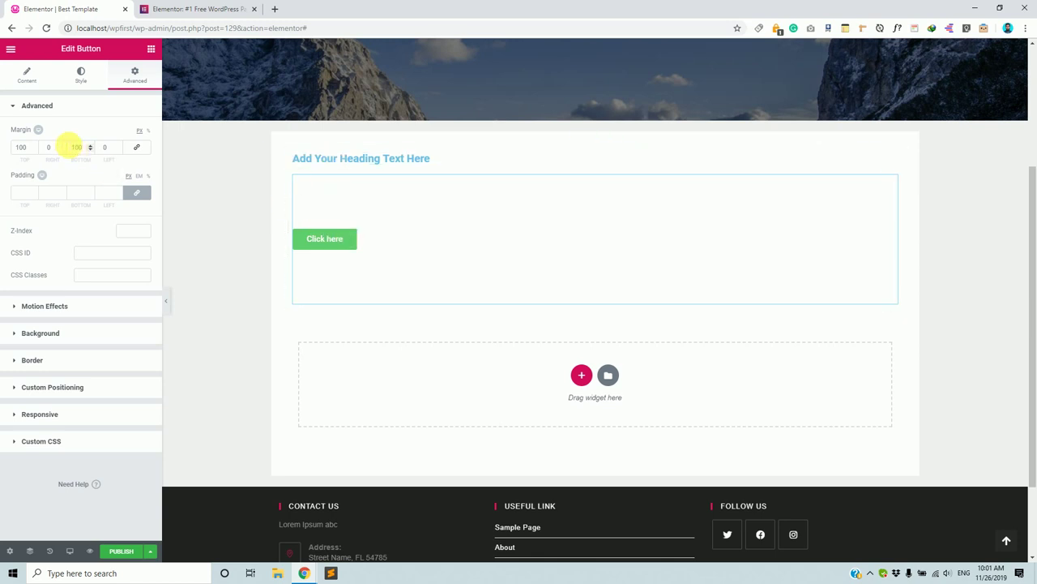
pyautogui.click(38, 131)
pyautogui.click(51, 131)
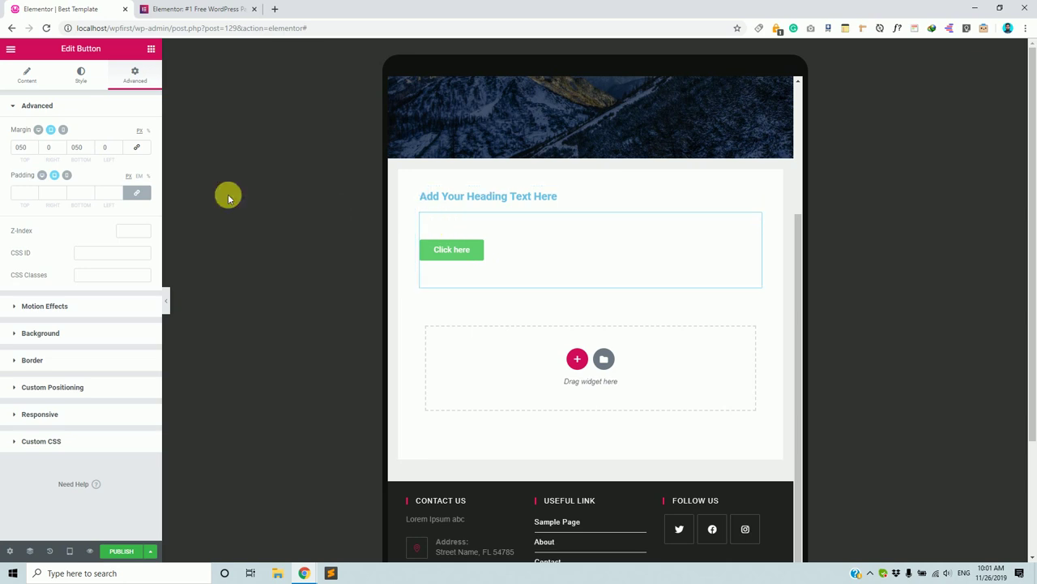
# - Switch the margin setting to the mobile view, set all four sides to 1 px, and unlink them
pyautogui.click(65, 131)
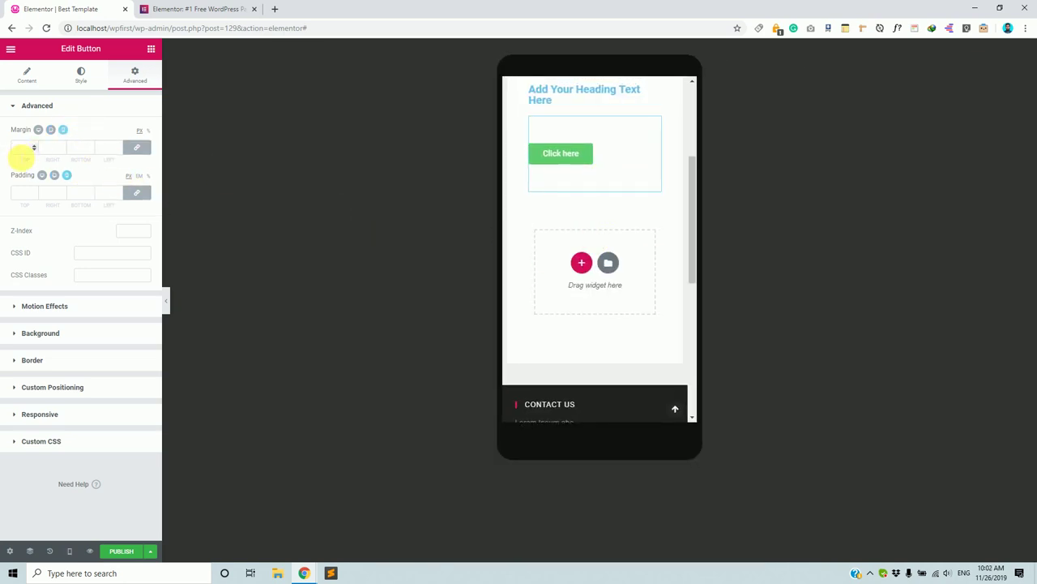
pyautogui.click(22, 149)
pyautogui.write('10')
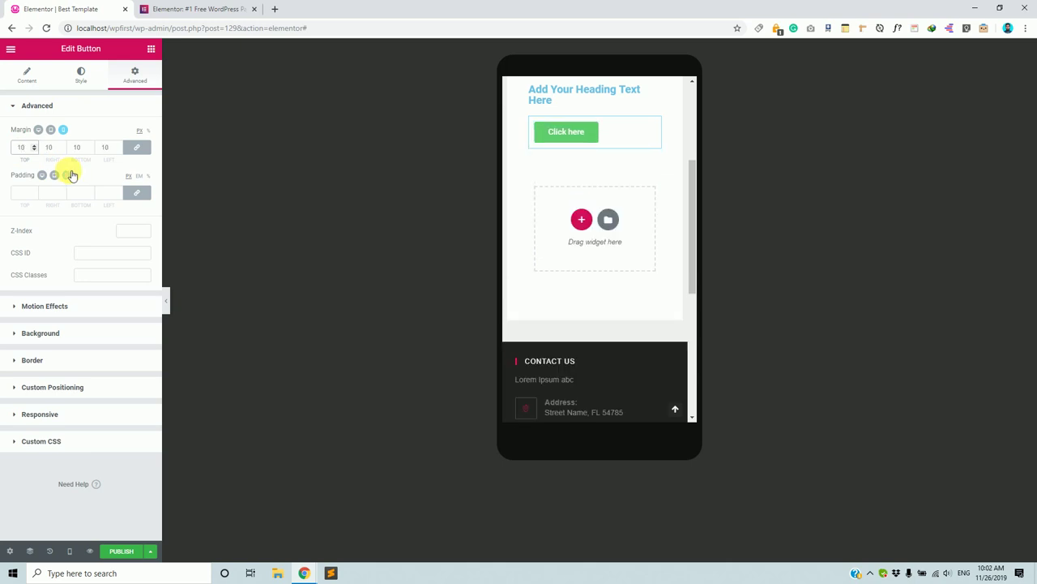
pyautogui.press('BackSpace')
pyautogui.click(136, 147)
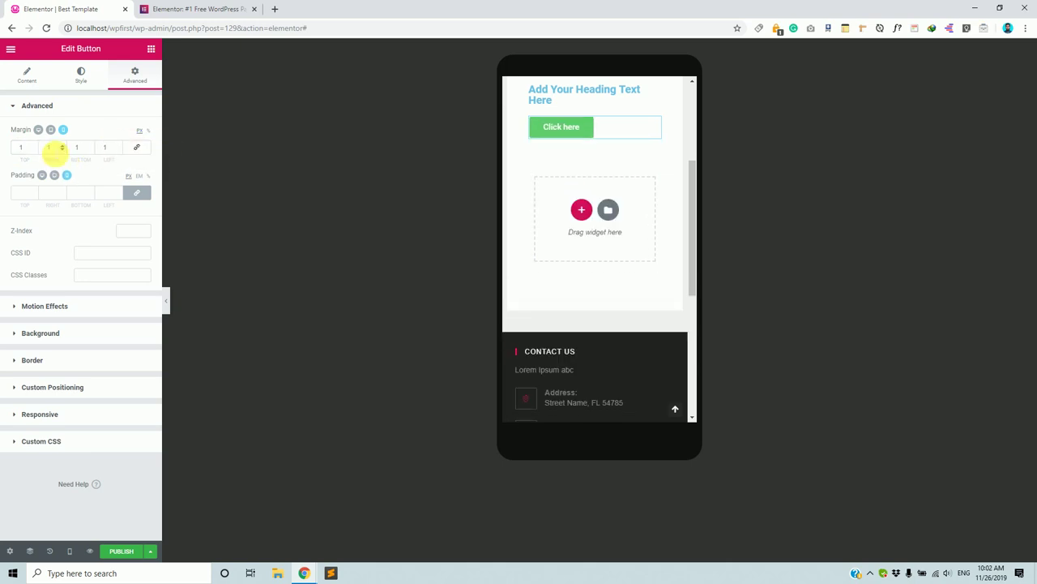
# - Set the button's mobile top and bottom margins to 10 px
pyautogui.click(26, 147)
pyautogui.write('0')
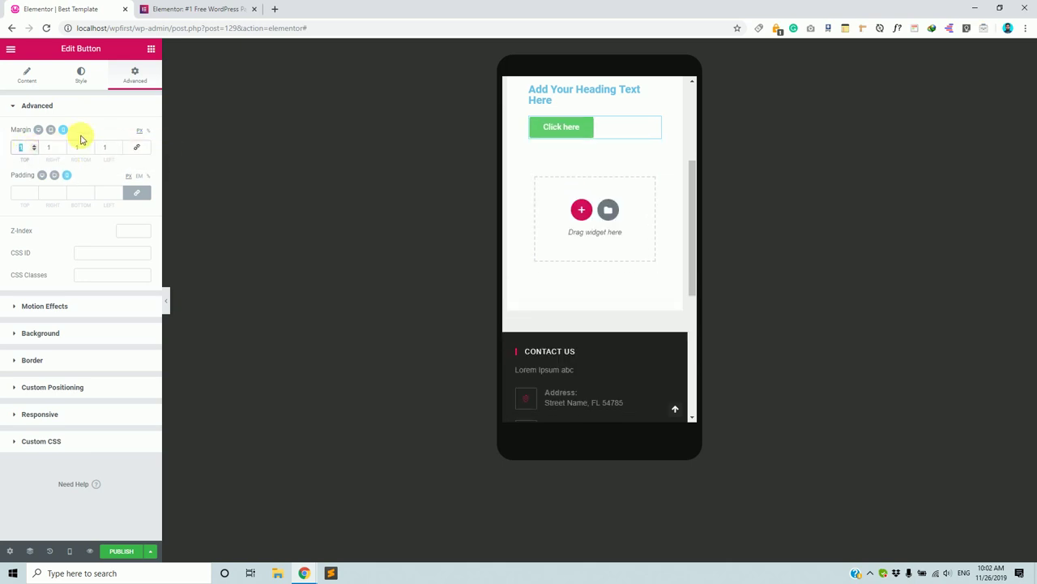
pyautogui.click(86, 147)
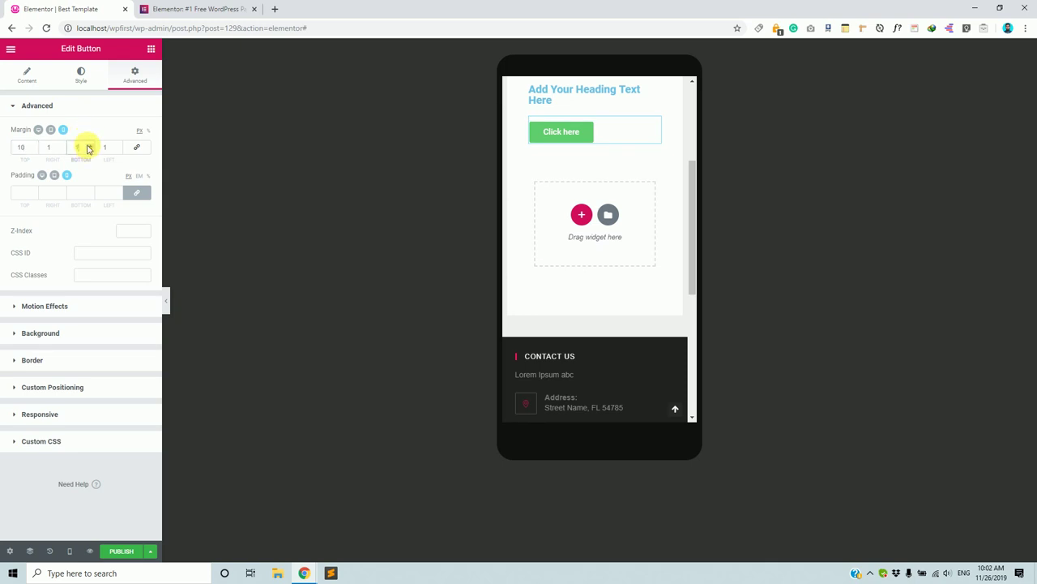
pyautogui.write('0')
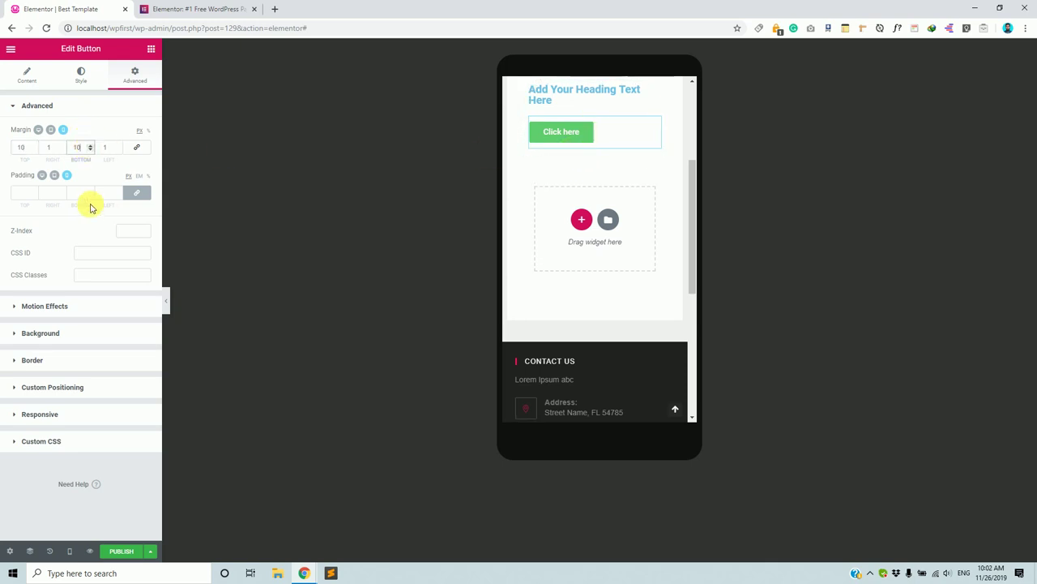
# - Check the margins in the tablet view and return to the desktop view to examine the button's spacing
pyautogui.click(53, 131)
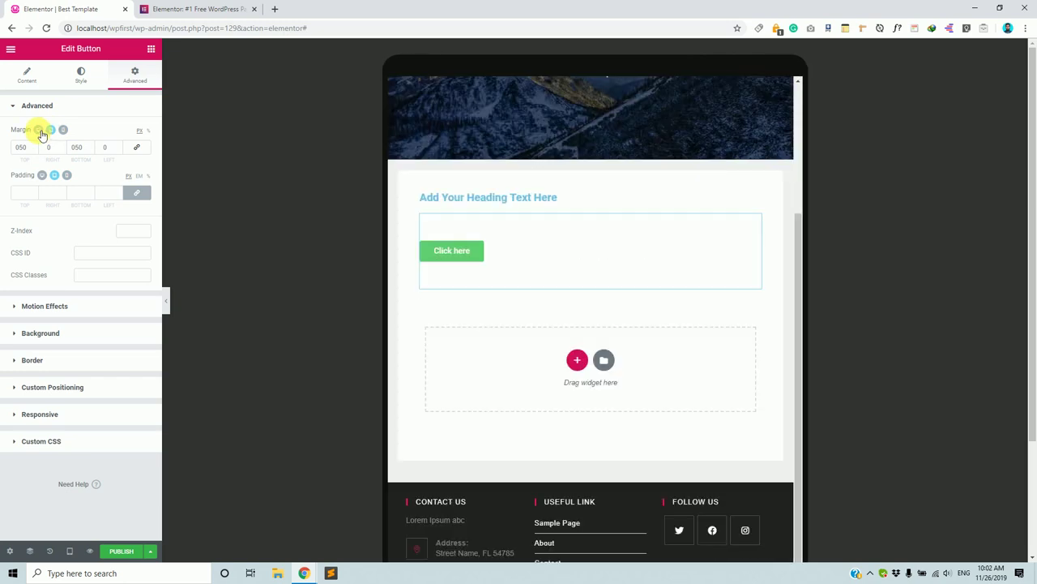
pyautogui.click(39, 131)
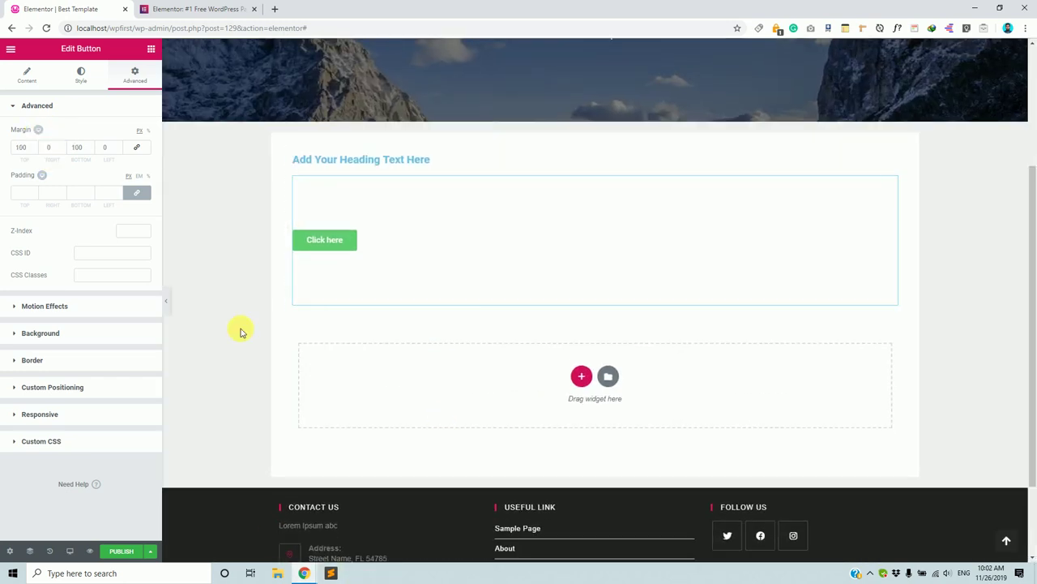
pyautogui.scroll(-1, 357, 316)
pyautogui.scroll(2, 332, 316)
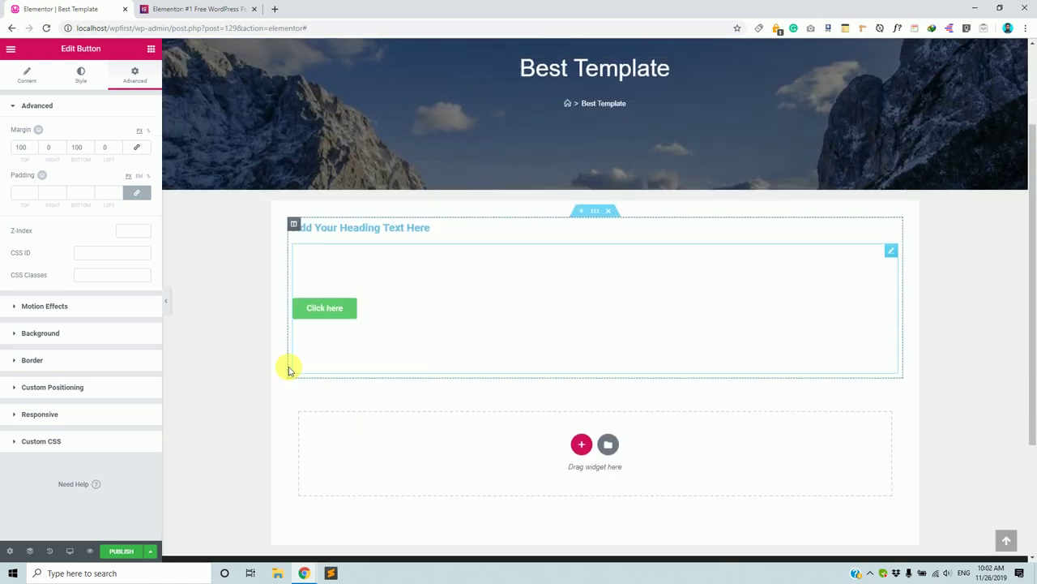
pyautogui.scroll(1, 192, 258)
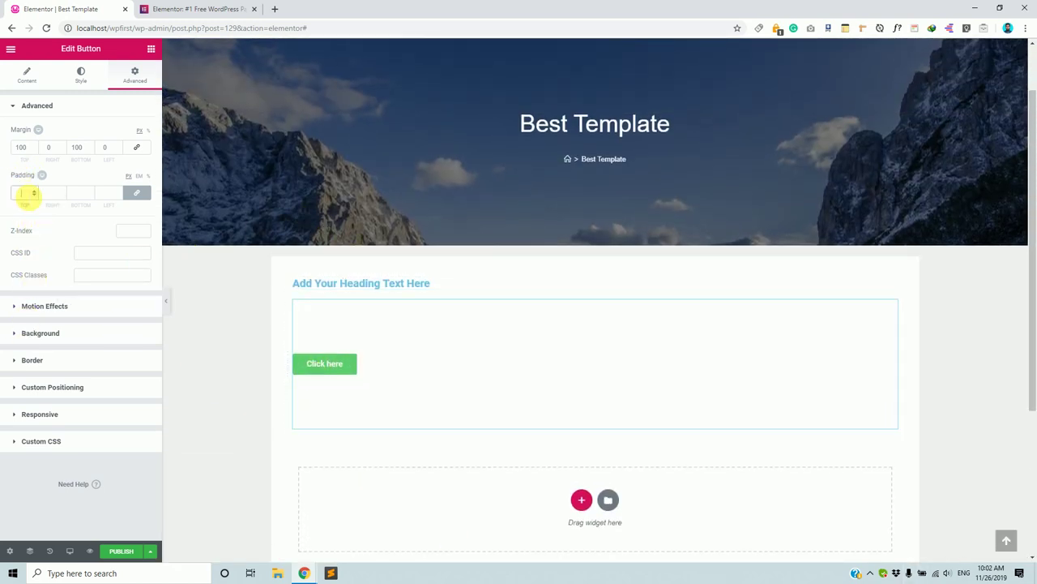
# - Unlink the button's desktop padding values and set the right and left padding to 50 px
pyautogui.click(34, 192)
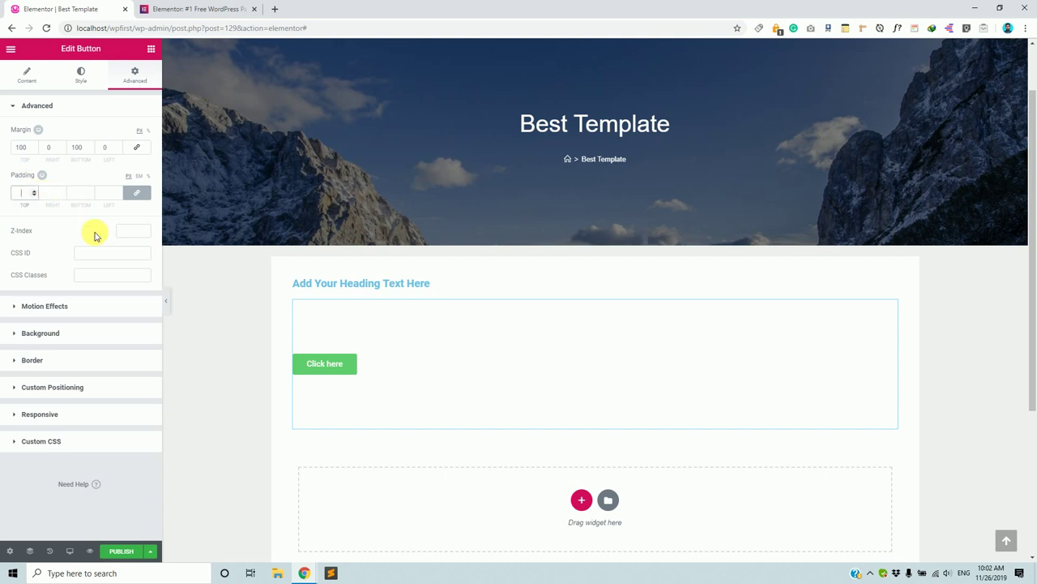
pyautogui.click(135, 192)
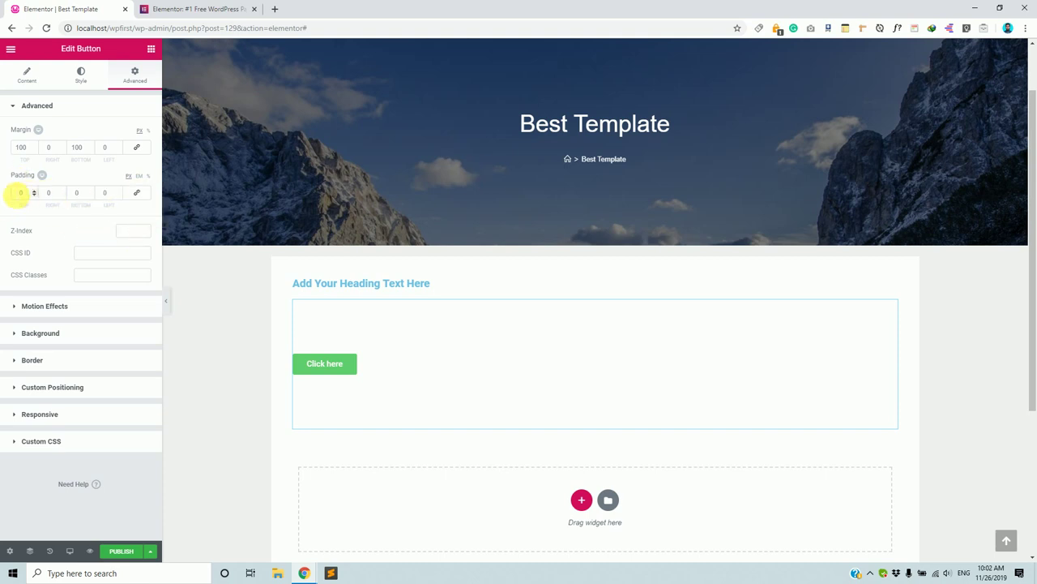
pyautogui.moveTo(33, 195); pyautogui.dragTo(7, 195)
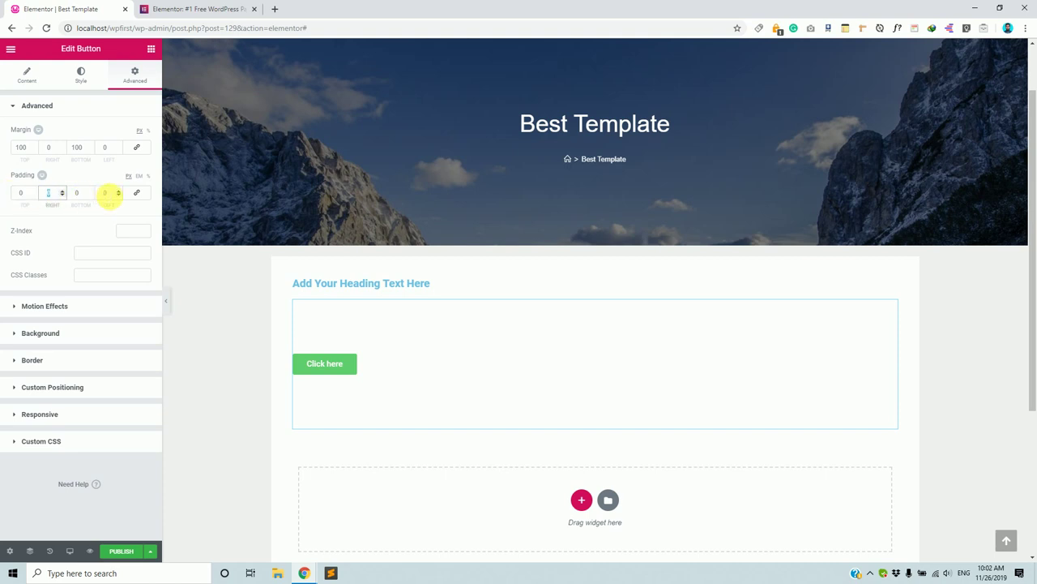
pyautogui.doubleClick(105, 192)
pyautogui.write('50')
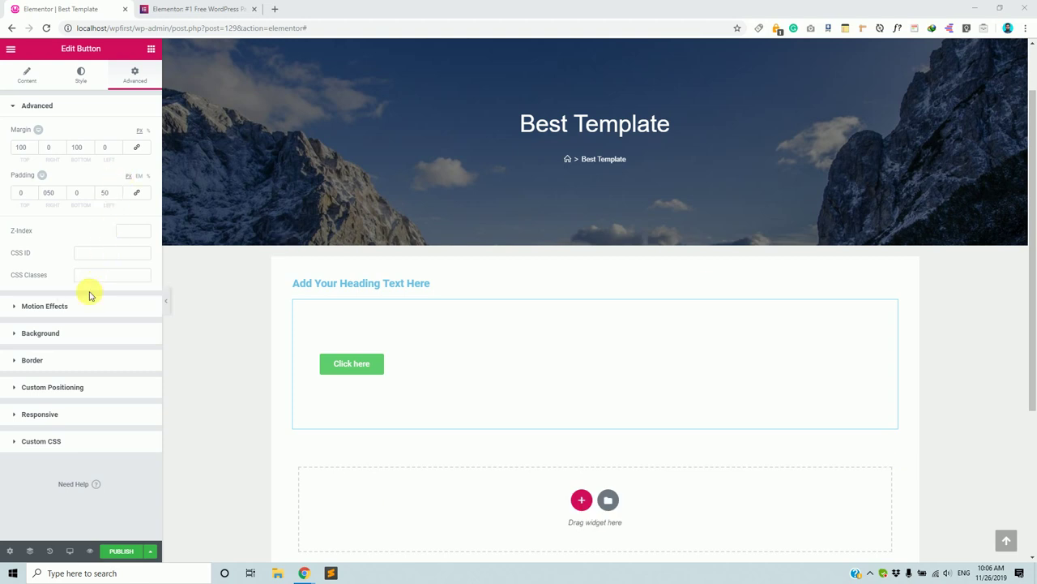
# - Assign a custom CSS class name to the button without the leading dot, leaving its CSS ID and Z-Index empty
pyautogui.click(93, 253)
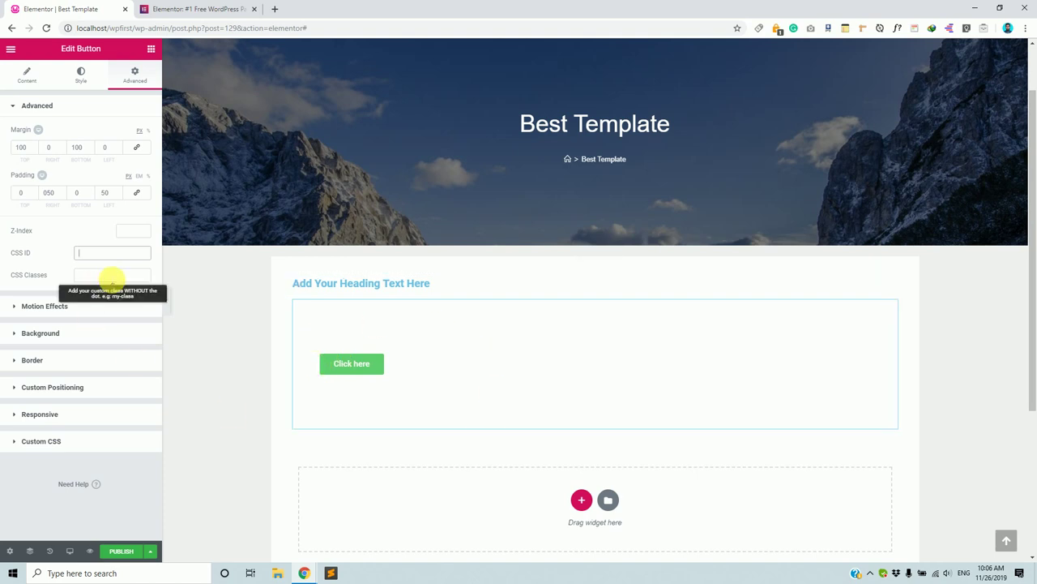
pyautogui.click(111, 276)
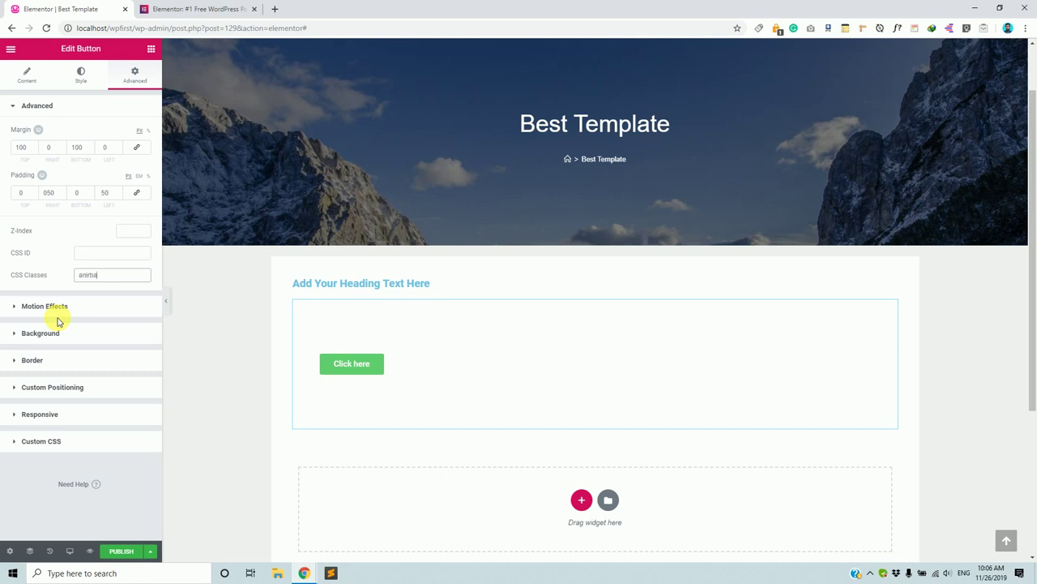
pyautogui.moveTo(138, 274); pyautogui.dragTo(46, 275)
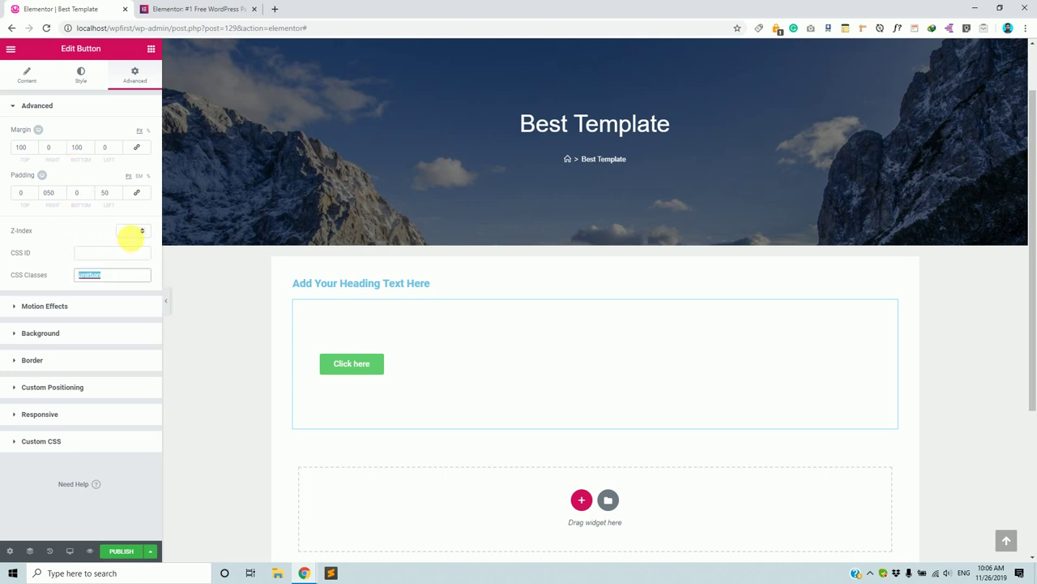
pyautogui.click(132, 231)
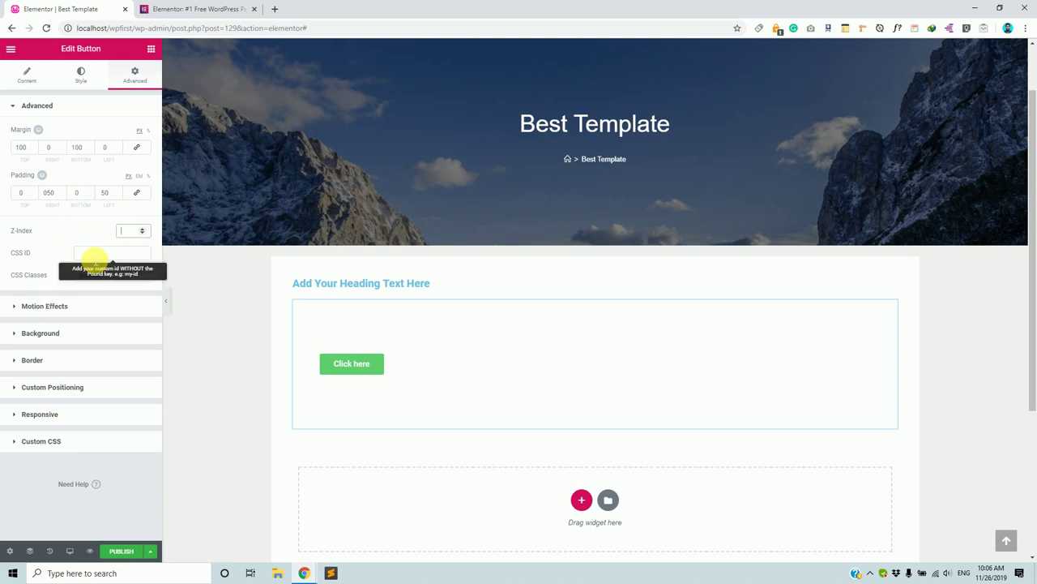
pyautogui.click(95, 256)
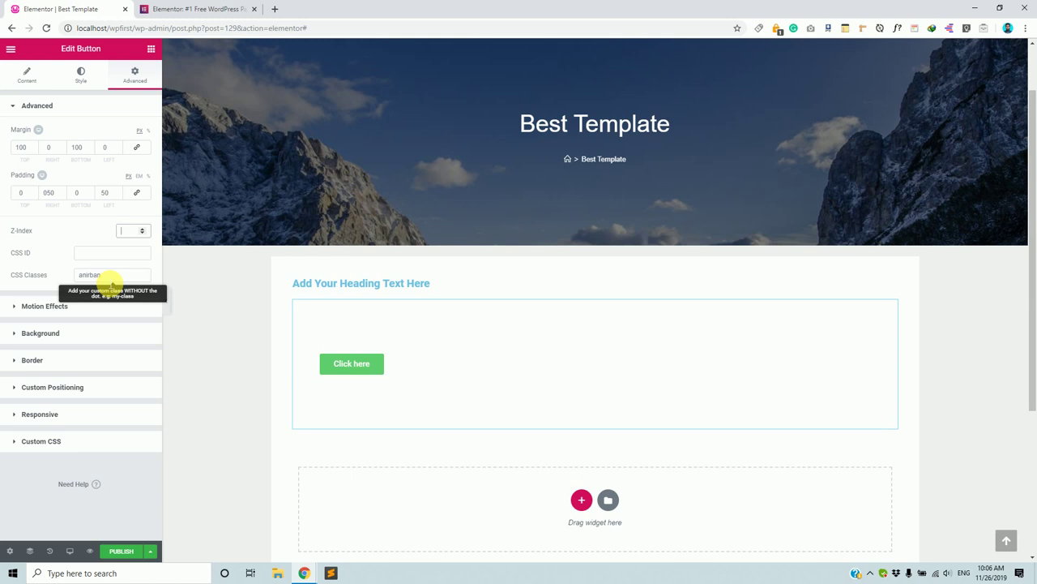
# - Start a screenshot of the page's central area and draw four overlapping, diagonally staggered red rectangles on it to illustrate stacking layers
pyautogui.press('Print')
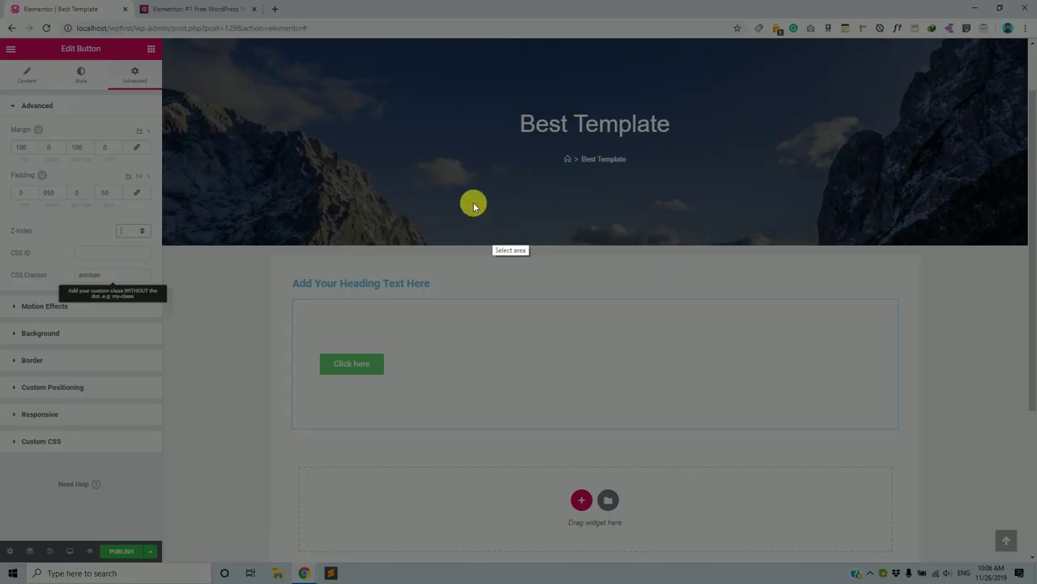
pyautogui.moveTo(458, 181)
pyautogui.mouseDown()
pyautogui.moveTo(621, 304)
pyautogui.moveTo(749, 477)
pyautogui.mouseUp()
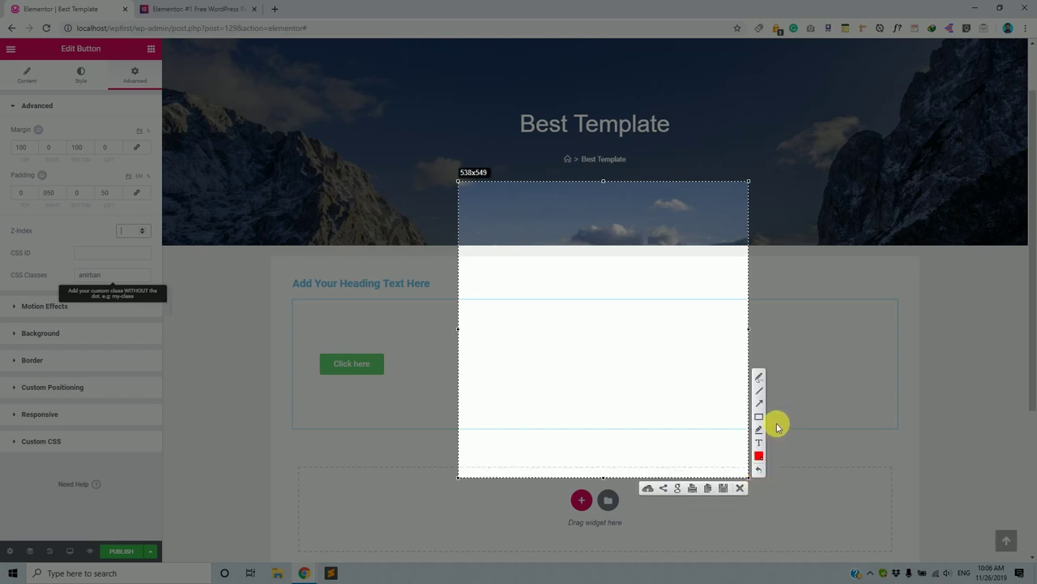
pyautogui.click(759, 418)
pyautogui.moveTo(521, 259); pyautogui.dragTo(610, 394)
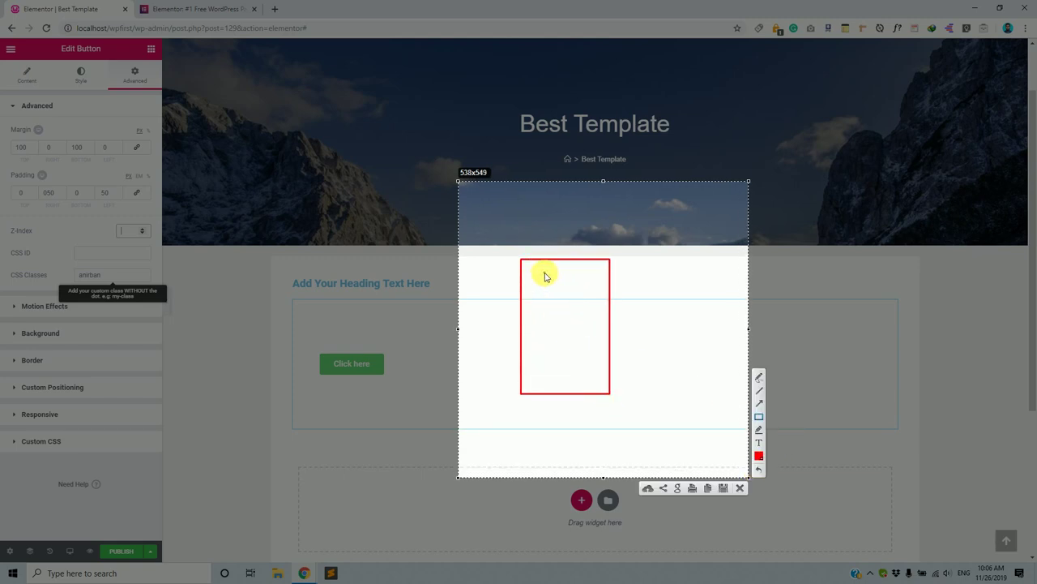
pyautogui.moveTo(545, 273)
pyautogui.mouseDown()
pyautogui.moveTo(567, 326)
pyautogui.moveTo(646, 420)
pyautogui.mouseUp()
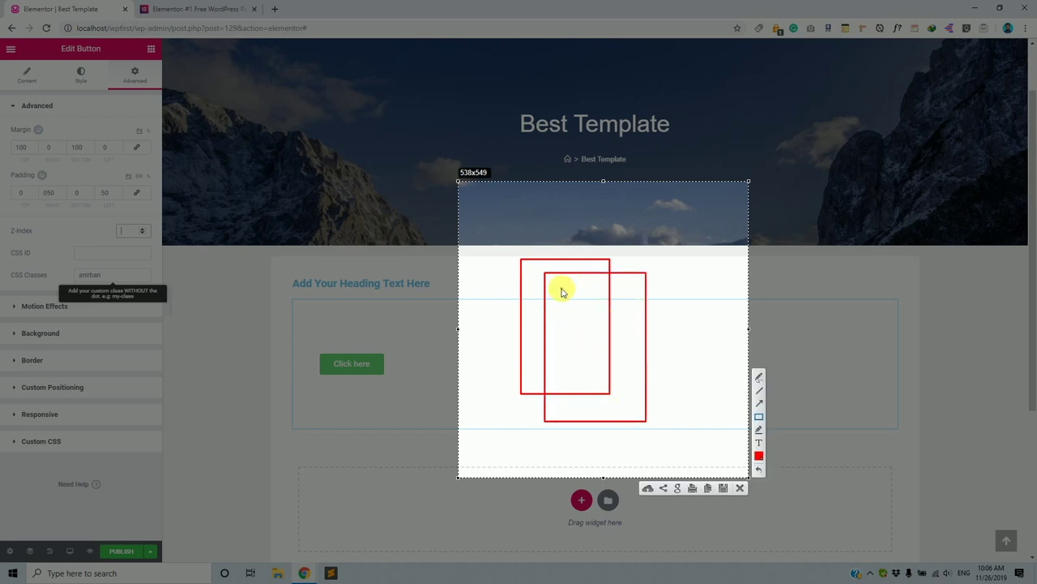
pyautogui.moveTo(576, 294); pyautogui.dragTo(673, 445)
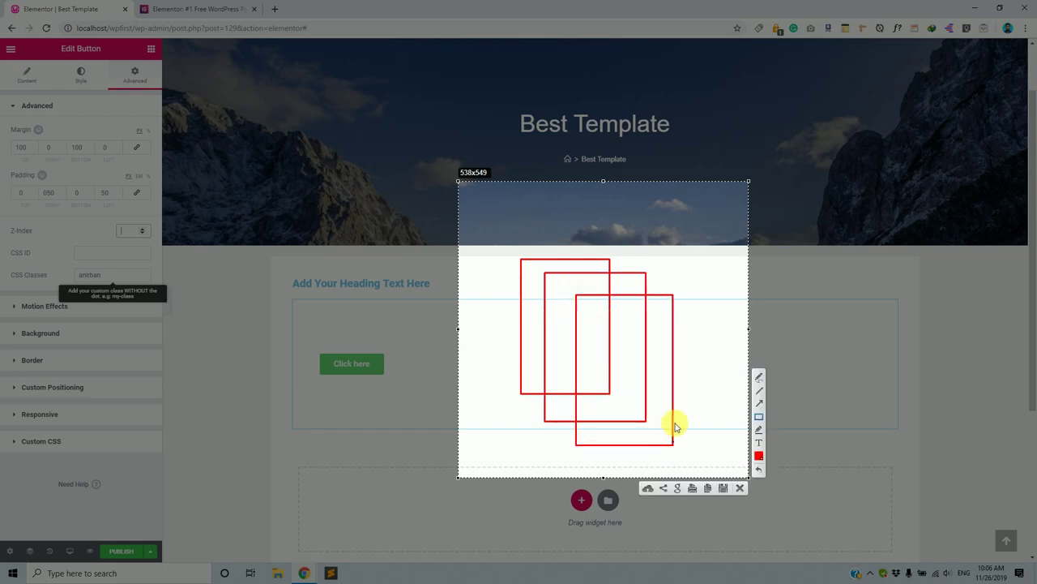
pyautogui.moveTo(599, 314); pyautogui.dragTo(716, 467)
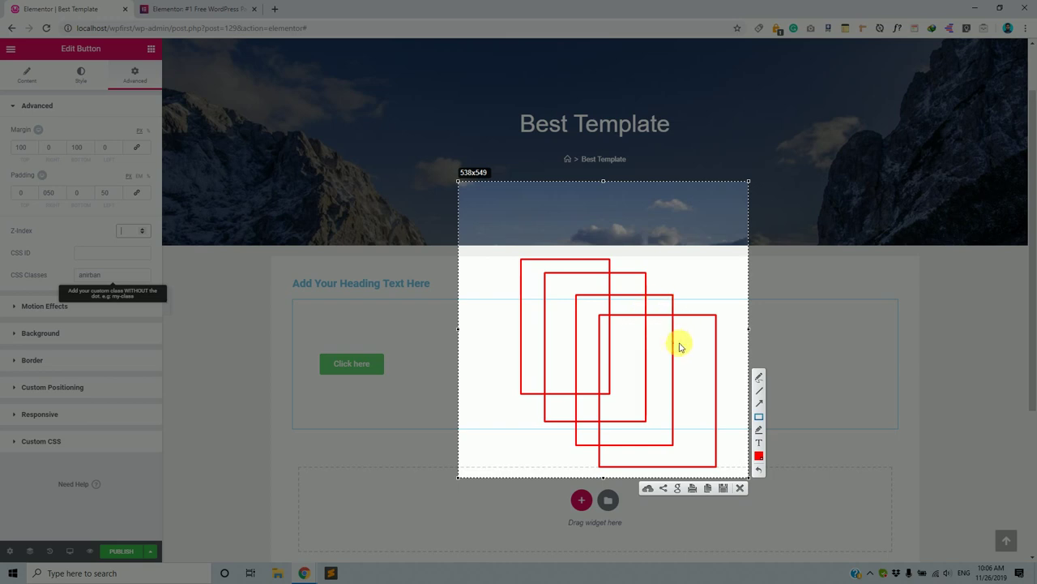
# - Label the four overlapping rectangles 1, 2, 3 and 4 from back to front with text annotations
pyautogui.click(758, 442)
pyautogui.click(535, 301)
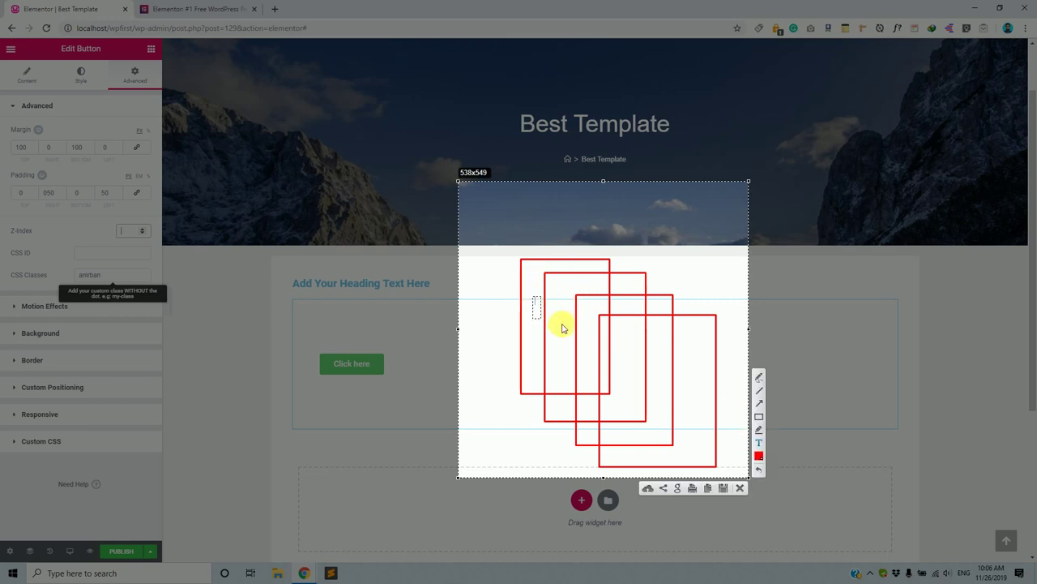
pyautogui.click(568, 338)
pyautogui.write('2')
pyautogui.click(587, 351)
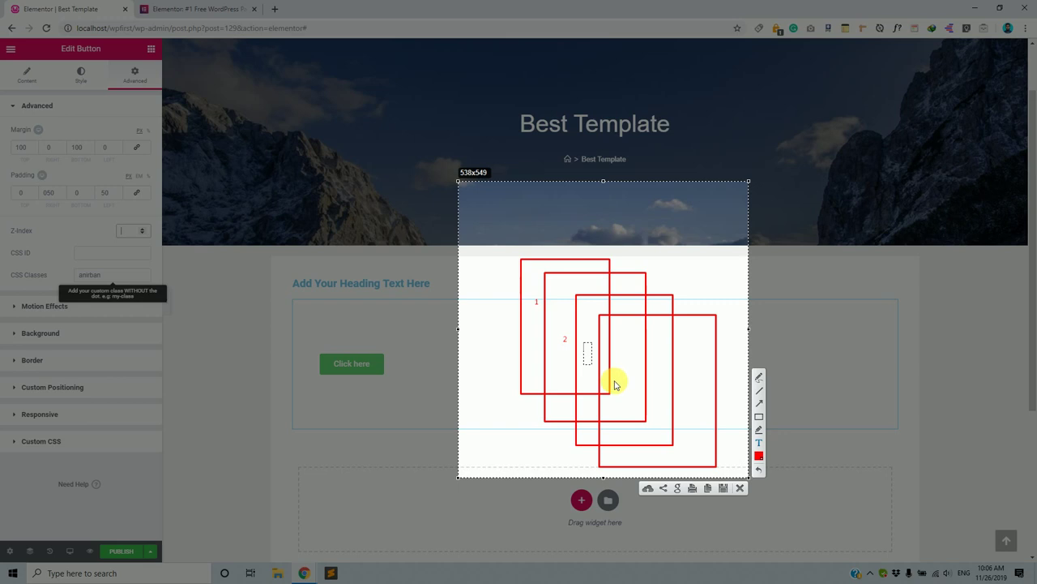
pyautogui.click(631, 394)
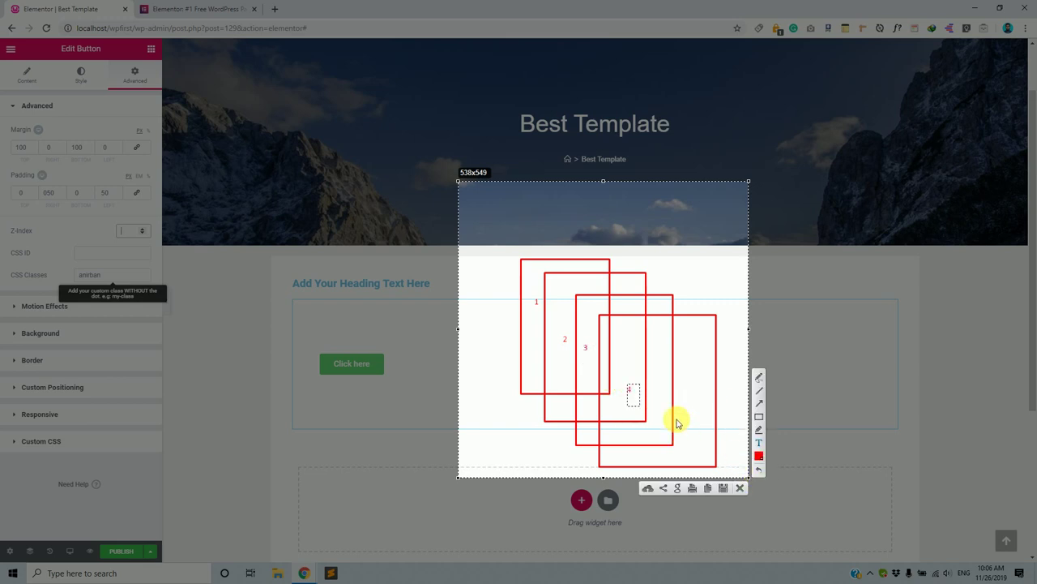
pyautogui.click(702, 358)
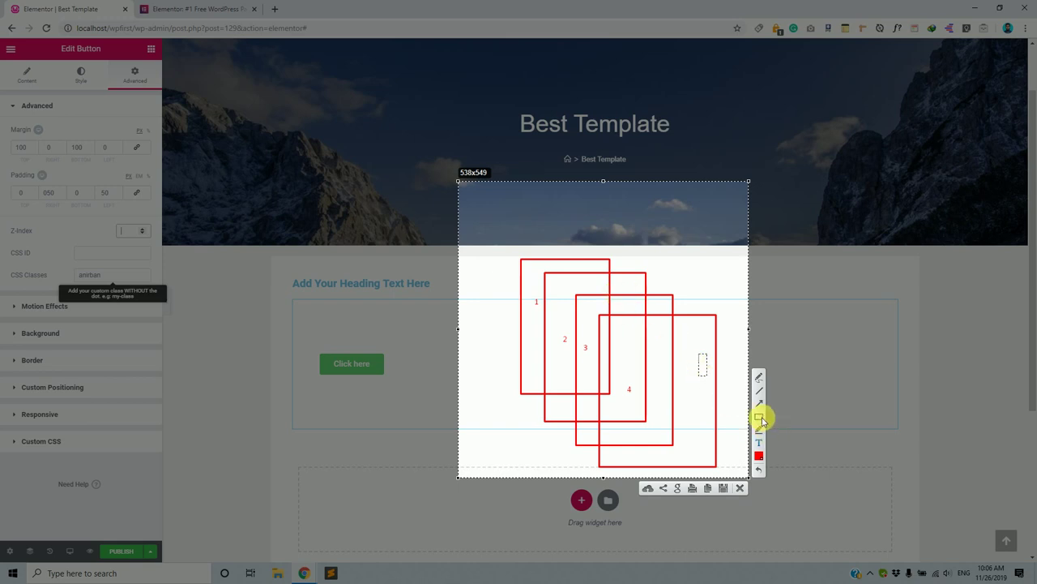
# - Scribble freehand over the first rectangles with the pen and discard the annotated screenshot
pyautogui.click(758, 378)
pyautogui.moveTo(546, 294)
pyautogui.mouseDown()
pyautogui.moveTo(565, 333)
pyautogui.moveTo(582, 325)
pyautogui.moveTo(597, 343)
pyautogui.moveTo(594, 366)
pyautogui.moveTo(616, 281)
pyautogui.moveTo(596, 368)
pyautogui.moveTo(543, 299)
pyautogui.moveTo(552, 336)
pyautogui.moveTo(592, 371)
pyautogui.mouseUp()
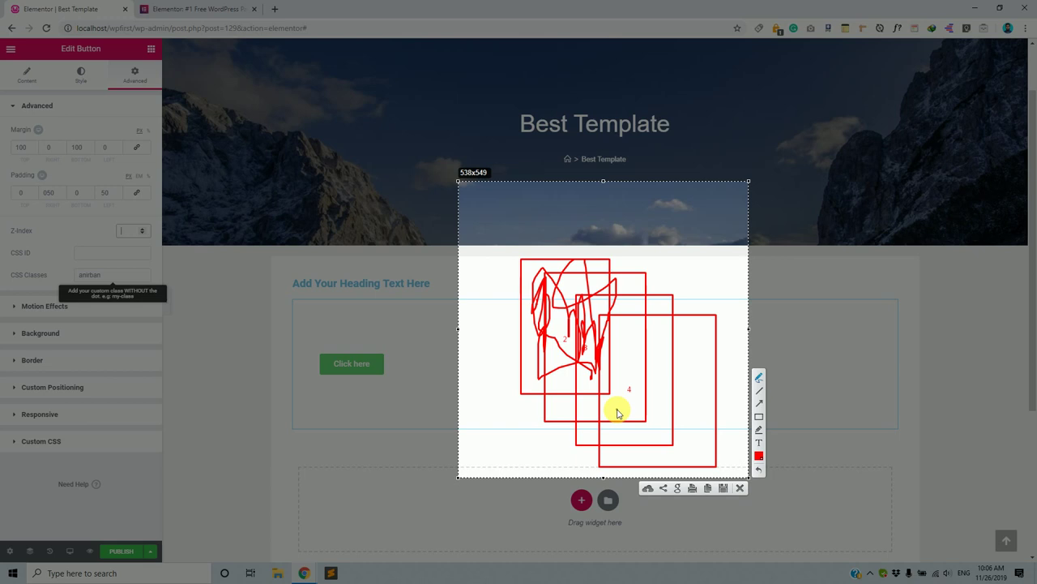
pyautogui.click(740, 488)
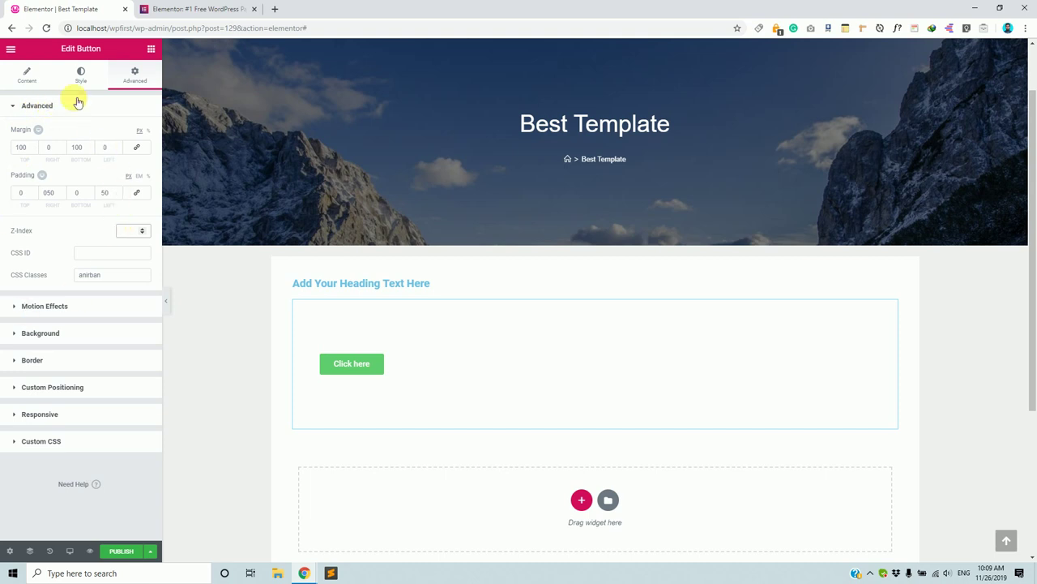
# - Collapse the button's margin and padding settings and expand its Motion Effects settings
pyautogui.click(46, 105)
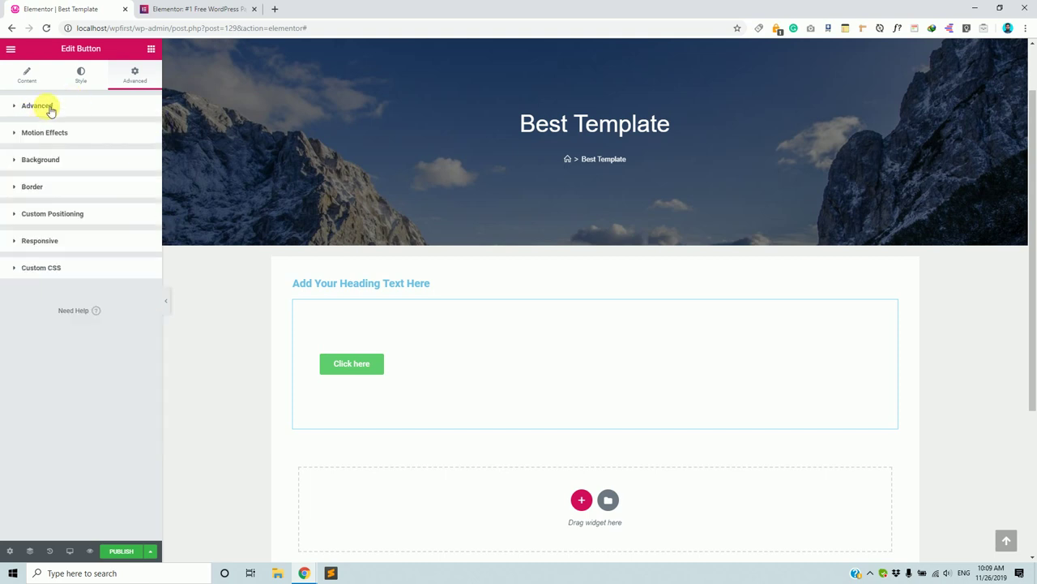
pyautogui.click(50, 132)
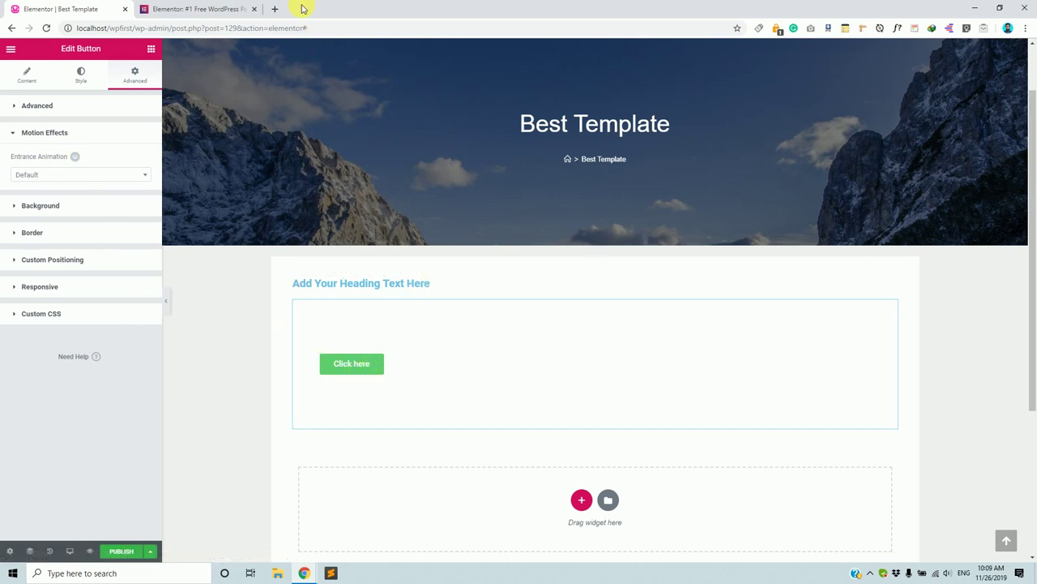
# - Open myklover.com in a new browser tab
pyautogui.click(275, 9)
pyautogui.write('my')
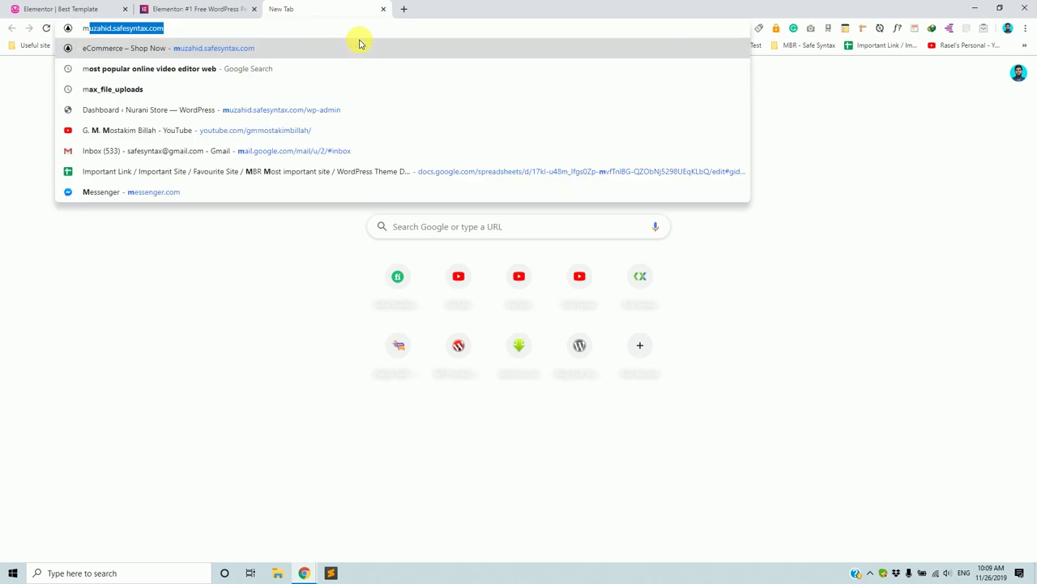
pyautogui.press('BackSpace')
pyautogui.press('BackSpace')
pyautogui.write('yklover.com')
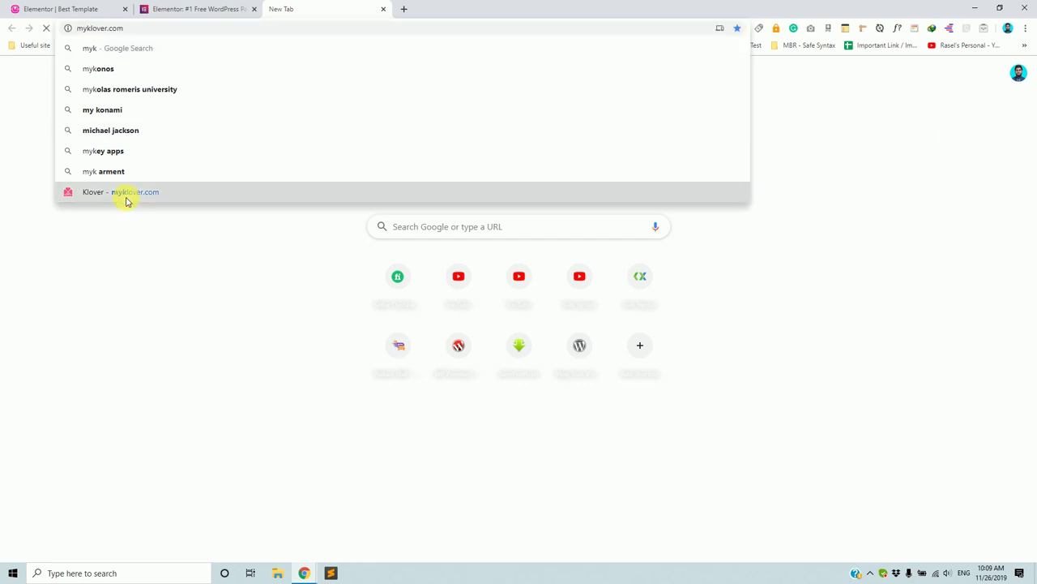
pyautogui.click(126, 197)
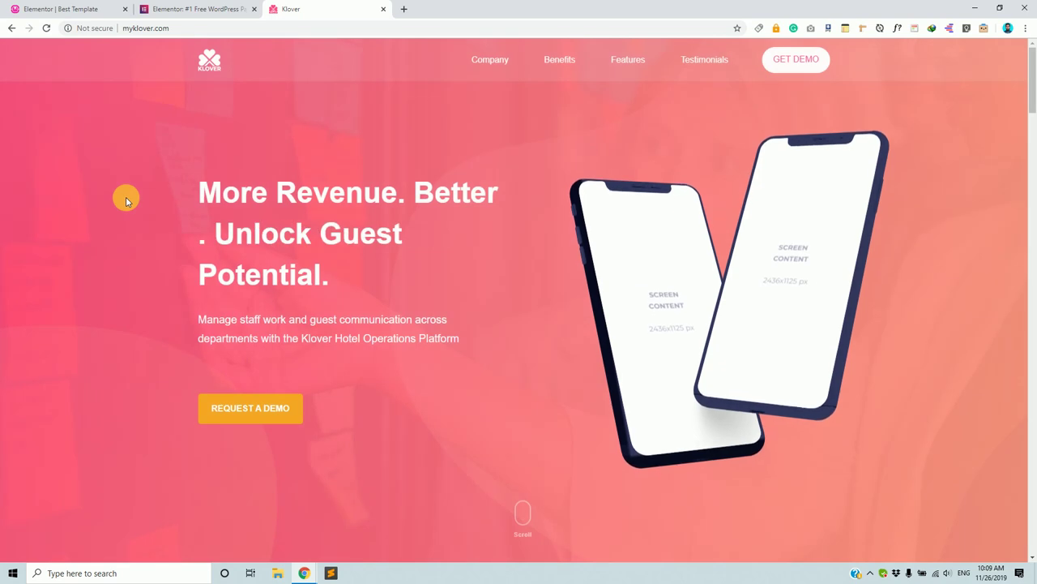
# - Examine how the sections of the Klover page animate into view from the hero area to the footer
pyautogui.scroll(-6, 126, 200)
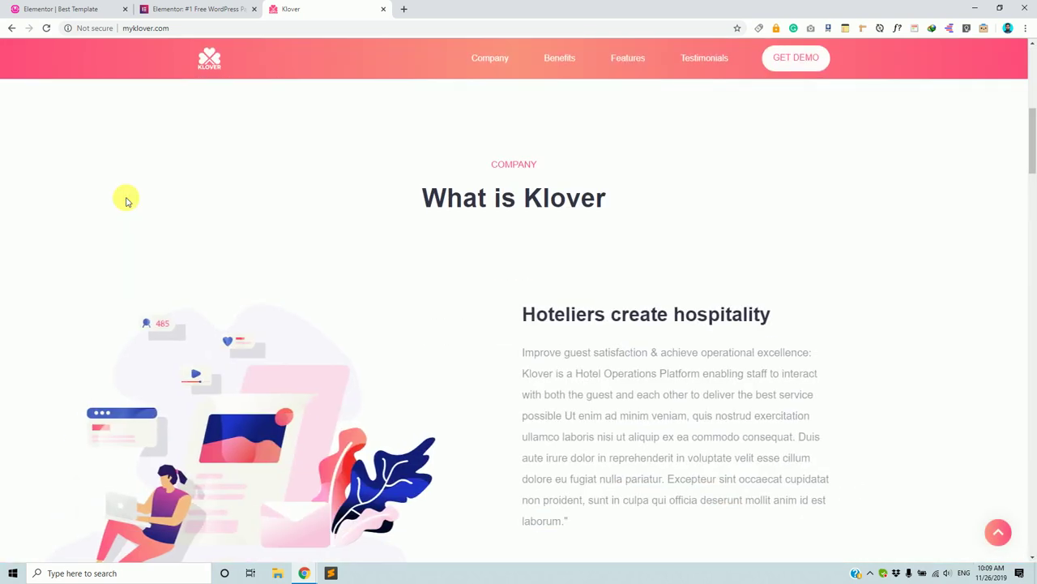
pyautogui.scroll(-5, 125, 201)
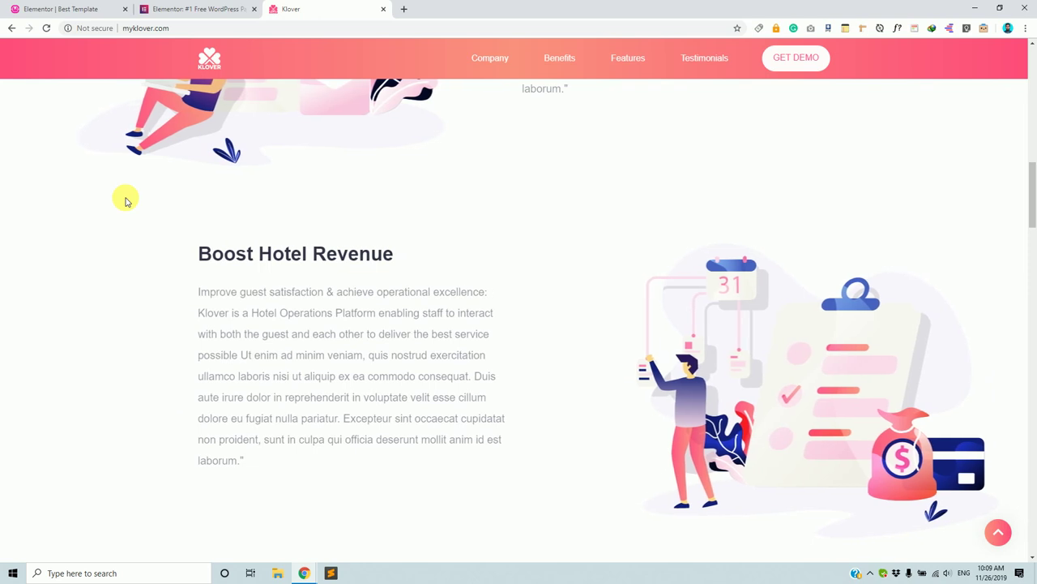
pyautogui.scroll(-8, 126, 200)
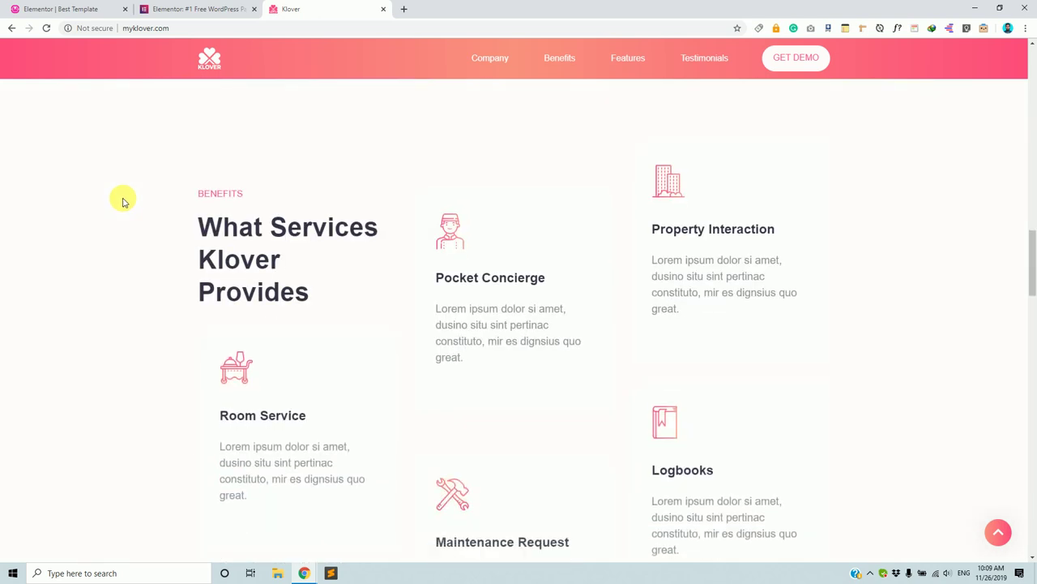
pyautogui.scroll(-10, 123, 201)
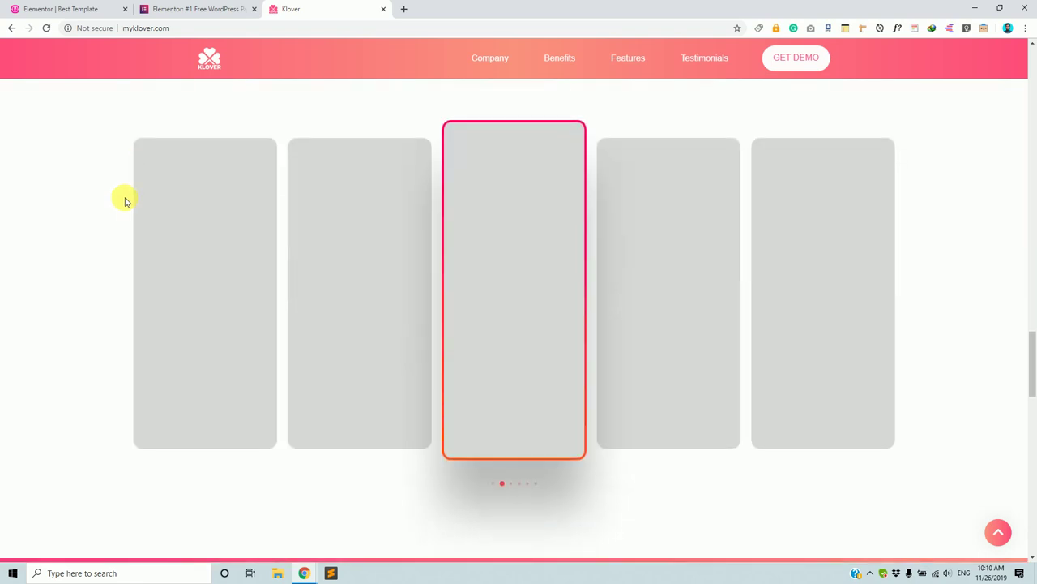
pyautogui.scroll(-10, 124, 200)
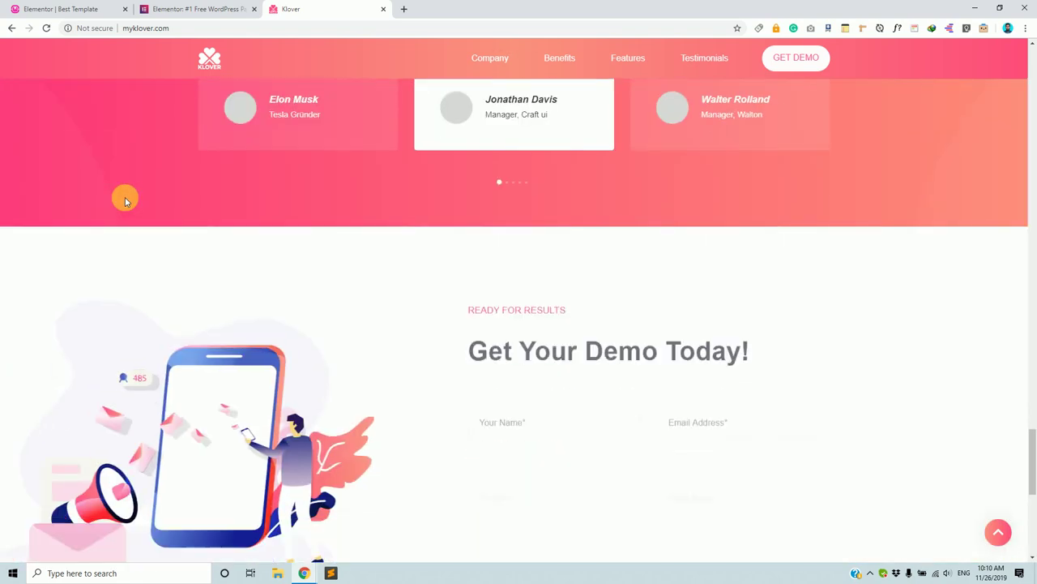
pyautogui.scroll(-6, 125, 200)
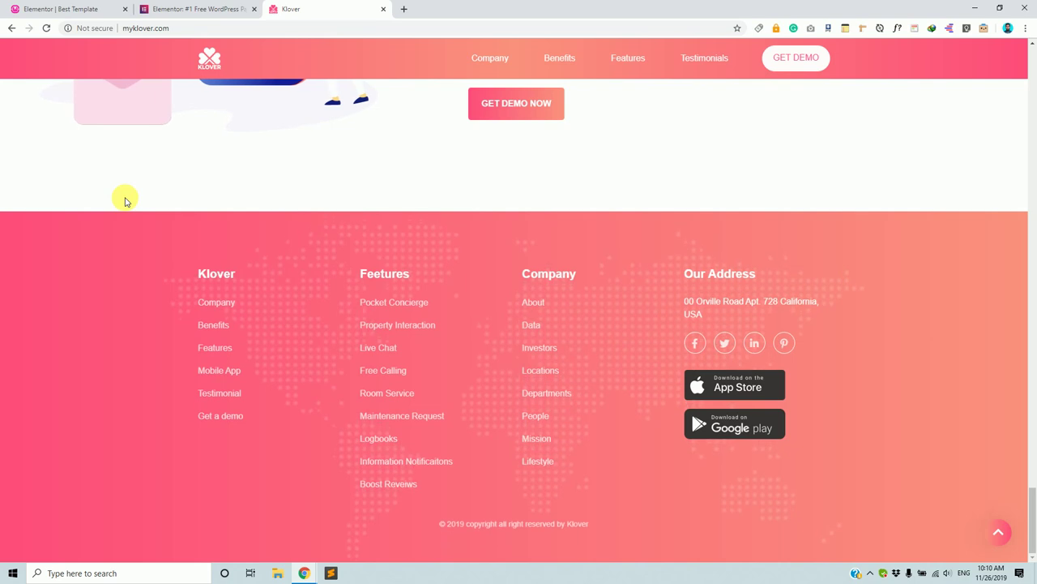
pyautogui.scroll(20, 125, 200)
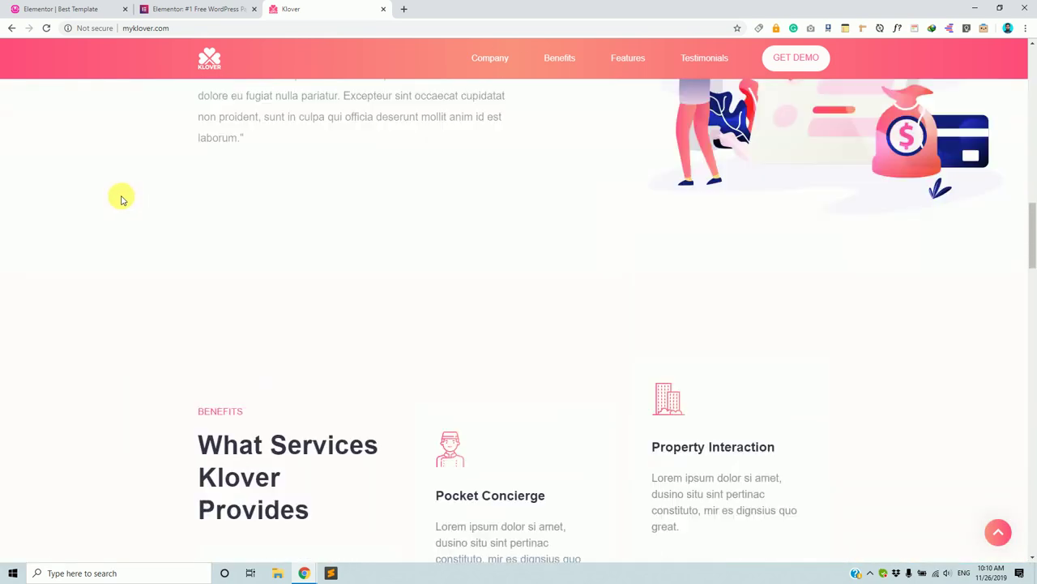
pyautogui.scroll(1, 122, 199)
# - Return to the Elementor template and browse the entrance animation options for the button
pyautogui.click(92, 9)
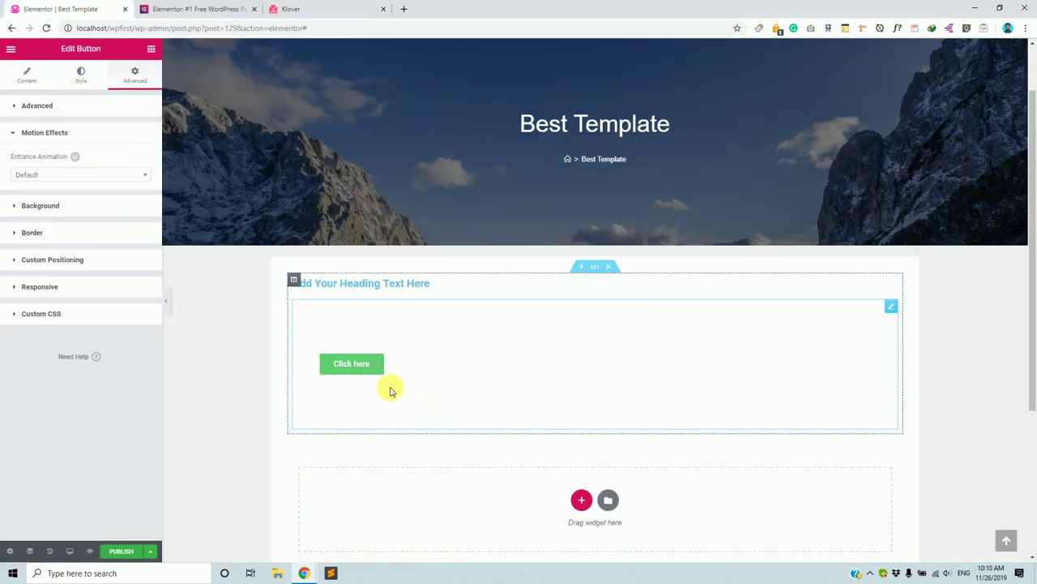
pyautogui.click(118, 172)
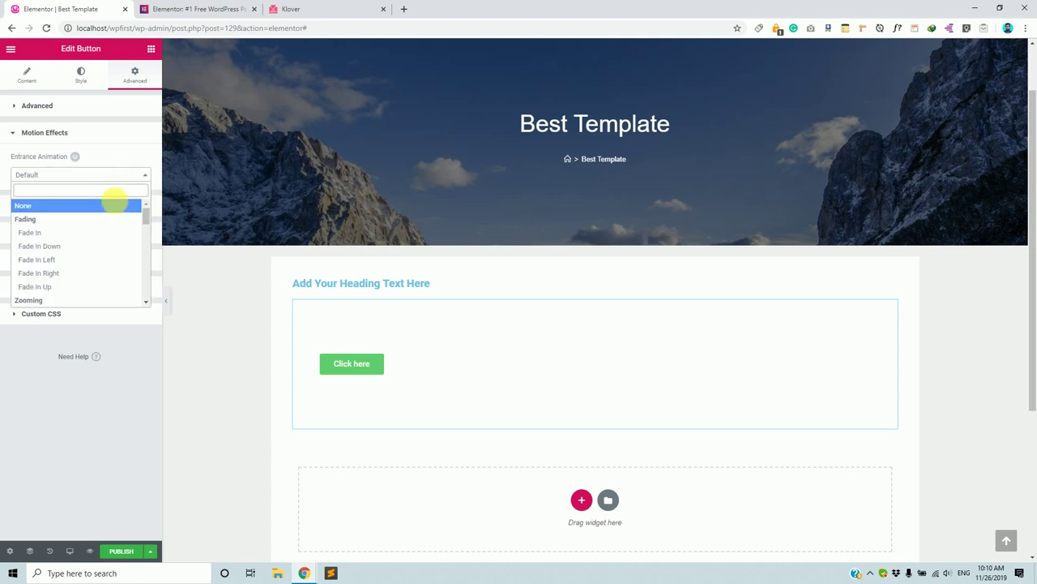
pyautogui.scroll(-10, 116, 272)
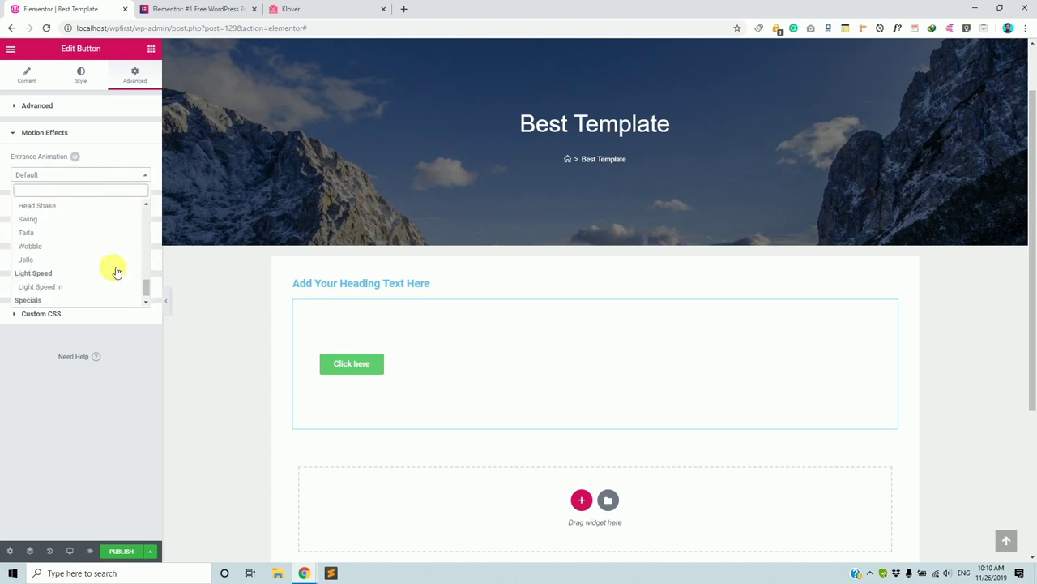
pyautogui.scroll(10, 114, 267)
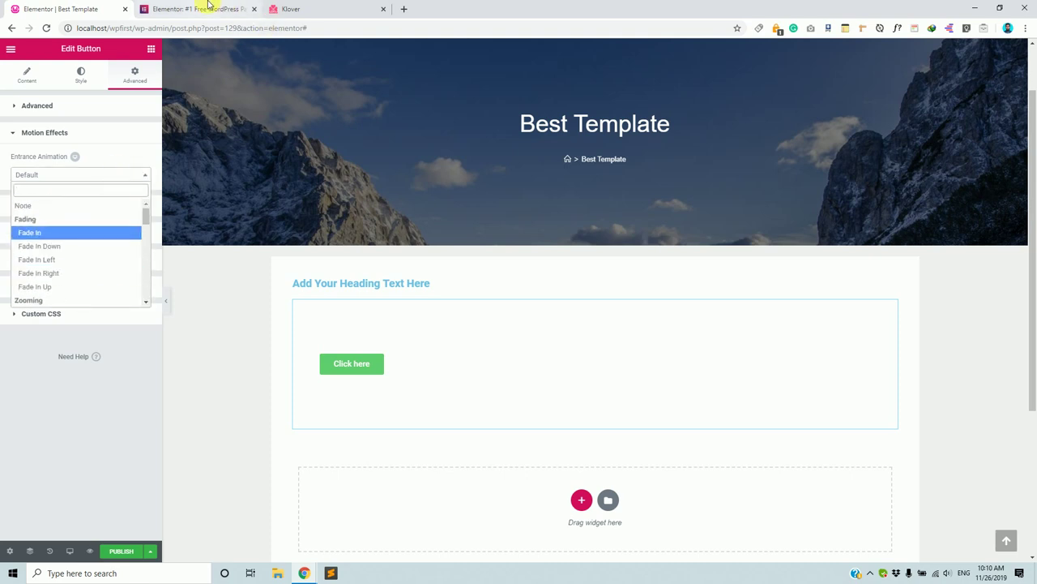
# - Examine how the What is Klover and Boost Hotel Revenue sections animate on the Klover page
pyautogui.click(209, 8)
pyautogui.click(284, 8)
pyautogui.scroll(3, 304, 263)
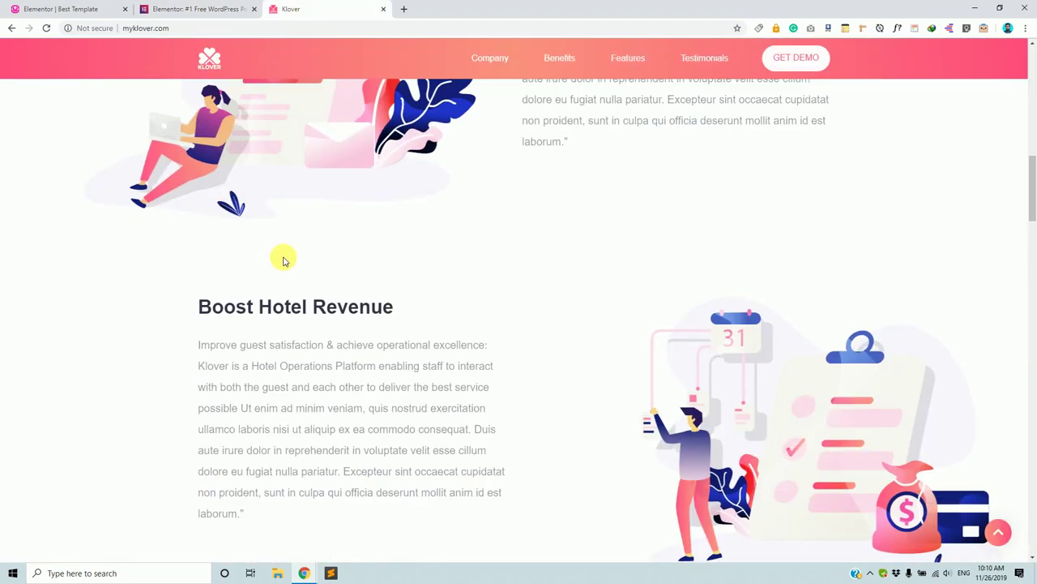
pyautogui.scroll(3, 270, 252)
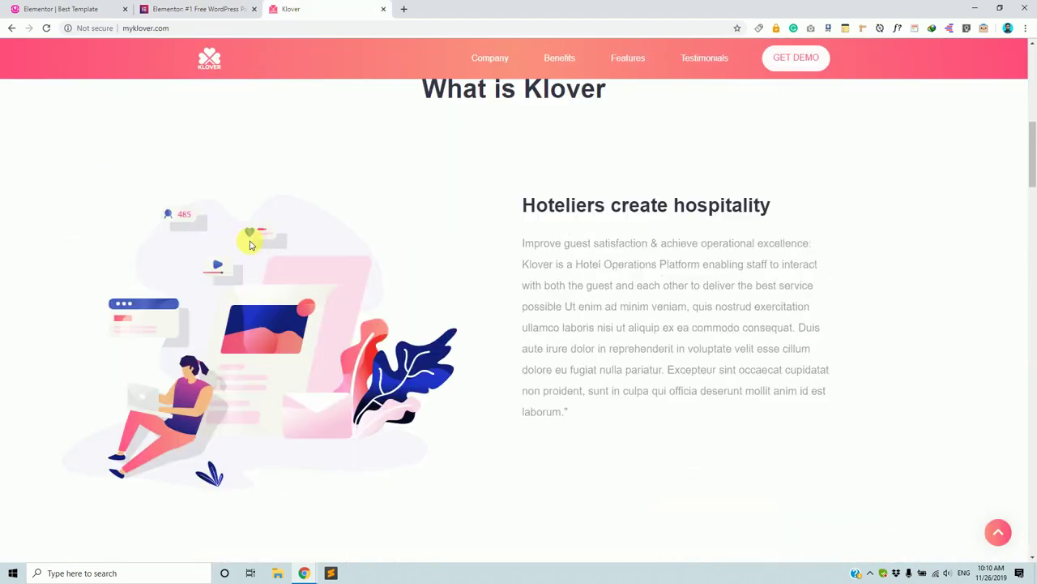
pyautogui.scroll(1, 251, 243)
pyautogui.scroll(-3, 255, 240)
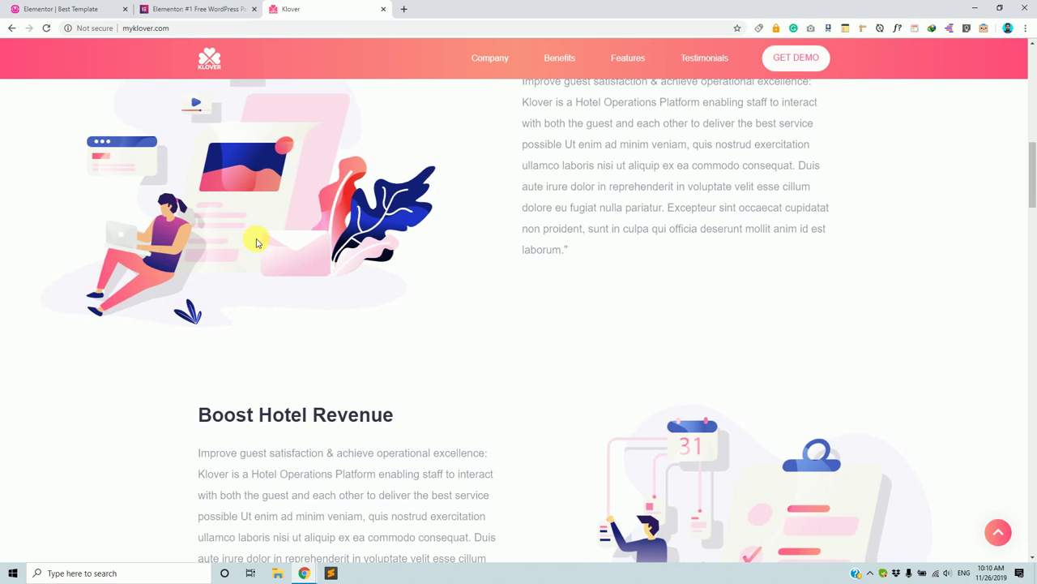
pyautogui.scroll(-5, 256, 240)
pyautogui.scroll(9, 257, 239)
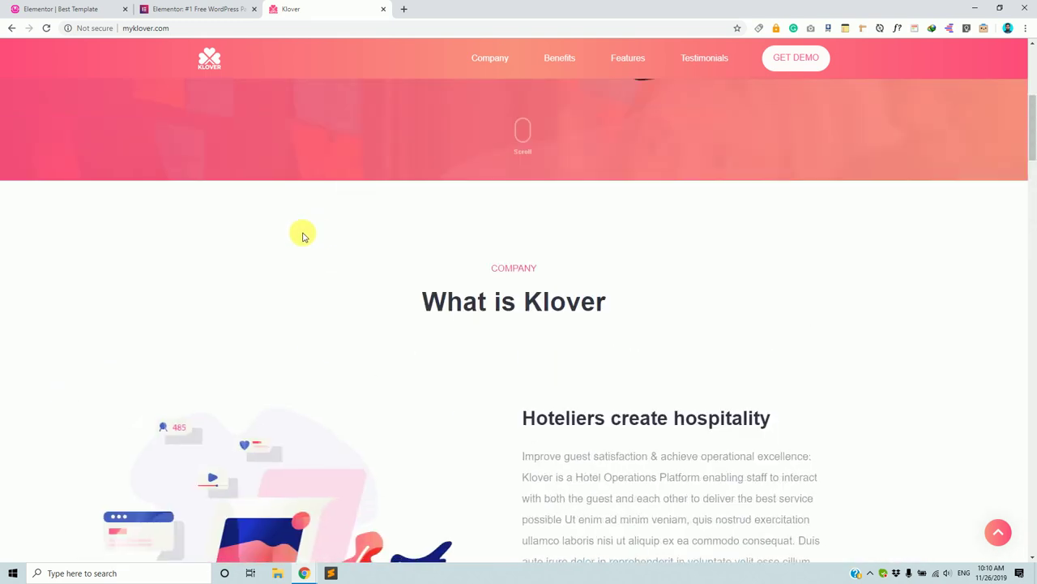
pyautogui.scroll(1, 316, 232)
pyautogui.scroll(3, 296, 221)
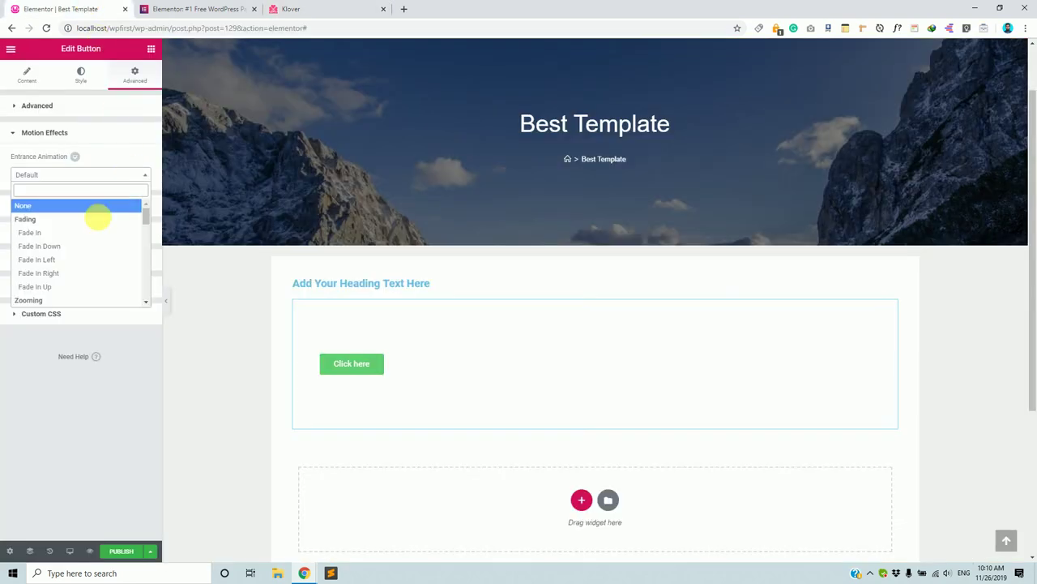
# - Back in the Elementor template, try the Fade In, Fade In Right and Fade In Up entrance animations on the button
pyautogui.click(97, 232)
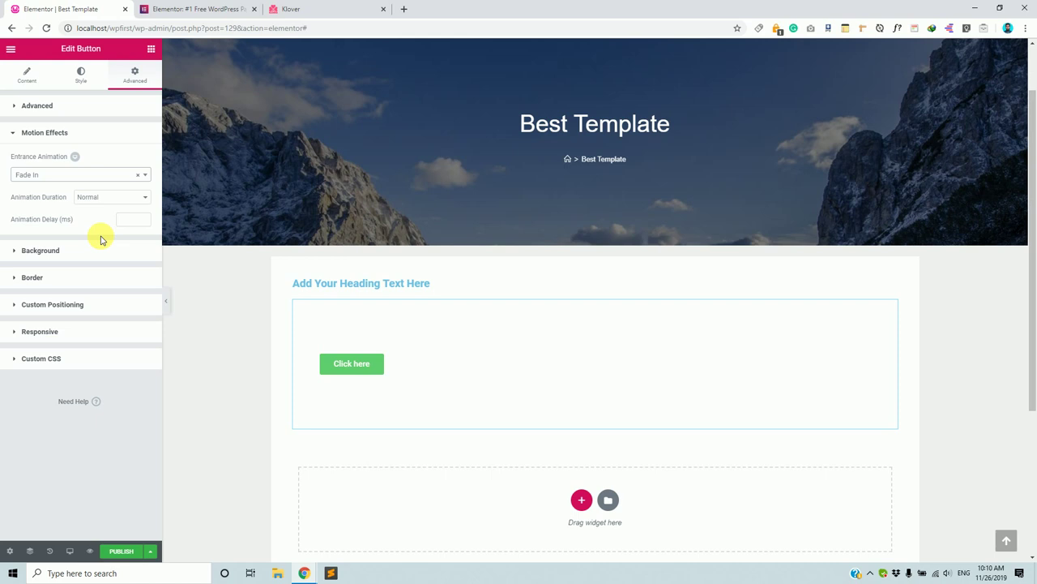
pyautogui.click(120, 176)
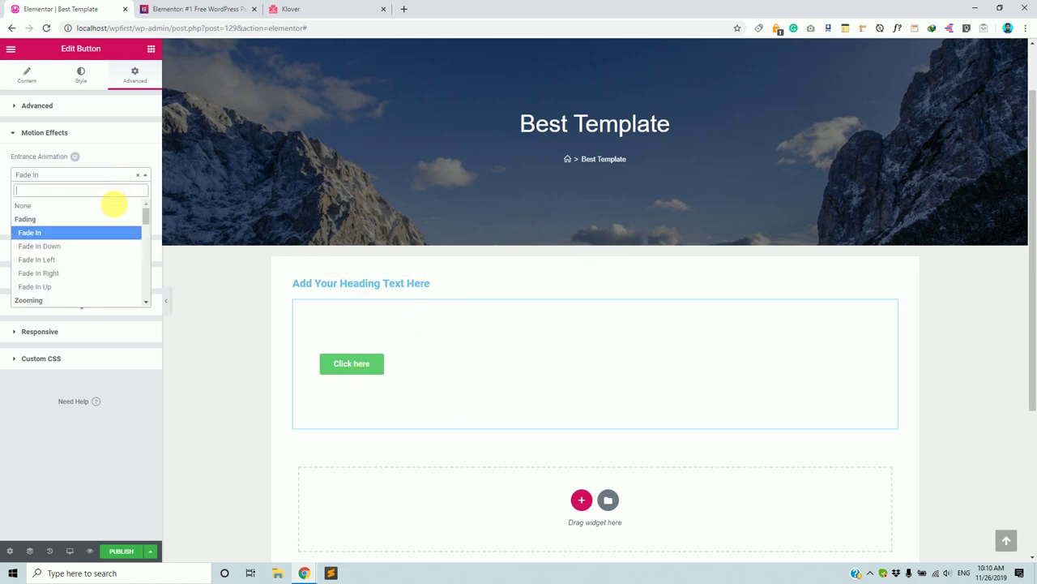
pyautogui.click(93, 273)
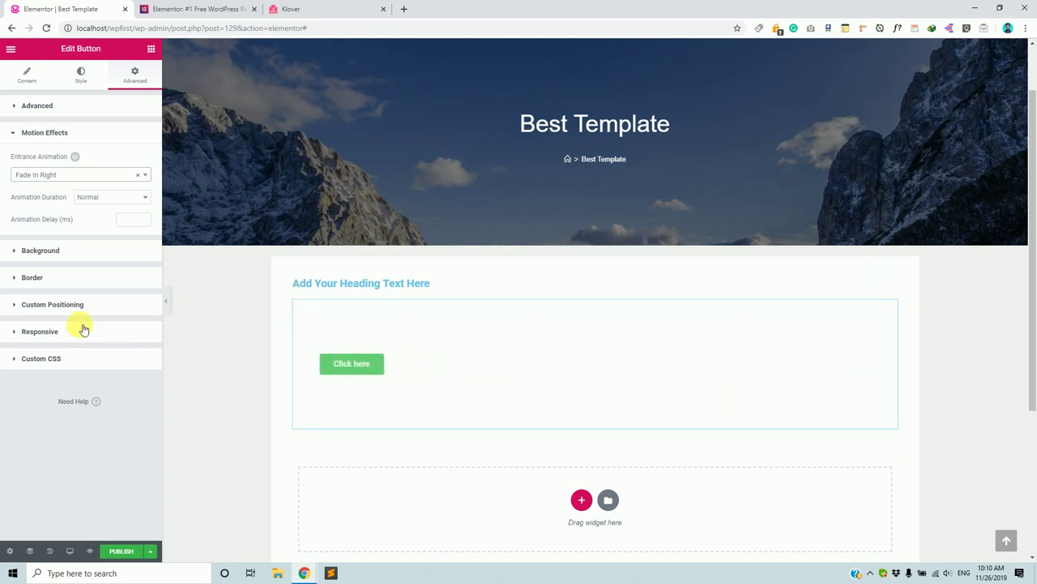
pyautogui.click(76, 177)
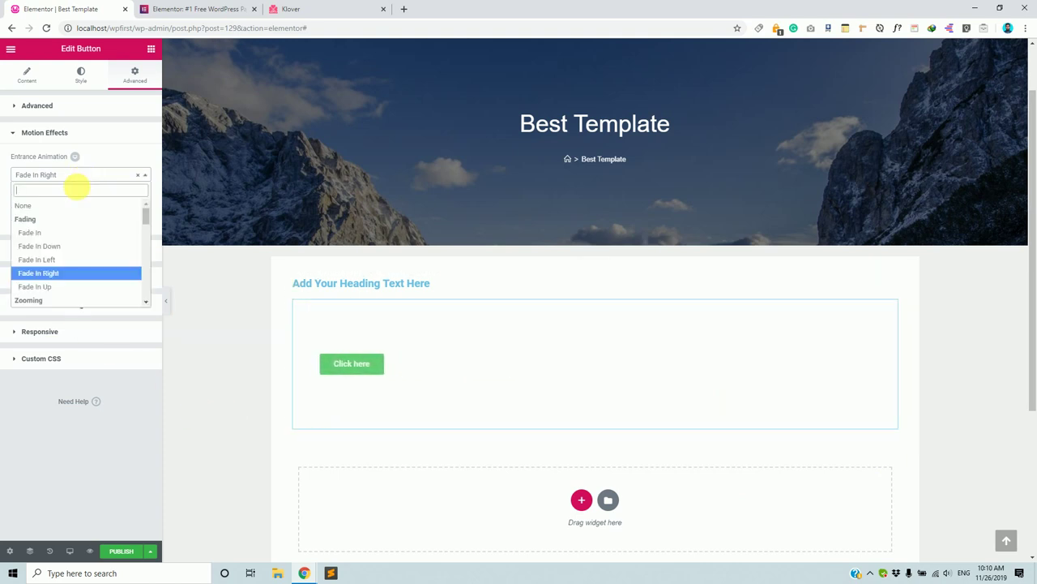
pyautogui.click(68, 289)
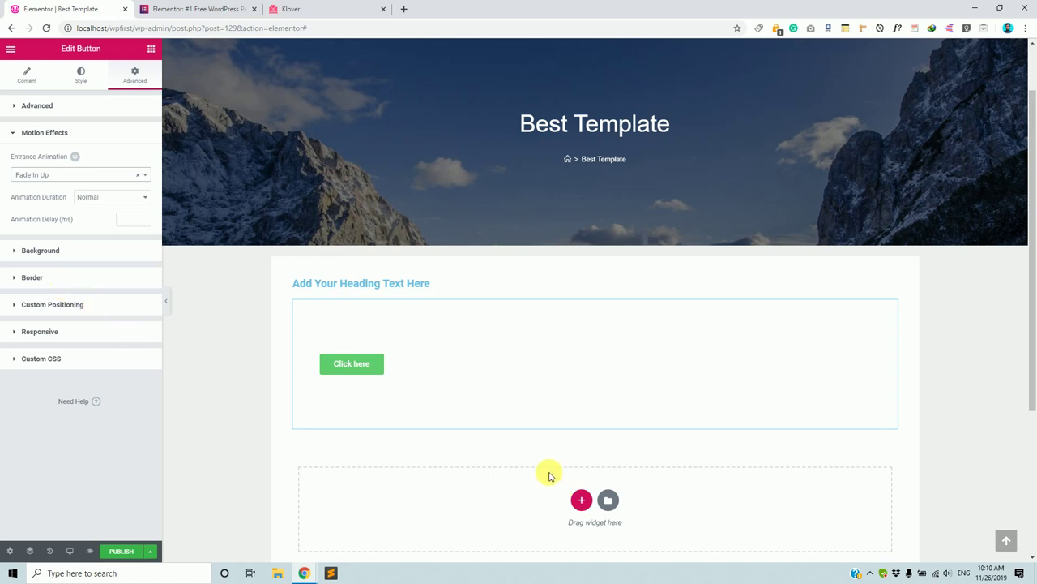
pyautogui.scroll(-3, 456, 445)
pyautogui.scroll(5, 457, 445)
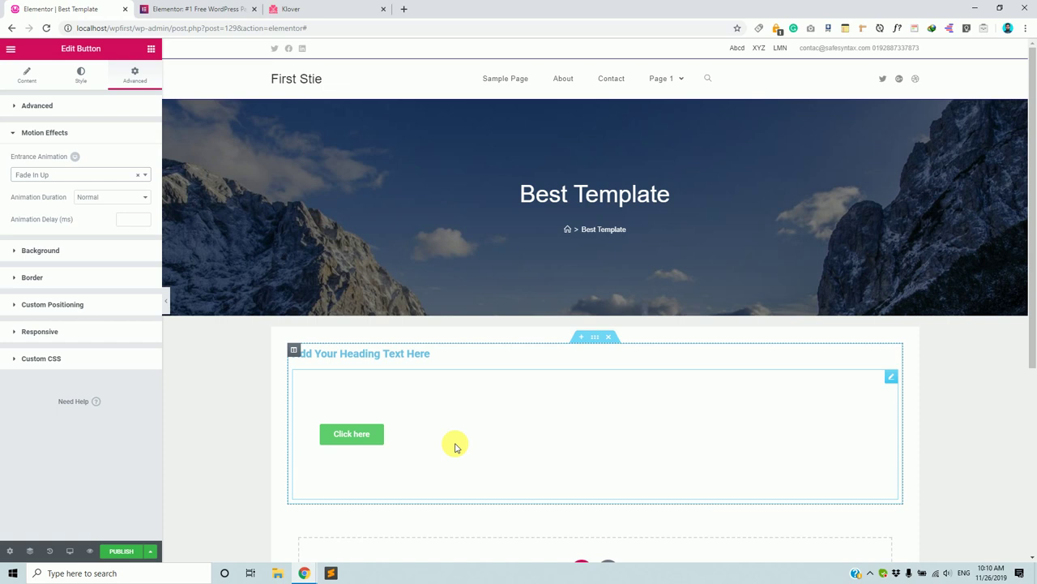
# - Look through the bouncing, sliding and rotating entrance animation options without choosing one
pyautogui.click(56, 174)
pyautogui.scroll(-2, 71, 225)
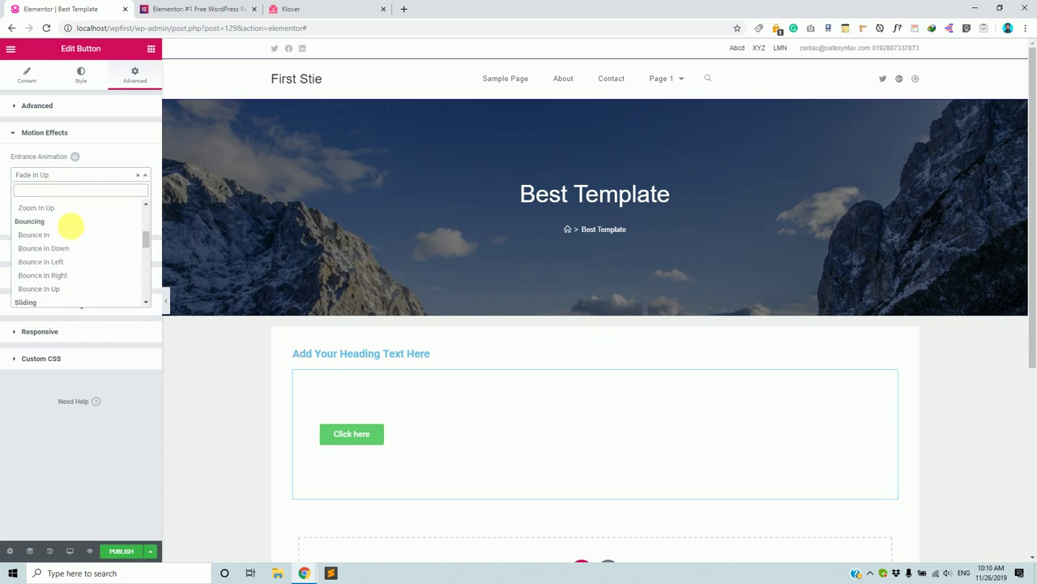
pyautogui.scroll(-5, 81, 243)
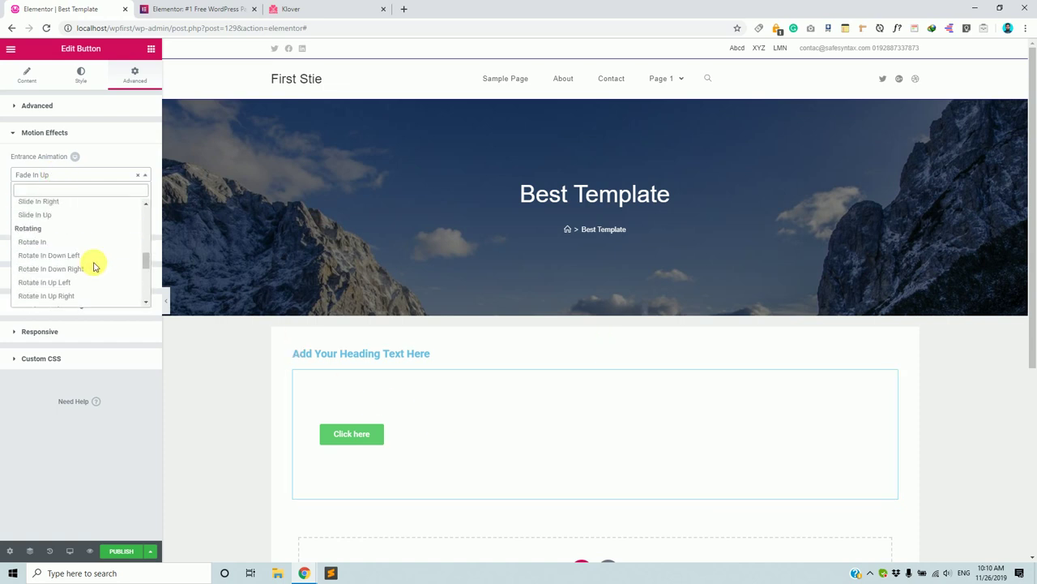
pyautogui.scroll(7, 94, 266)
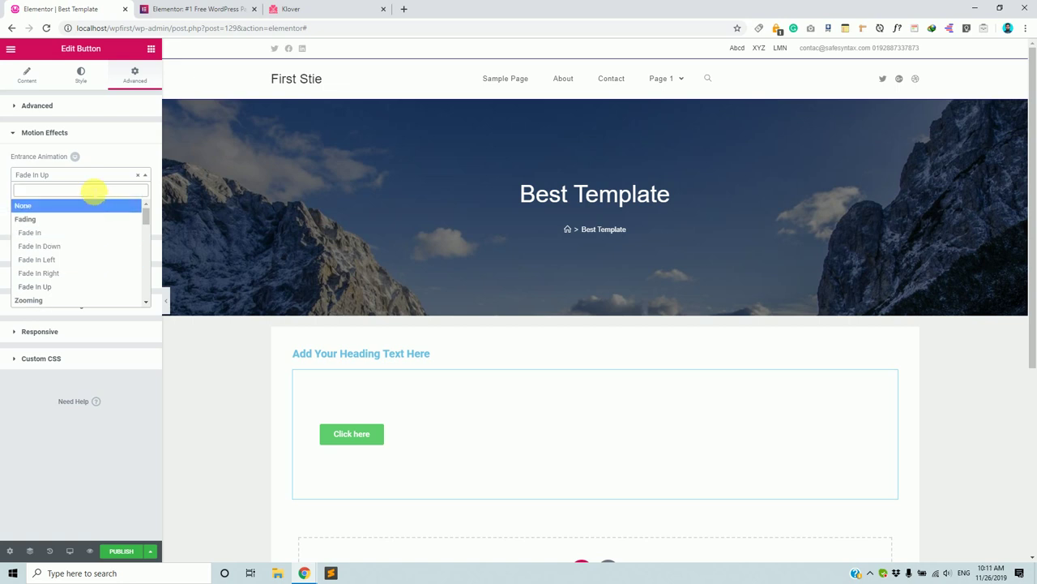
pyautogui.click(127, 139)
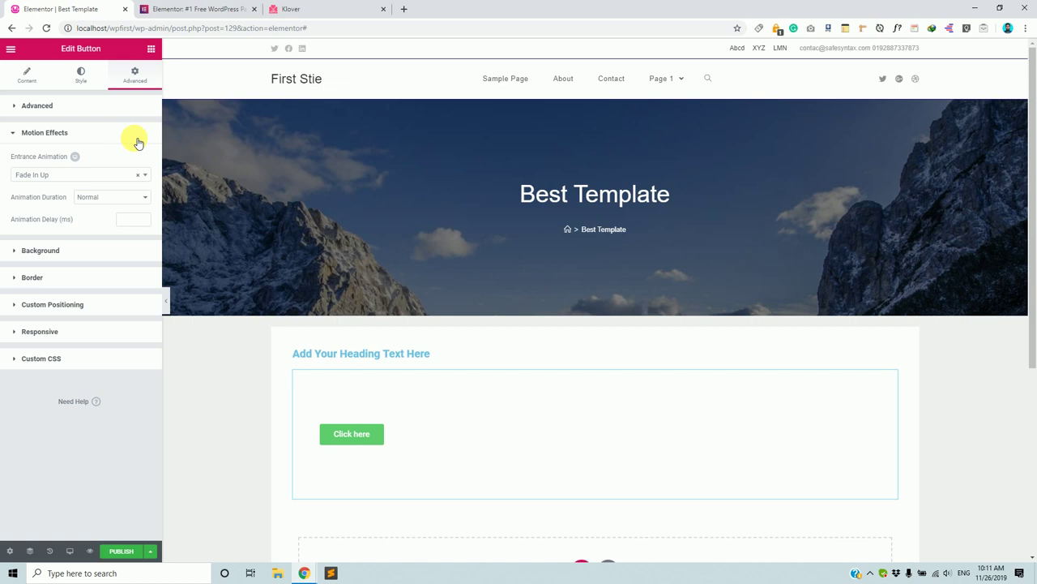
# - Try the Rotate In Up Left and Wobble entrance animations on the button
pyautogui.click(95, 174)
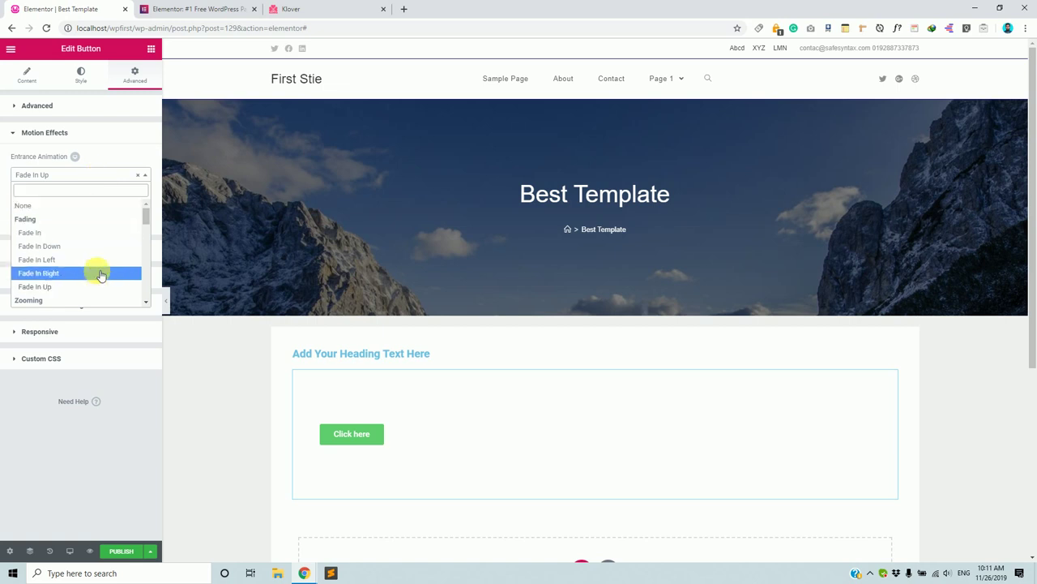
pyautogui.scroll(-4, 98, 273)
pyautogui.scroll(-3, 98, 273)
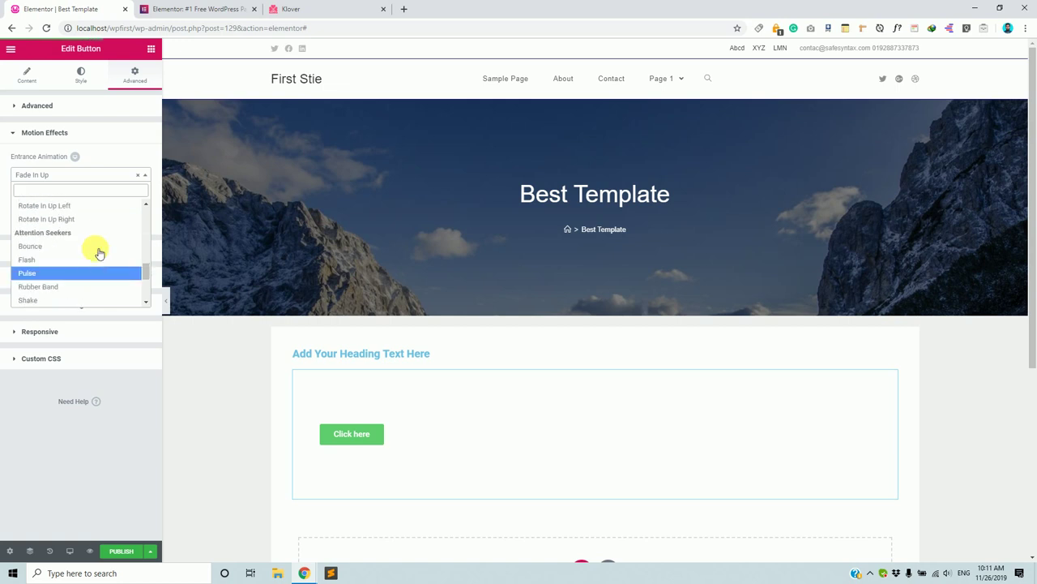
pyautogui.click(91, 205)
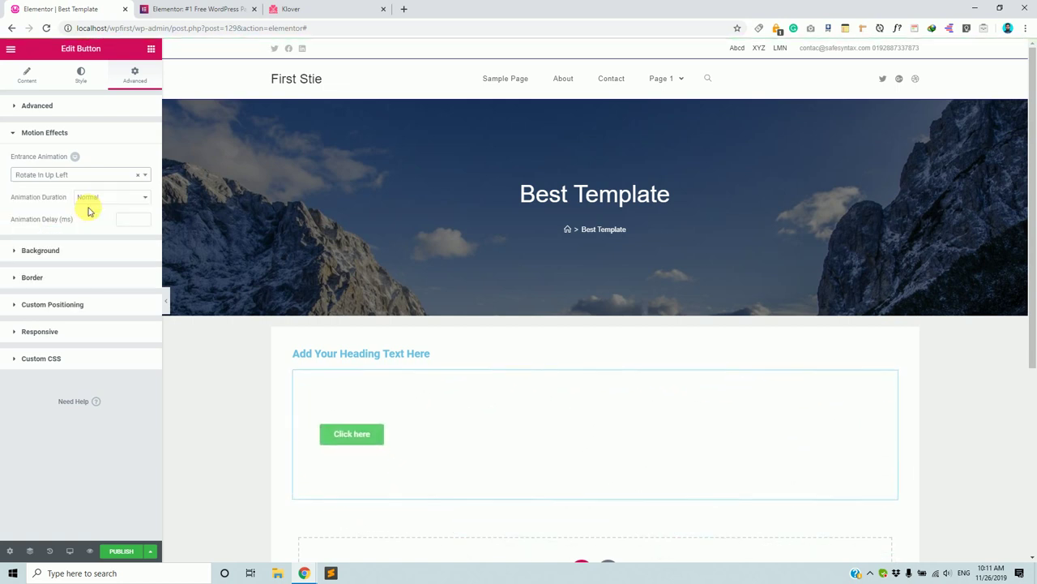
pyautogui.click(106, 180)
pyautogui.scroll(-2, 75, 268)
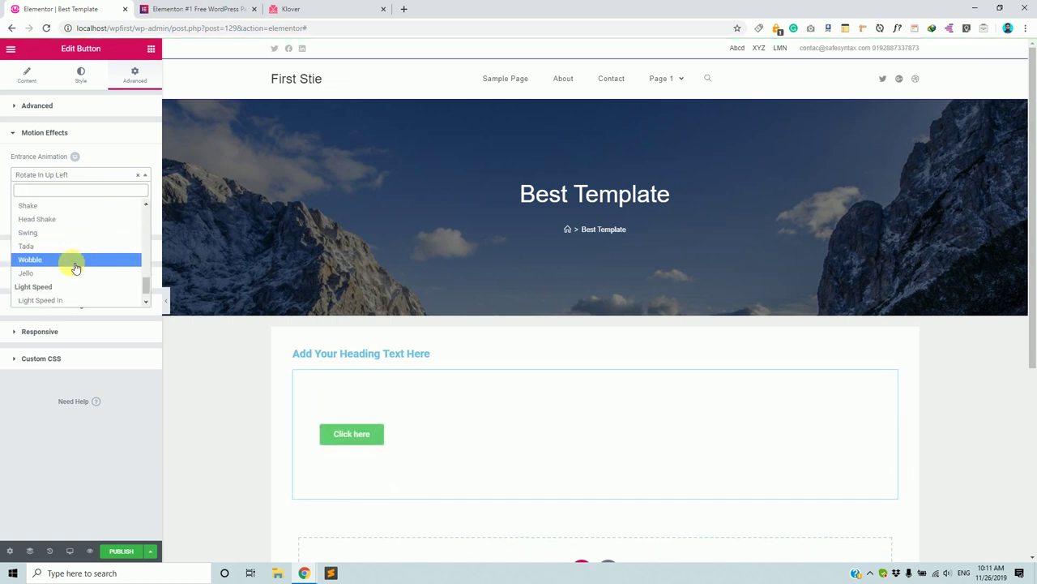
pyautogui.click(74, 260)
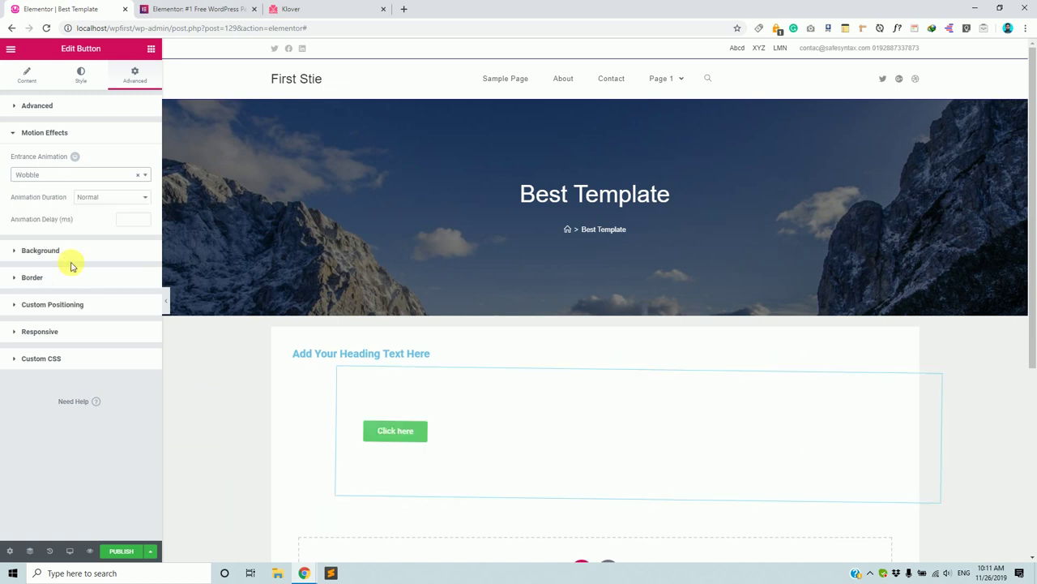
# - Try the Light Speed In entrance animation on the button, followed by Rotate In Up Left again
pyautogui.click(71, 179)
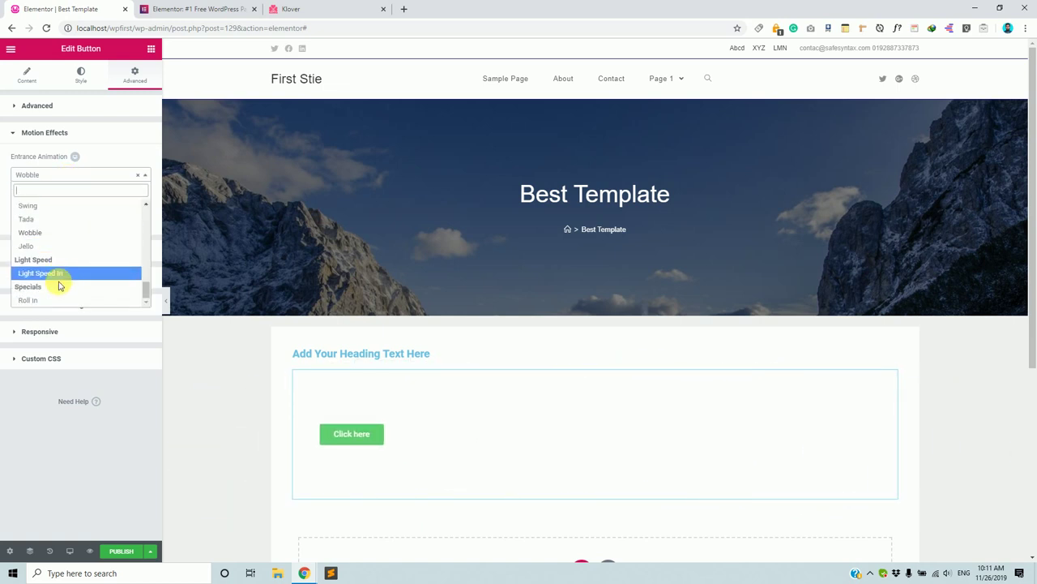
pyautogui.click(64, 274)
pyautogui.click(76, 177)
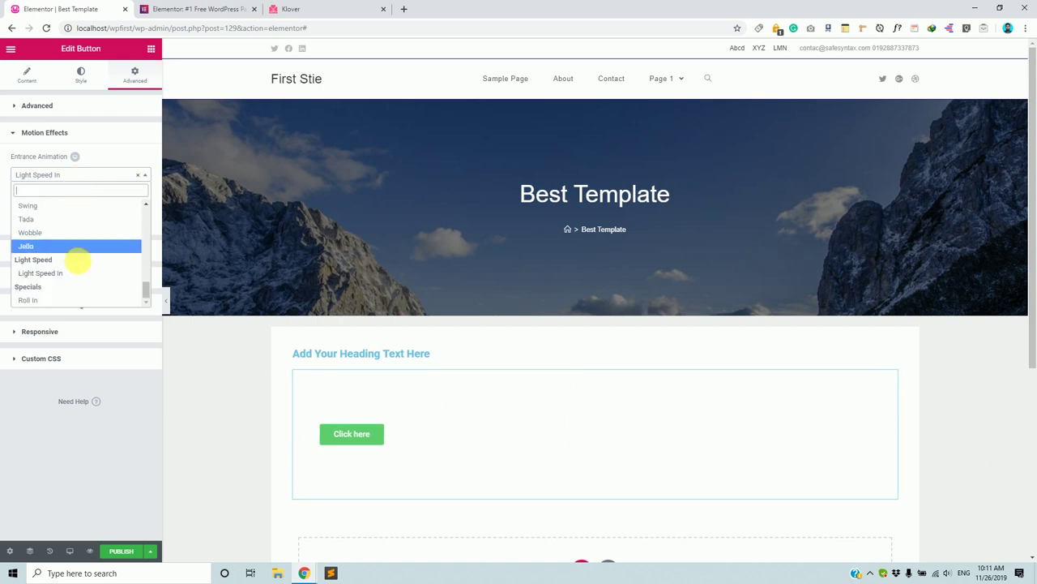
pyautogui.scroll(-3, 81, 272)
pyautogui.click(76, 247)
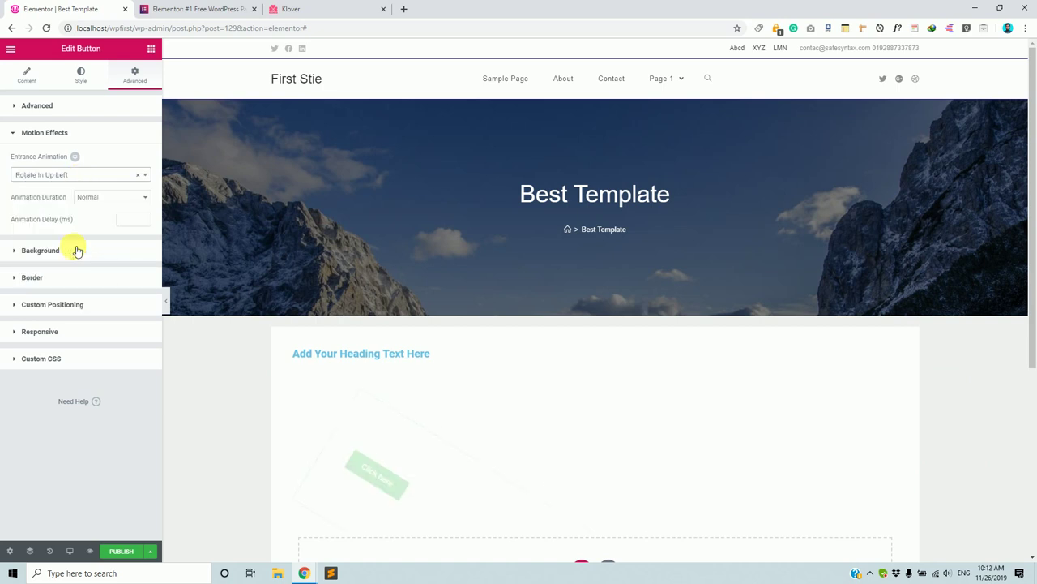
# - Try the Bounce In Down entrance animation on the button
pyautogui.click(70, 175)
pyautogui.scroll(3, 70, 231)
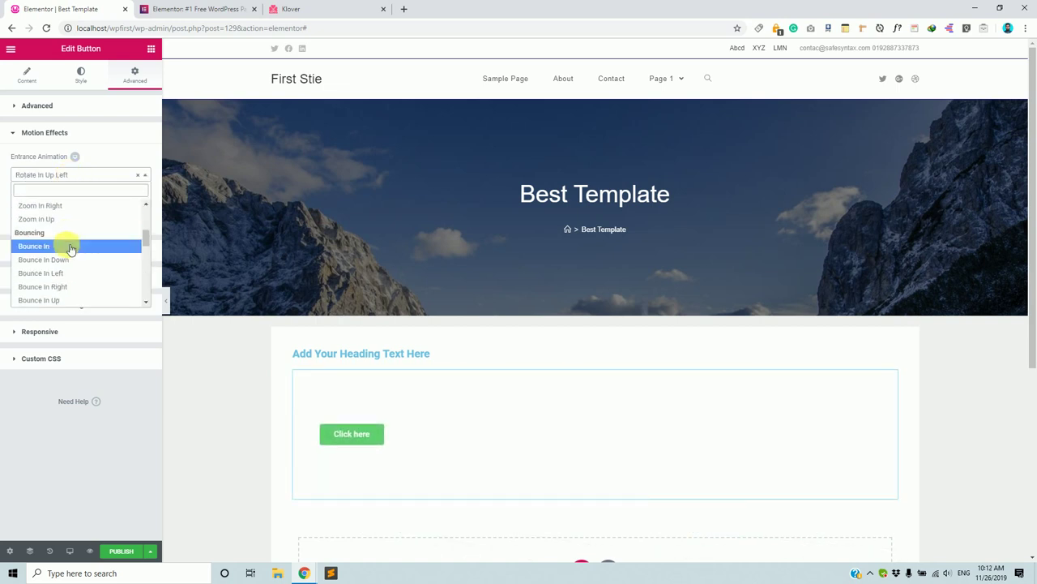
pyautogui.click(69, 259)
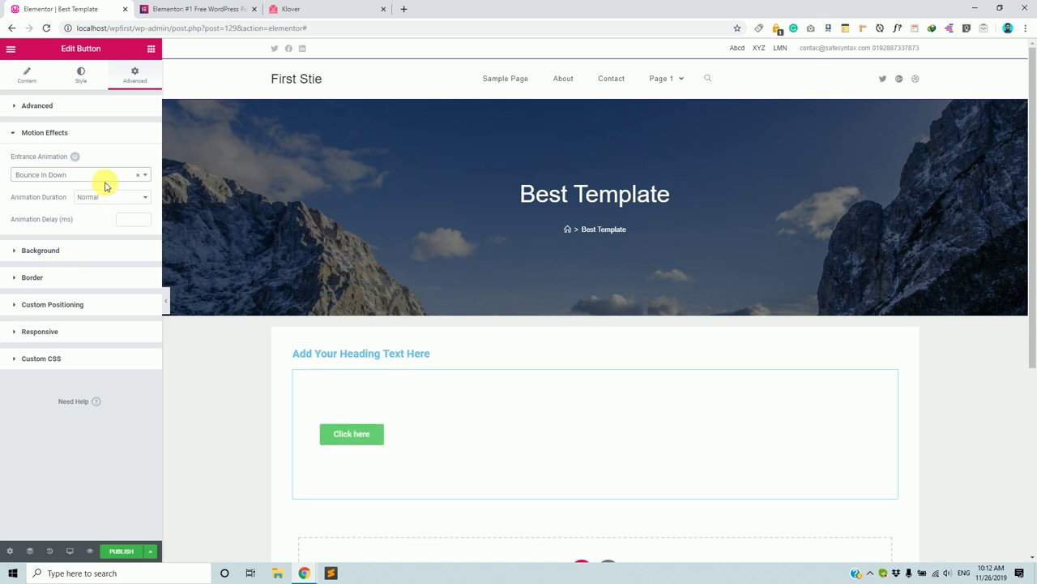
# - Collapse the button's Motion Effects settings and expand its Background settings
pyautogui.click(52, 134)
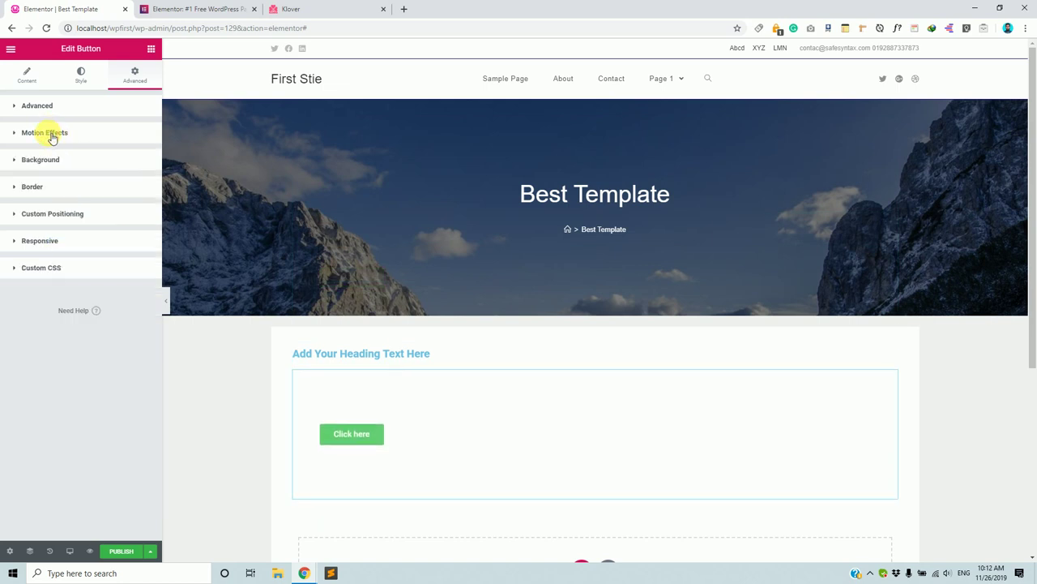
pyautogui.click(53, 137)
pyautogui.click(74, 137)
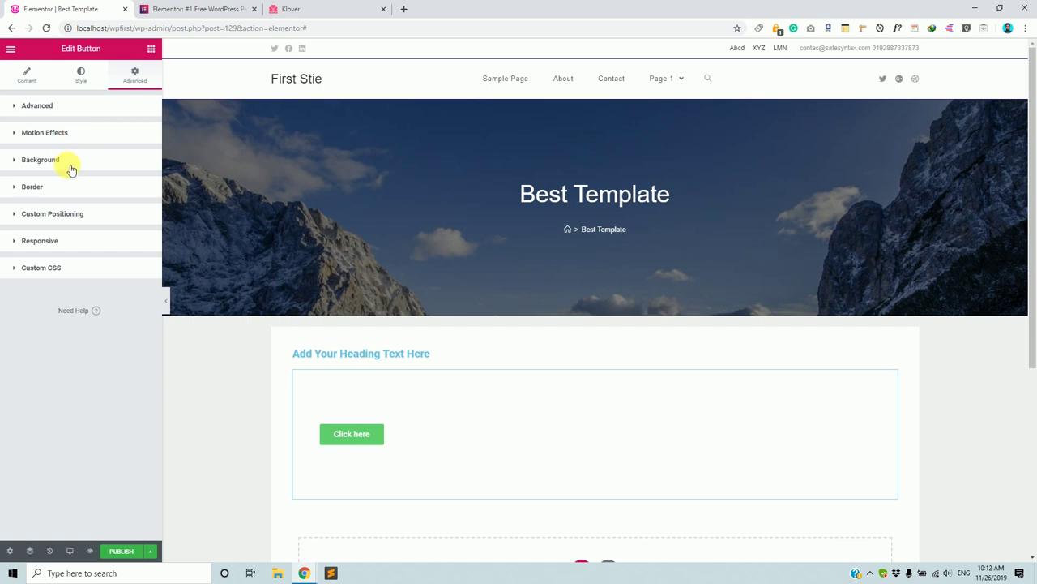
pyautogui.click(72, 168)
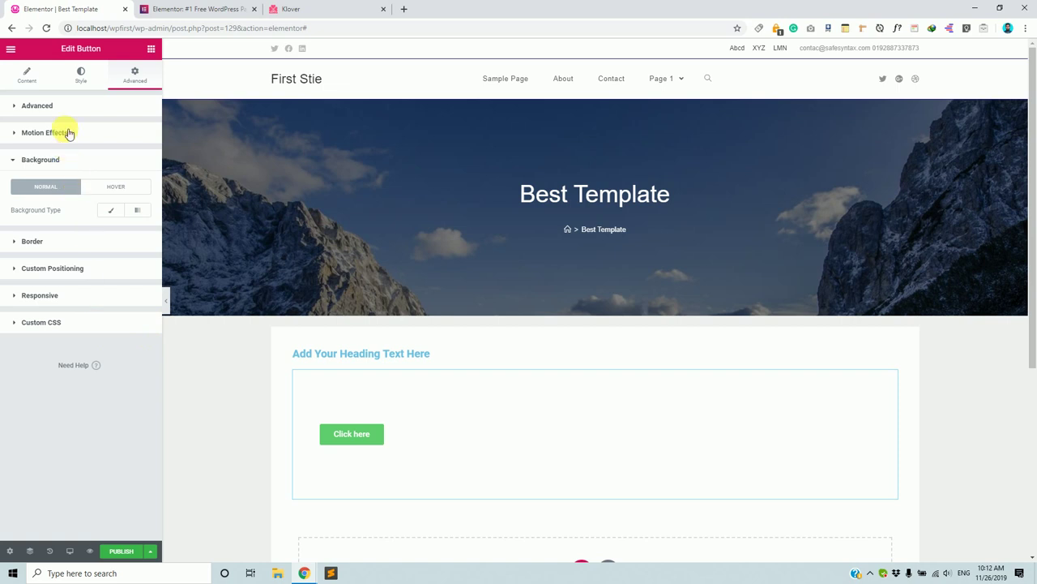
# - Reopen the Motion Effects settings and set the button's entrance animation to Fade In Left
pyautogui.click(69, 133)
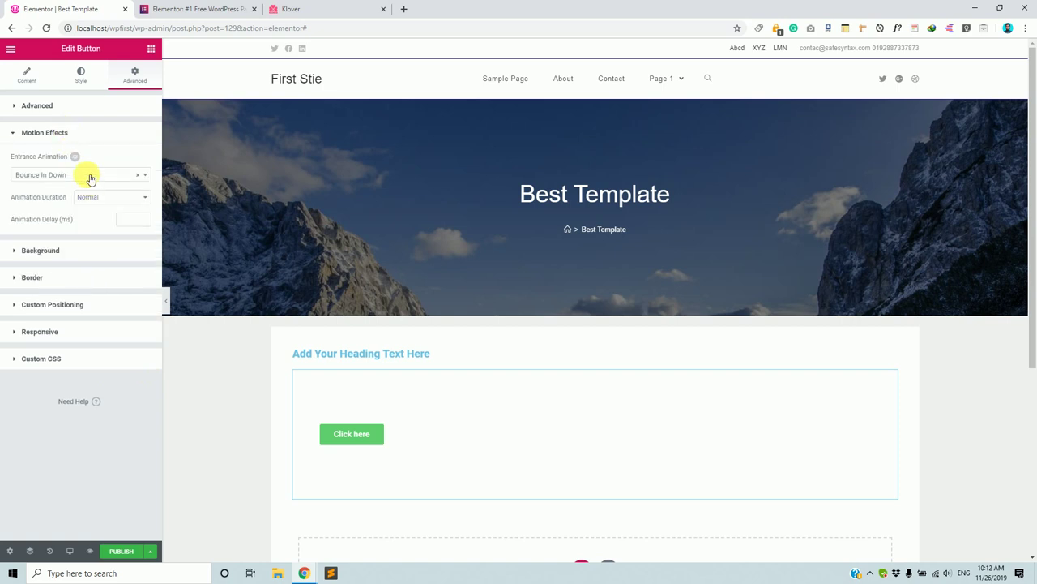
pyautogui.click(90, 176)
pyautogui.scroll(-3, 49, 252)
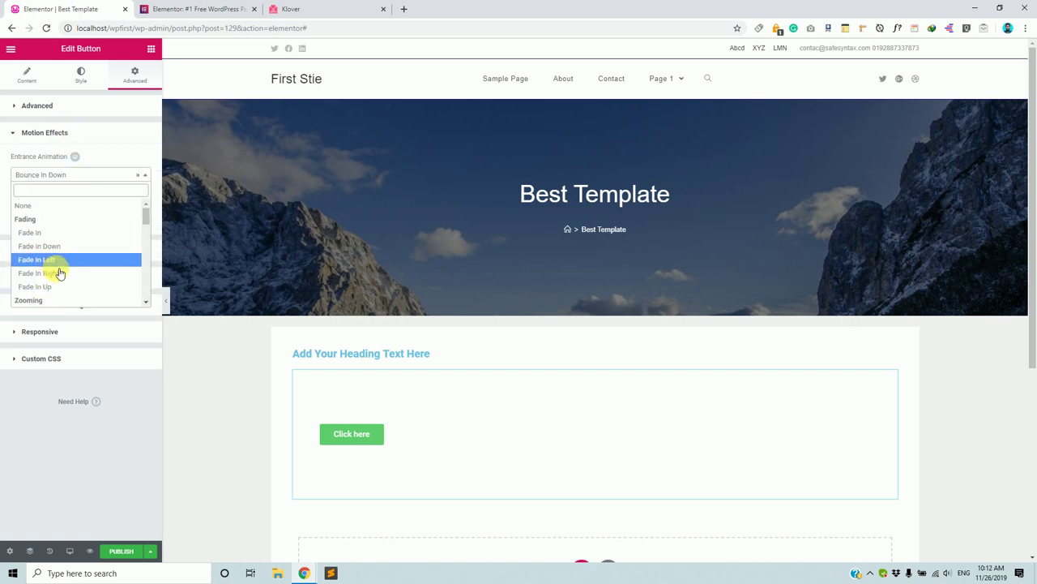
pyautogui.click(49, 260)
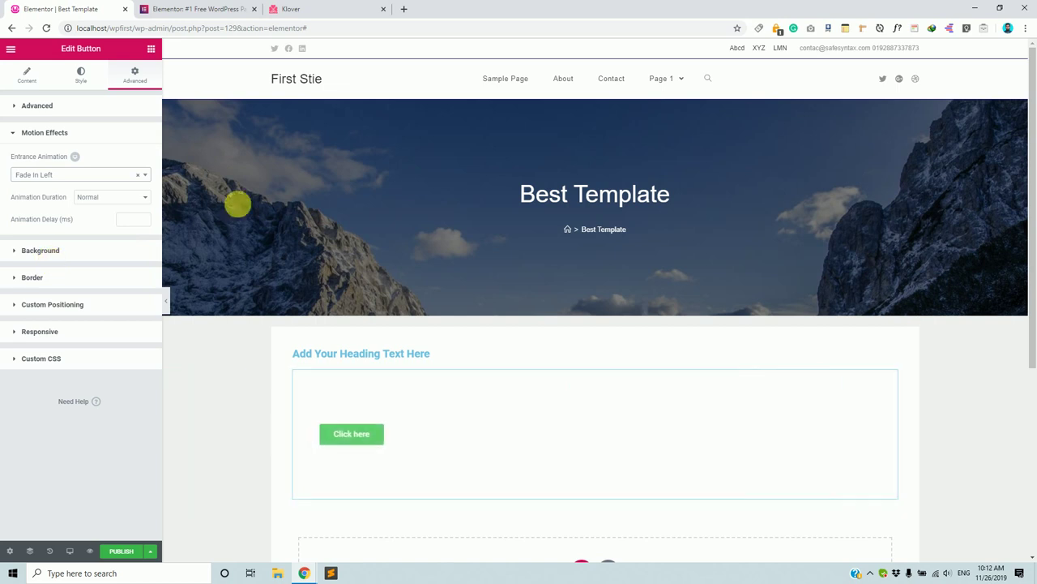
# - Switch to the Klover site and reload it to replay its entrance animations
pyautogui.click(320, 9)
pyautogui.scroll(-3, 424, 435)
pyautogui.scroll(3, 389, 424)
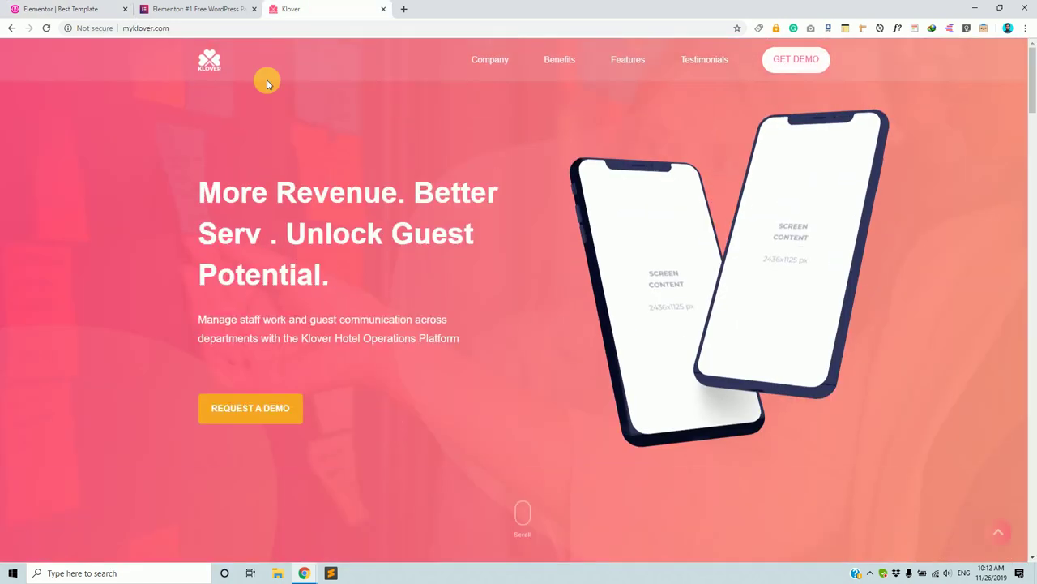
pyautogui.click(265, 28)
pyautogui.press('Return')
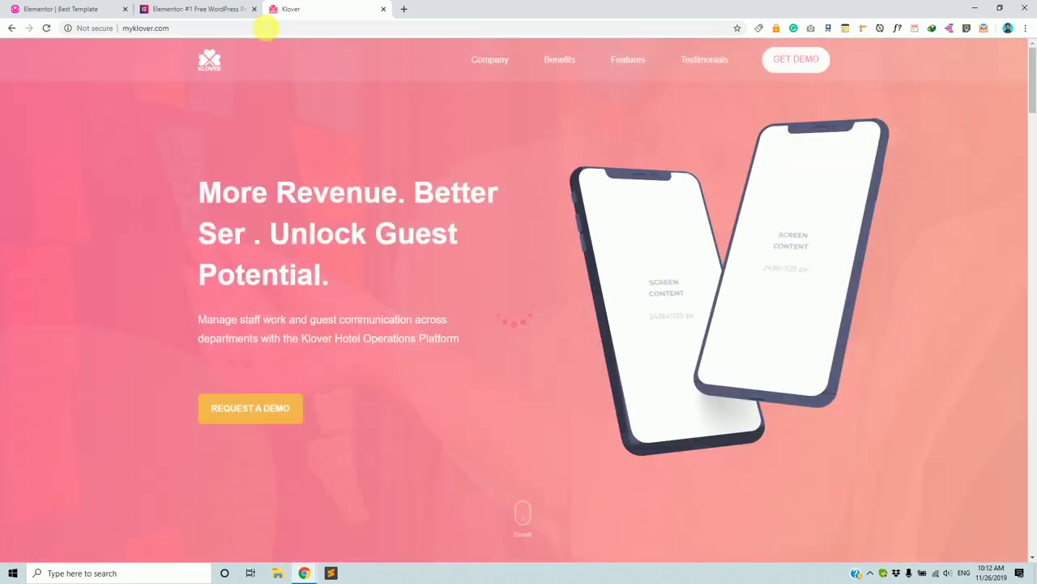
# - Examine how the Klover page's sections animate in, going down to the footer and back up to the mobile apps section
pyautogui.scroll(-5, 524, 414)
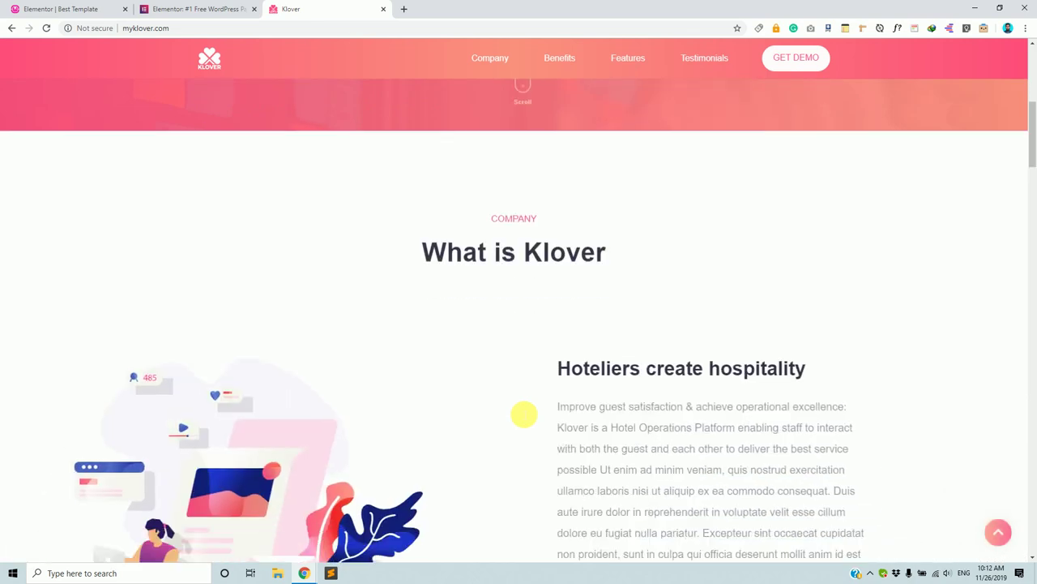
pyautogui.scroll(-10, 524, 415)
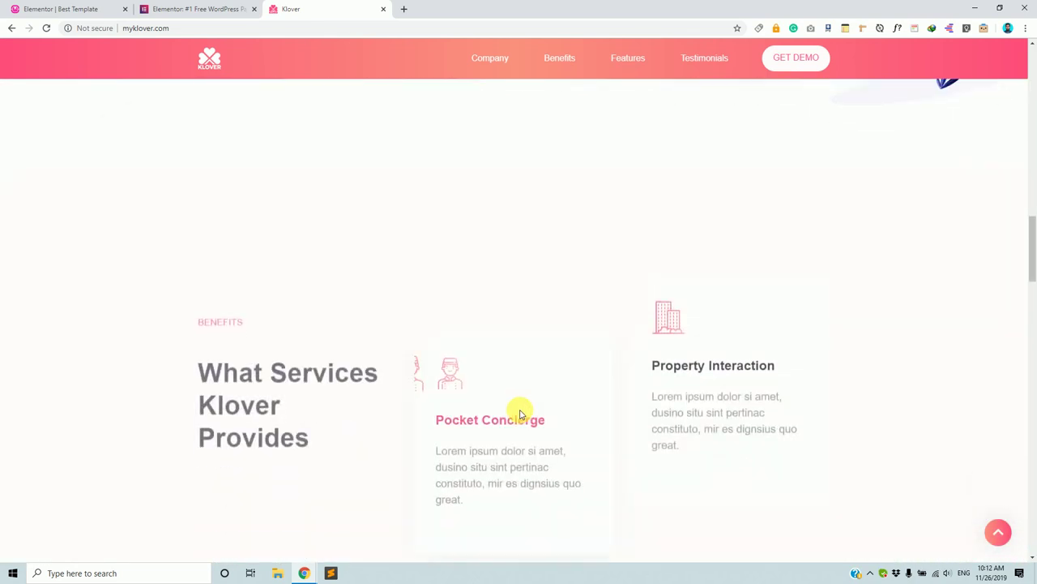
pyautogui.scroll(-8, 521, 414)
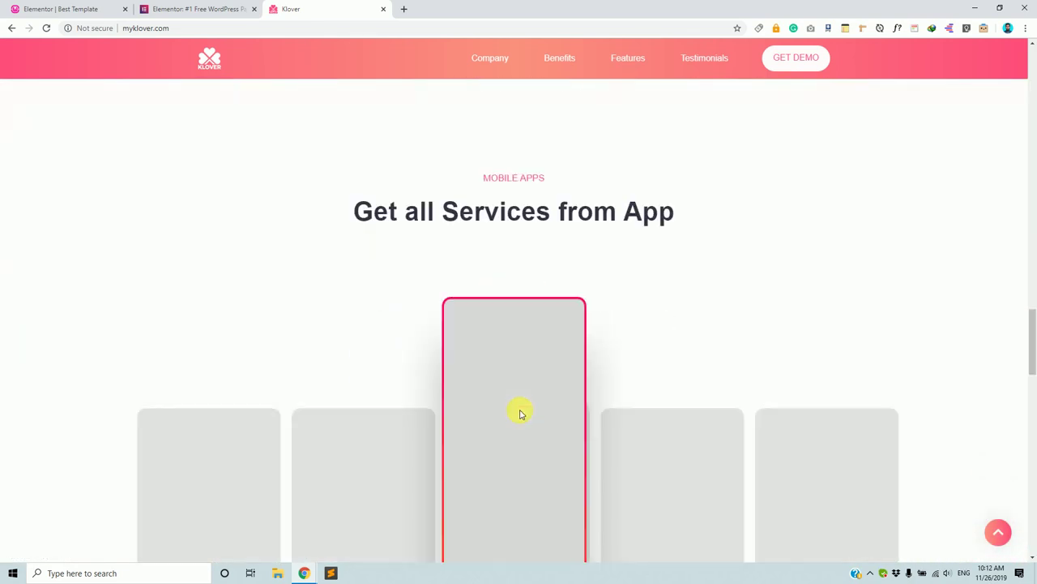
pyautogui.scroll(-8, 521, 414)
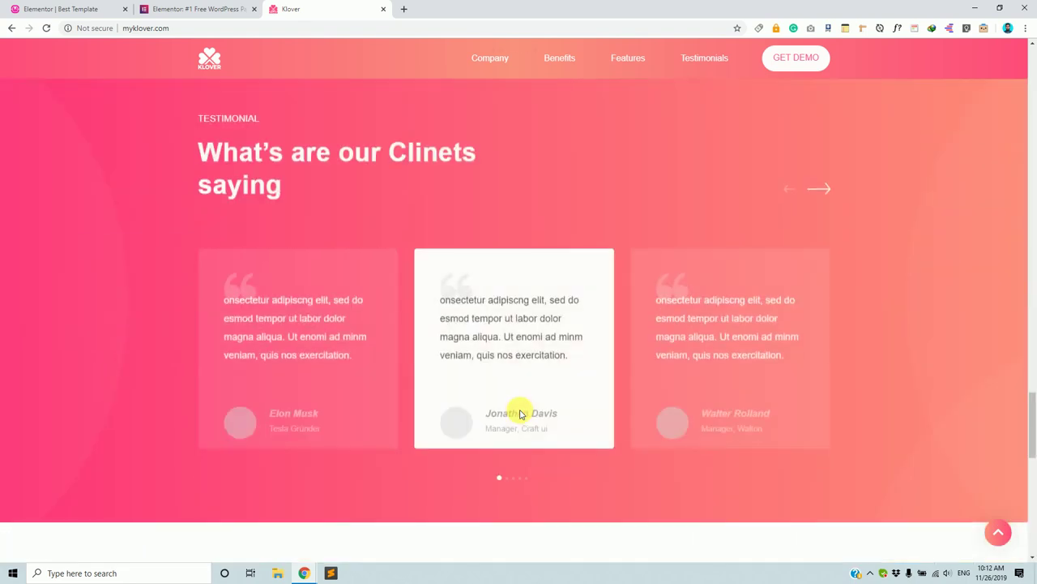
pyautogui.scroll(-10, 521, 414)
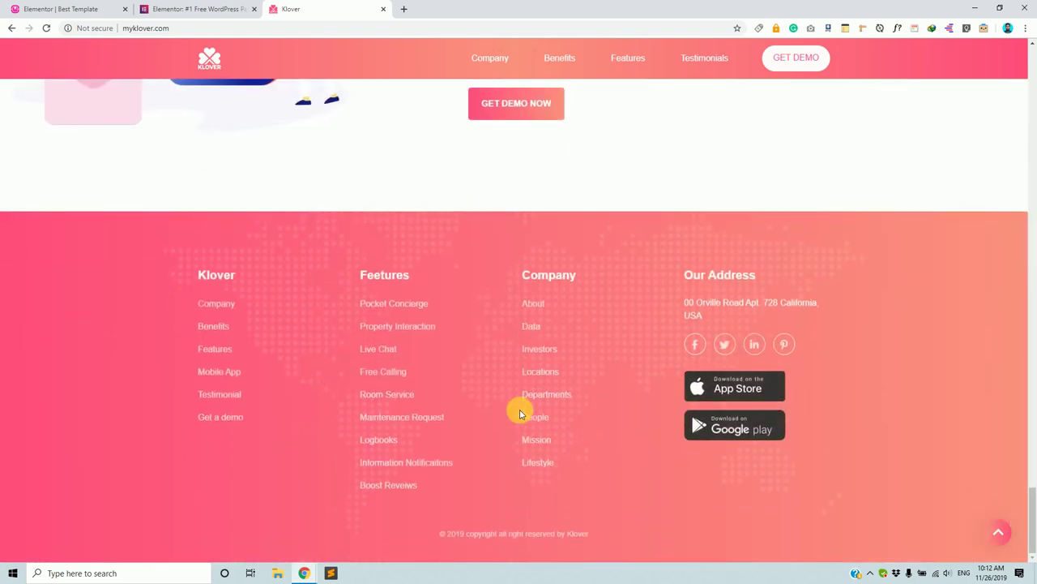
pyautogui.scroll(1, 522, 414)
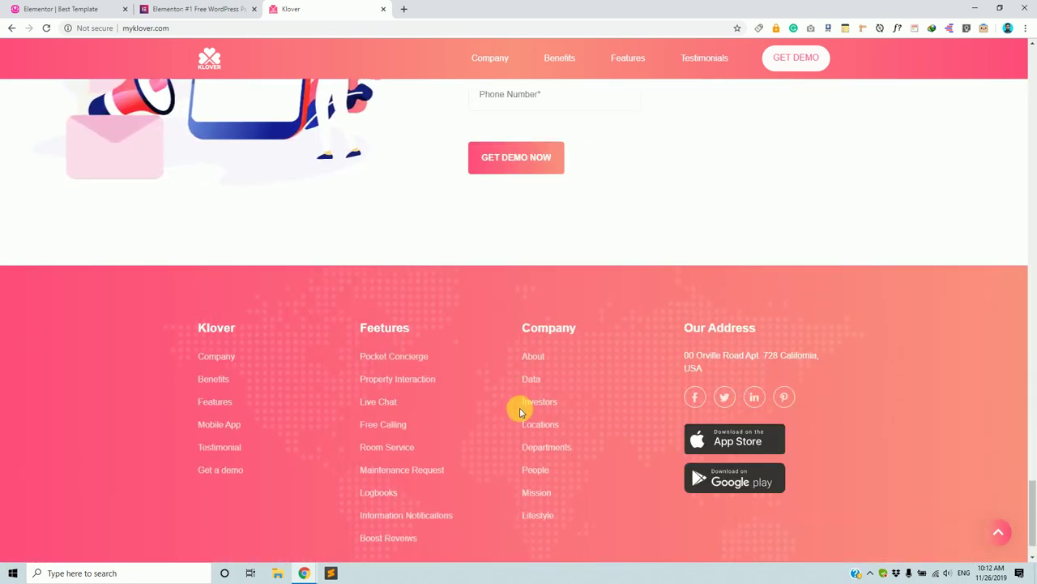
pyautogui.scroll(7, 521, 411)
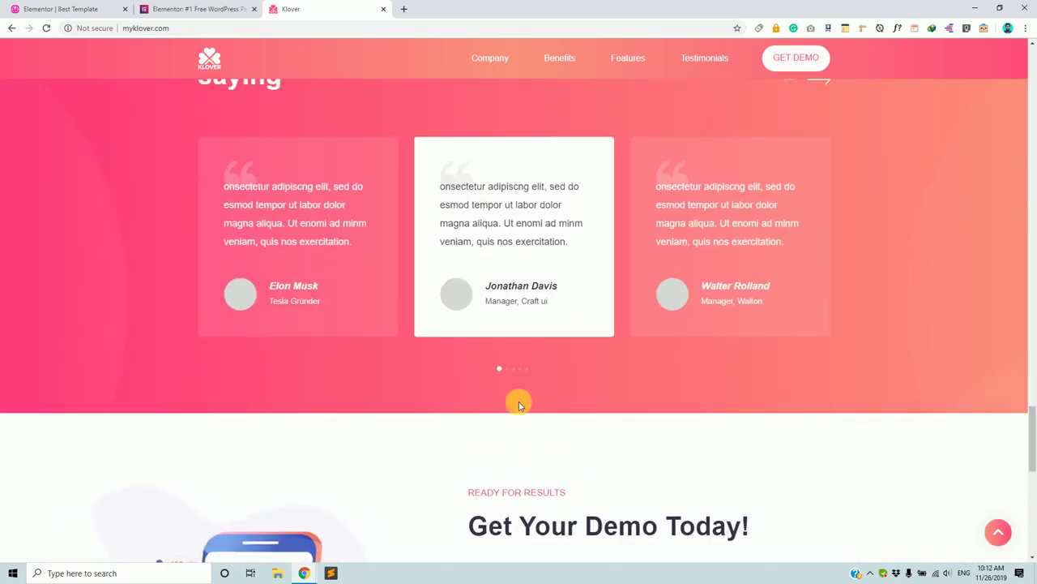
pyautogui.scroll(9, 518, 401)
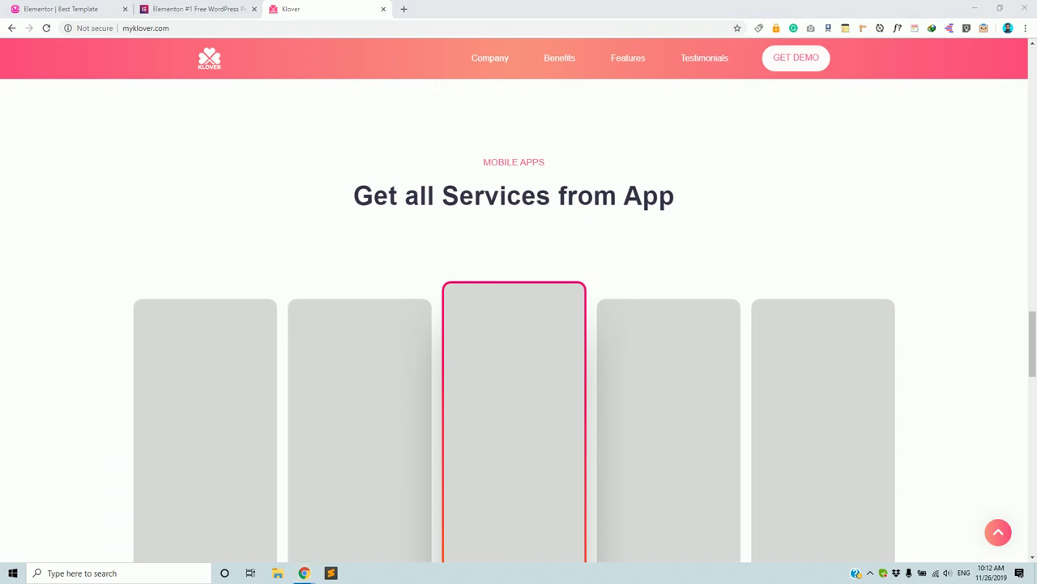
# - Return to the Elementor editor and give the button widget a classic background in the green preset colour #61ce70
pyautogui.click(130, 8)
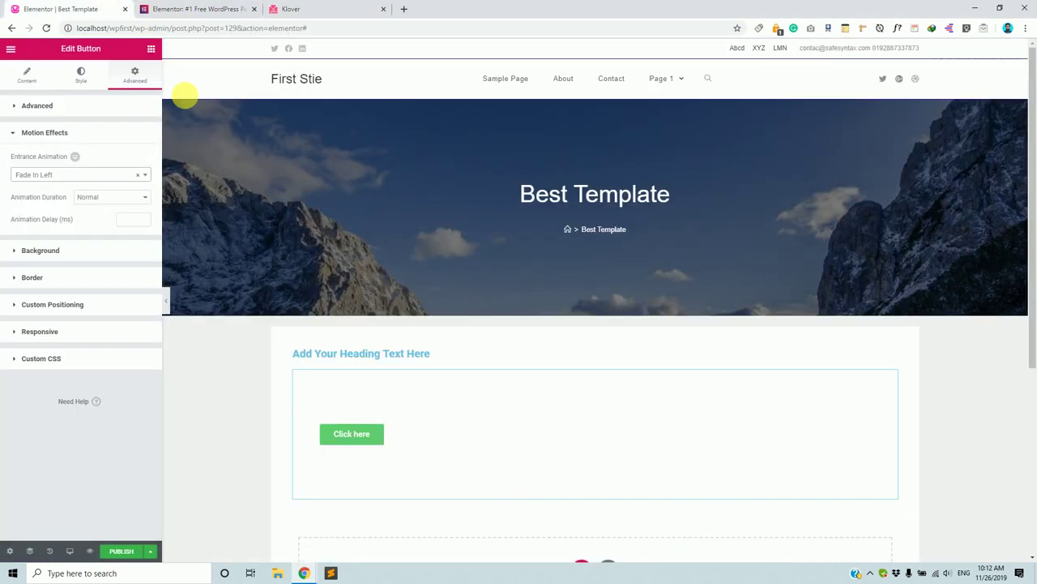
pyautogui.click(60, 138)
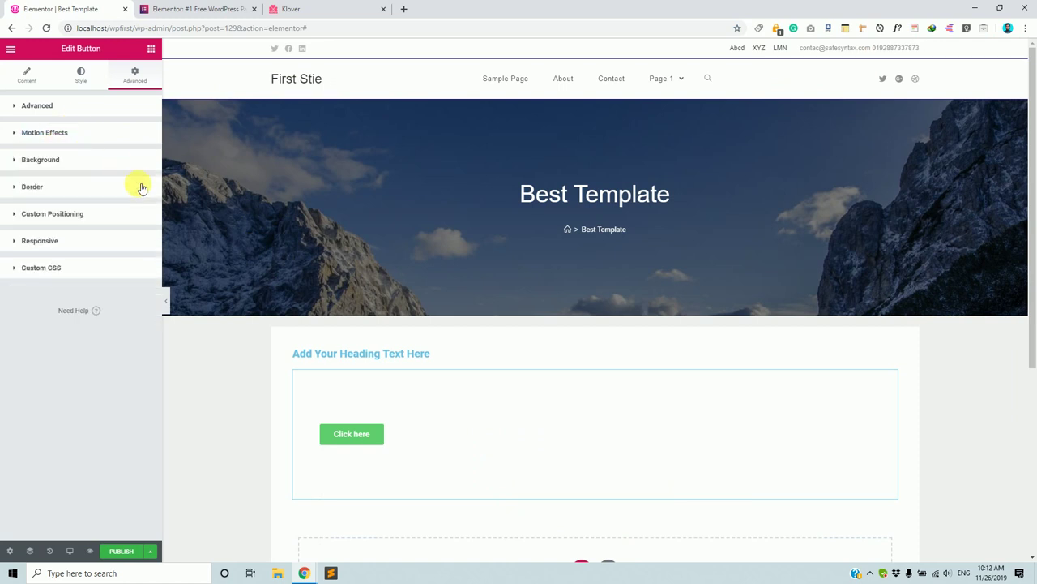
pyautogui.click(74, 165)
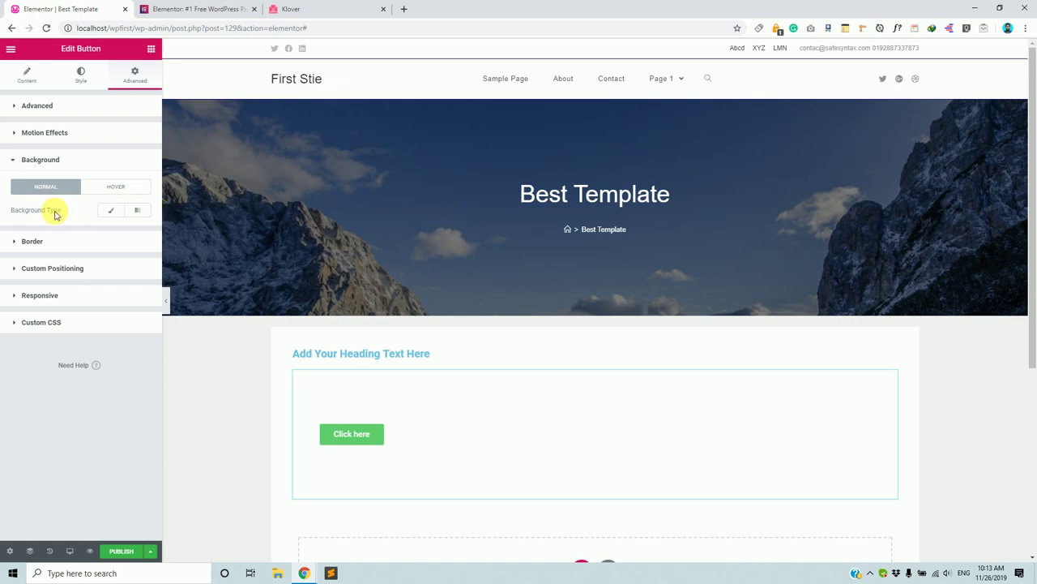
pyautogui.click(112, 214)
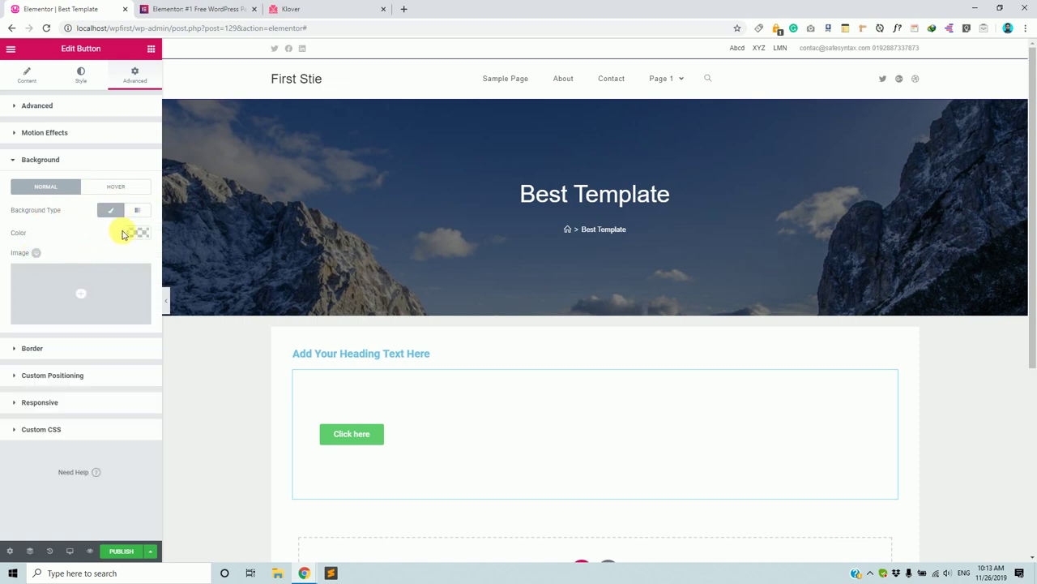
pyautogui.click(135, 234)
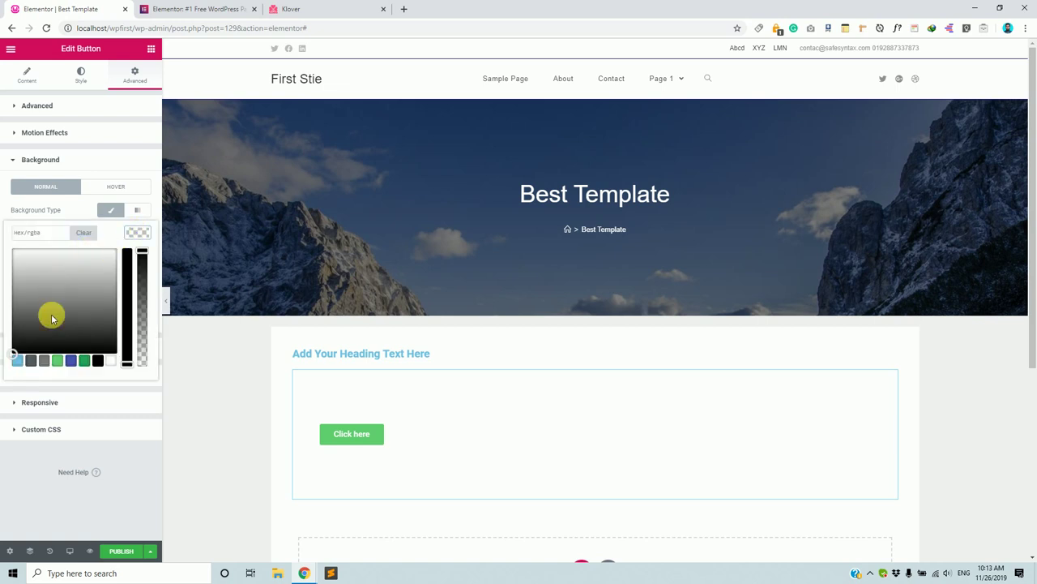
pyautogui.click(58, 362)
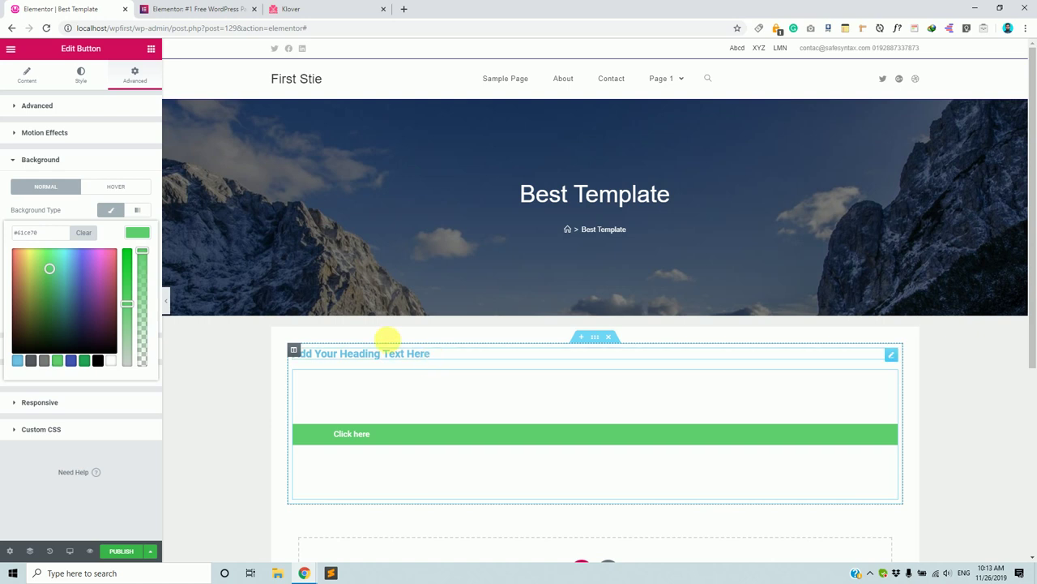
# - Select the heading widget and give it a classic background in grey #727272 in its advanced settings
pyautogui.click(389, 348)
pyautogui.click(574, 354)
pyautogui.hotkey('ctrl', 'a')
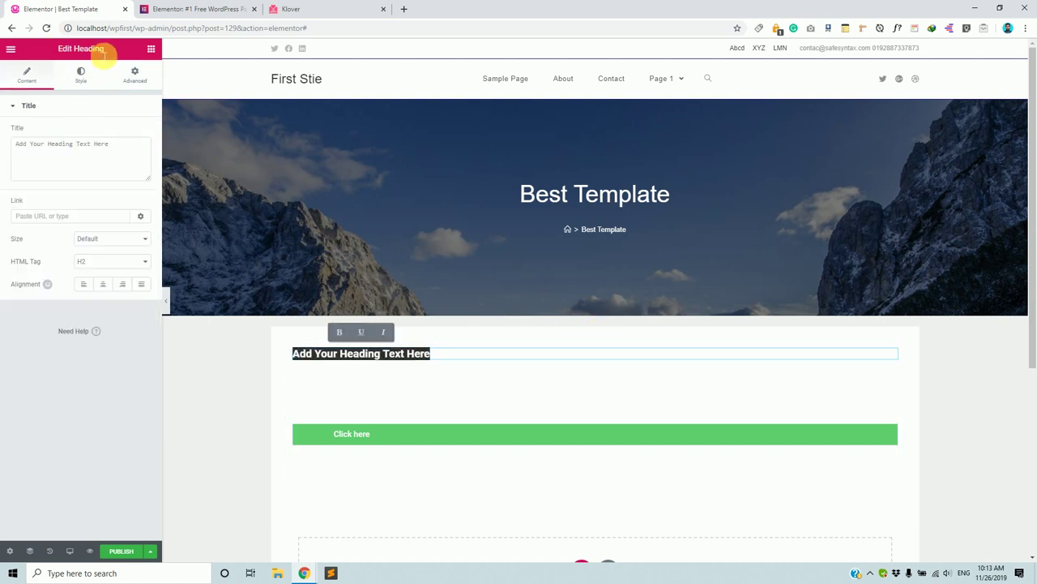
pyautogui.click(90, 81)
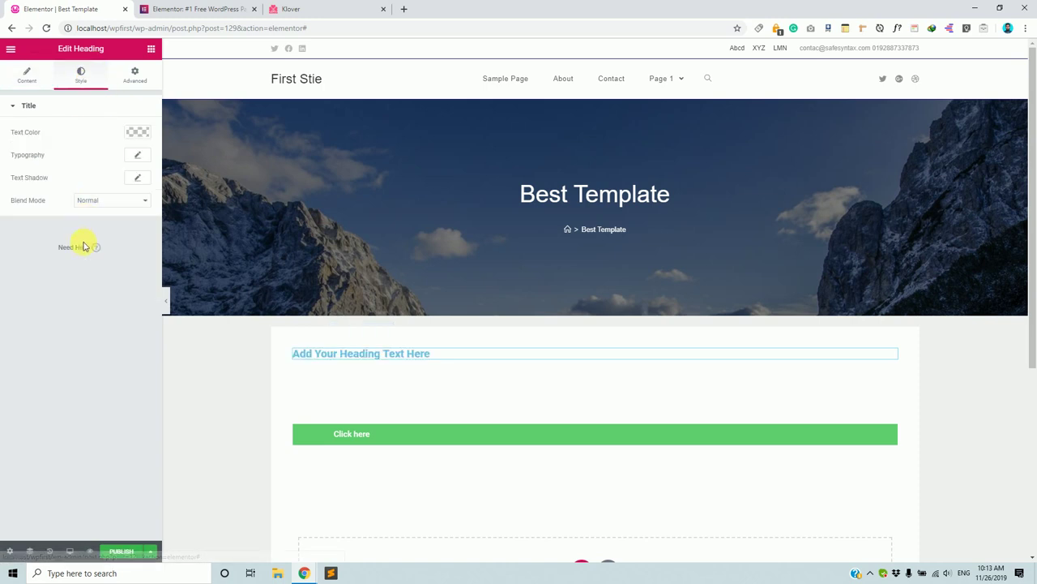
pyautogui.click(130, 76)
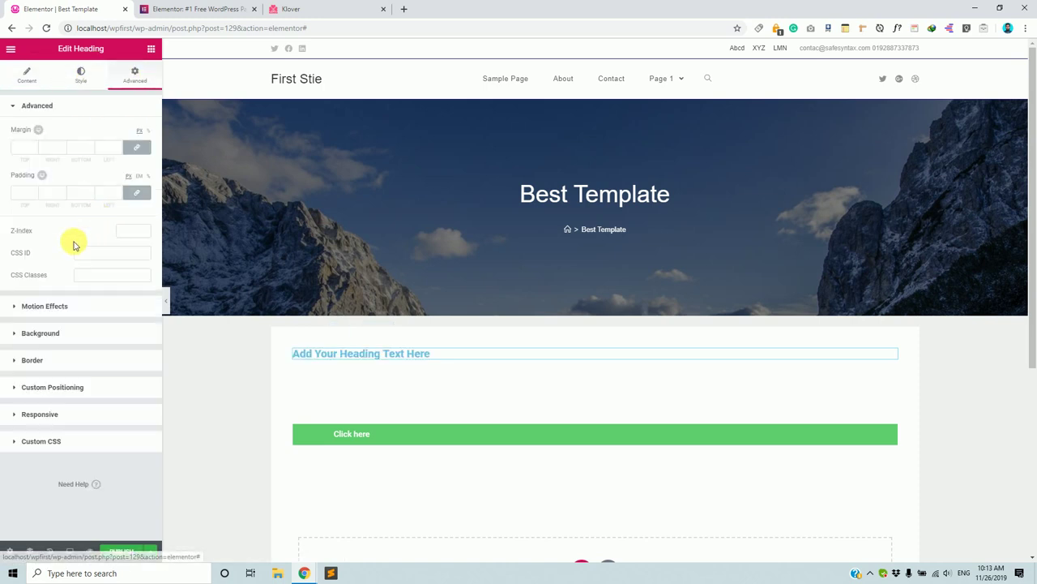
pyautogui.click(61, 332)
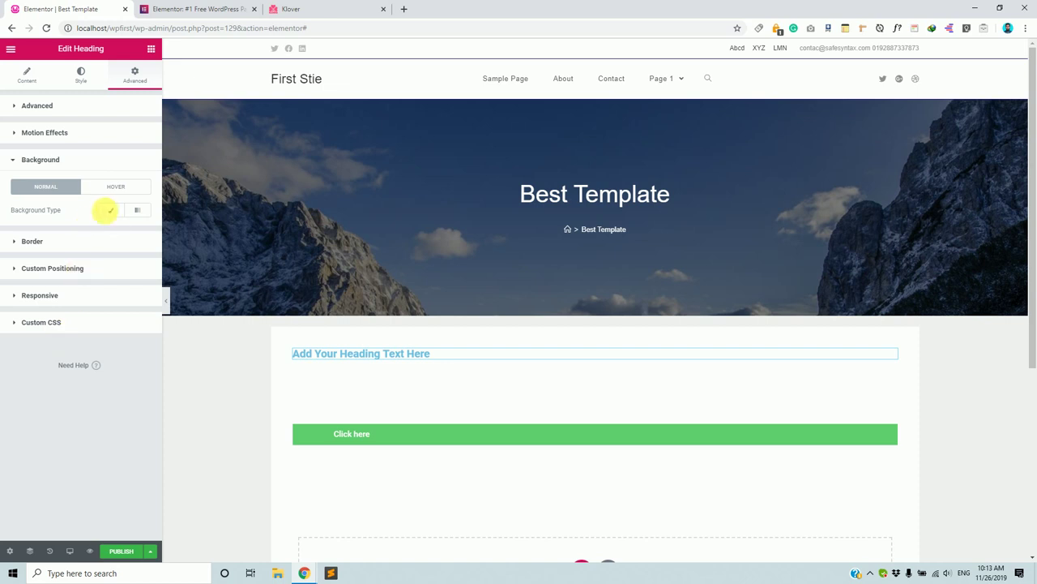
pyautogui.click(110, 210)
pyautogui.click(137, 233)
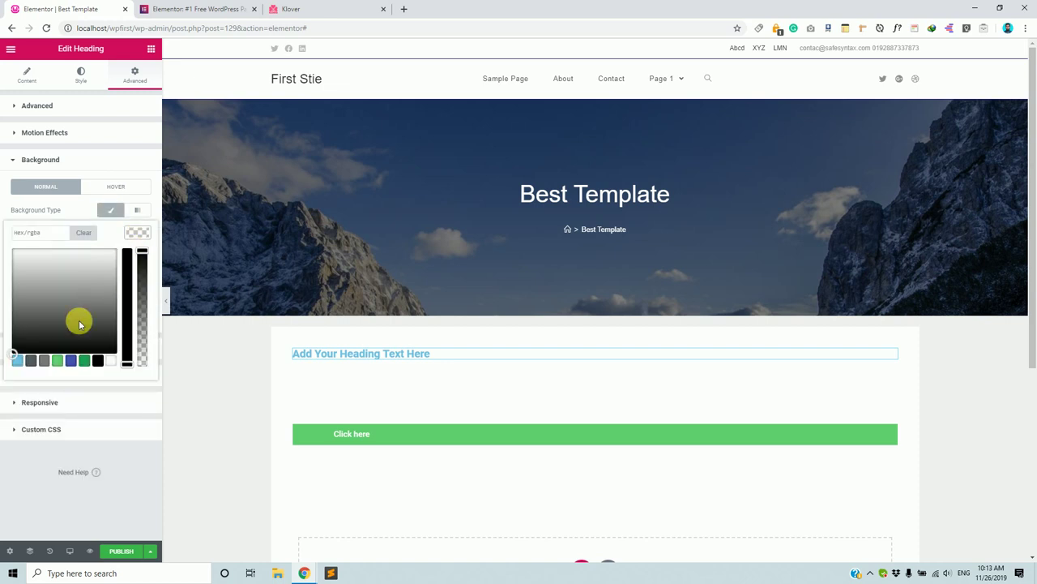
pyautogui.moveTo(61, 312)
pyautogui.mouseDown()
pyautogui.moveTo(74, 271)
pyautogui.moveTo(28, 300)
pyautogui.moveTo(65, 310)
pyautogui.mouseUp()
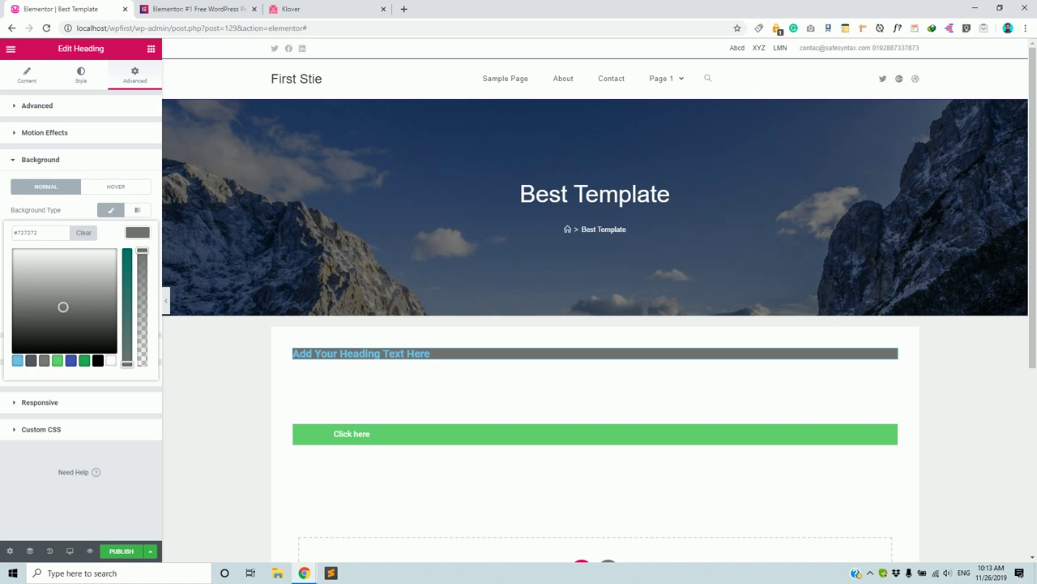
# - Try the hex codes #dsfkjf and #eeffff for the heading's background colour
pyautogui.moveTo(48, 233); pyautogui.dragTo(14, 233)
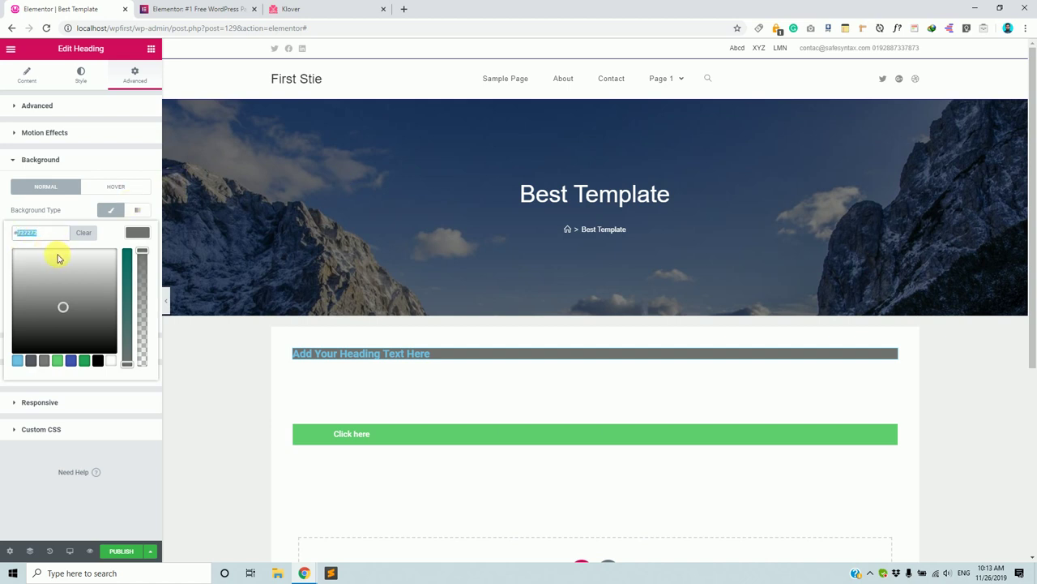
pyautogui.write('#dsfkjf')
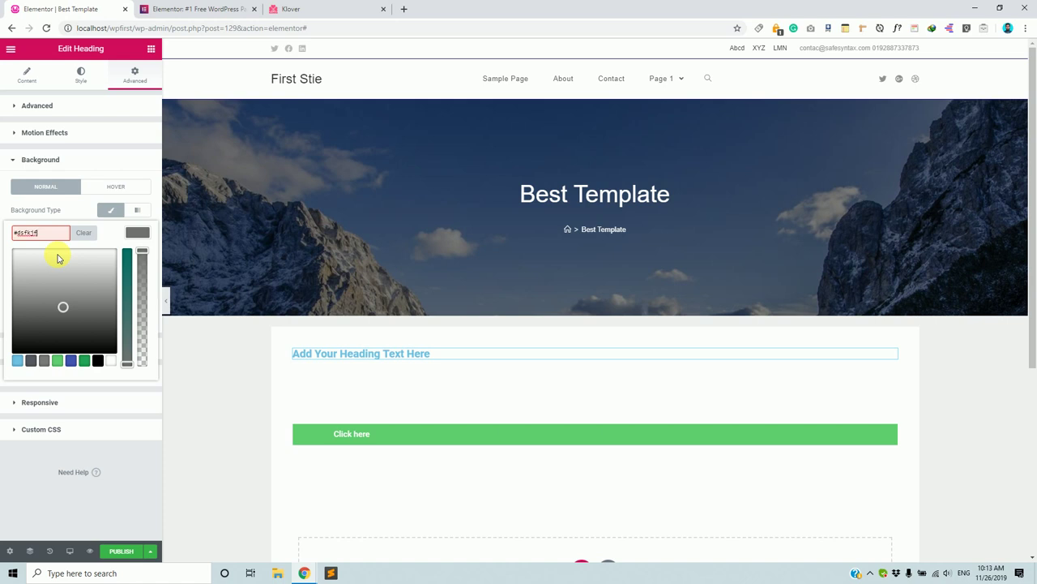
pyautogui.tripleClick(40, 232)
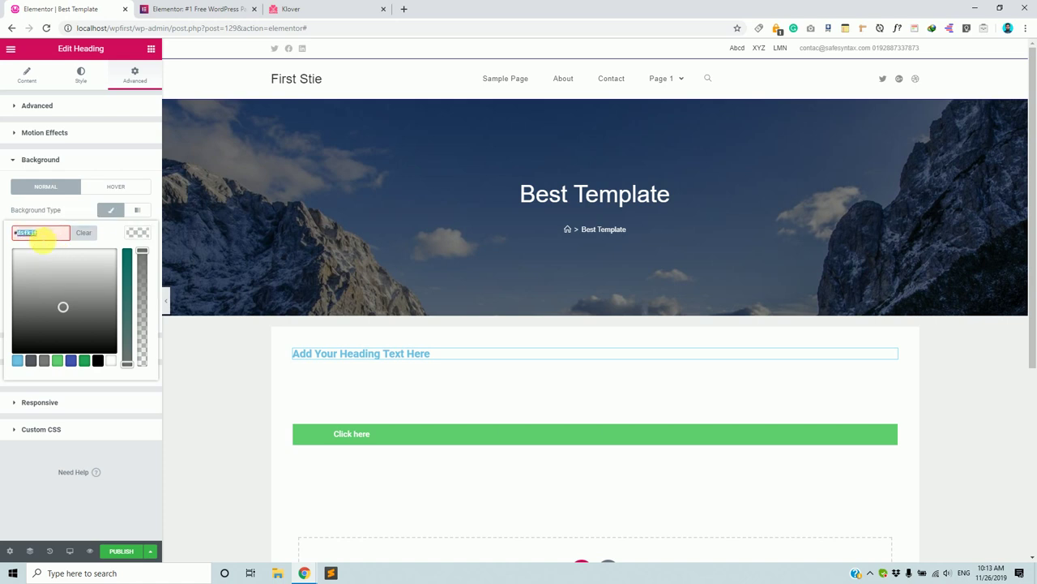
pyautogui.write('#efffff')
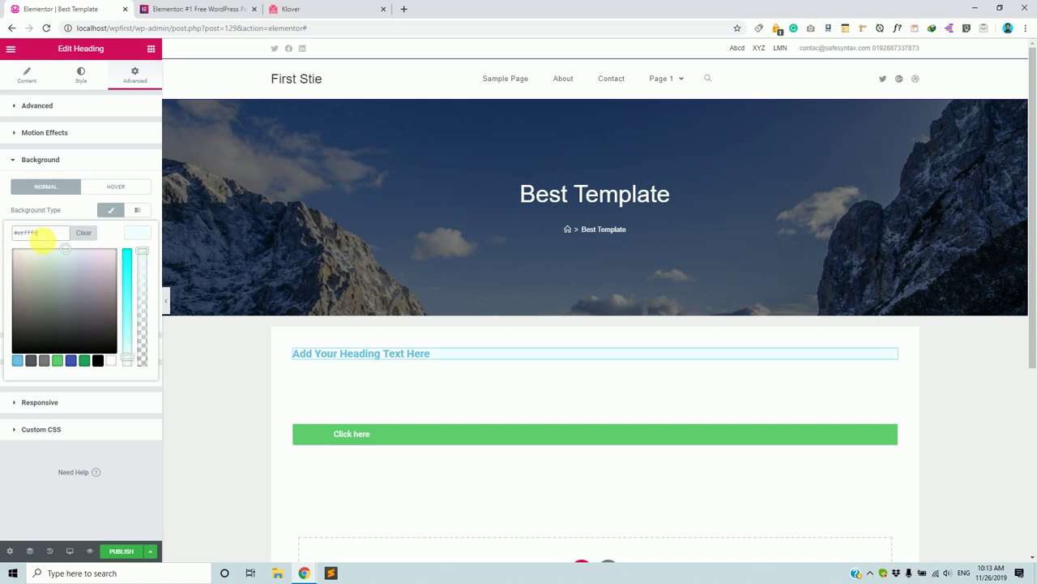
# - Set the heading's background colour to #eeeeee and change it to #efefef
pyautogui.tripleClick(40, 233)
pyautogui.write('#eeeeee')
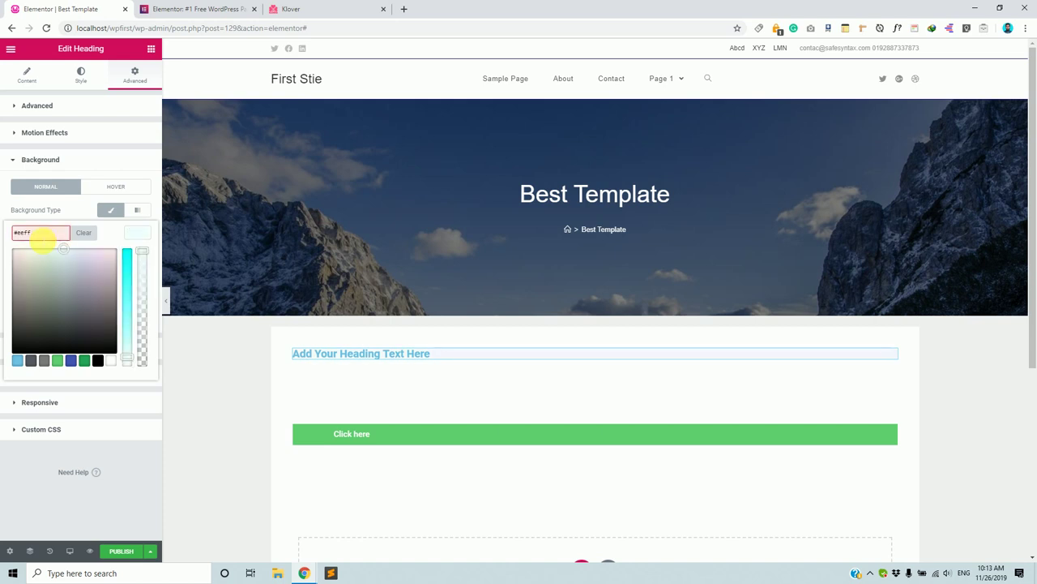
pyautogui.press('BackSpace')
pyautogui.press('BackSpace')
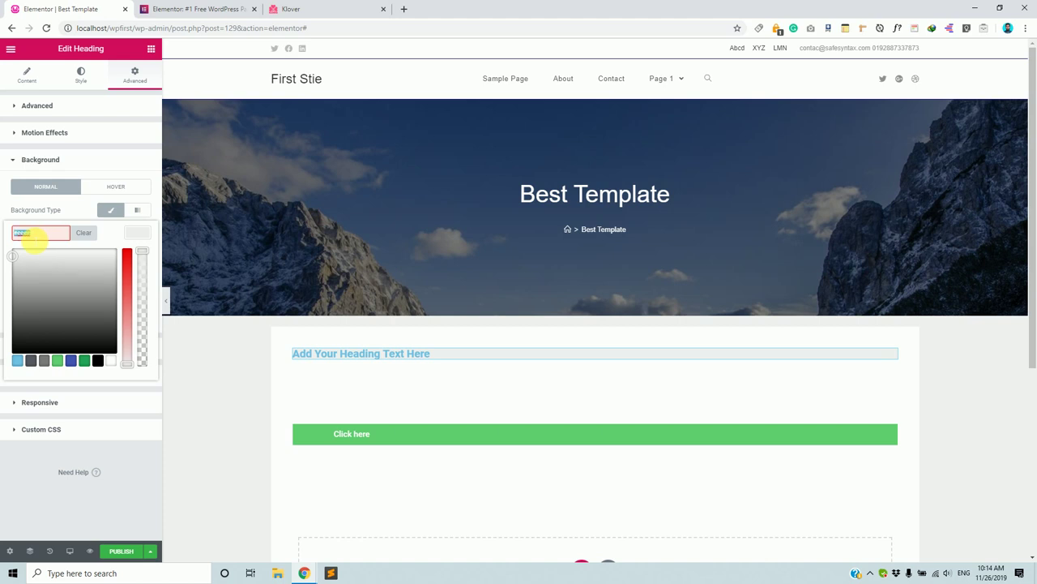
pyautogui.write('#')
pyautogui.write('#f')
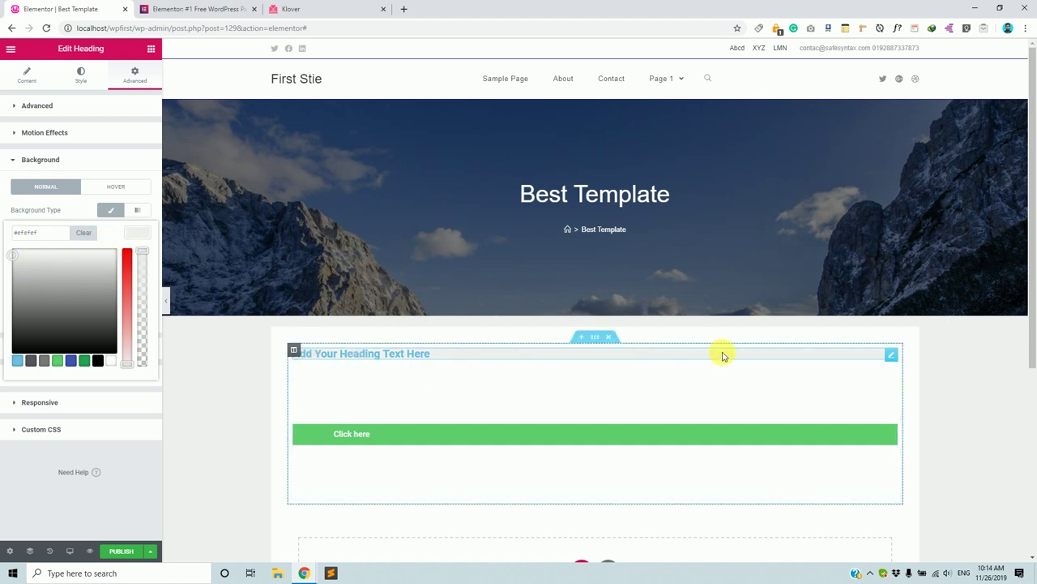
# - Raise the saturation of the heading's background to the light red #ef5656, lower its opacity and close the colour picker
pyautogui.click(127, 297)
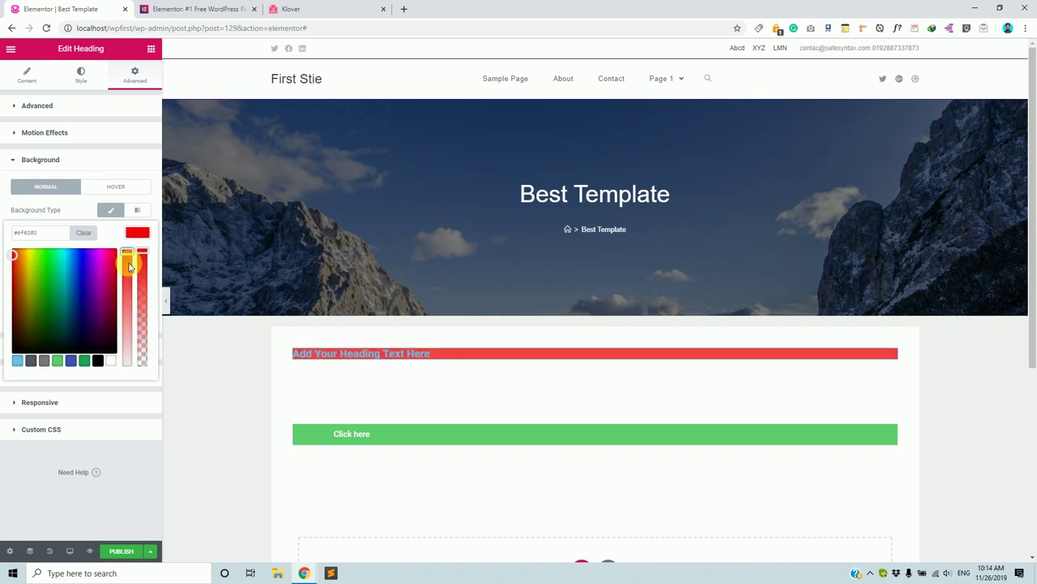
pyautogui.click(127, 292)
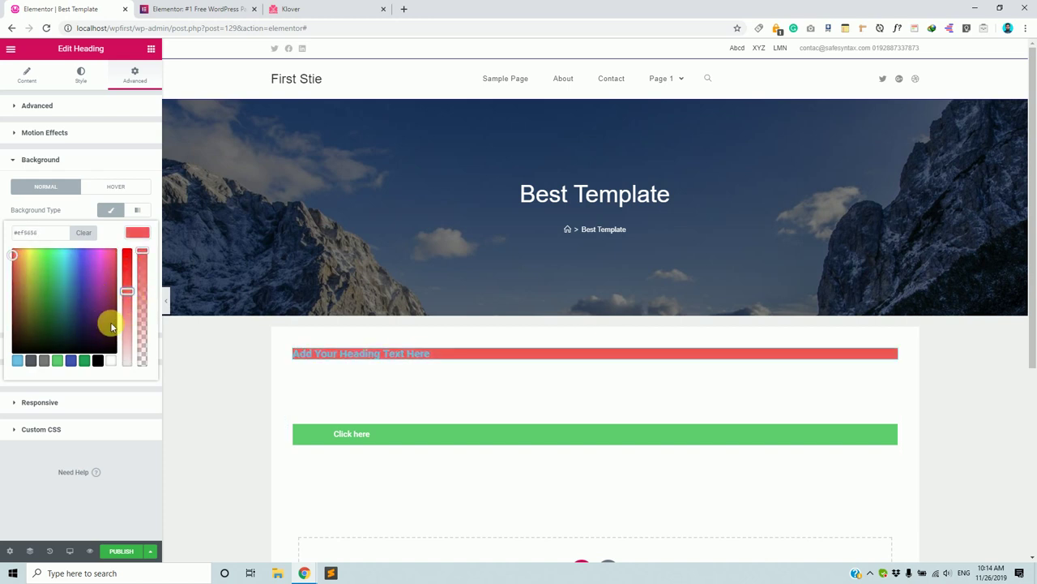
pyautogui.moveTo(149, 258); pyautogui.dragTo(141, 322)
pyautogui.click(68, 210)
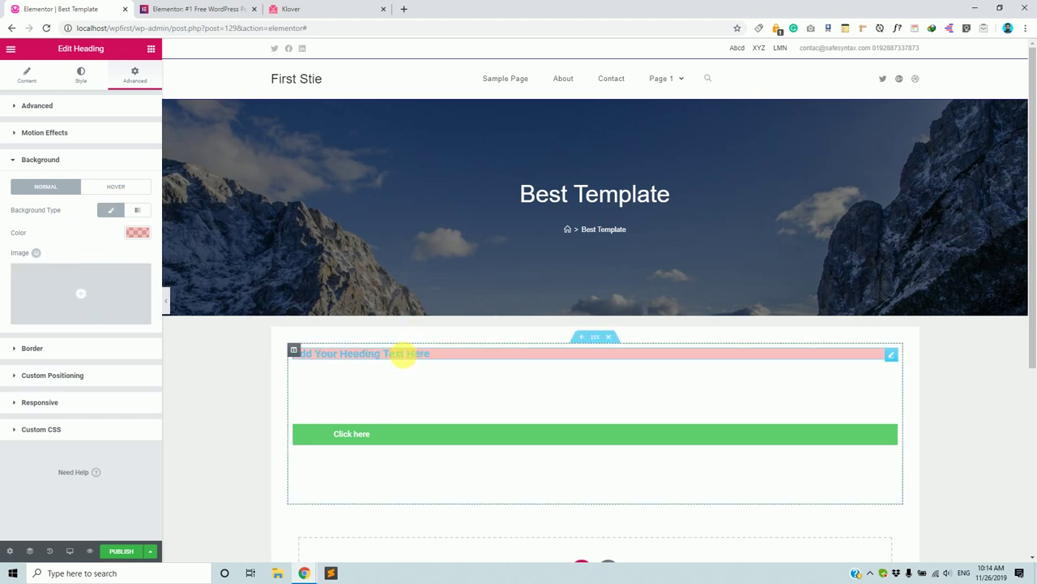
# - Look at the advanced settings of the section containing the widgets, and return to the heading's background settings
pyautogui.click(597, 338)
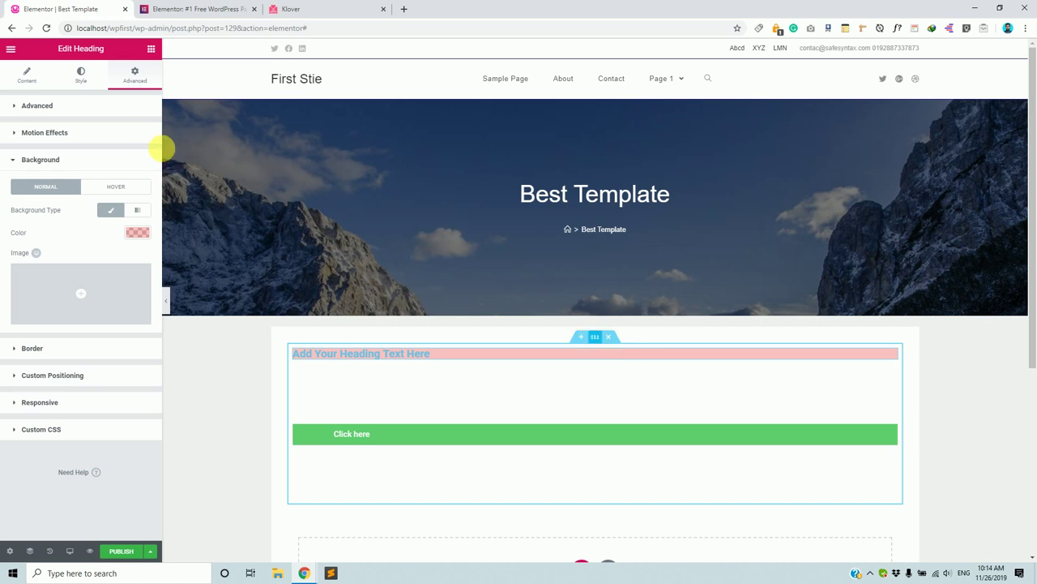
pyautogui.click(134, 75)
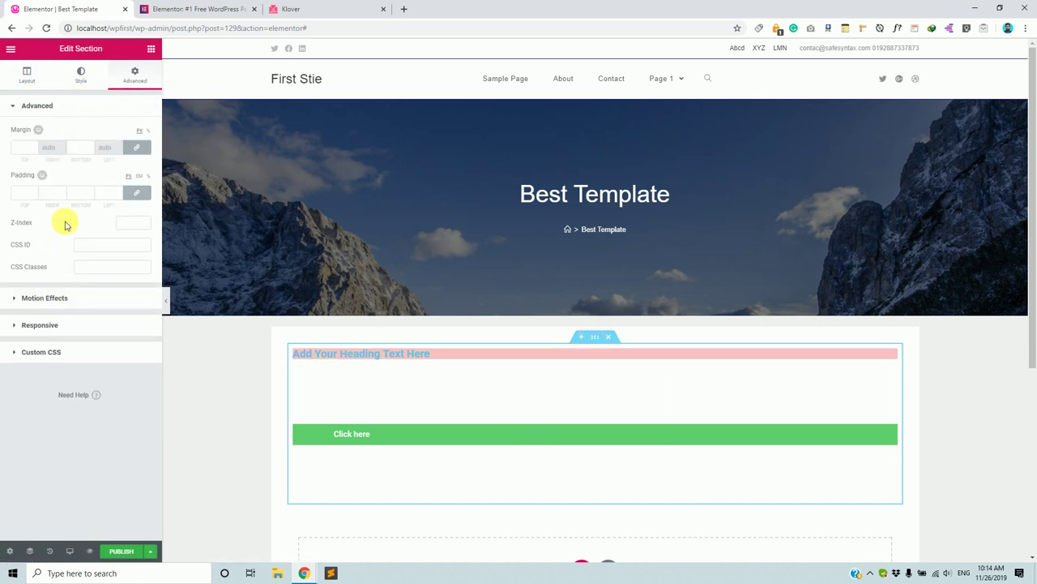
pyautogui.click(474, 353)
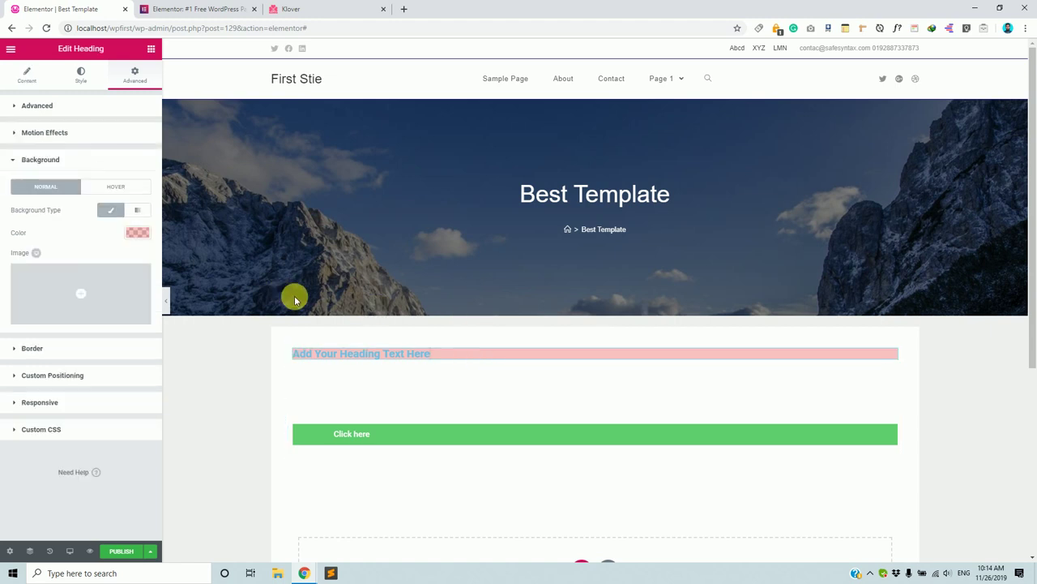
# - Insert the laptop picture home-sl-da-3-1.png from the media library as the heading's background image
pyautogui.click(101, 285)
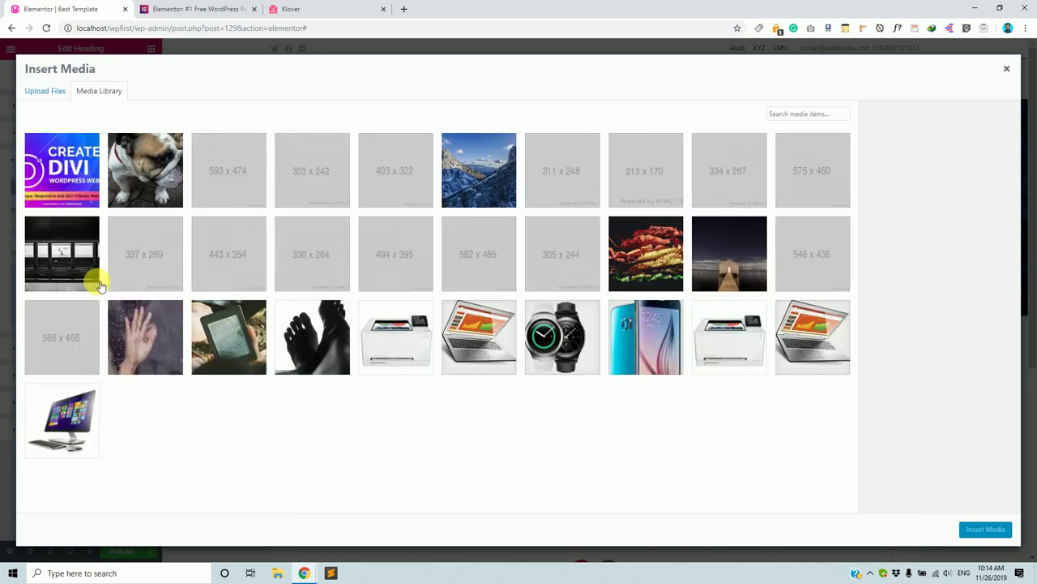
pyautogui.click(451, 339)
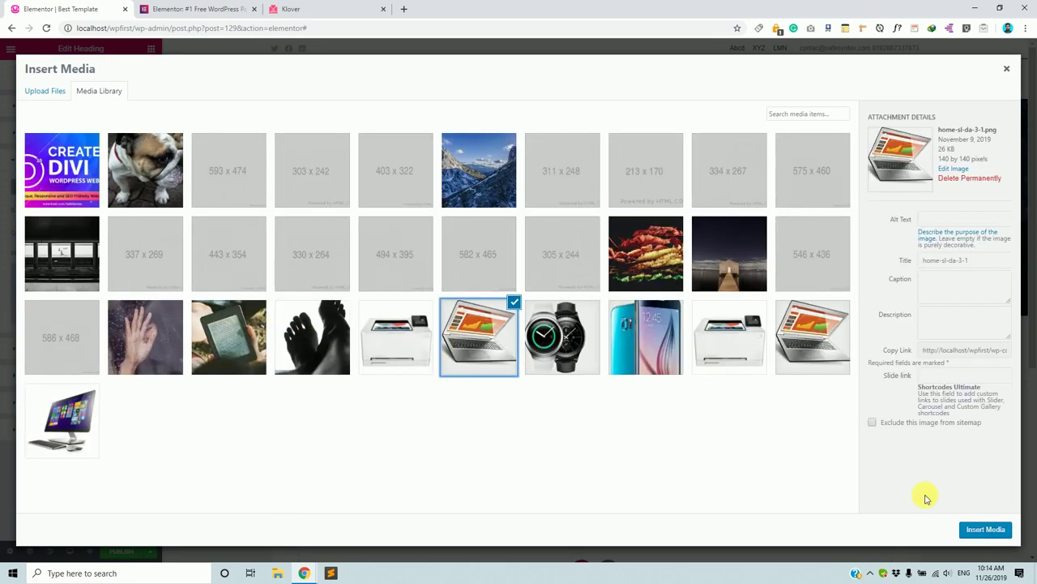
pyautogui.click(995, 531)
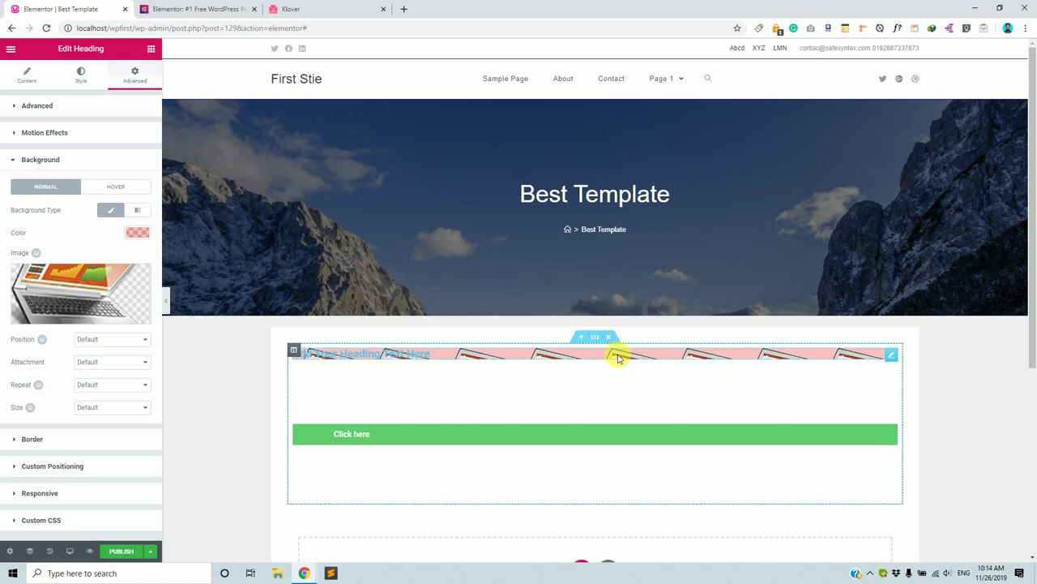
# - Try a heading padding of 200 px on all sides and reduce it to 100 px
pyautogui.click(51, 105)
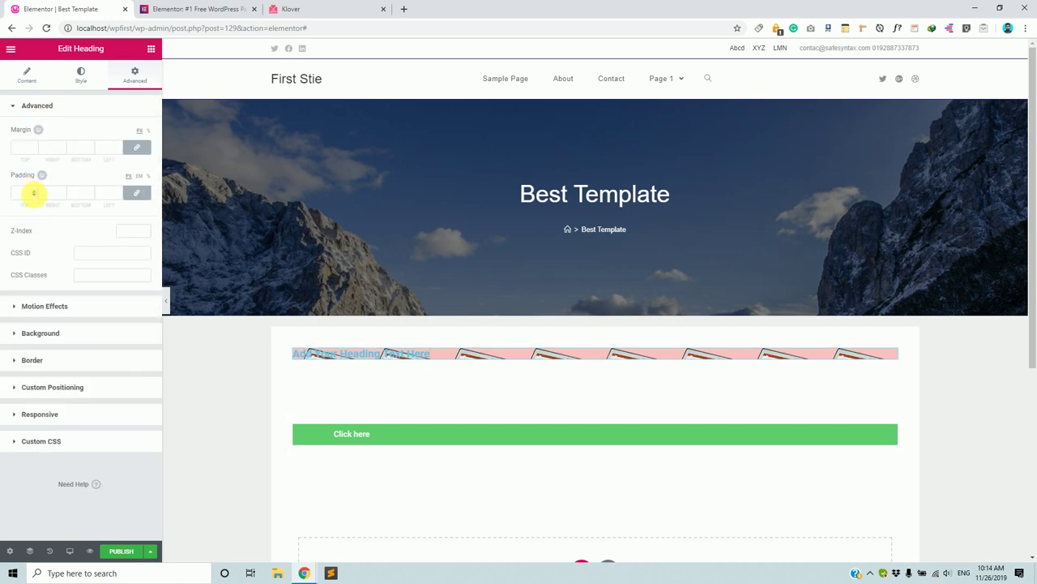
pyautogui.write('200')
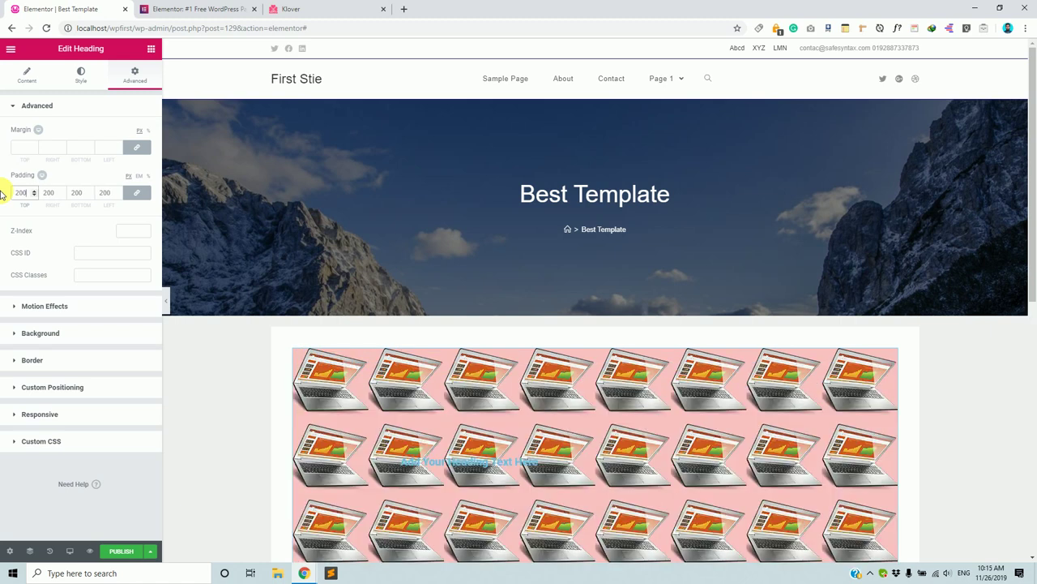
pyautogui.doubleClick(20, 193)
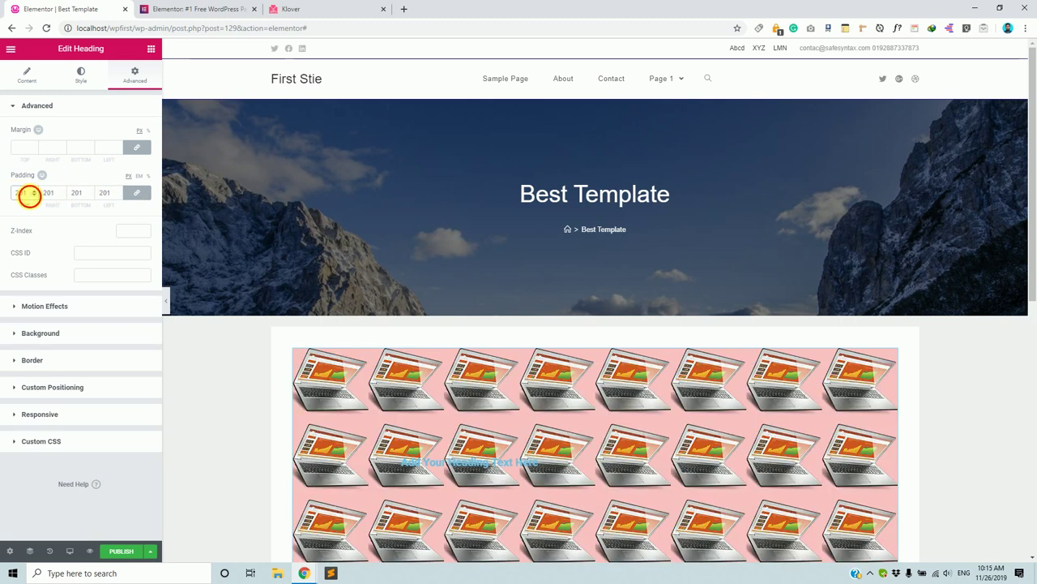
pyautogui.write('100')
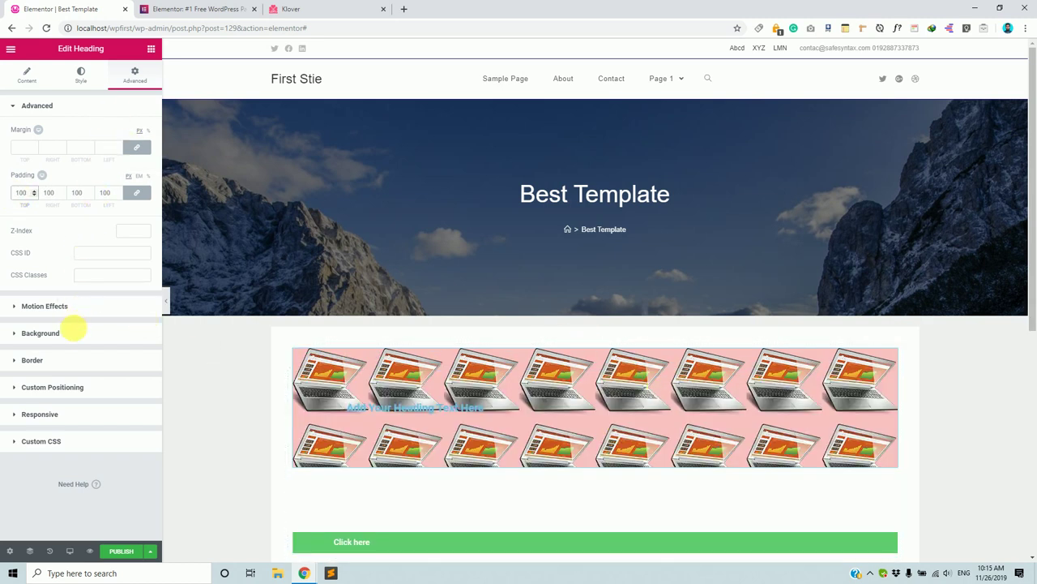
# - Set the repeat option of the heading's background image to No-repeat
pyautogui.click(77, 333)
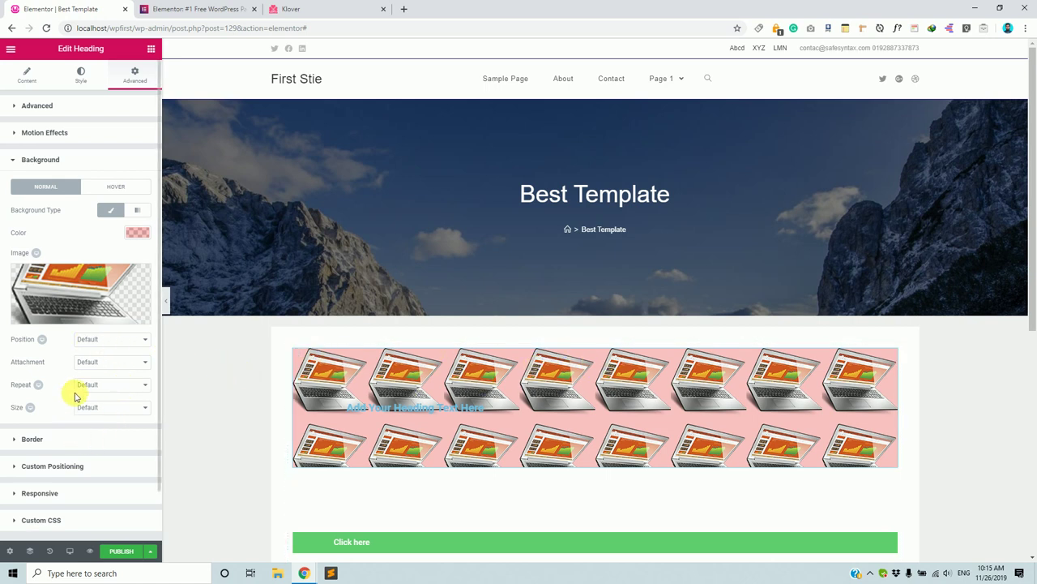
pyautogui.click(103, 386)
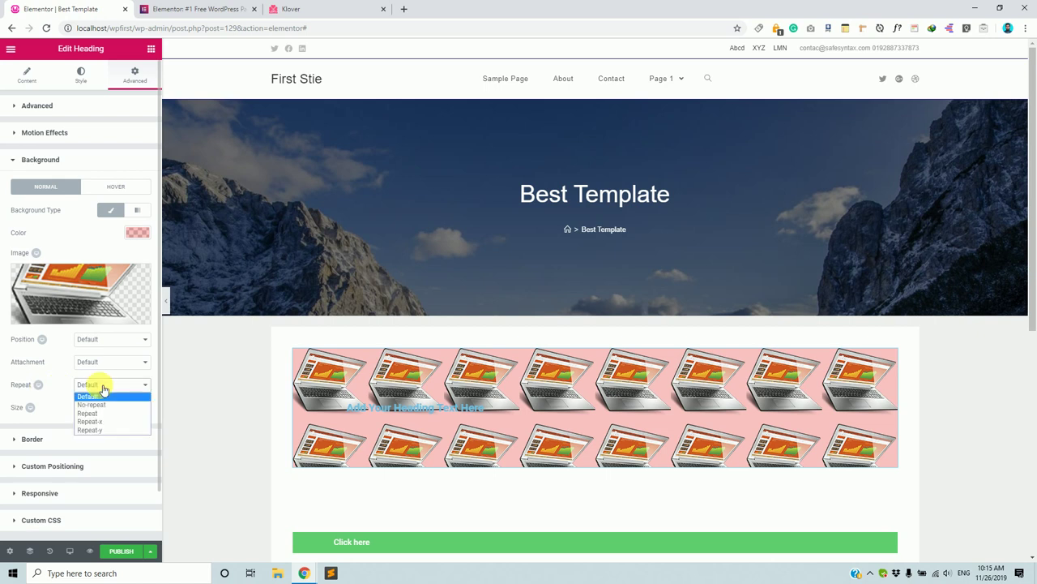
pyautogui.click(98, 404)
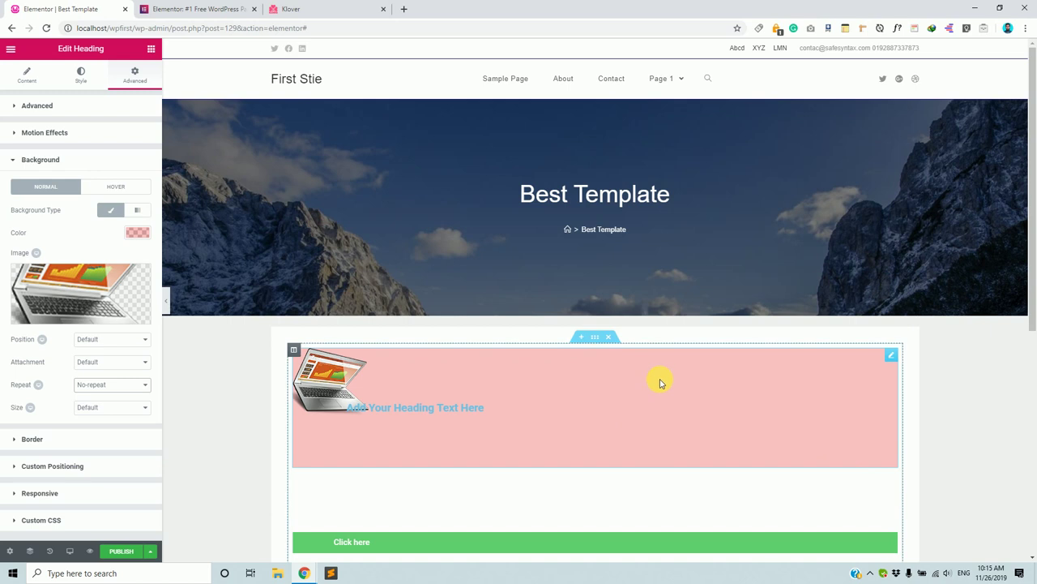
# - Try the Top Center position for the heading's background image and change it to Center Center
pyautogui.click(133, 345)
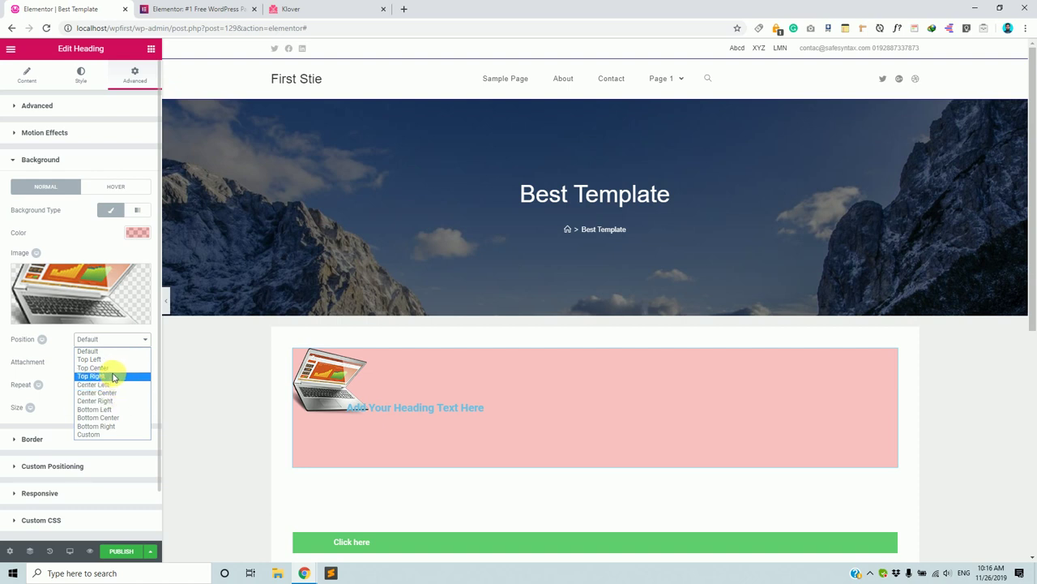
pyautogui.click(110, 369)
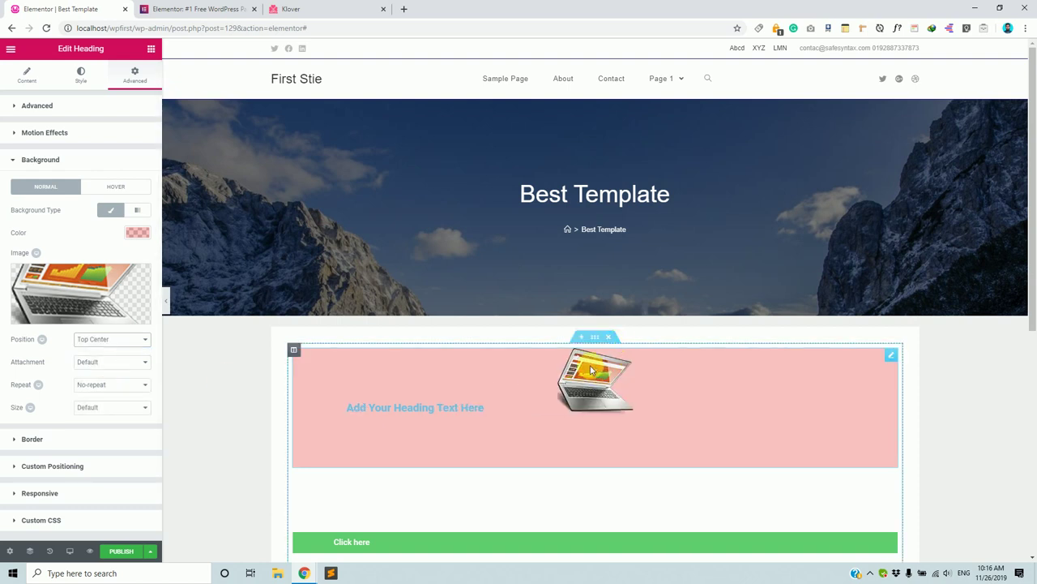
pyautogui.click(111, 339)
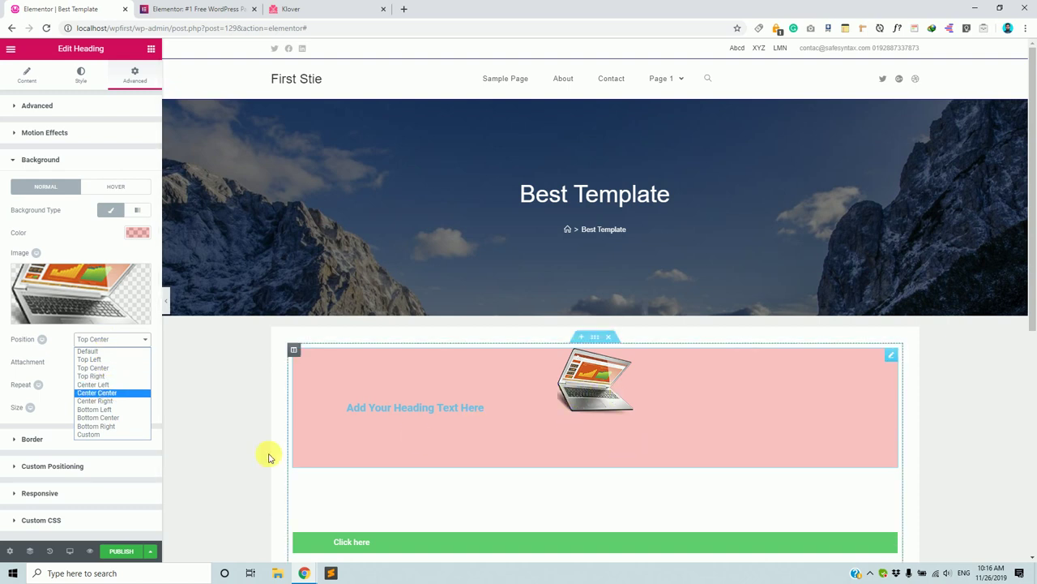
pyautogui.click(87, 393)
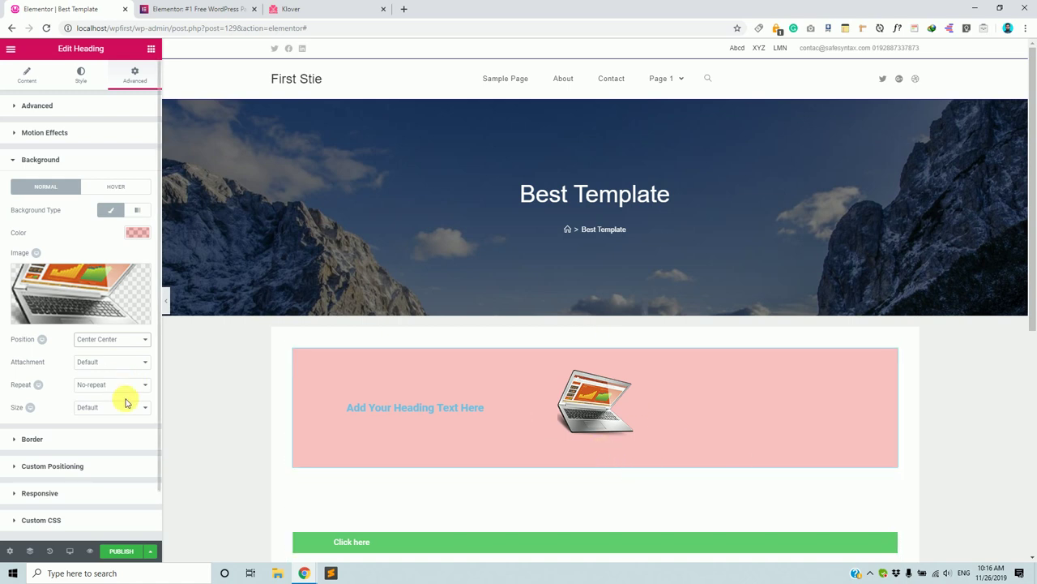
pyautogui.scroll(-3, 624, 422)
pyautogui.scroll(2, 625, 421)
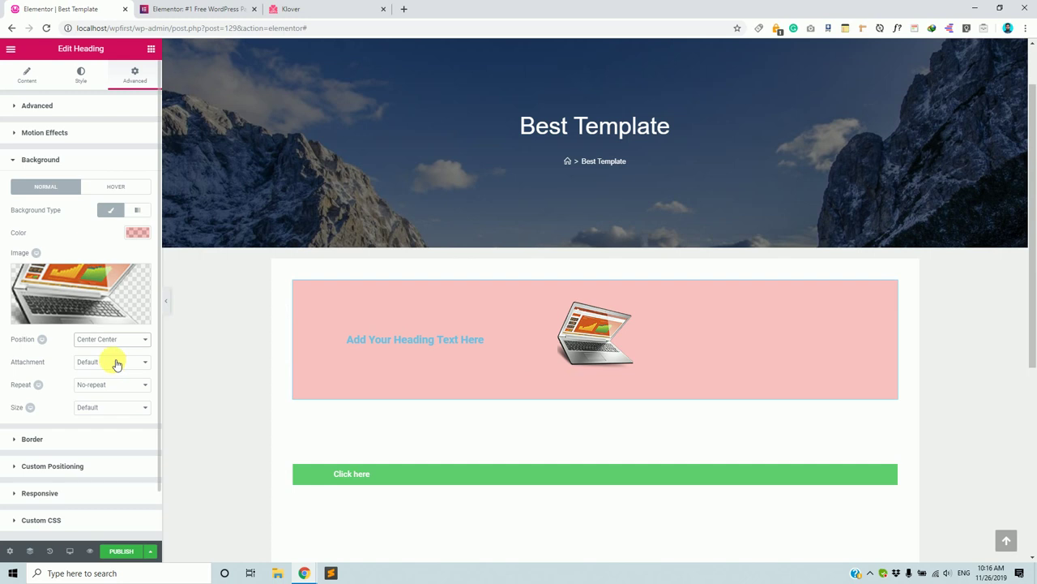
pyautogui.scroll(-3, 508, 394)
pyautogui.scroll(2, 414, 102)
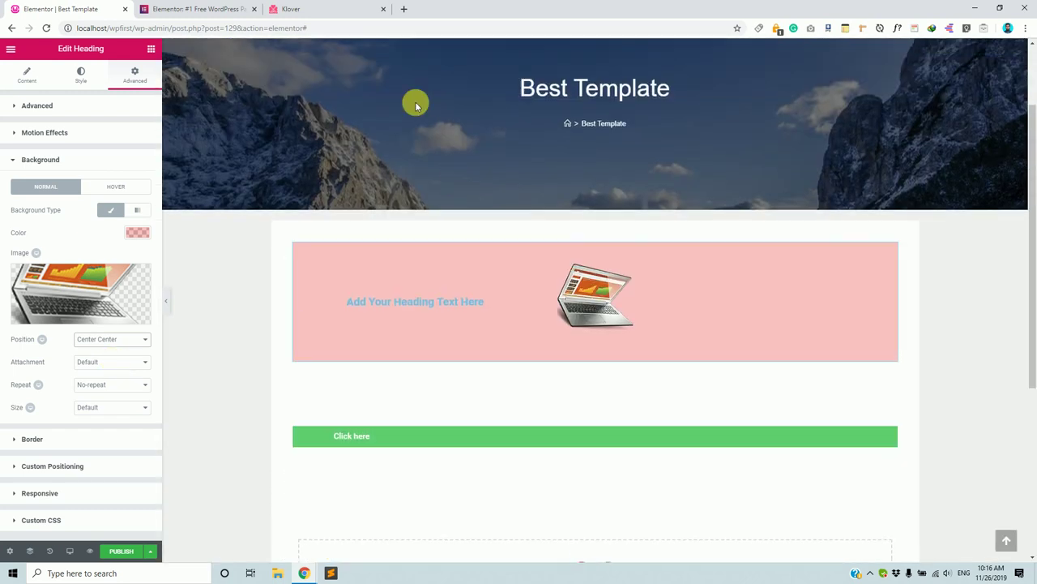
# - Switch to the Klover website, examine how its hero background behaves while scrolling, and return to the Elementor editor
pyautogui.click(323, 9)
pyautogui.scroll(-10, 412, 223)
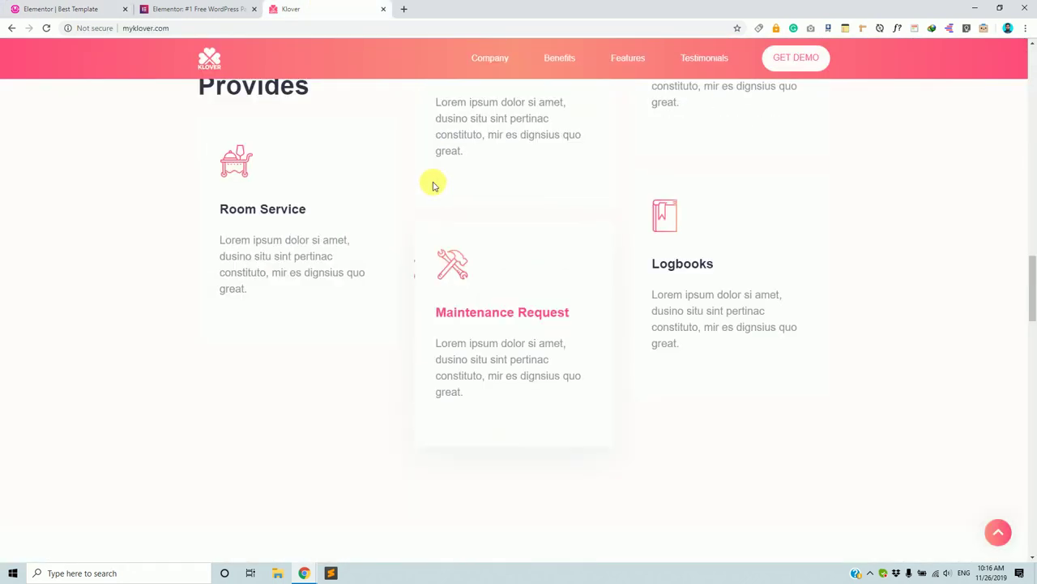
pyautogui.scroll(10, 433, 185)
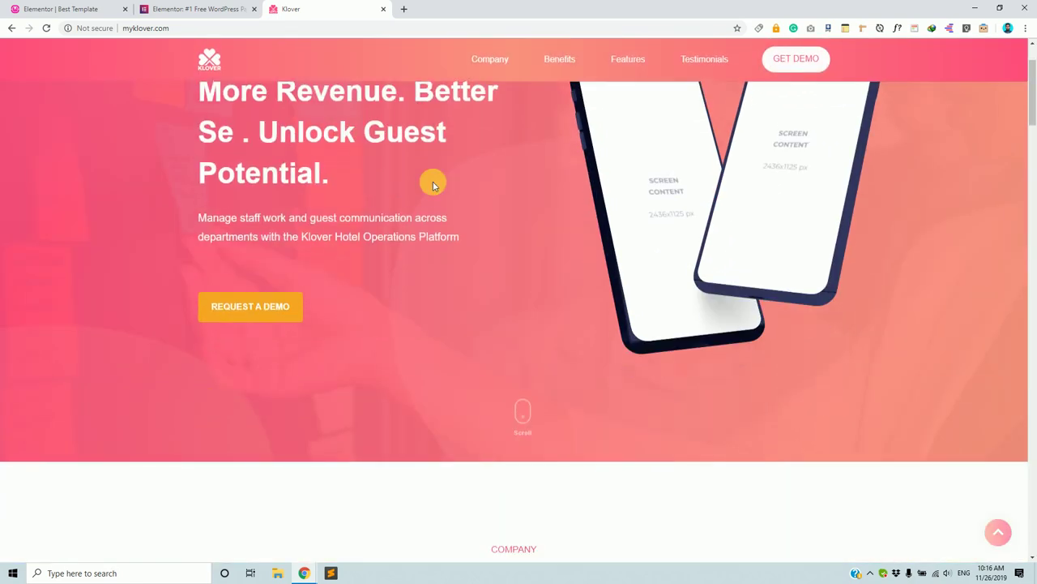
pyautogui.scroll(-2, 477, 335)
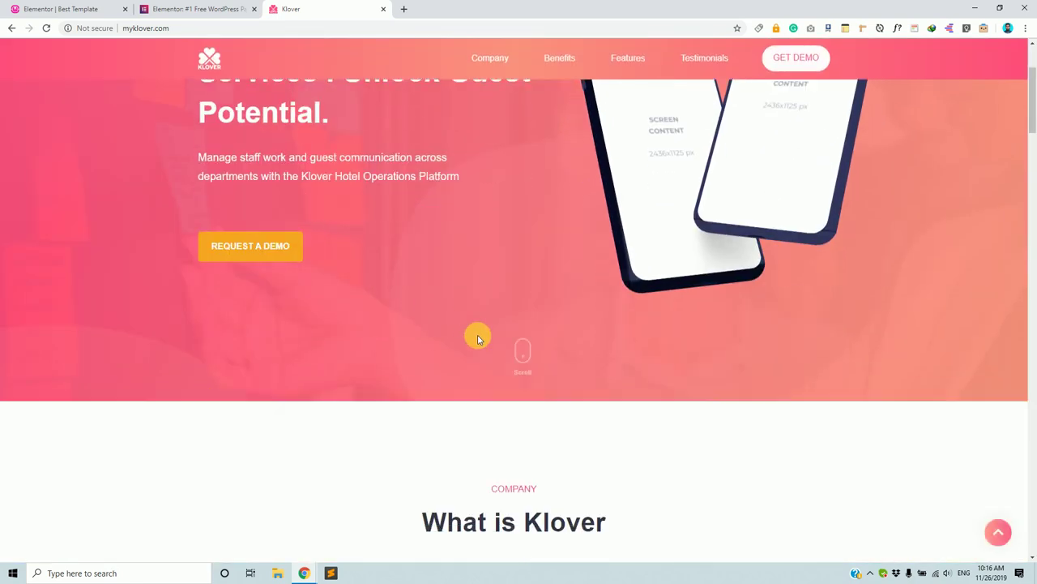
pyautogui.scroll(1, 477, 335)
pyautogui.scroll(-2, 478, 338)
pyautogui.scroll(2, 477, 338)
pyautogui.scroll(-1, 478, 338)
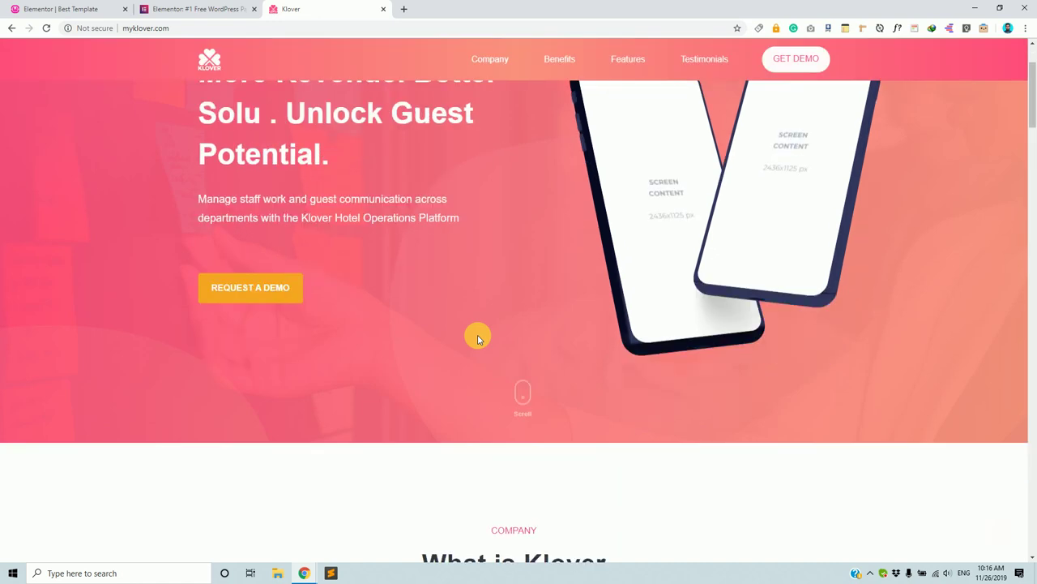
pyautogui.scroll(1, 477, 338)
pyautogui.scroll(1, 477, 338)
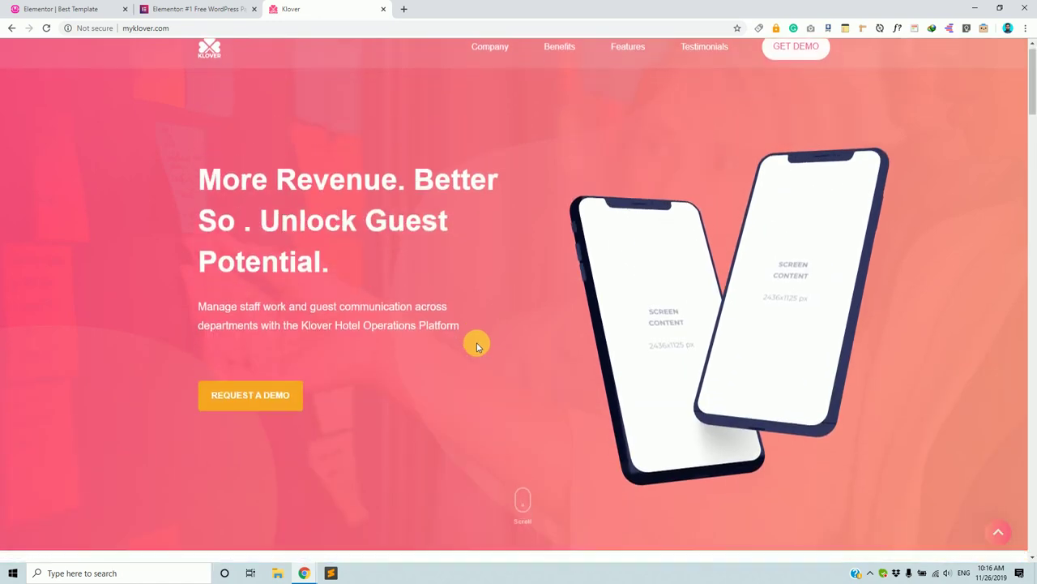
pyautogui.scroll(-4, 478, 338)
pyautogui.scroll(-10, 478, 337)
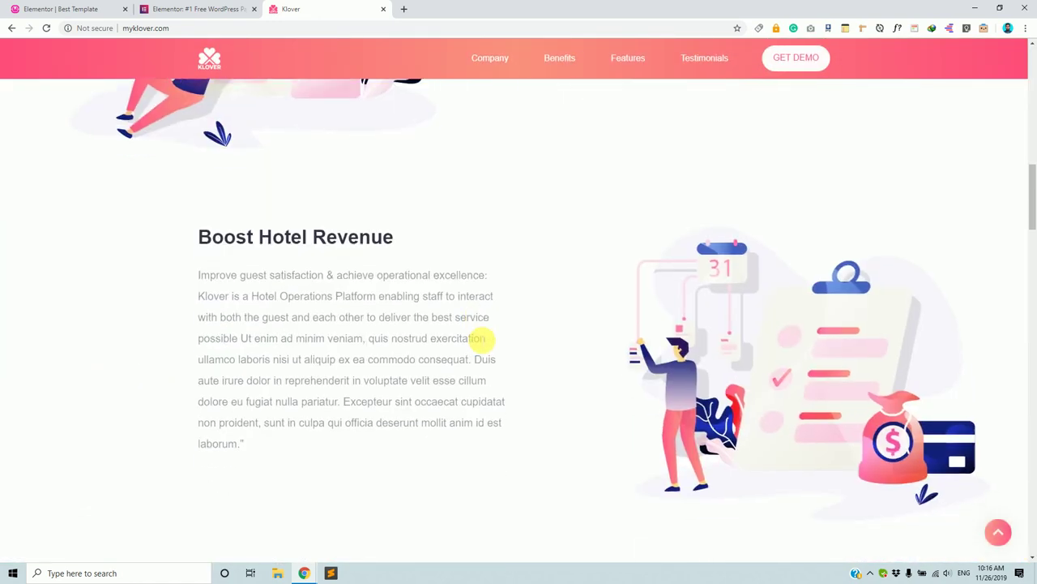
pyautogui.scroll(-7, 477, 337)
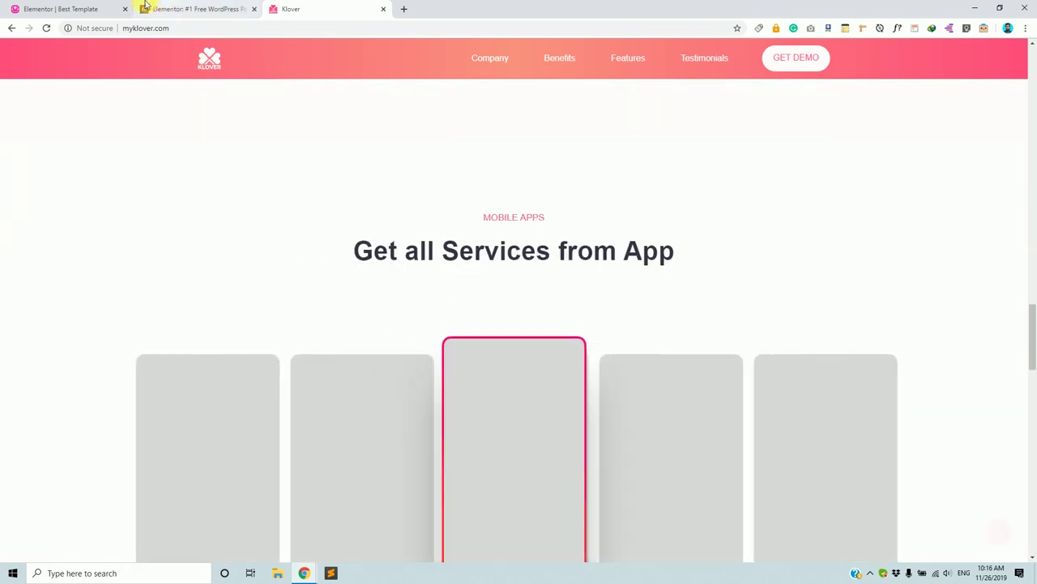
pyautogui.click(170, 7)
pyautogui.click(81, 8)
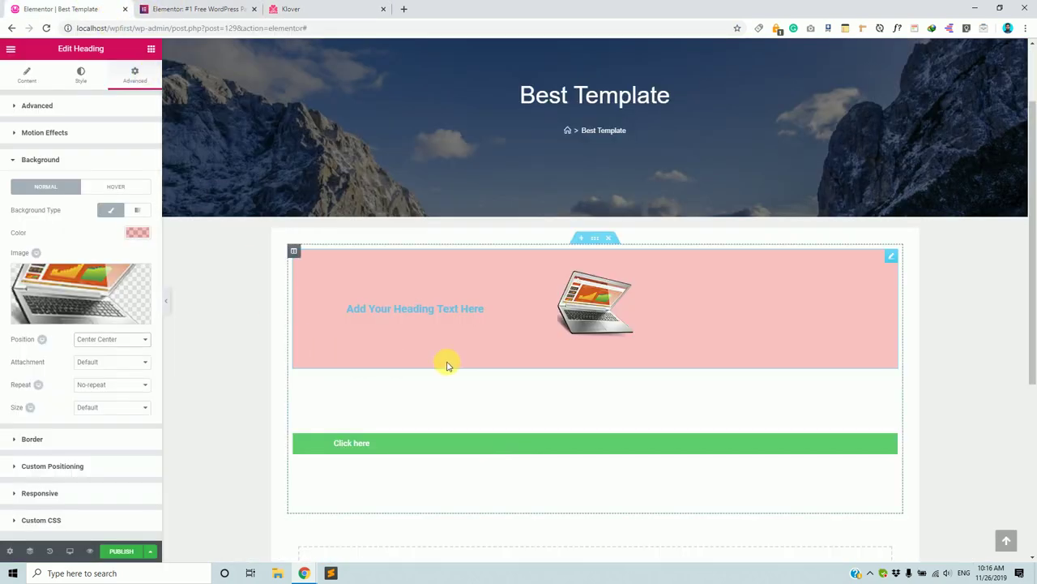
# - Set the attachment of the heading's background image to Fixed and check how the image behaves while the page scrolls
pyautogui.click(118, 364)
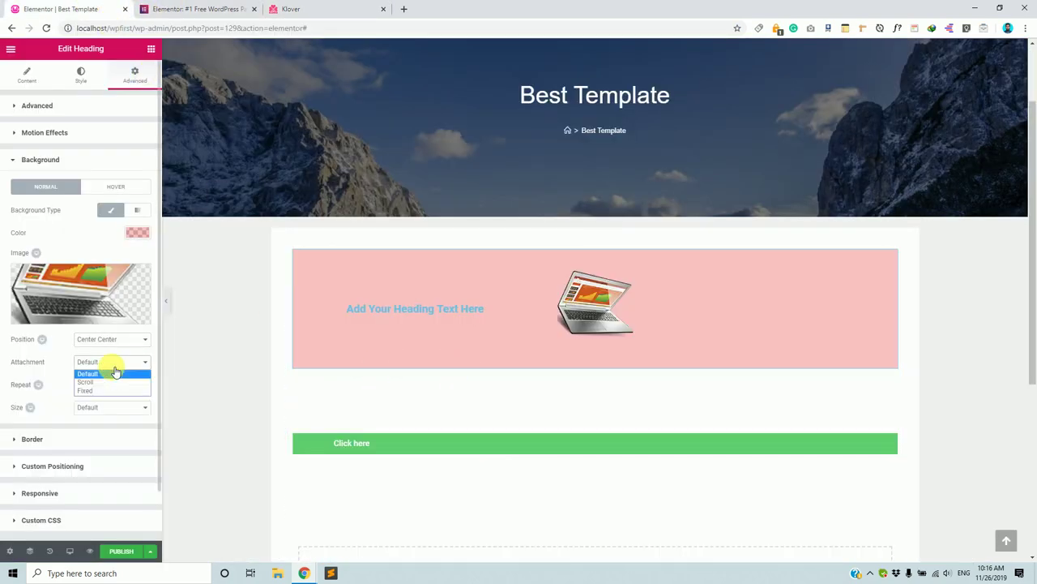
pyautogui.click(109, 373)
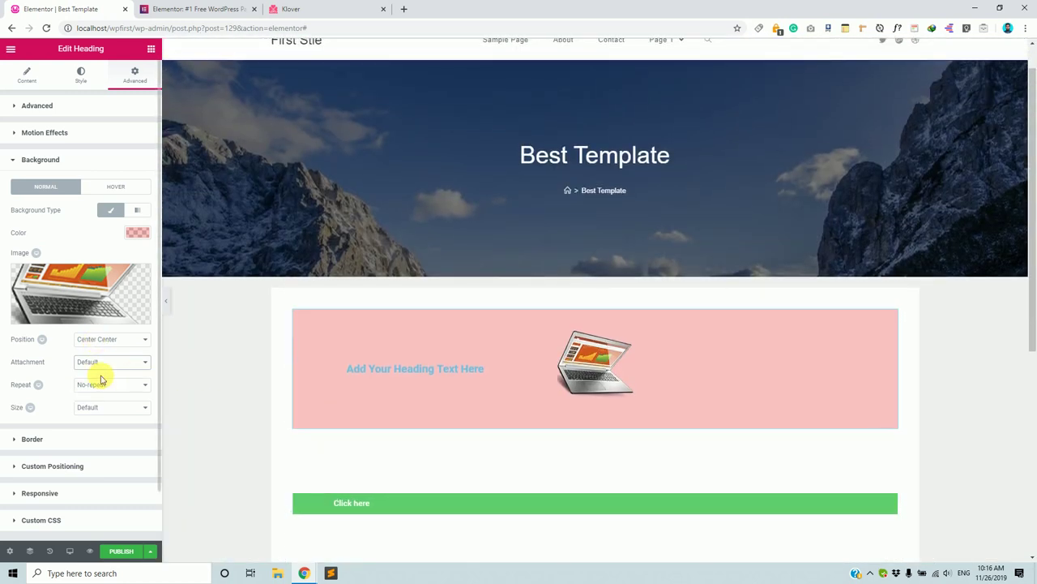
pyautogui.click(108, 361)
pyautogui.click(105, 391)
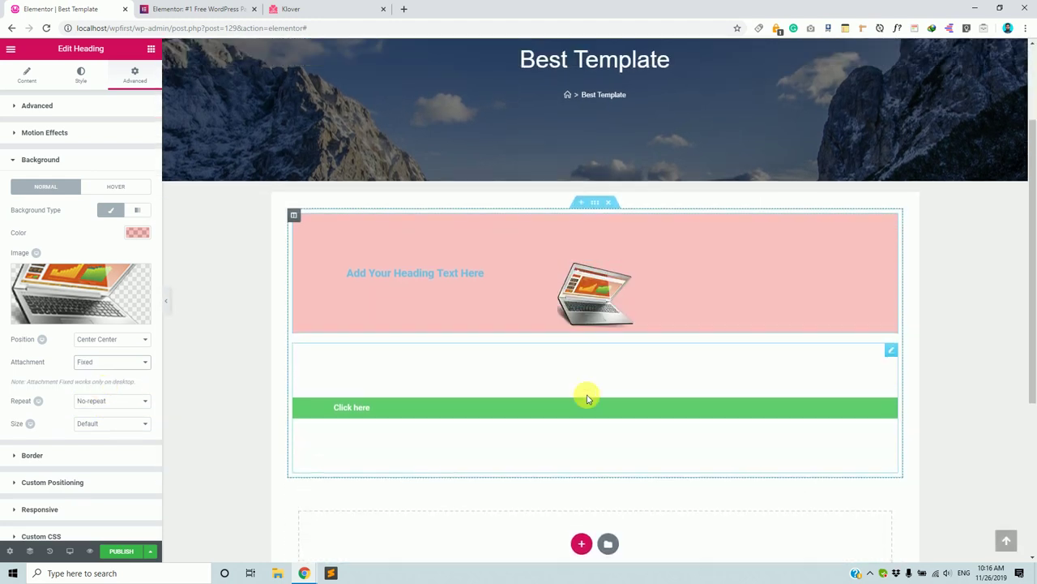
pyautogui.scroll(1, 587, 397)
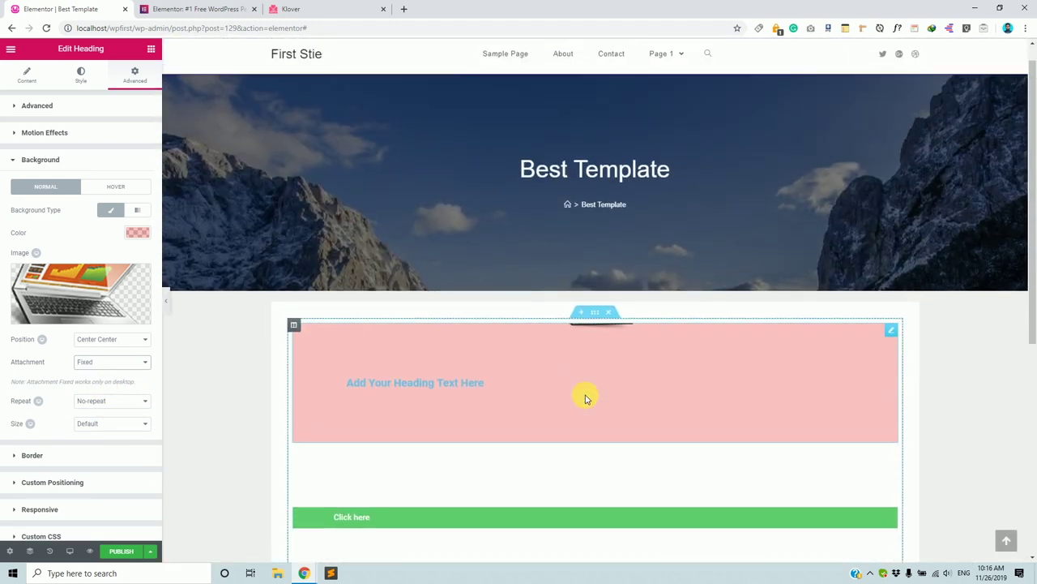
pyautogui.scroll(-1, 586, 398)
pyautogui.scroll(1, 586, 397)
pyautogui.scroll(-1, 587, 397)
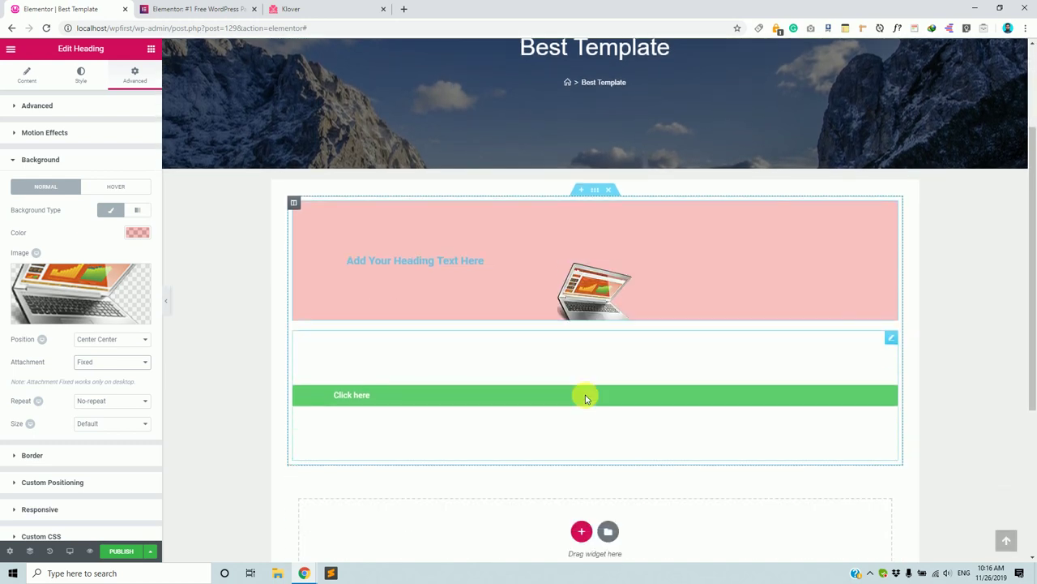
pyautogui.scroll(2, 587, 397)
pyautogui.scroll(-1, 587, 397)
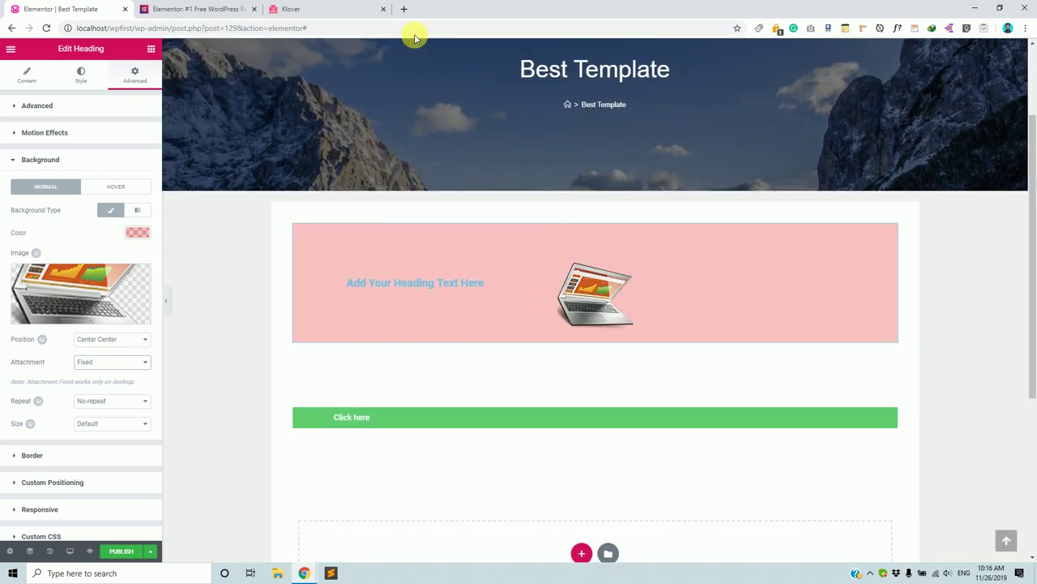
# - Switch to the Klover website again and compare how its hero background moves while scrolling
pyautogui.click(316, 9)
pyautogui.scroll(5, 475, 246)
pyautogui.scroll(15, 477, 246)
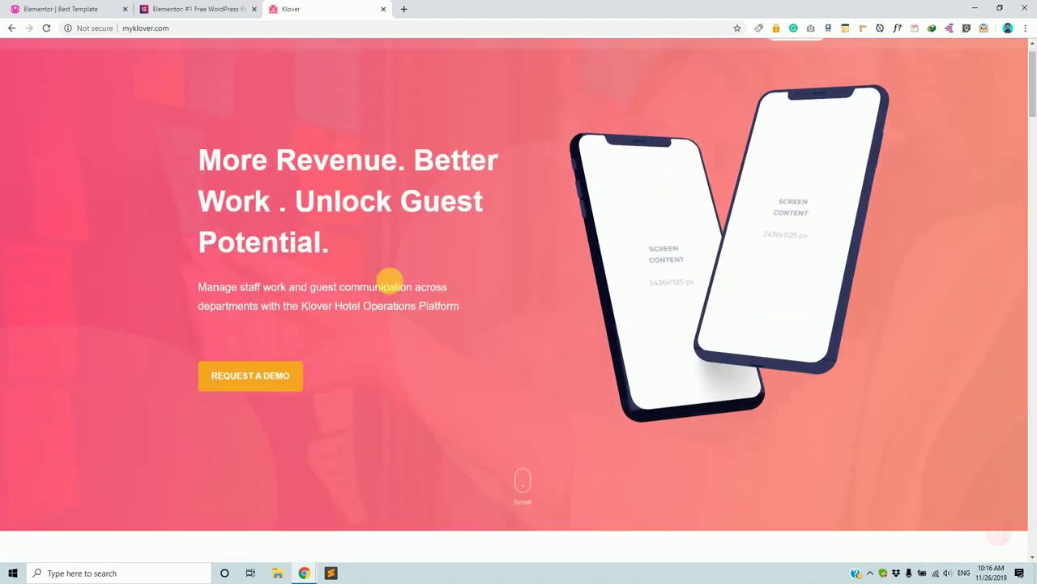
pyautogui.scroll(-2, 389, 280)
pyautogui.scroll(2, 389, 280)
pyautogui.scroll(-3, 389, 279)
pyautogui.scroll(-3, 390, 283)
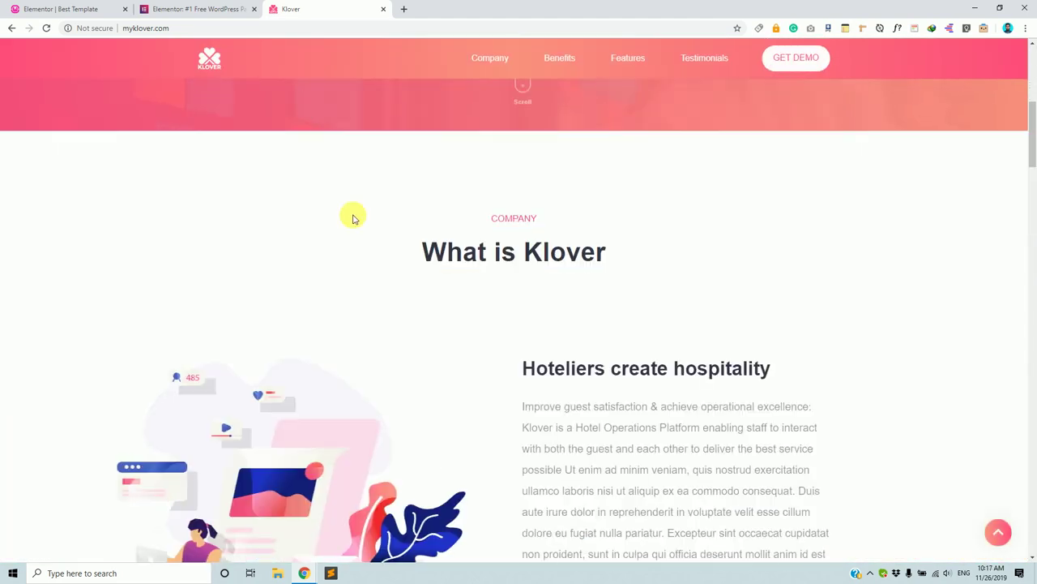
# - Return to the Elementor editor and set the attachment of the heading's background image to Default
pyautogui.click(92, 8)
pyautogui.click(120, 371)
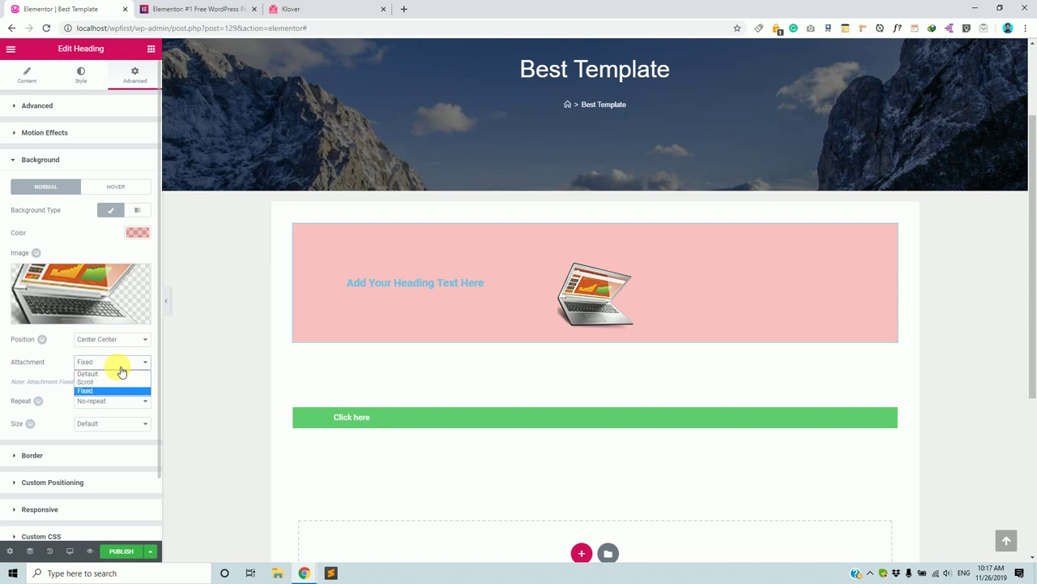
pyautogui.click(115, 373)
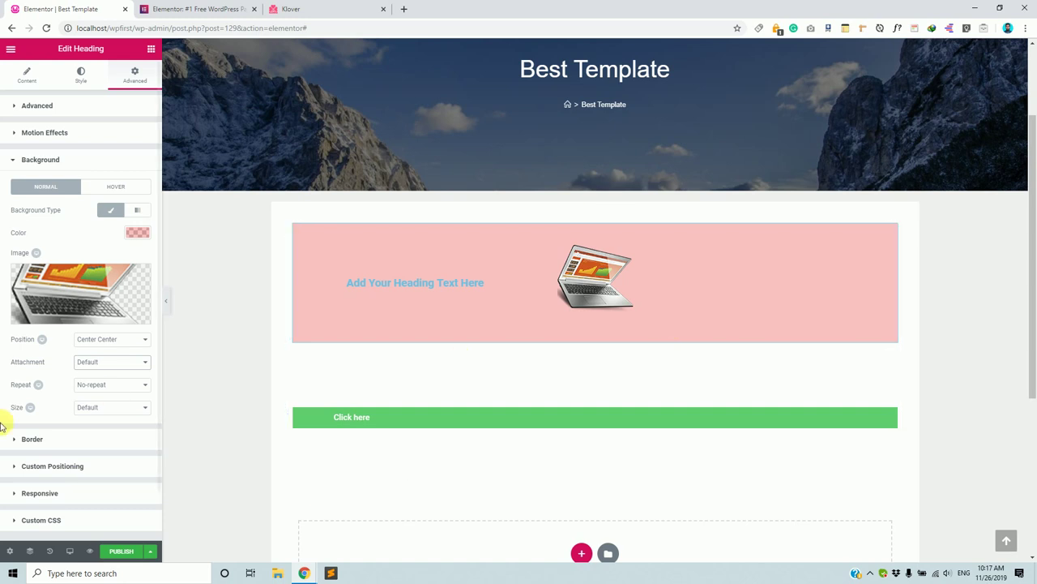
# - Try the Cover and Contain sizes for the heading's background image
pyautogui.click(98, 410)
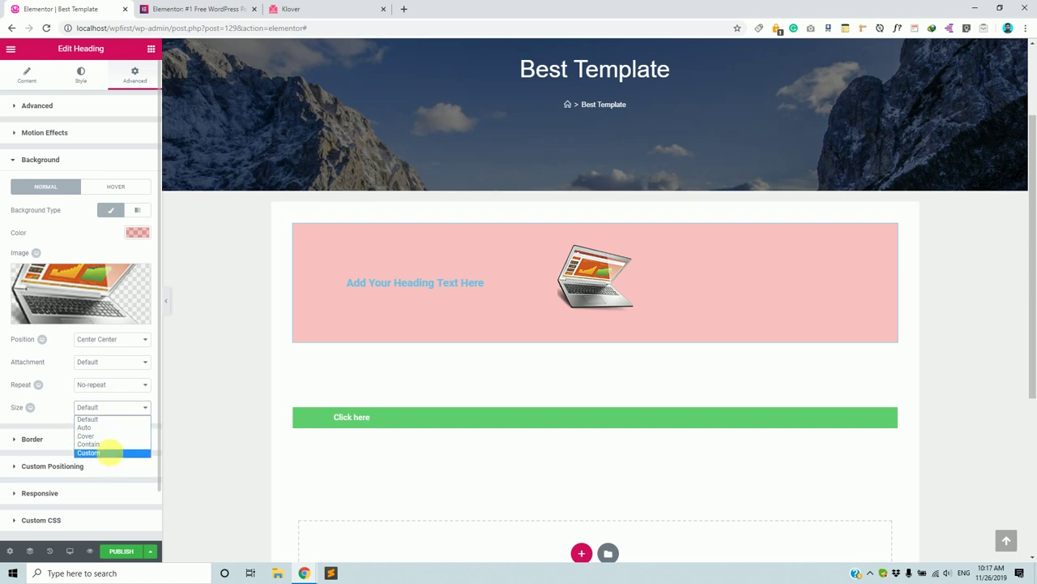
pyautogui.click(86, 436)
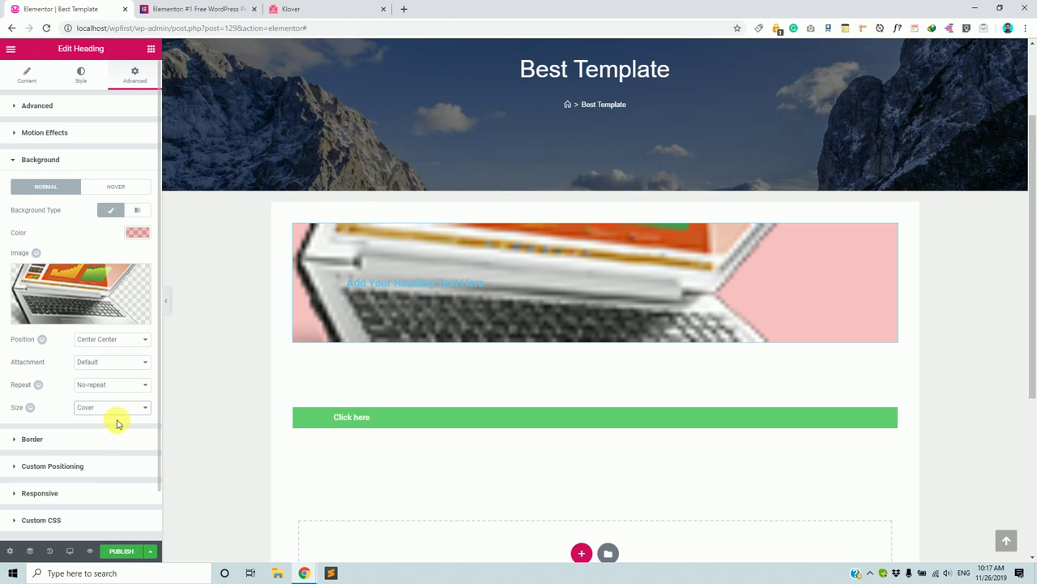
pyautogui.click(139, 412)
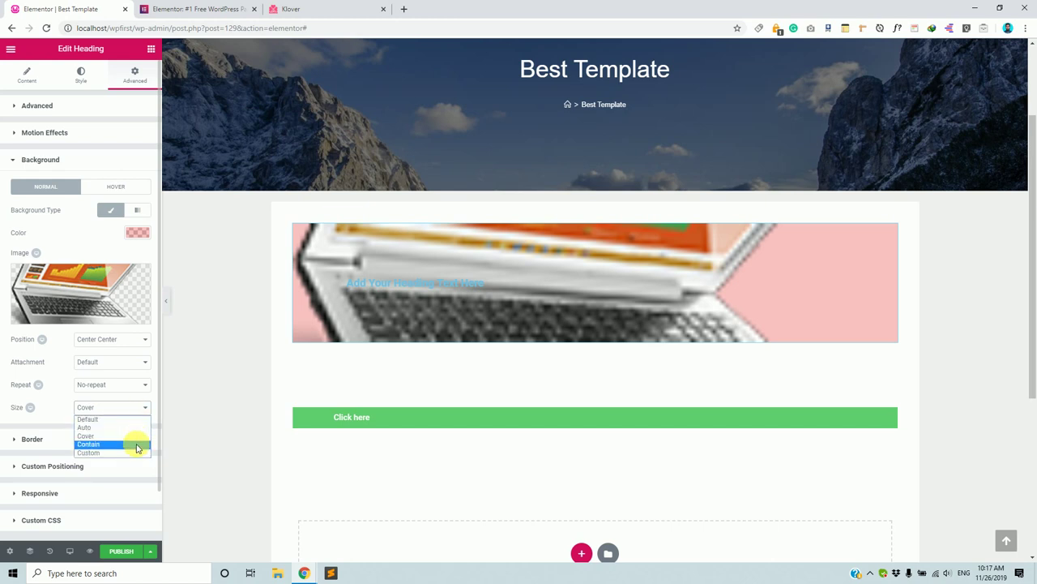
pyautogui.click(140, 447)
# - Set the size of the heading's background image to Custom with a width of 300
pyautogui.click(132, 409)
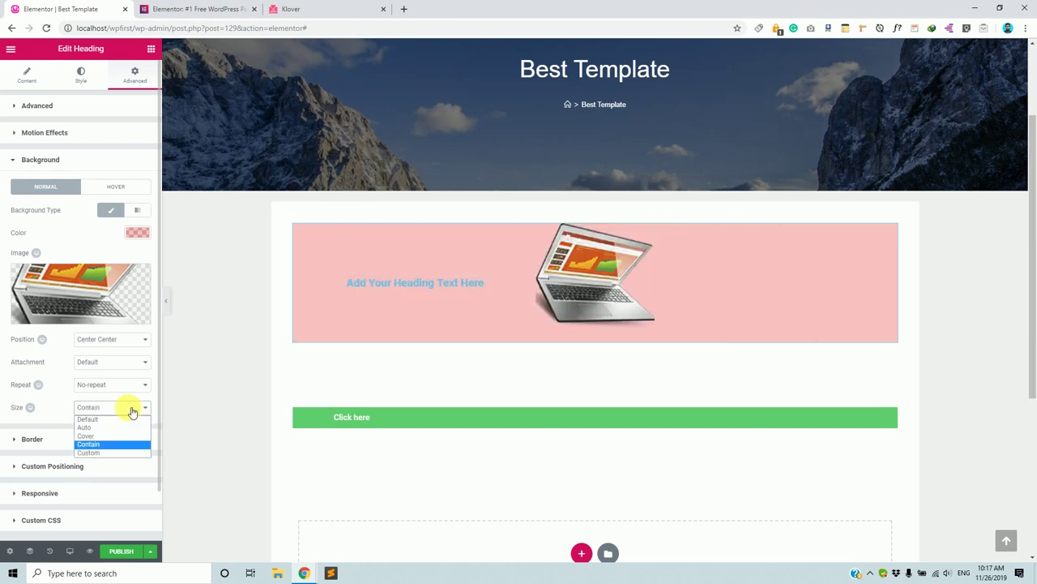
pyautogui.click(126, 454)
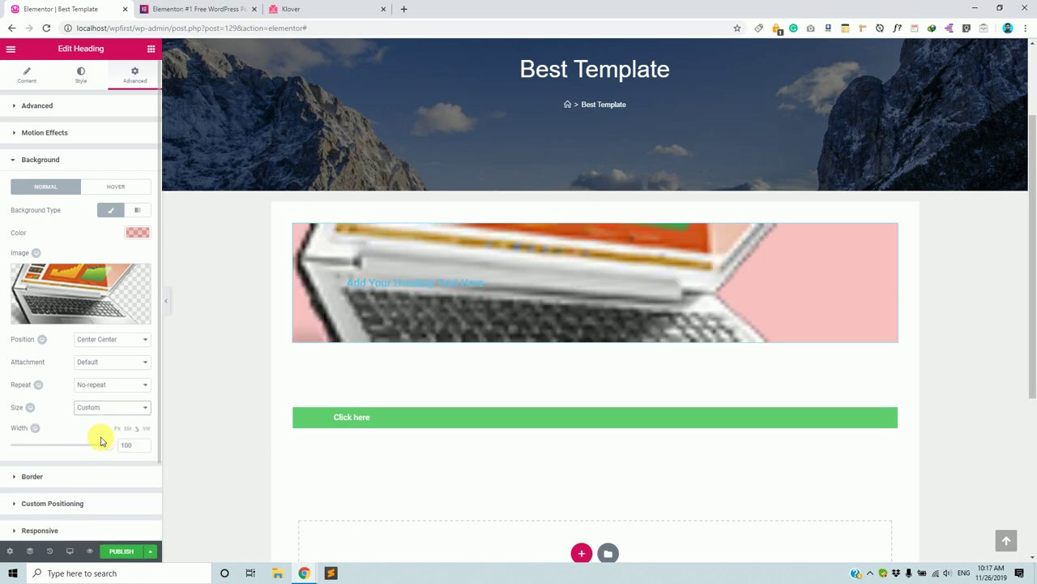
pyautogui.moveTo(140, 446); pyautogui.dragTo(117, 446)
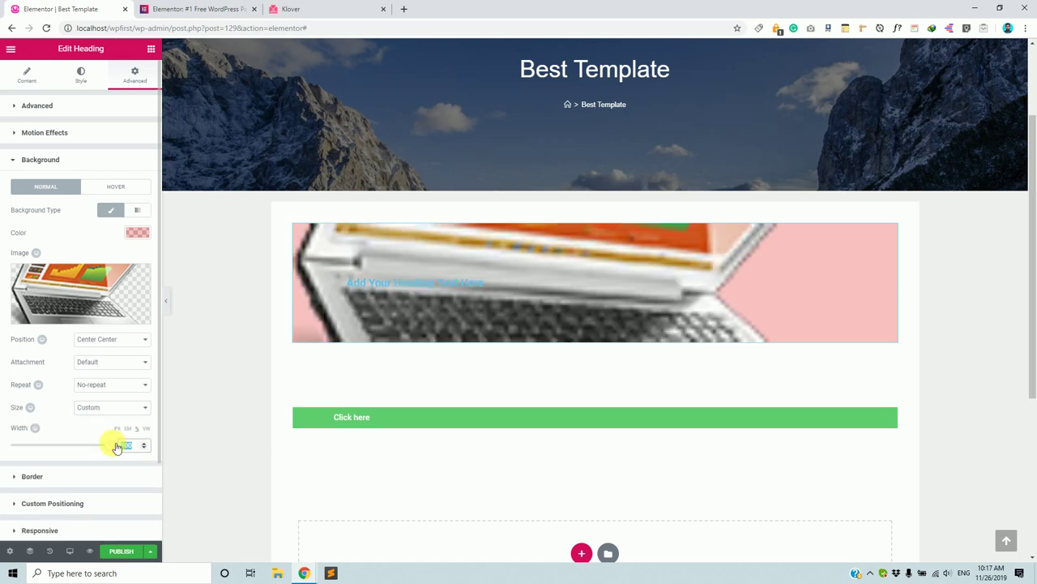
pyautogui.write('300')
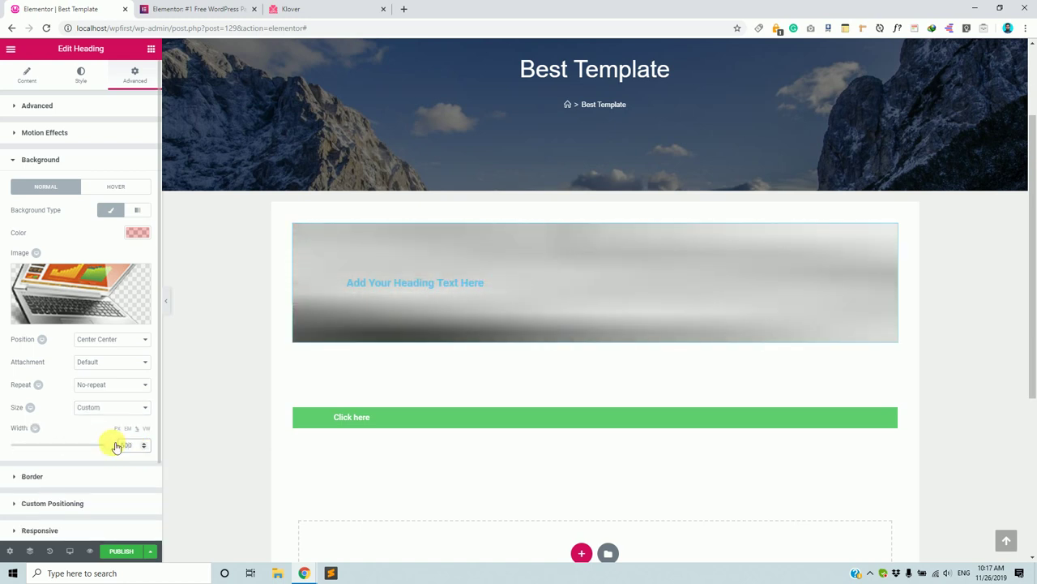
# - Return the size of the heading's background image to Default
pyautogui.moveTo(132, 445); pyautogui.dragTo(79, 444)
pyautogui.click(109, 408)
pyautogui.click(104, 419)
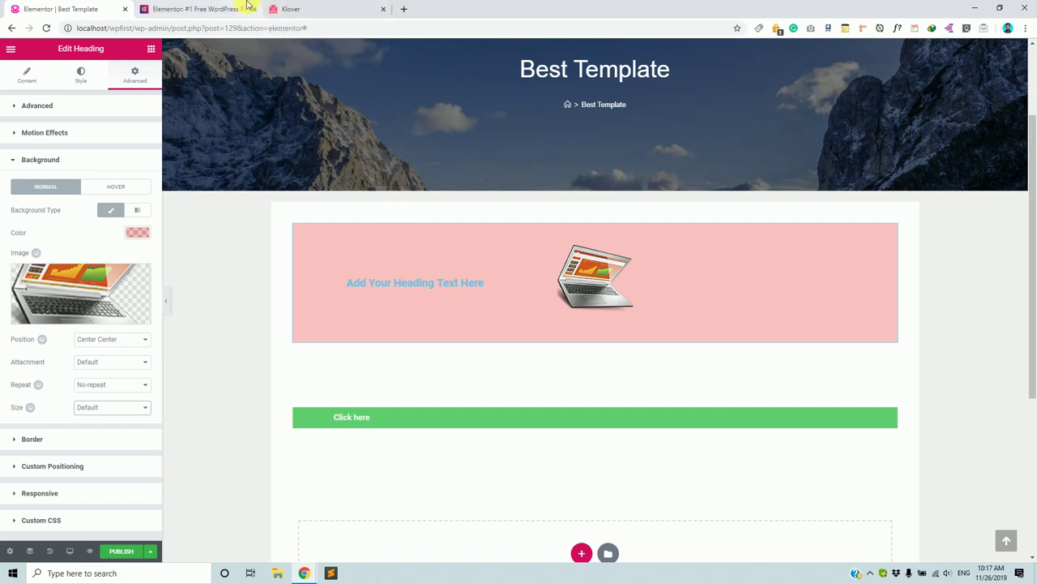
# - Open elementor.com in a new browser tab
pyautogui.click(310, 7)
pyautogui.click(404, 9)
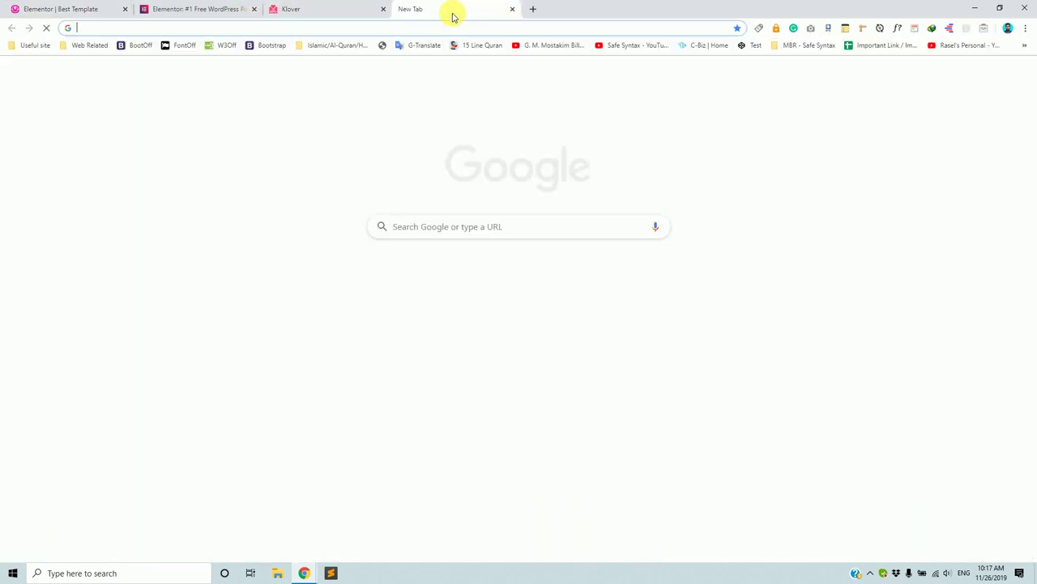
pyautogui.write('el')
pyautogui.press('Return')
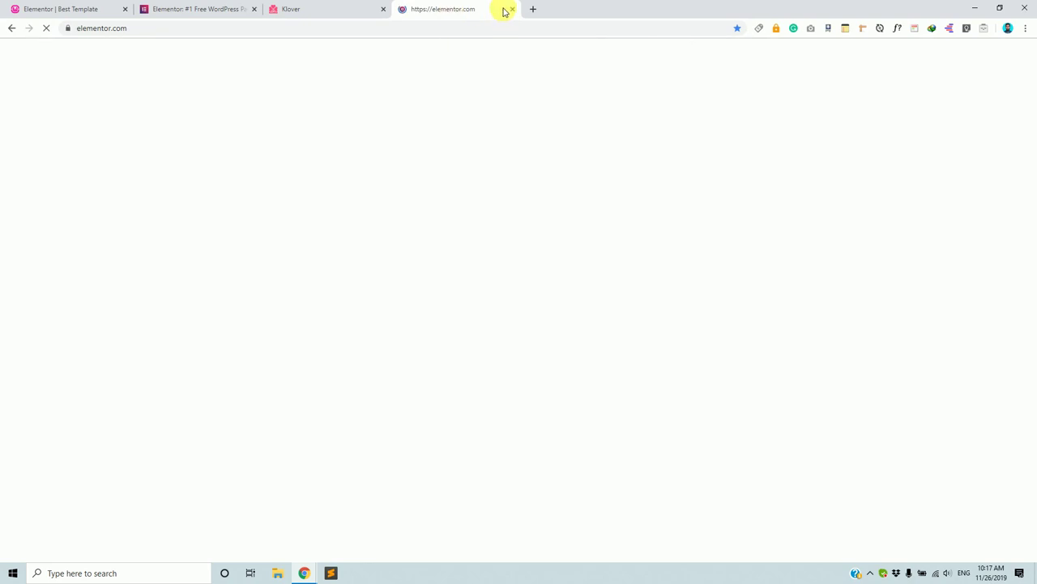
# - Search Google for "divi" in another new tab and open the Elegant Themes Divi page
pyautogui.click(536, 8)
pyautogui.write('d')
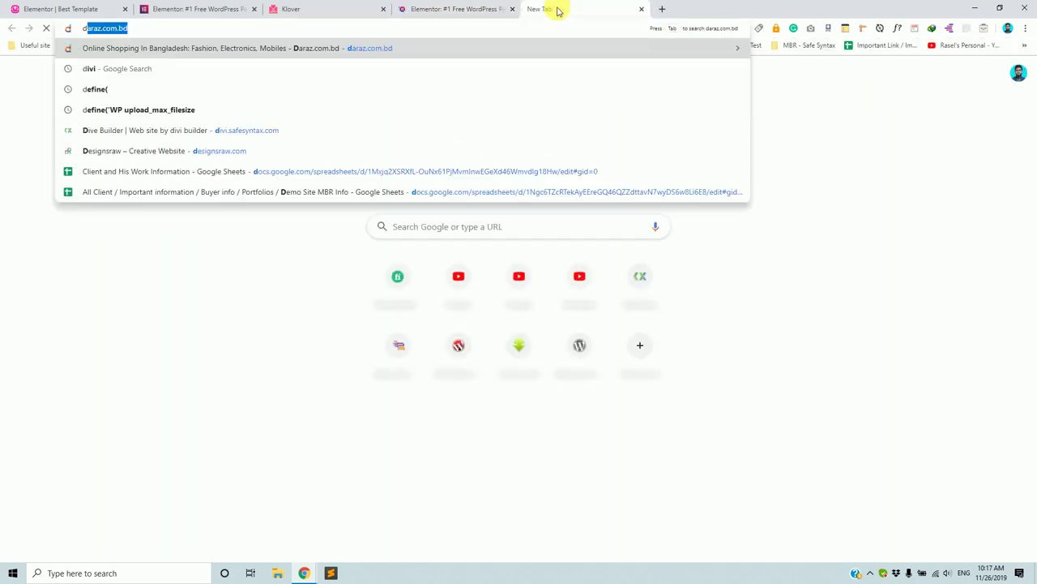
pyautogui.write('iv')
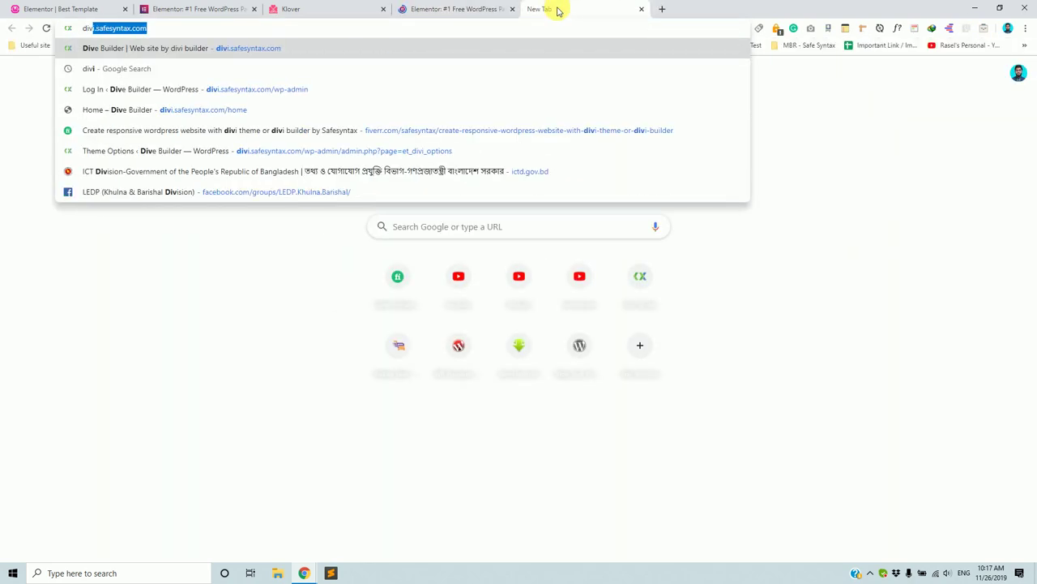
pyautogui.write('e')
pyautogui.press('BackSpace')
pyautogui.press('BackSpace')
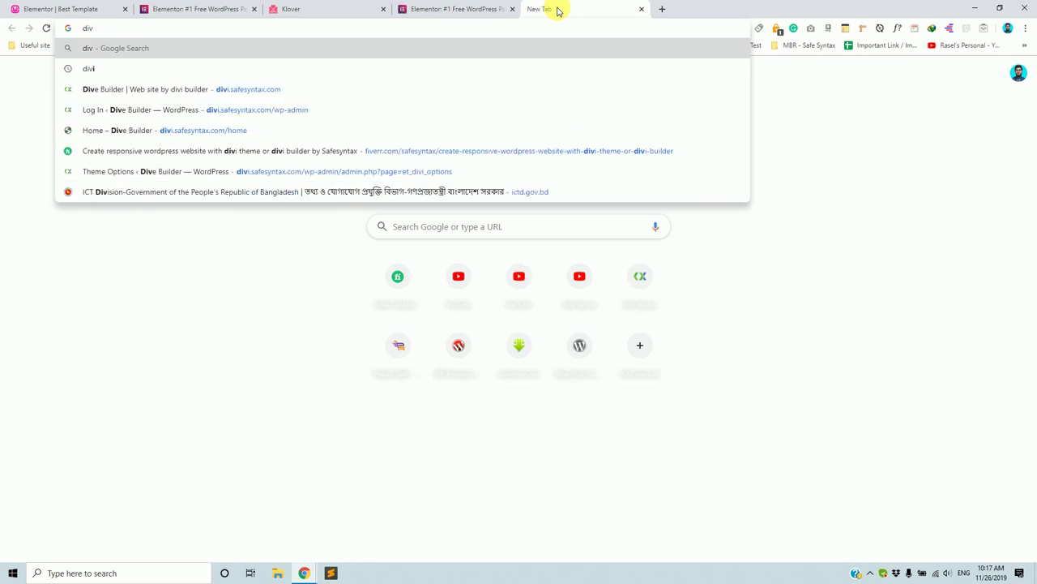
pyautogui.write('vi')
pyautogui.press('BackSpace')
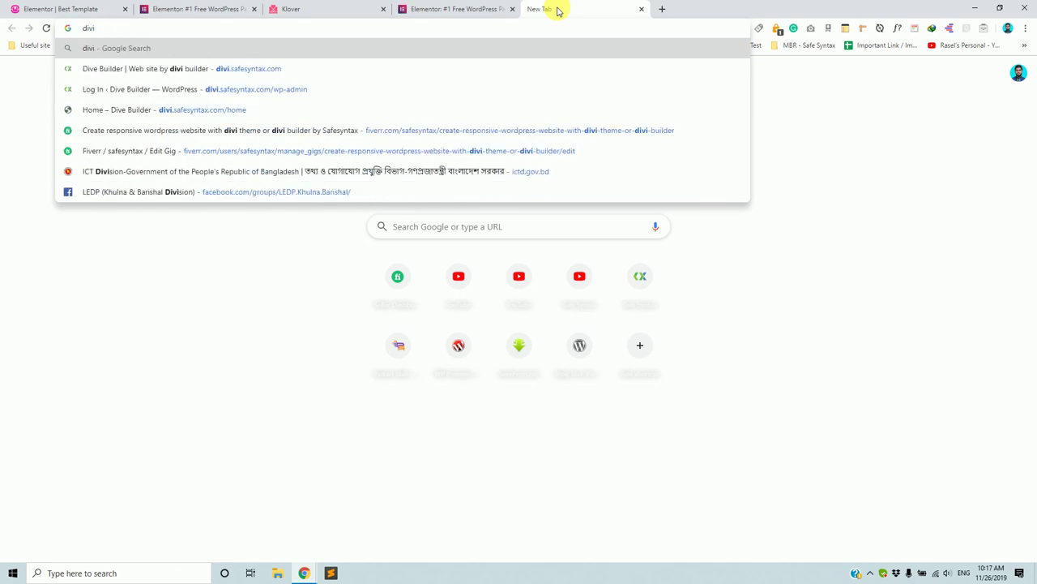
pyautogui.press('Return')
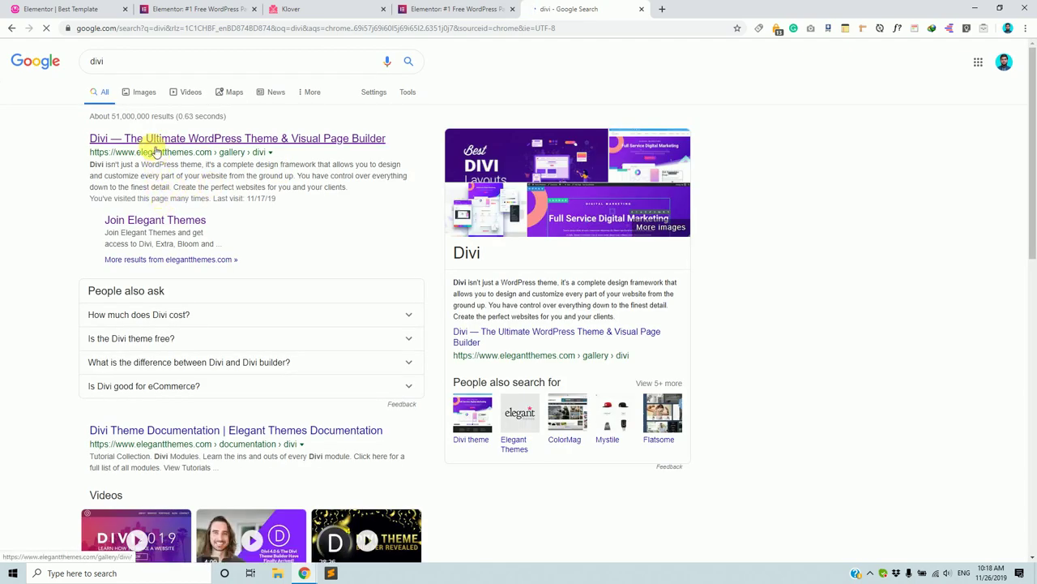
# - Switch to the elementor.com homepage and examine the section backgrounds down to the footer
pyautogui.click(453, 9)
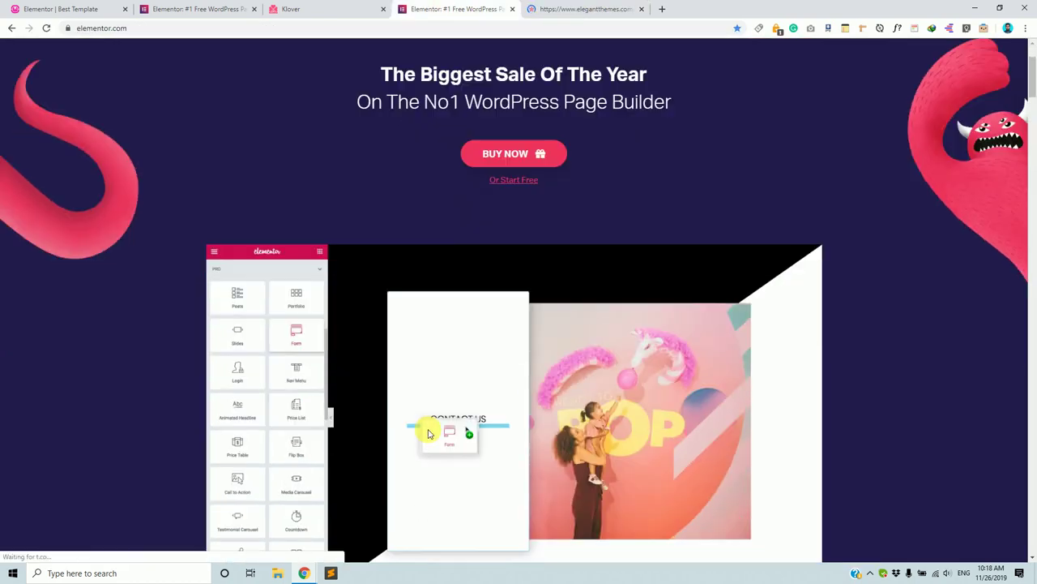
pyautogui.scroll(-10, 429, 434)
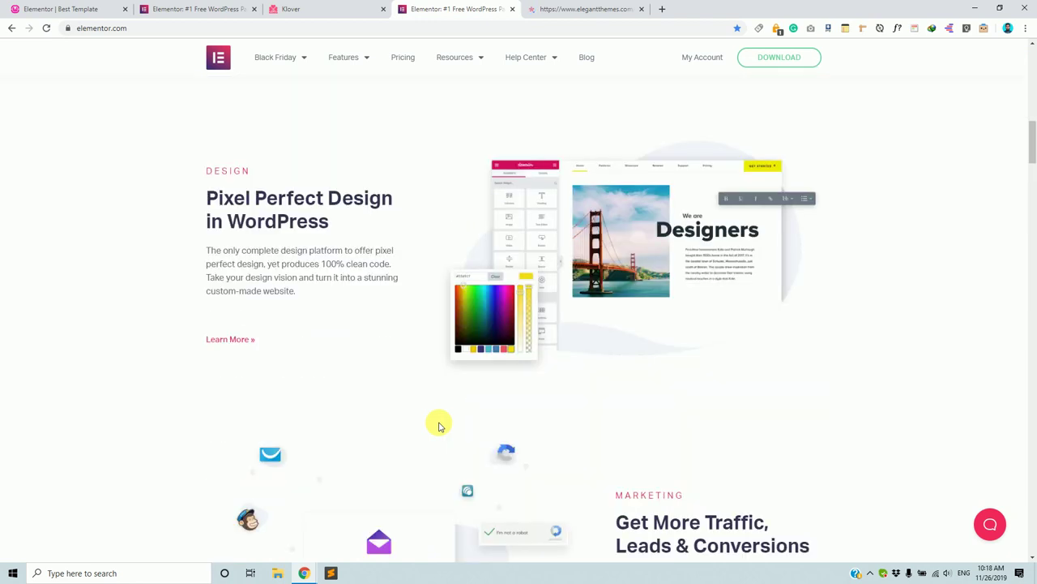
pyautogui.scroll(-15, 560, 320)
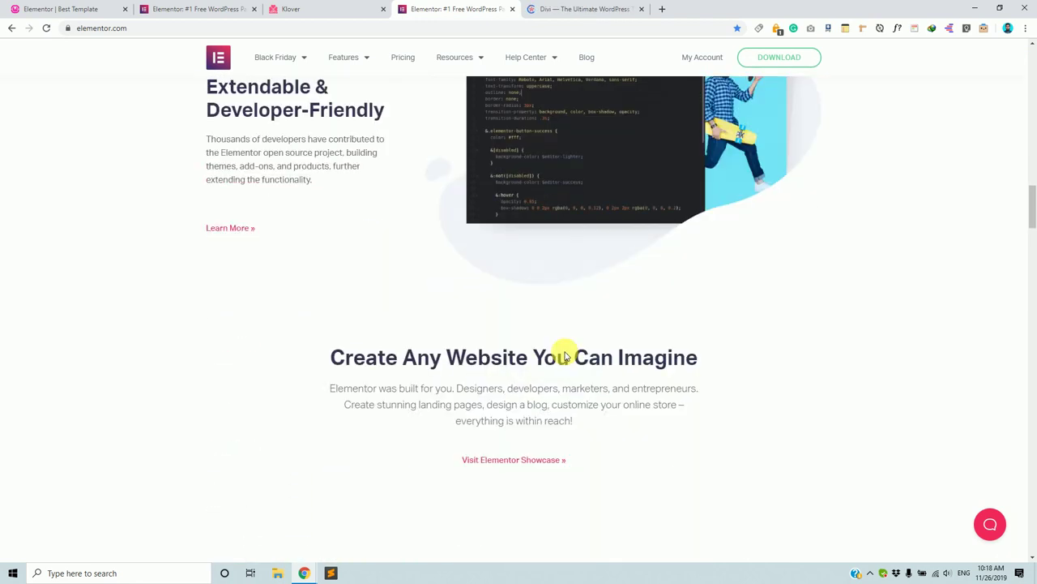
pyautogui.scroll(-9, 558, 367)
pyautogui.scroll(2, 475, 348)
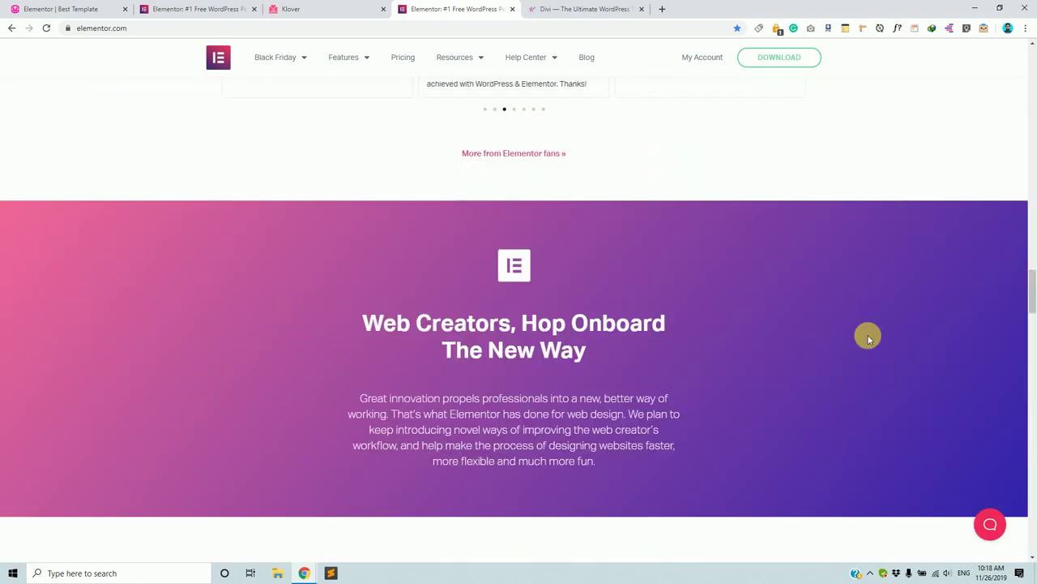
pyautogui.scroll(-20, 576, 389)
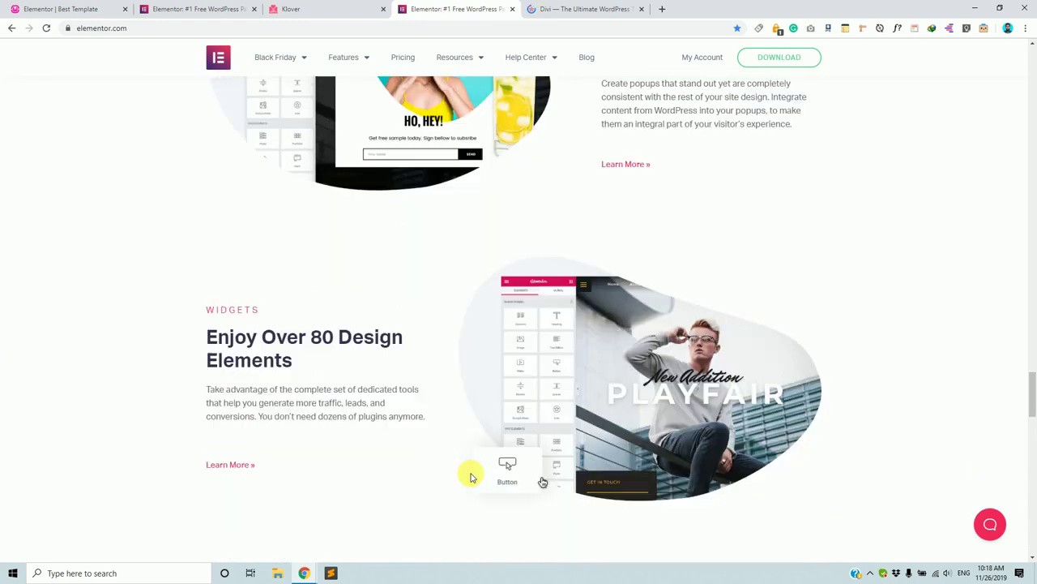
pyautogui.scroll(-15, 471, 476)
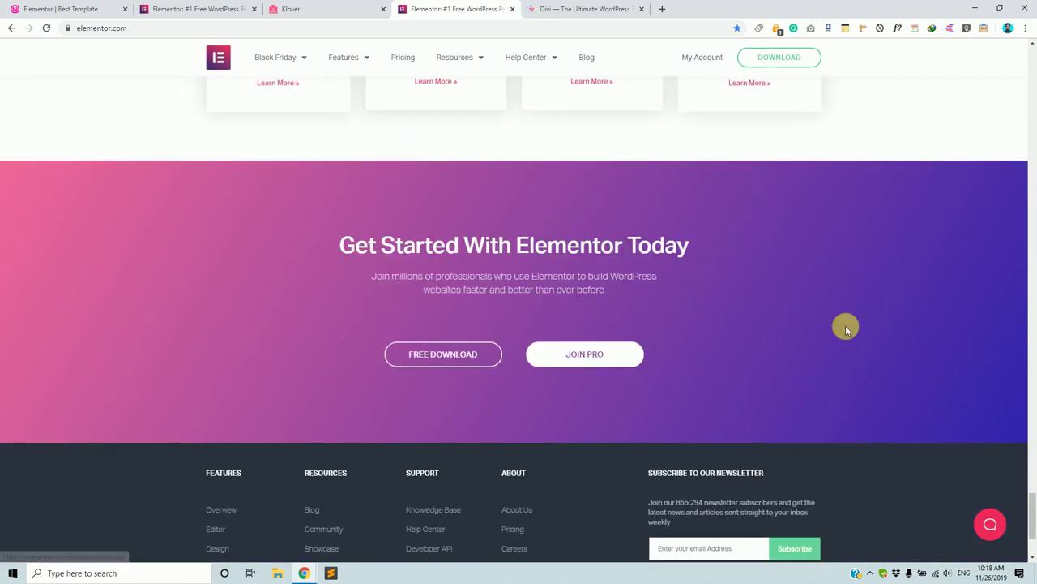
pyautogui.scroll(-3, 403, 428)
# - Switch to the Divi page and examine the backgrounds of its hero and Build Visually sections
pyautogui.click(579, 9)
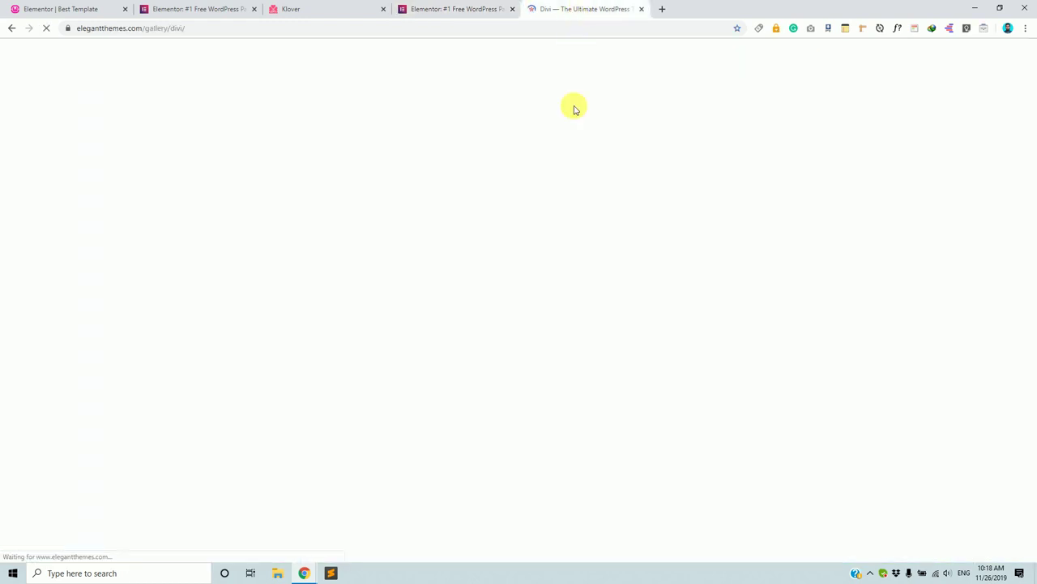
pyautogui.scroll(-3, 607, 338)
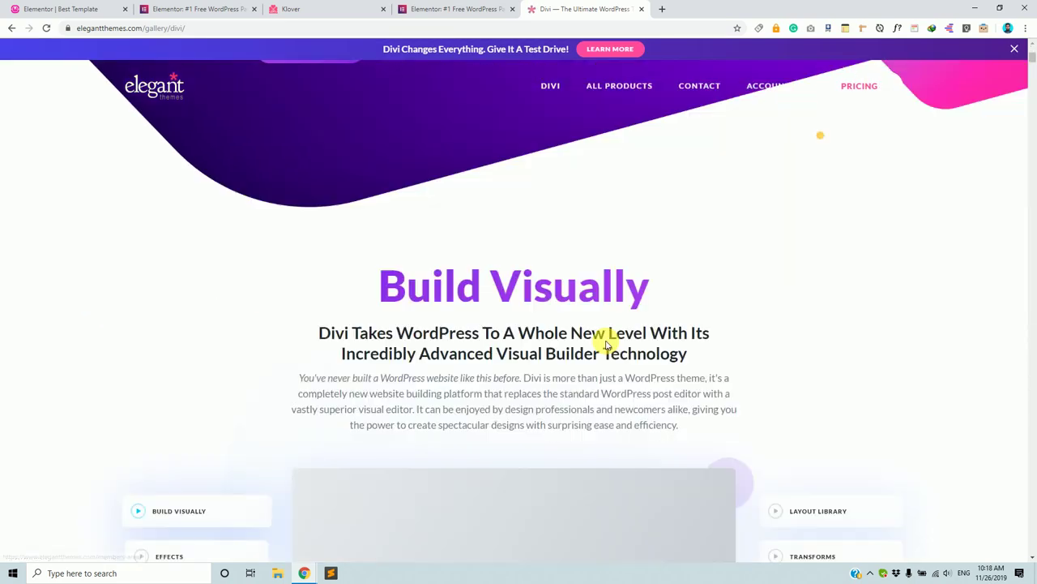
pyautogui.scroll(3, 606, 344)
pyautogui.scroll(-10, 479, 238)
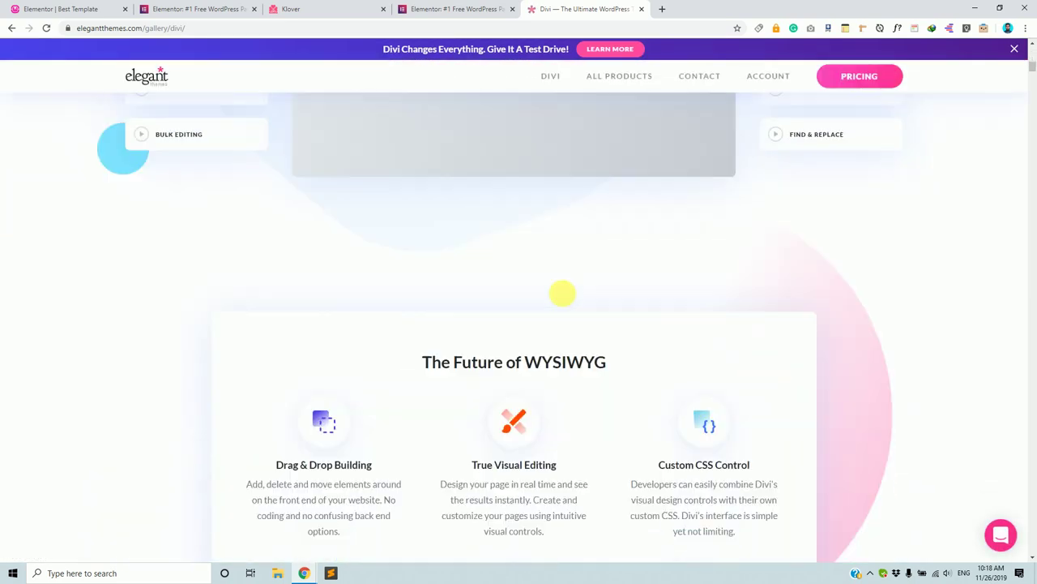
pyautogui.scroll(-2, 562, 297)
pyautogui.scroll(8, 557, 298)
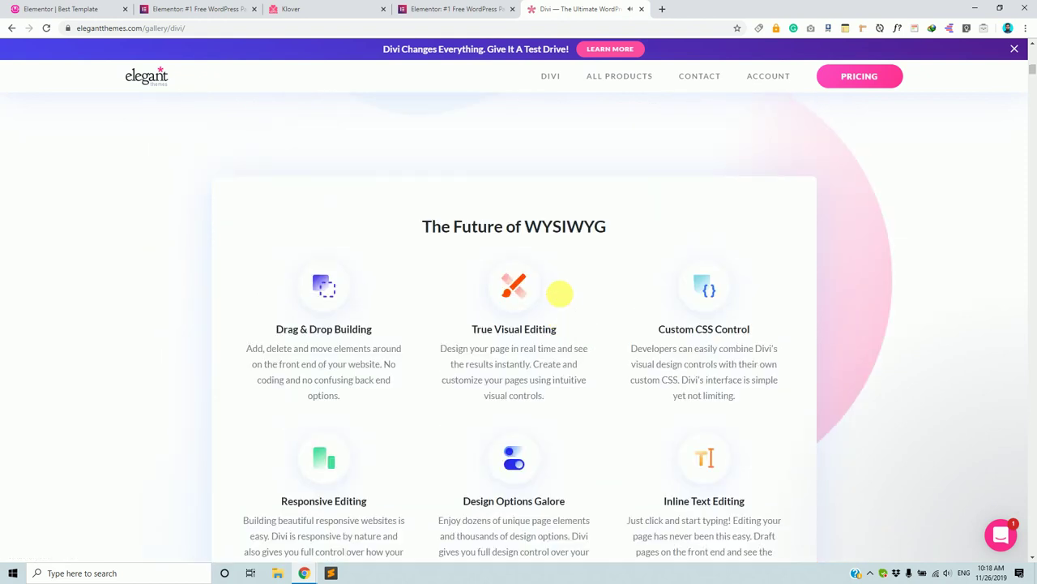
pyautogui.scroll(3, 559, 296)
pyautogui.scroll(-3, 408, 319)
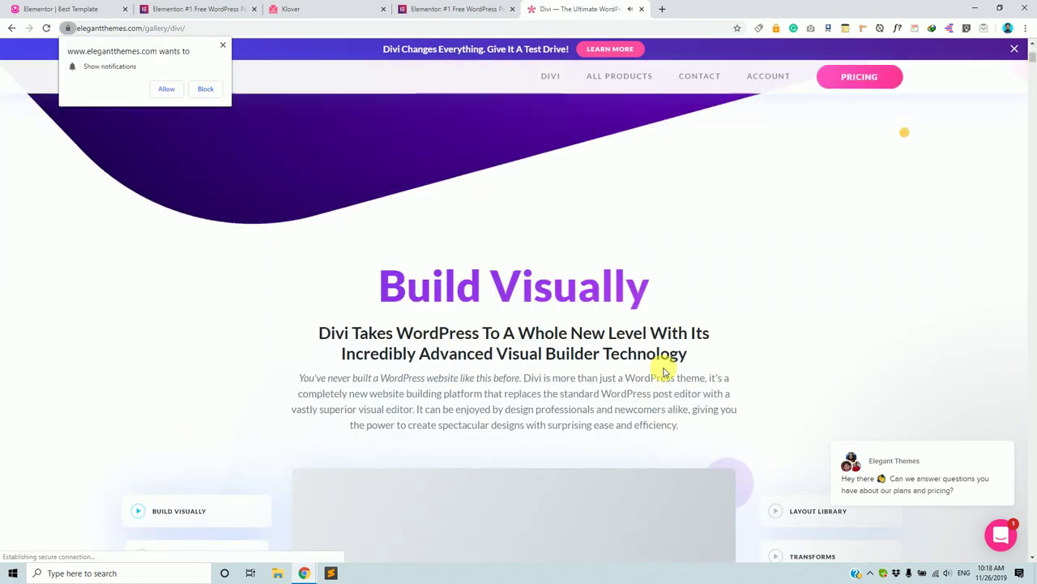
pyautogui.scroll(-3, 363, 409)
pyautogui.scroll(2, 380, 403)
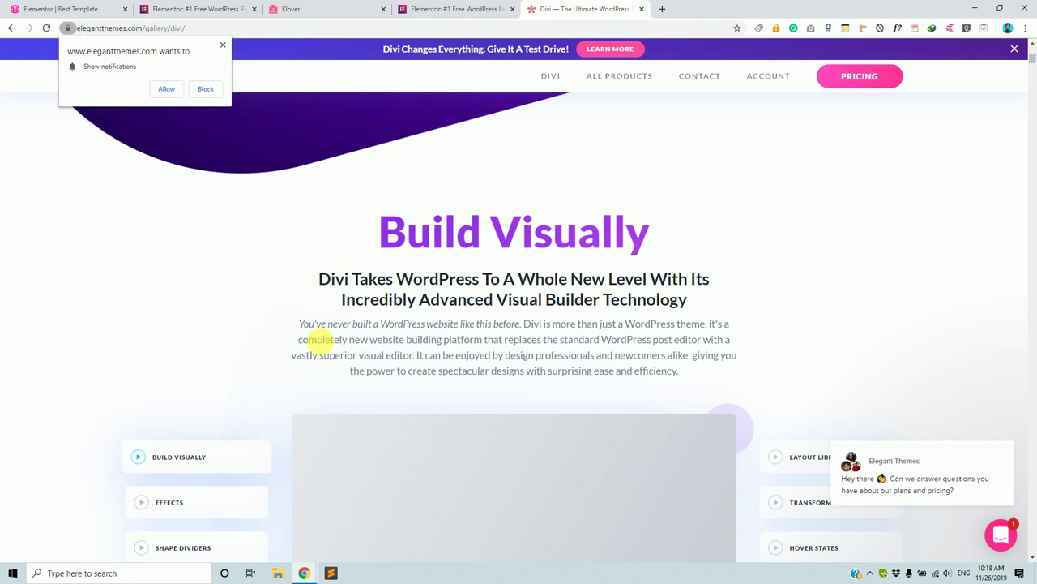
pyautogui.scroll(4, 321, 289)
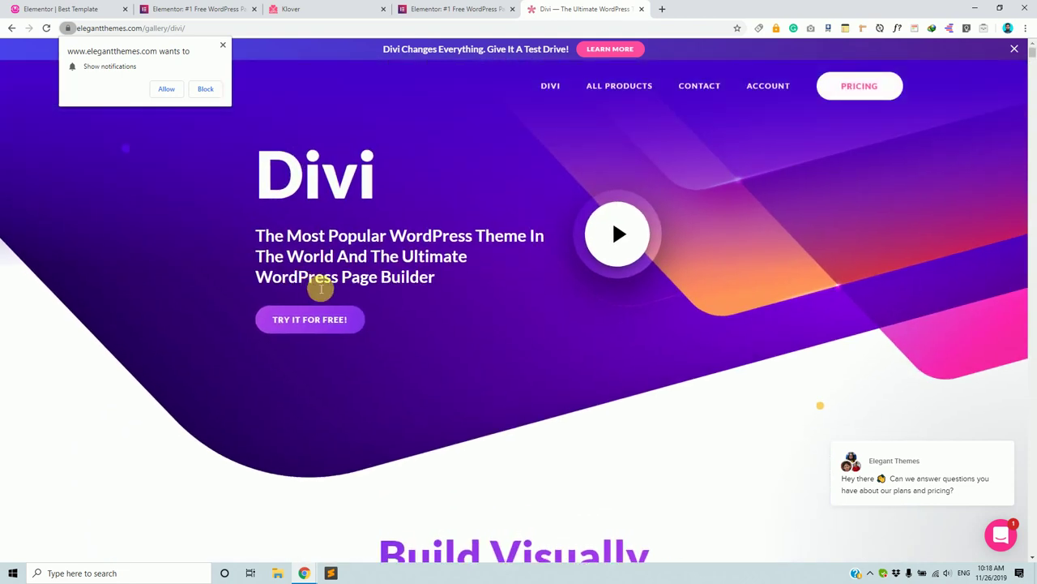
# - Examine the section backgrounds further down the Divi page and return to the Elementor editor
pyautogui.scroll(-10, 285, 253)
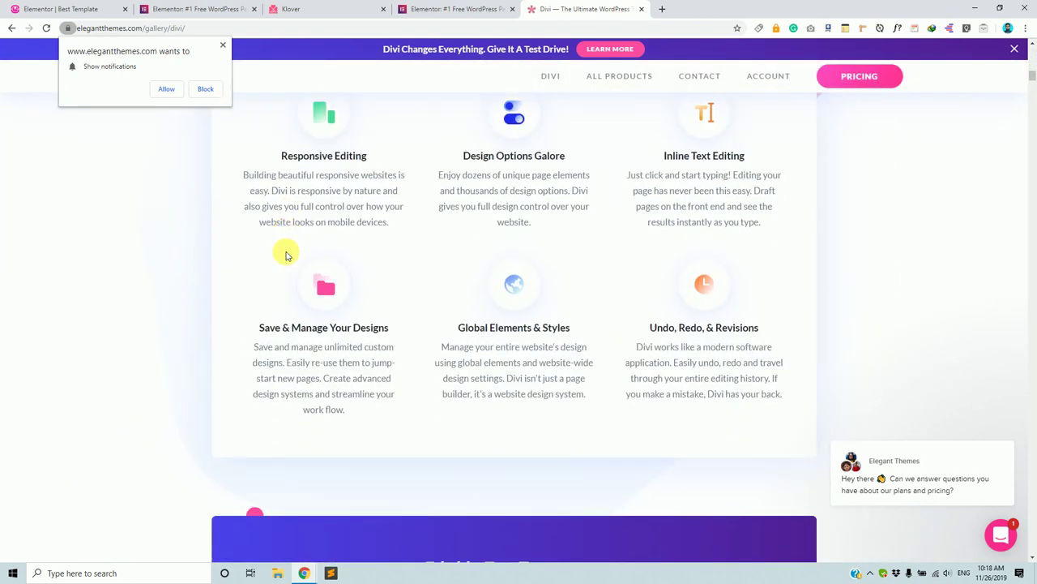
pyautogui.scroll(-10, 285, 256)
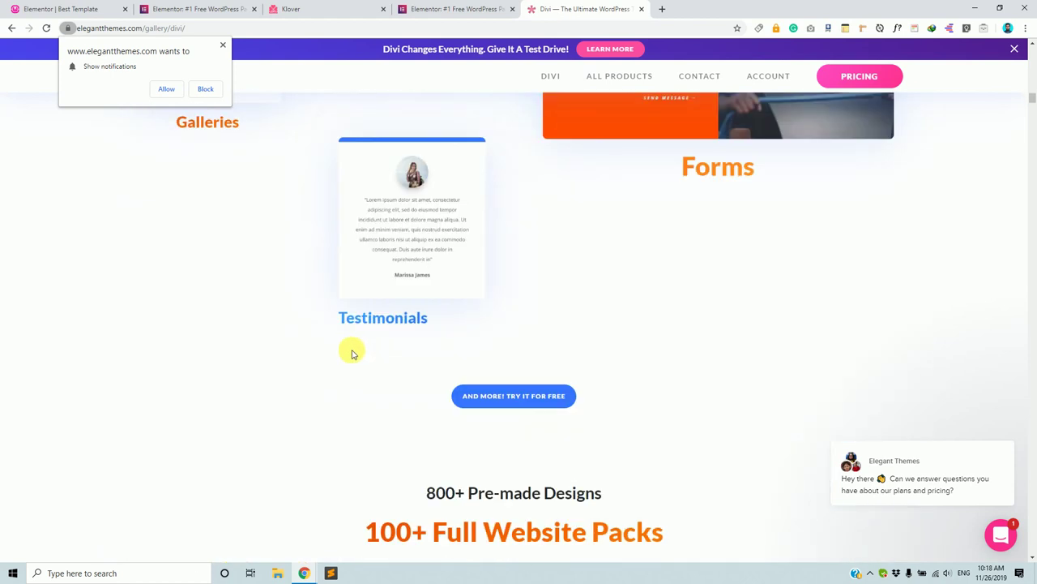
pyautogui.scroll(-2, 353, 354)
pyautogui.scroll(10, 405, 354)
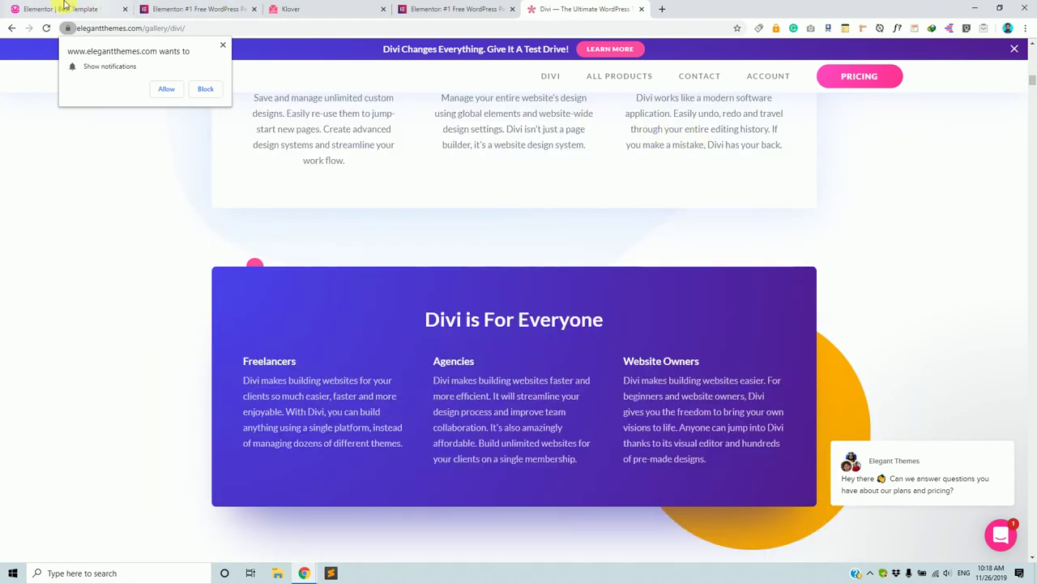
pyautogui.click(118, 8)
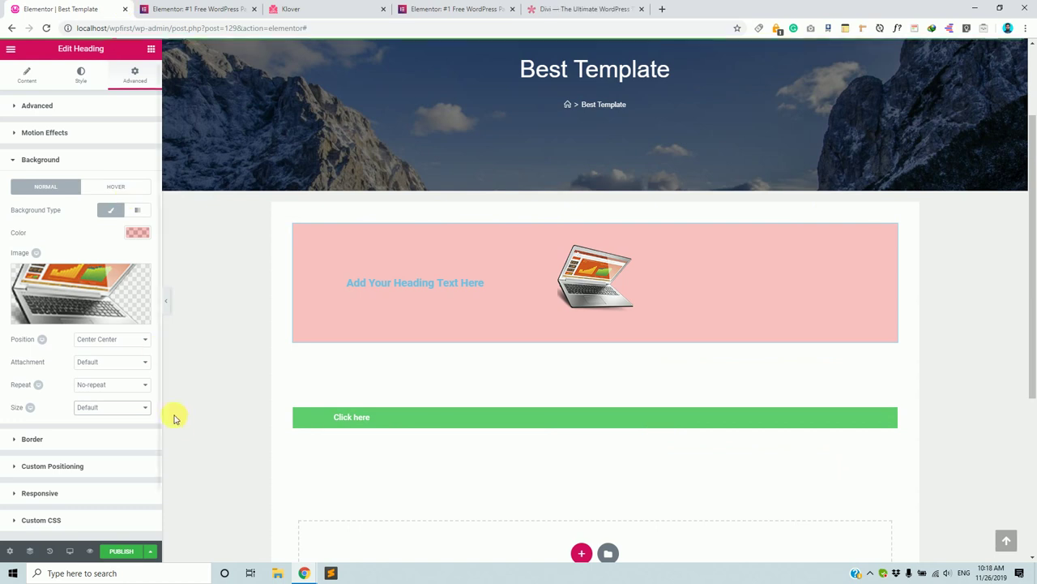
# - Open a new browser tab, switch back to the Divi page and dismiss its notification request
pyautogui.click(651, 9)
pyautogui.click(663, 9)
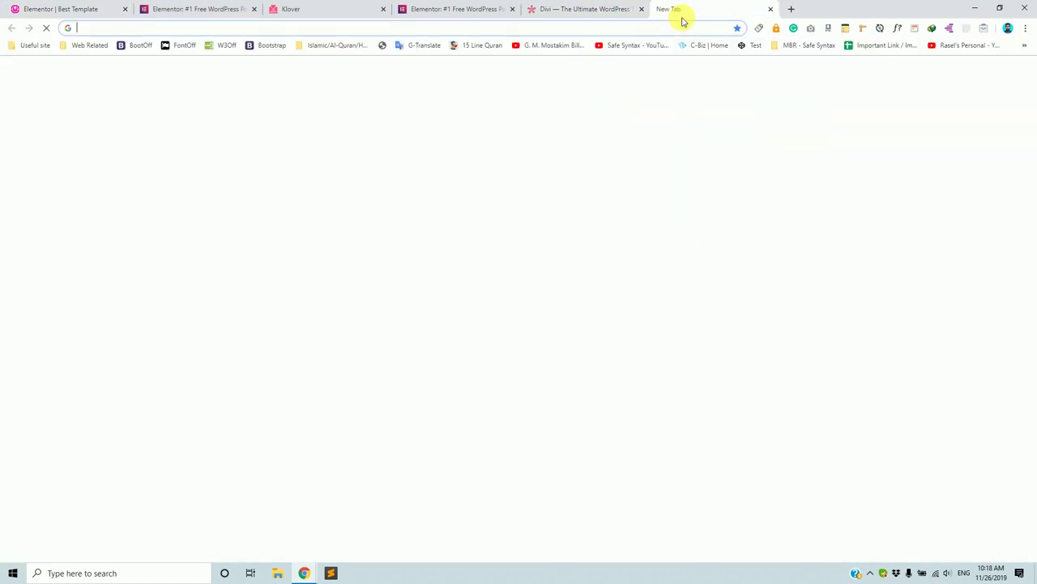
pyautogui.click(554, 7)
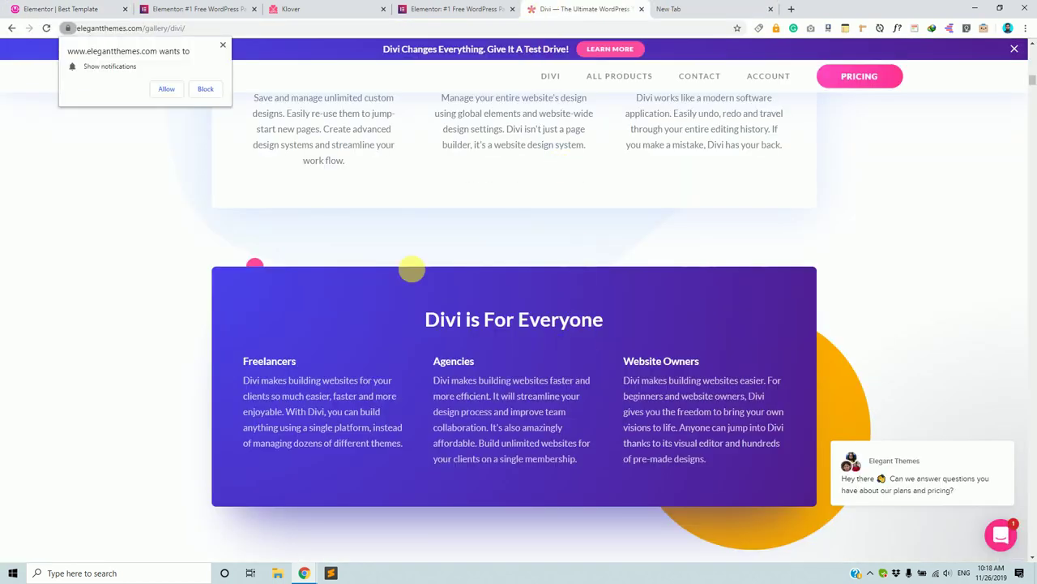
pyautogui.click(225, 45)
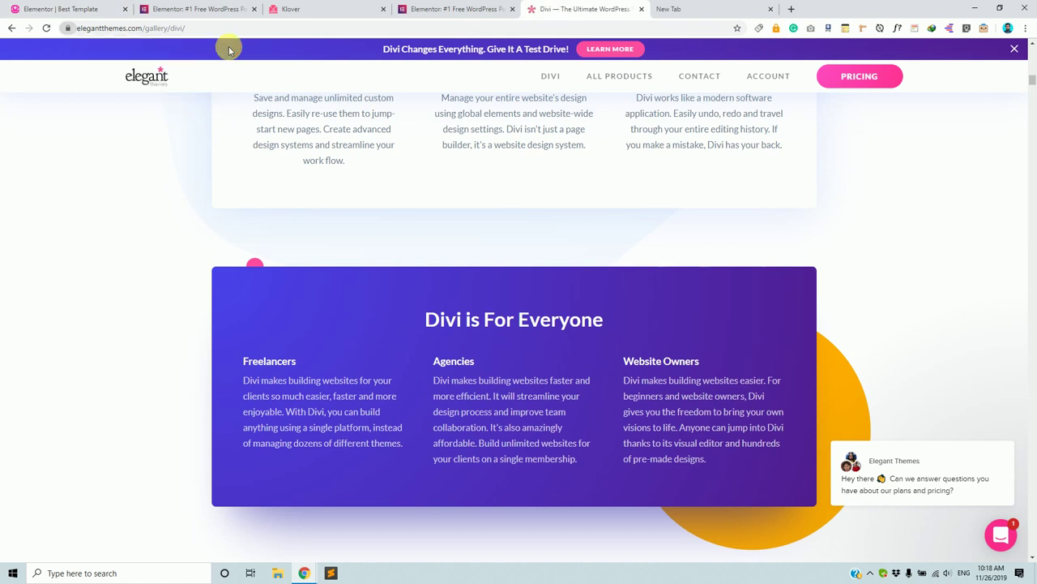
# - Return to the Best Template editor and examine the page from header to footer along with the heading's background settings
pyautogui.click(182, 6)
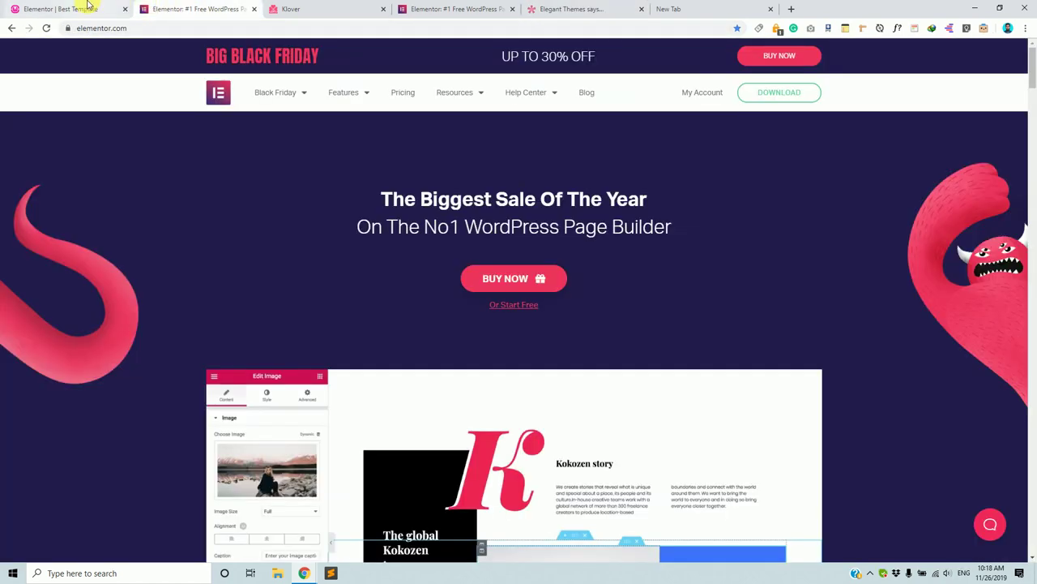
pyautogui.click(85, 8)
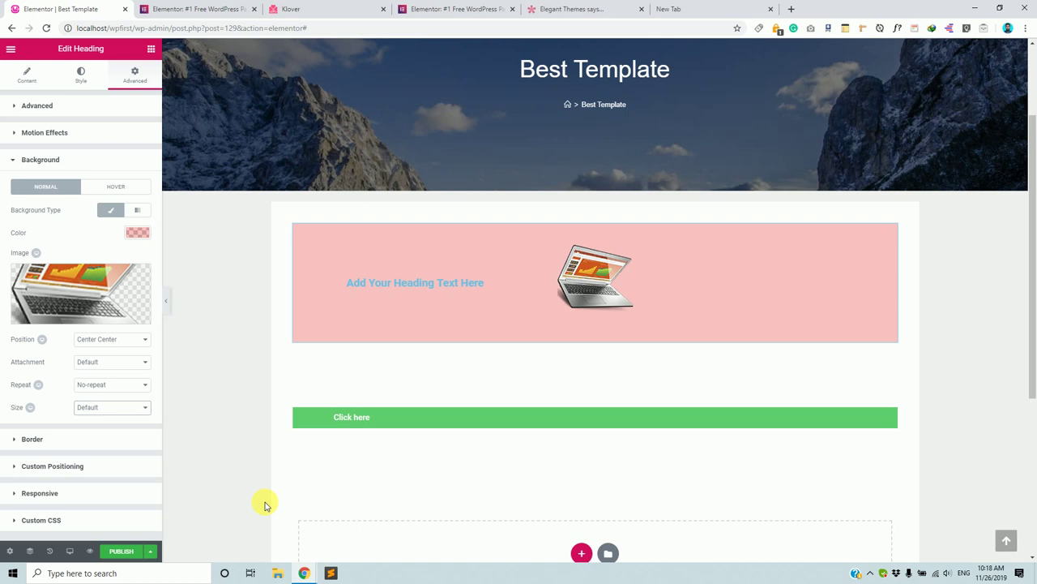
pyautogui.scroll(2, 499, 452)
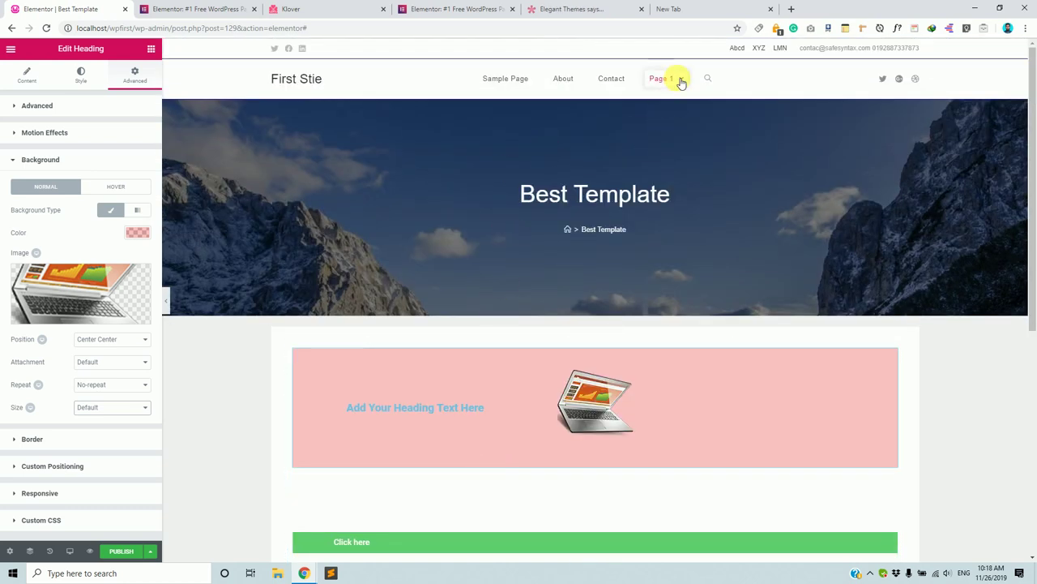
pyautogui.moveTo(682, 80)
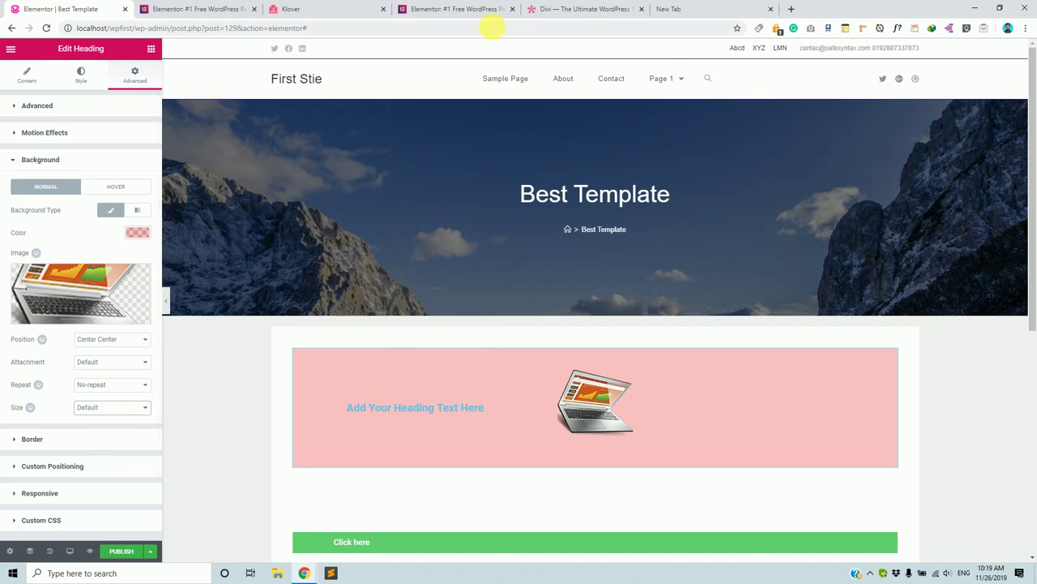
pyautogui.scroll(-5, 641, 308)
pyautogui.scroll(5, 641, 308)
pyautogui.scroll(-5, 641, 308)
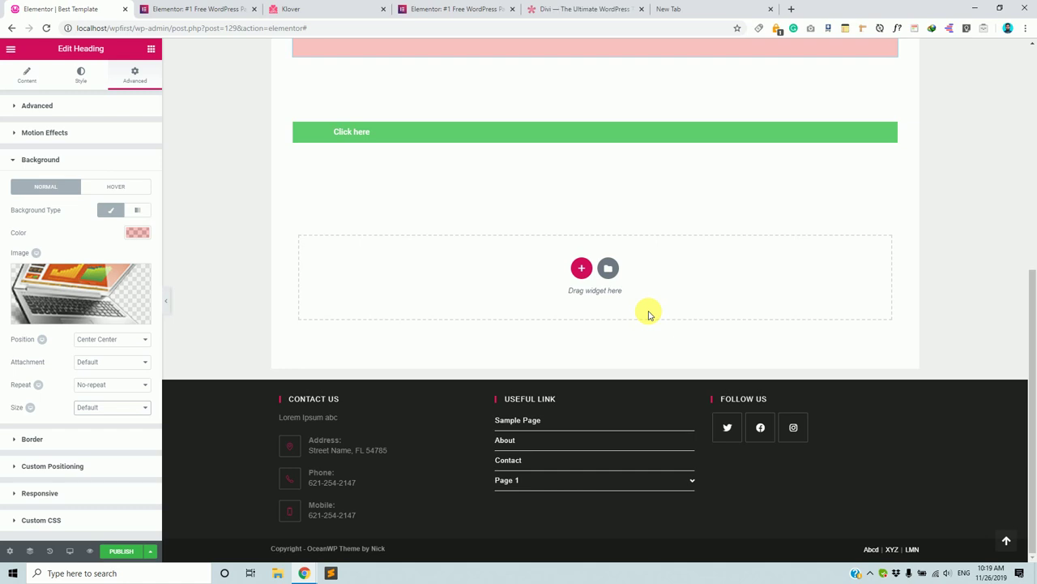
pyautogui.scroll(5, 644, 304)
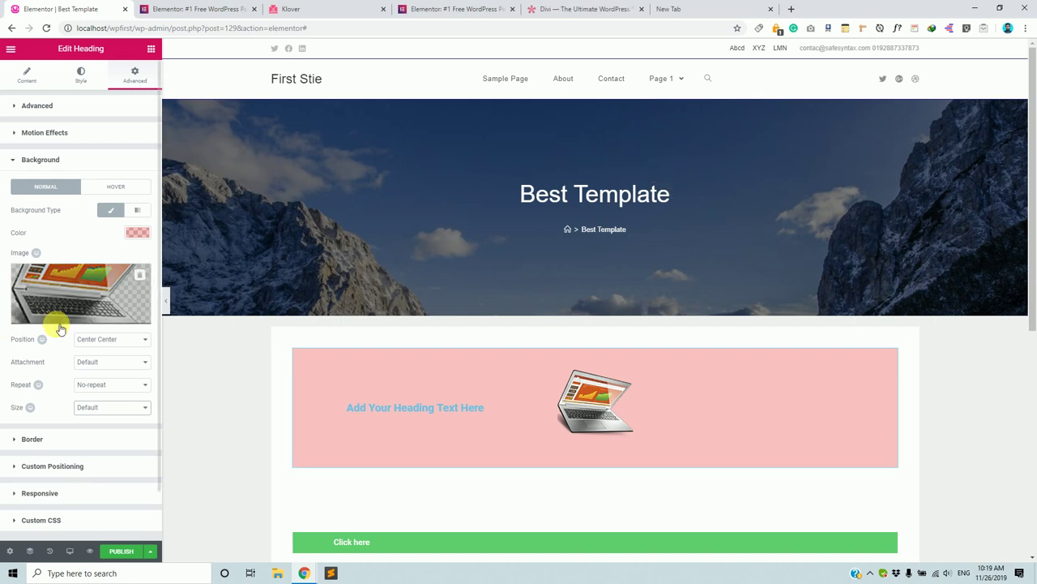
pyautogui.scroll(-1, 69, 333)
pyautogui.scroll(1, 130, 389)
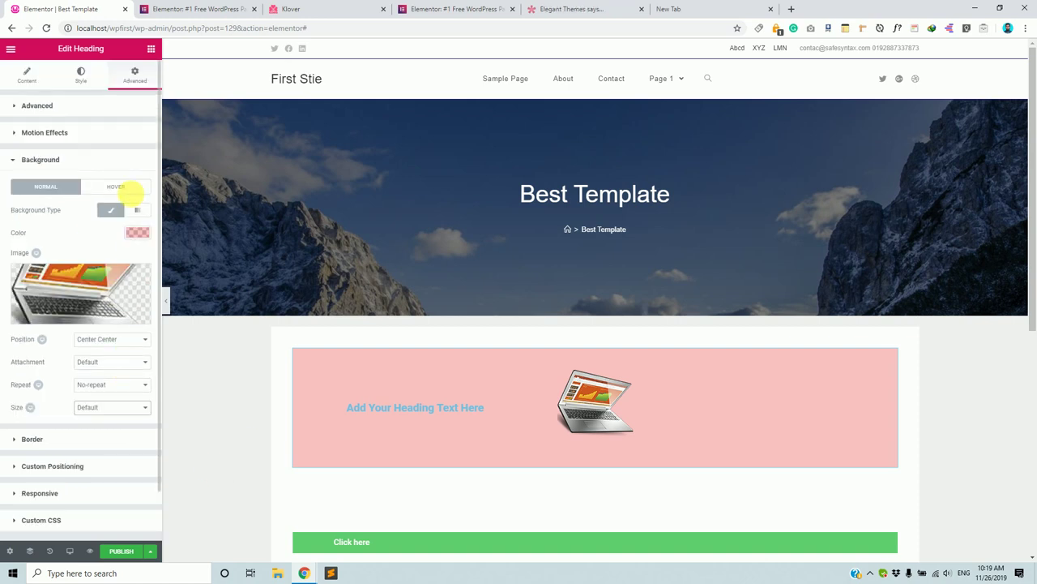
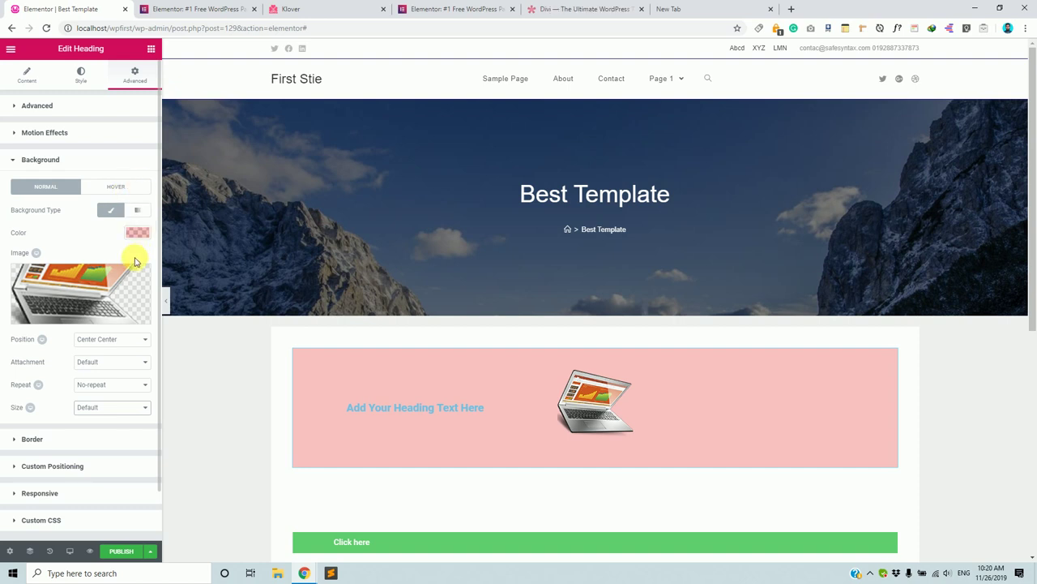
# - Switch the heading's normal background to a gradient and set its first color to a semi-transparent blue
pyautogui.click(146, 214)
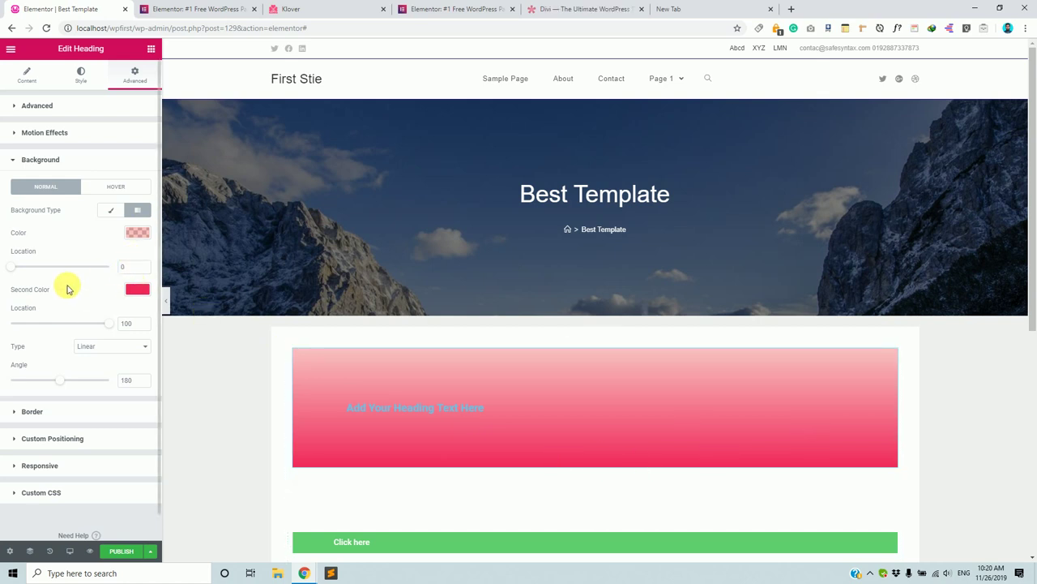
pyautogui.click(137, 233)
pyautogui.moveTo(81, 277); pyautogui.dragTo(84, 264)
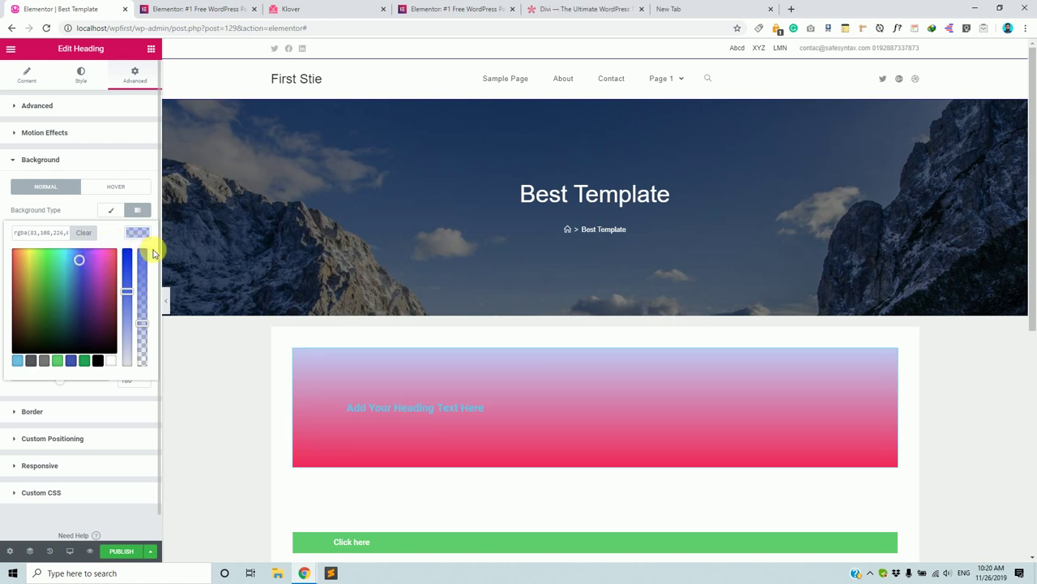
pyautogui.click(22, 210)
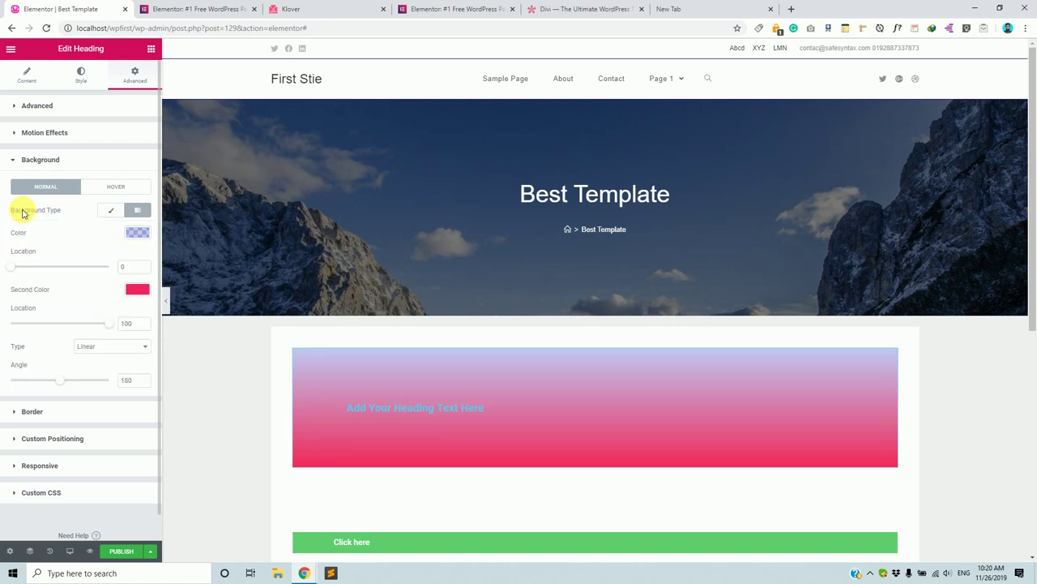
# - Set the second color of the heading's background gradient to a bright green
pyautogui.click(137, 290)
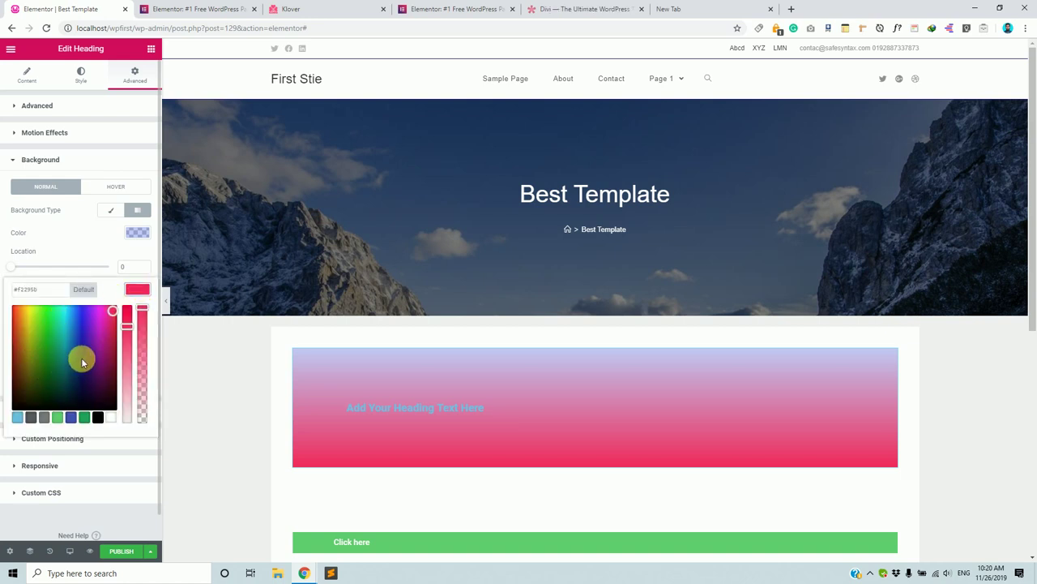
pyautogui.moveTo(104, 343)
pyautogui.mouseDown()
pyautogui.moveTo(106, 375)
pyautogui.moveTo(87, 364)
pyautogui.mouseUp()
pyautogui.moveTo(13, 318)
pyautogui.mouseDown()
pyautogui.moveTo(70, 325)
pyautogui.moveTo(65, 335)
pyautogui.moveTo(64, 320)
pyautogui.moveTo(47, 324)
pyautogui.mouseUp()
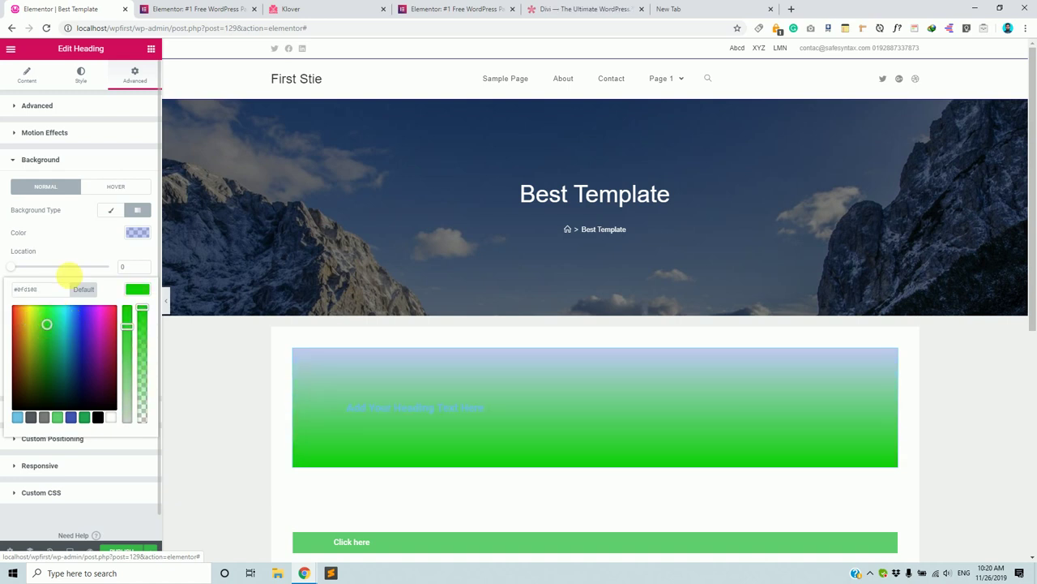
# - Set the heading's background gradient to first color location 5, second color location 82 and angle 250
pyautogui.click(79, 239)
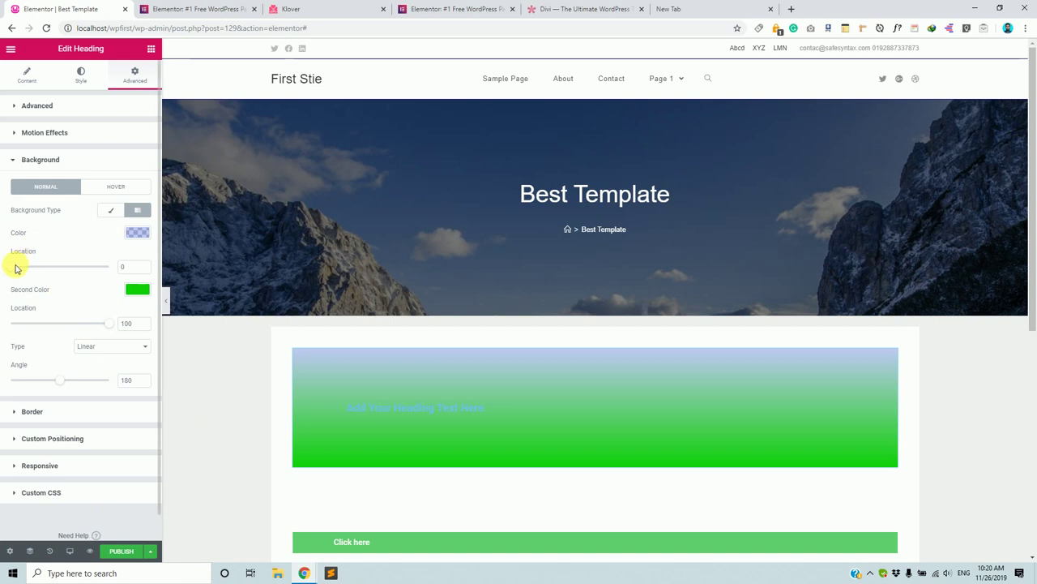
pyautogui.moveTo(14, 266)
pyautogui.mouseDown()
pyautogui.moveTo(63, 267)
pyautogui.moveTo(30, 268)
pyautogui.moveTo(49, 274)
pyautogui.moveTo(34, 279)
pyautogui.moveTo(41, 274)
pyautogui.moveTo(10, 274)
pyautogui.moveTo(23, 279)
pyautogui.mouseUp()
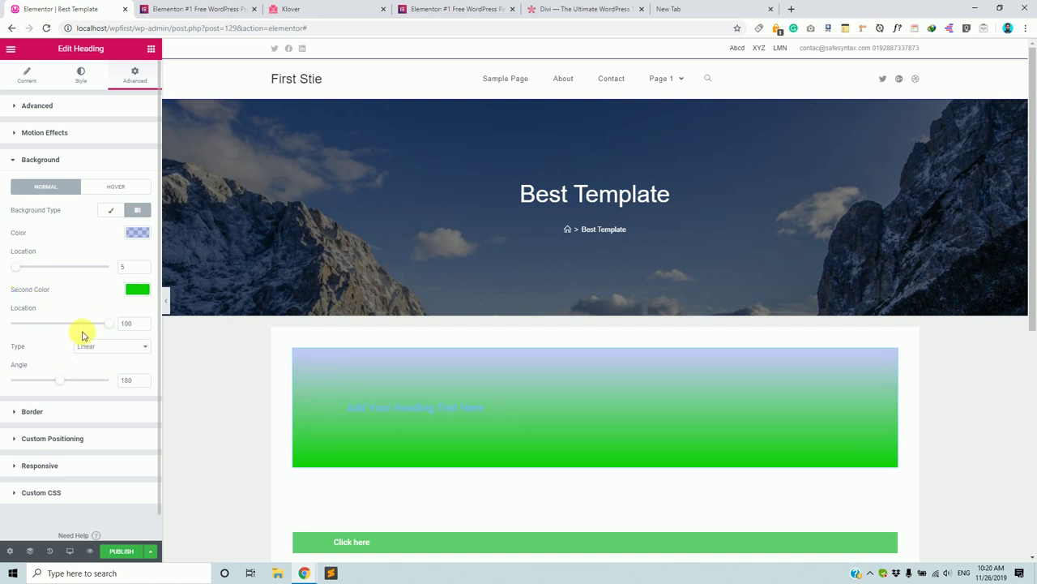
pyautogui.moveTo(129, 324); pyautogui.dragTo(91, 331)
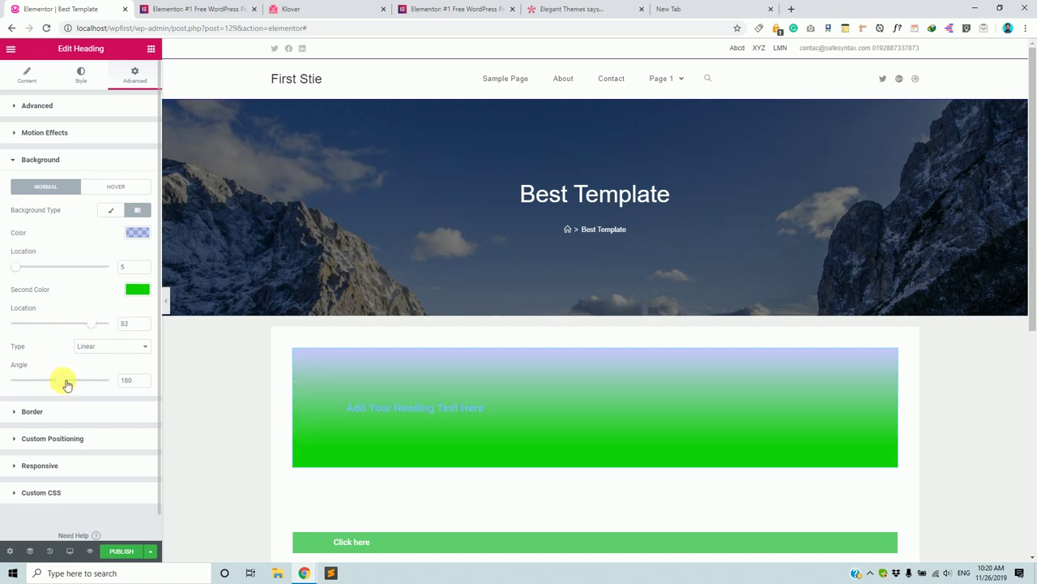
pyautogui.moveTo(67, 385); pyautogui.dragTo(91, 381)
pyautogui.moveTo(103, 380)
pyautogui.mouseDown()
pyautogui.moveTo(47, 382)
pyautogui.moveTo(111, 398)
pyautogui.moveTo(69, 389)
pyautogui.moveTo(92, 392)
pyautogui.mouseUp()
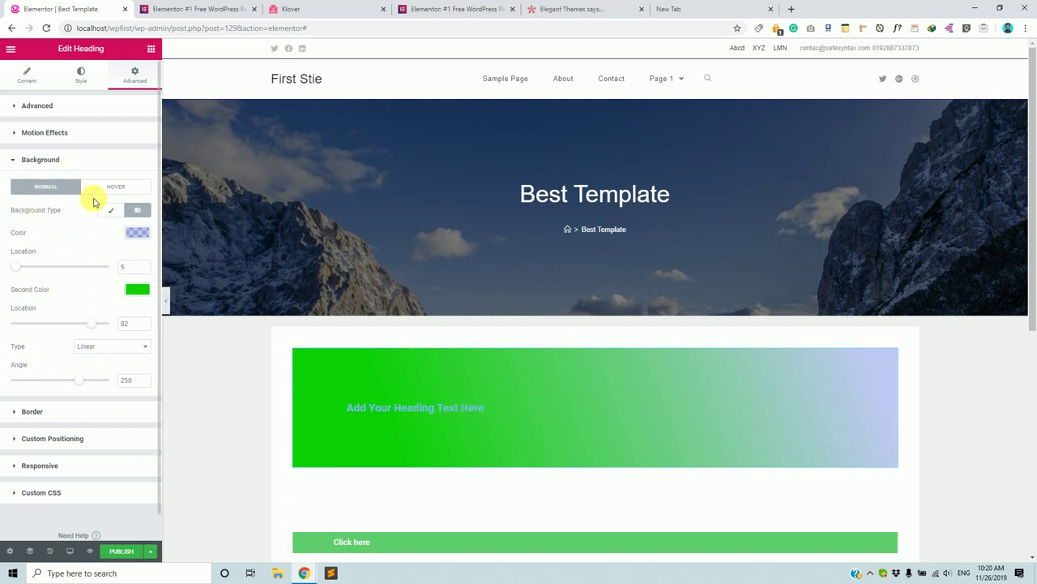
pyautogui.click(120, 188)
# - Open designsraw.com in a new browser tab
pyautogui.click(729, 9)
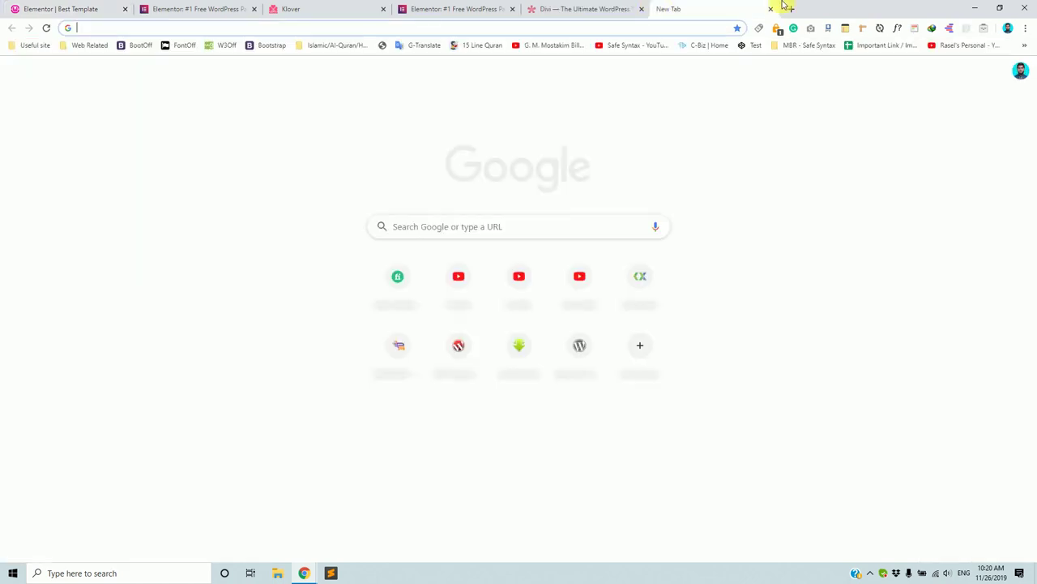
pyautogui.click(794, 10)
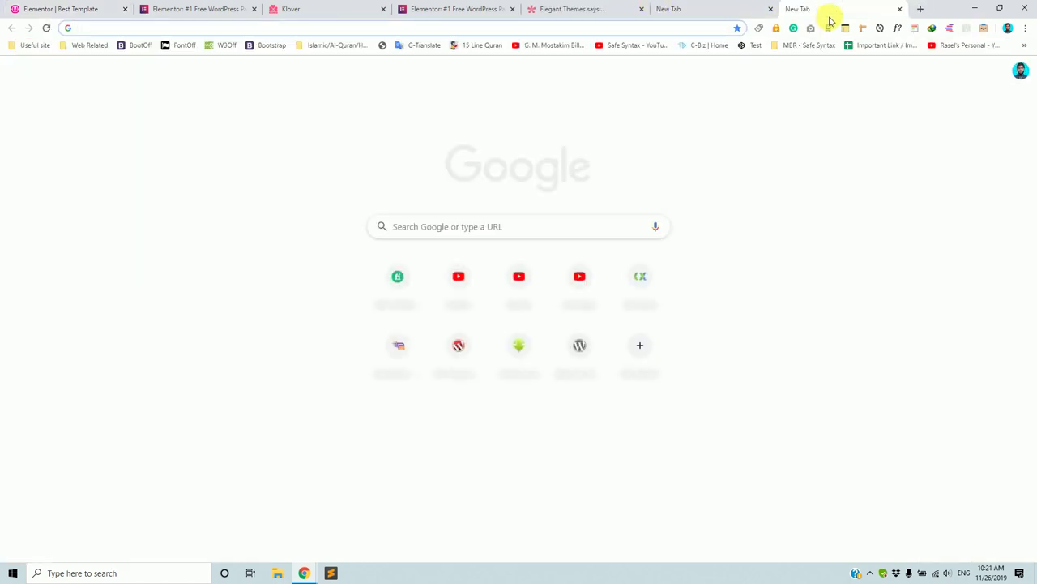
pyautogui.write('de')
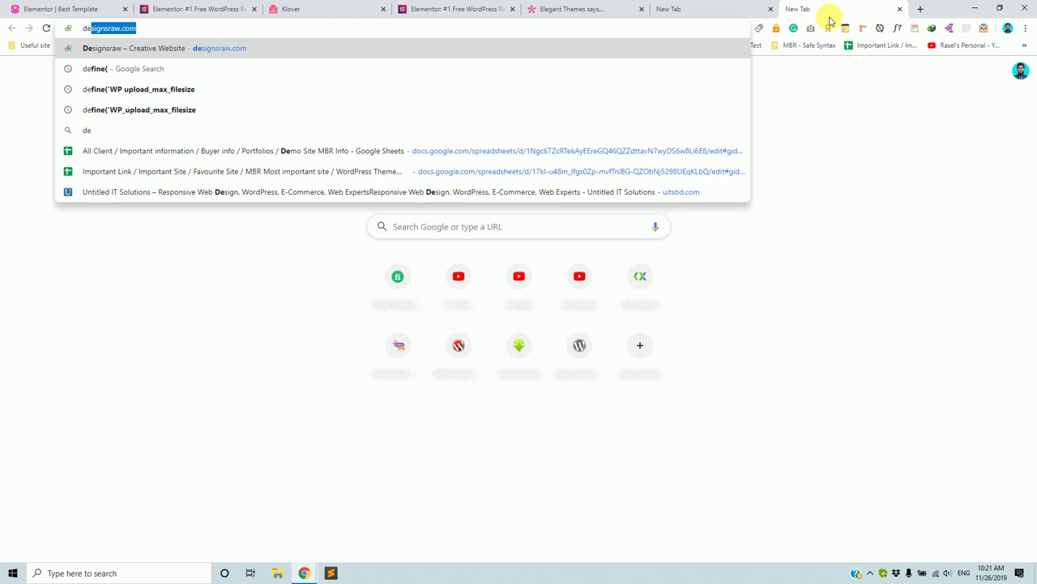
pyautogui.press('Return')
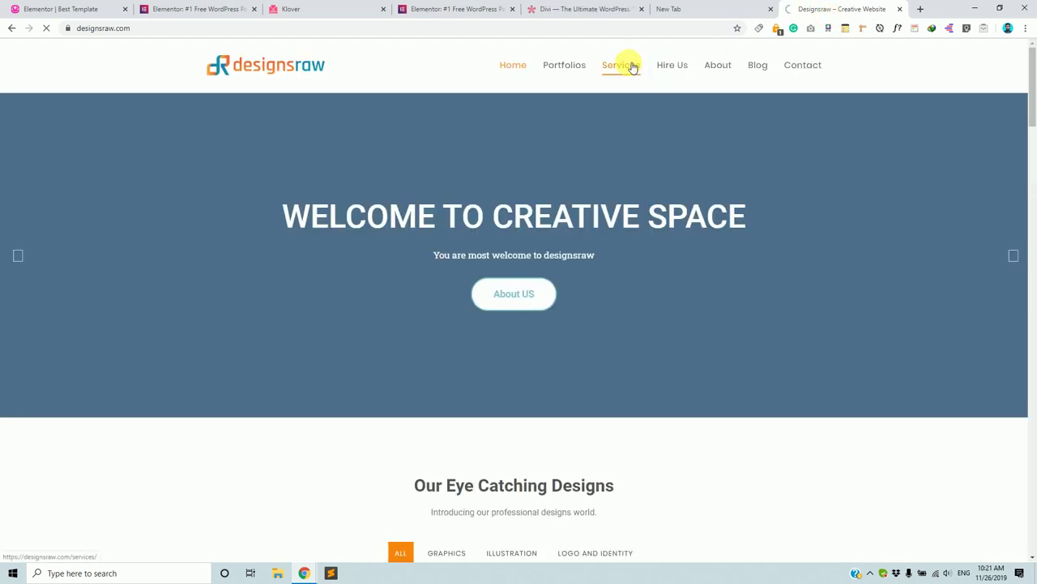
# - Open the site's Services and Hire Us pages and look through the Services page's FAQ and footer
pyautogui.middleClick(685, 69)
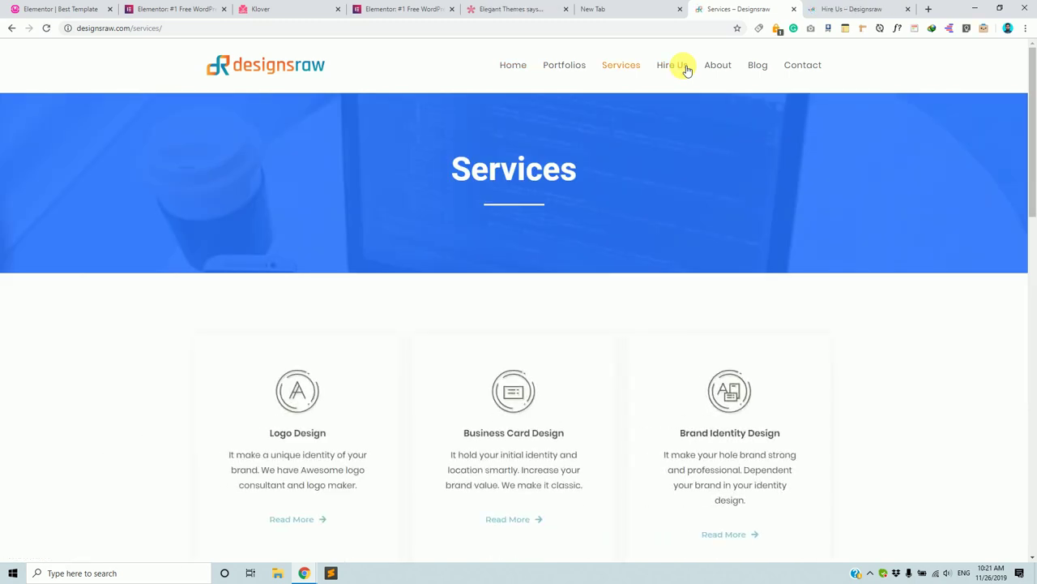
pyautogui.scroll(-15, 732, 123)
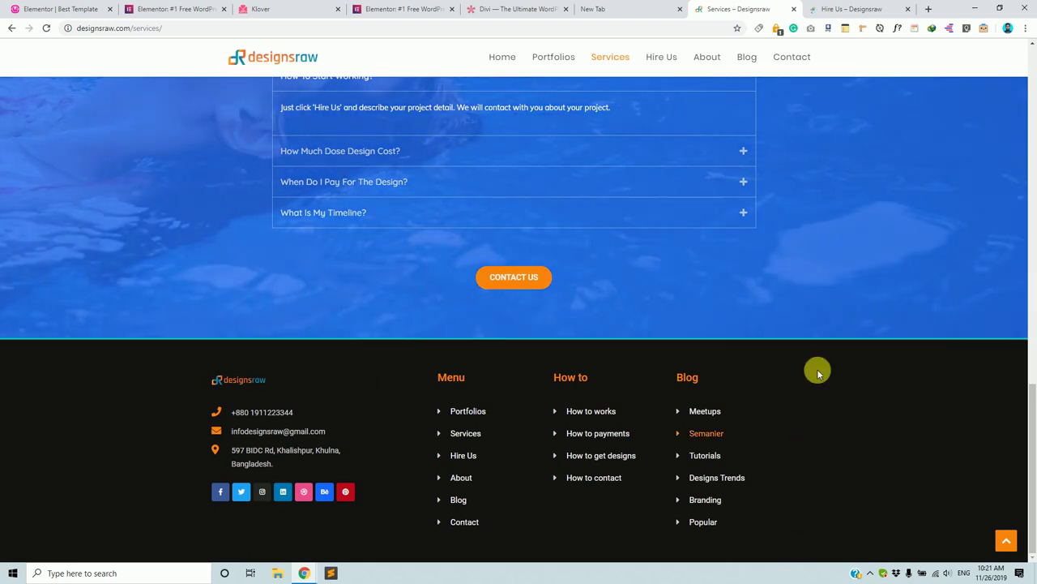
pyautogui.scroll(2, 813, 295)
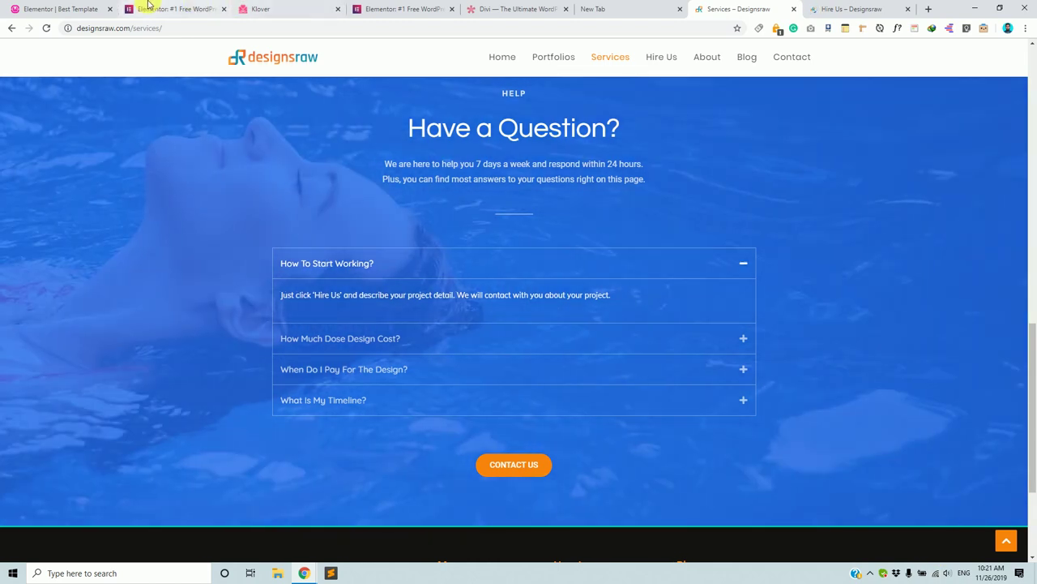
# - Switch back to the Elementor editor and set the heading's normal background type to Classic
pyautogui.click(146, 8)
pyautogui.click(89, 6)
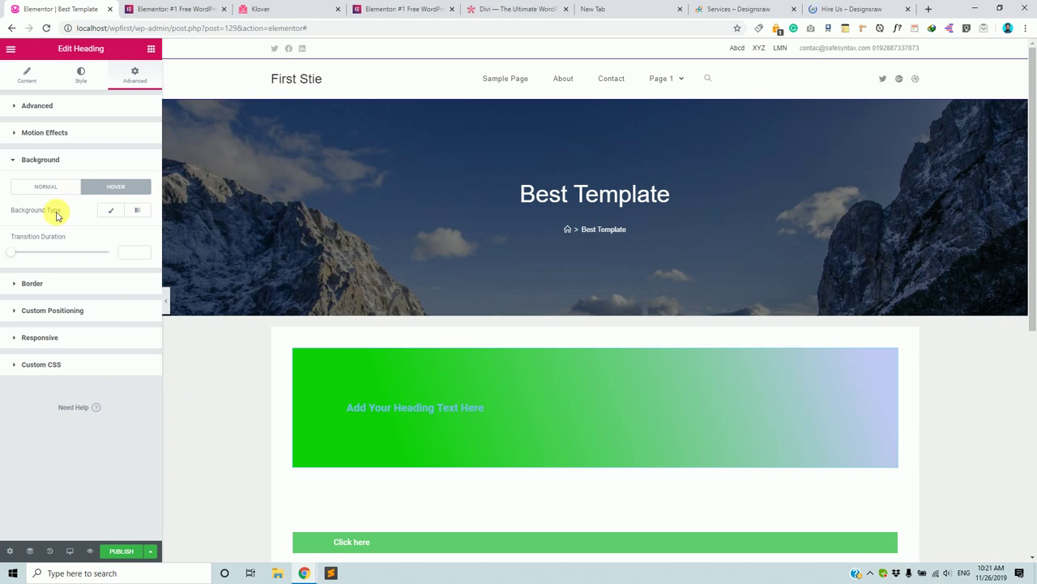
pyautogui.click(39, 188)
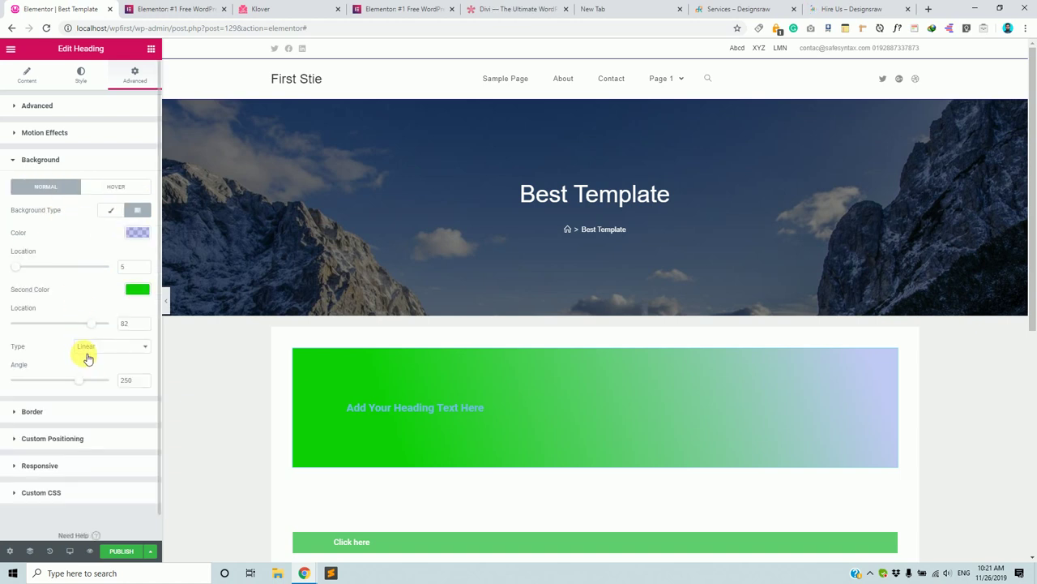
pyautogui.click(107, 215)
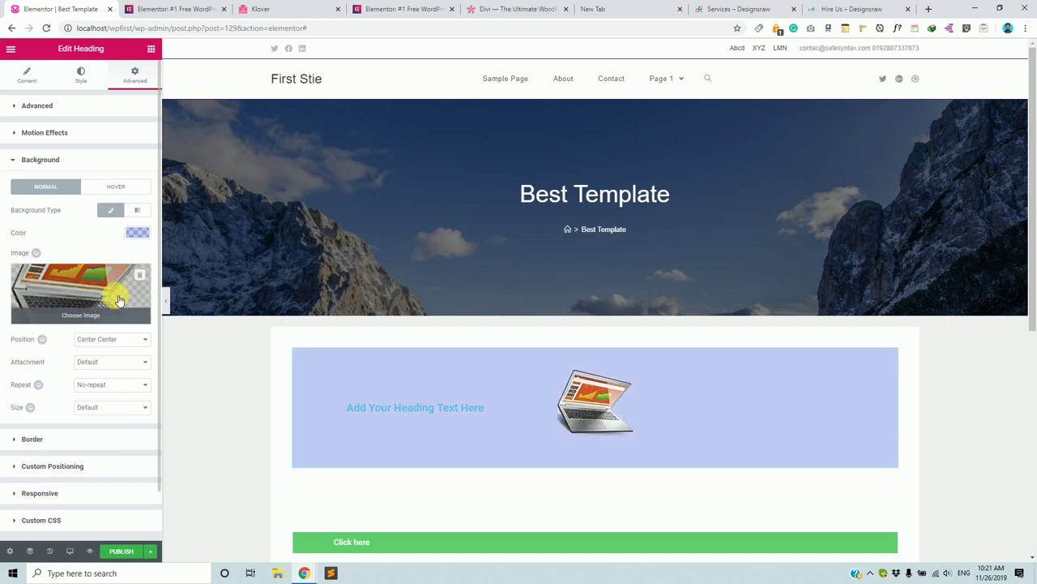
pyautogui.click(128, 193)
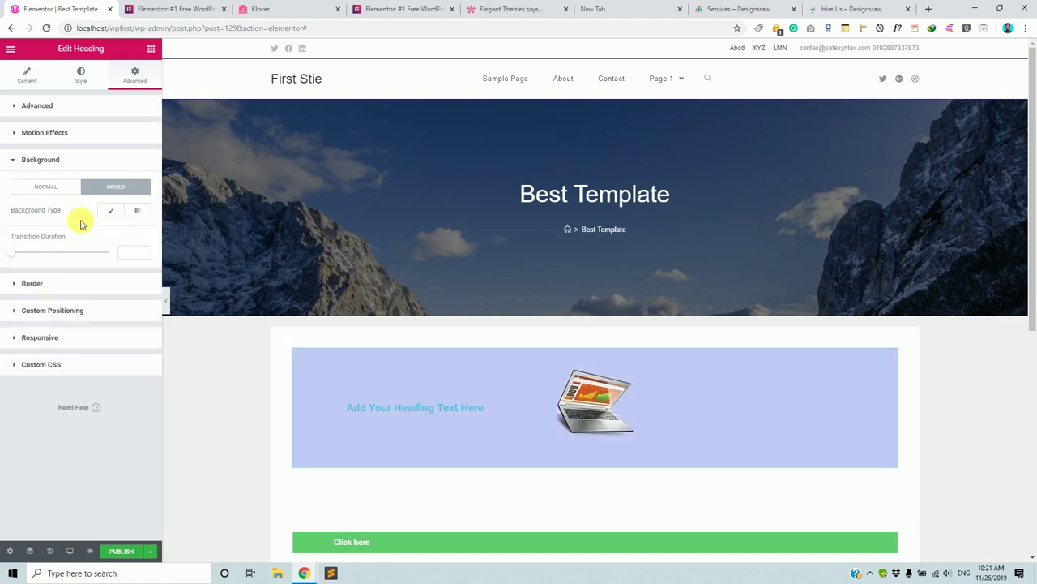
pyautogui.click(48, 185)
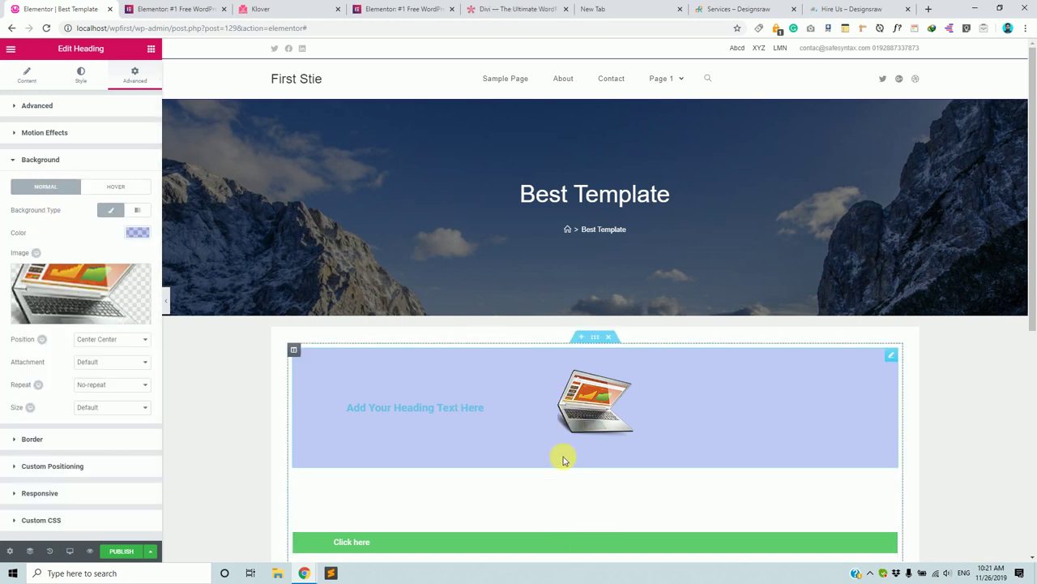
pyautogui.click(123, 191)
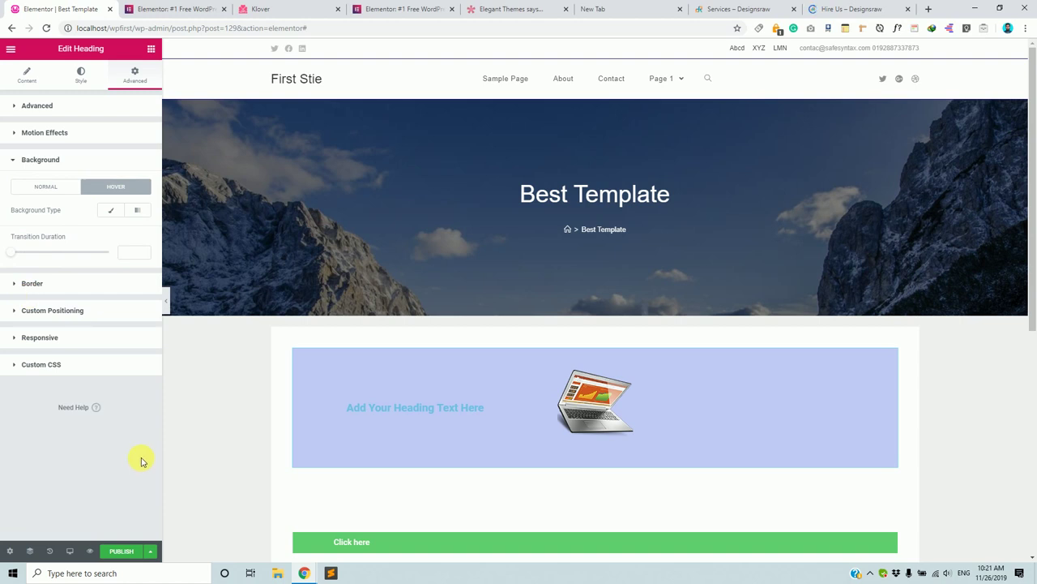
pyautogui.click(31, 188)
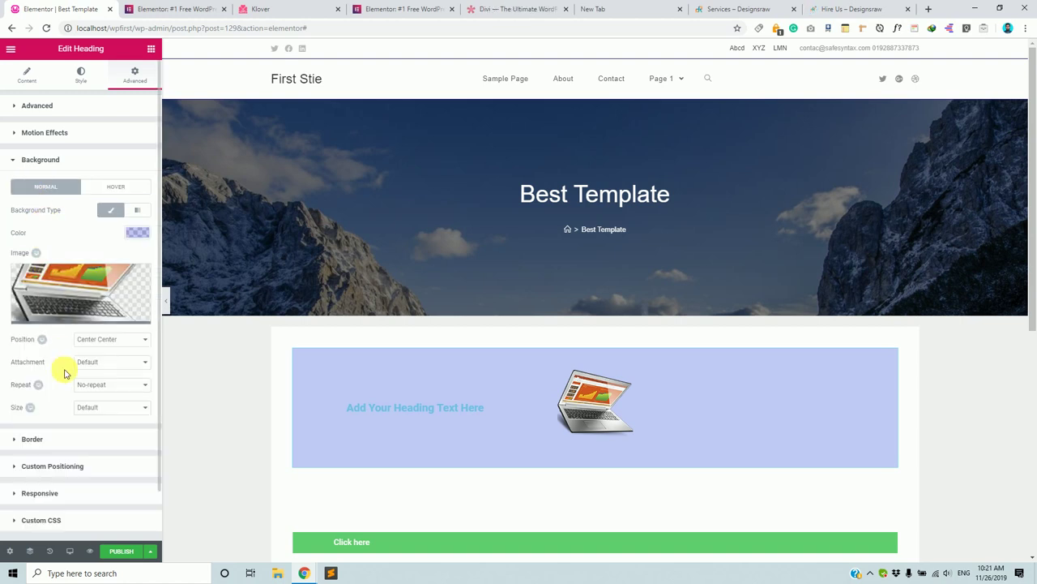
# - Give the heading's hover state a classic background using the laptop image from the media library, positioned Center Right
pyautogui.click(116, 186)
pyautogui.click(110, 210)
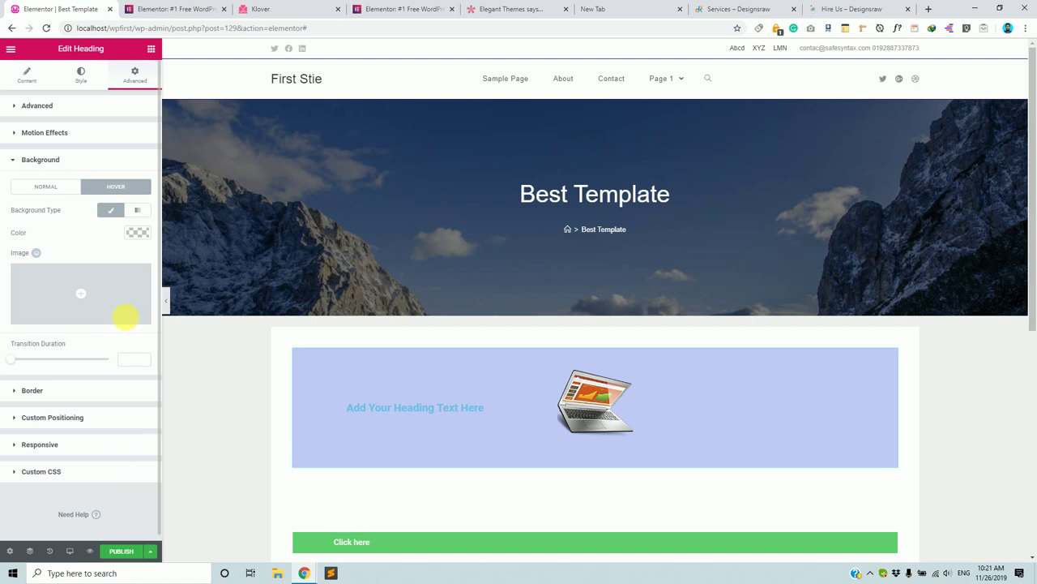
pyautogui.click(113, 284)
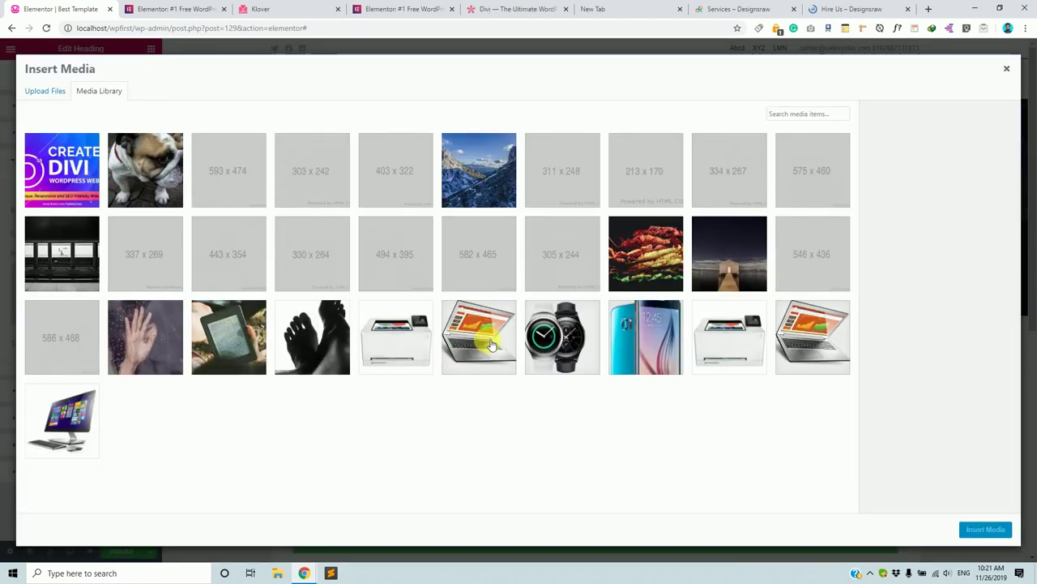
pyautogui.click(478, 336)
pyautogui.click(986, 529)
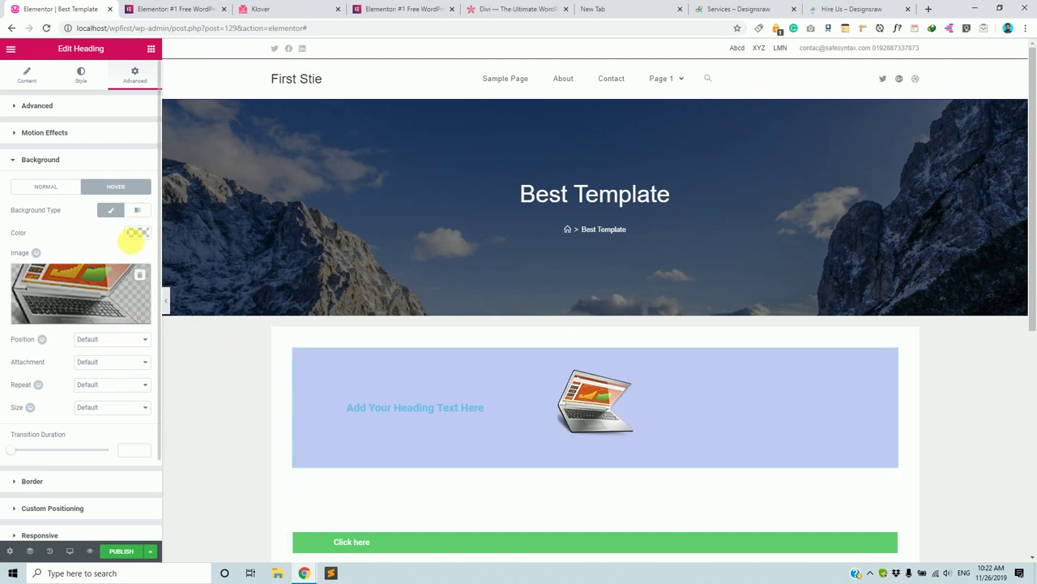
pyautogui.click(113, 341)
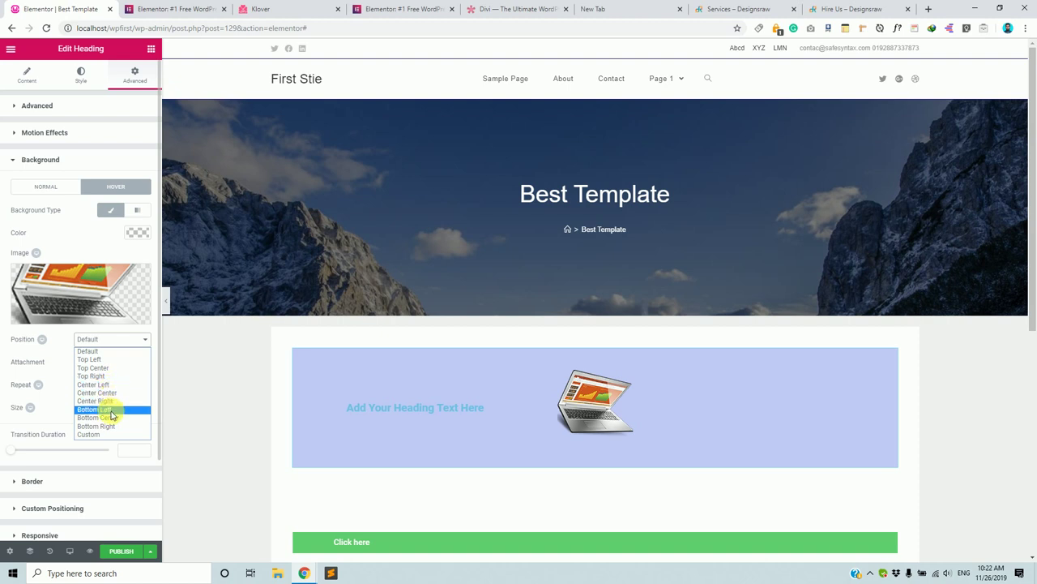
pyautogui.click(109, 400)
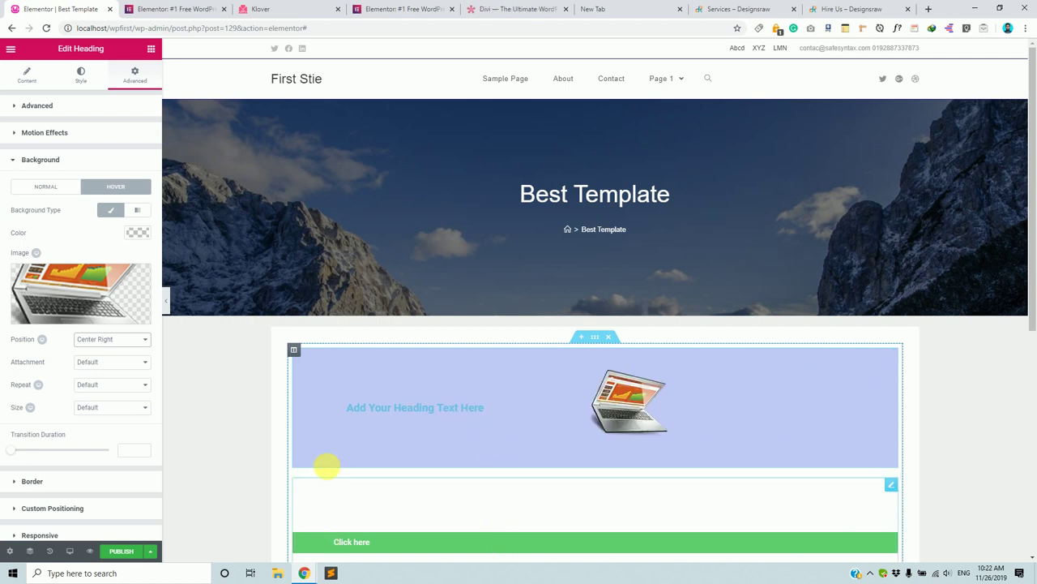
# - Switch the heading's hover background to a gradient and make its second color blue
pyautogui.click(138, 212)
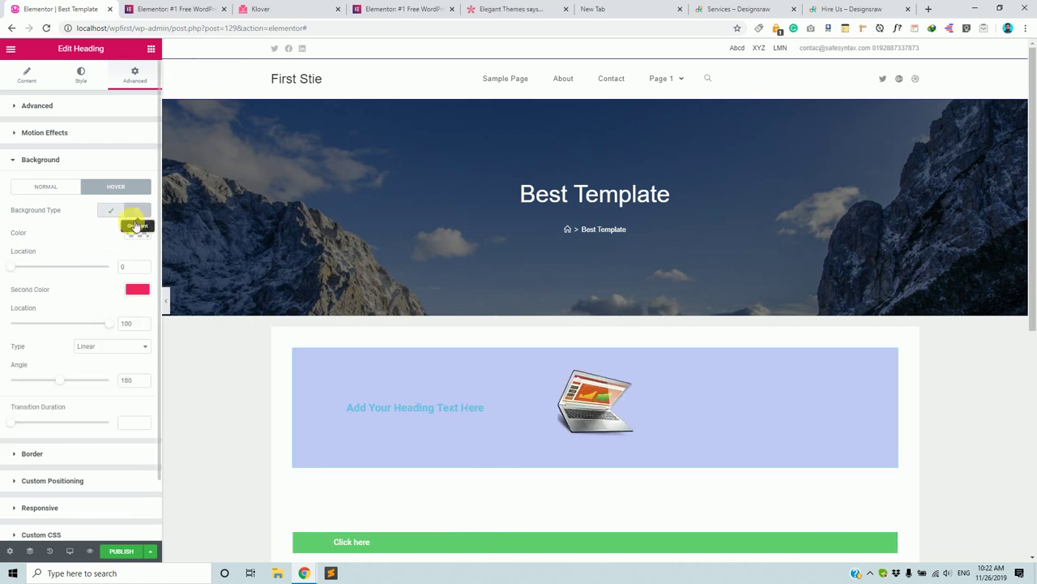
pyautogui.click(134, 290)
pyautogui.click(30, 351)
pyautogui.moveTo(31, 351); pyautogui.dragTo(80, 334)
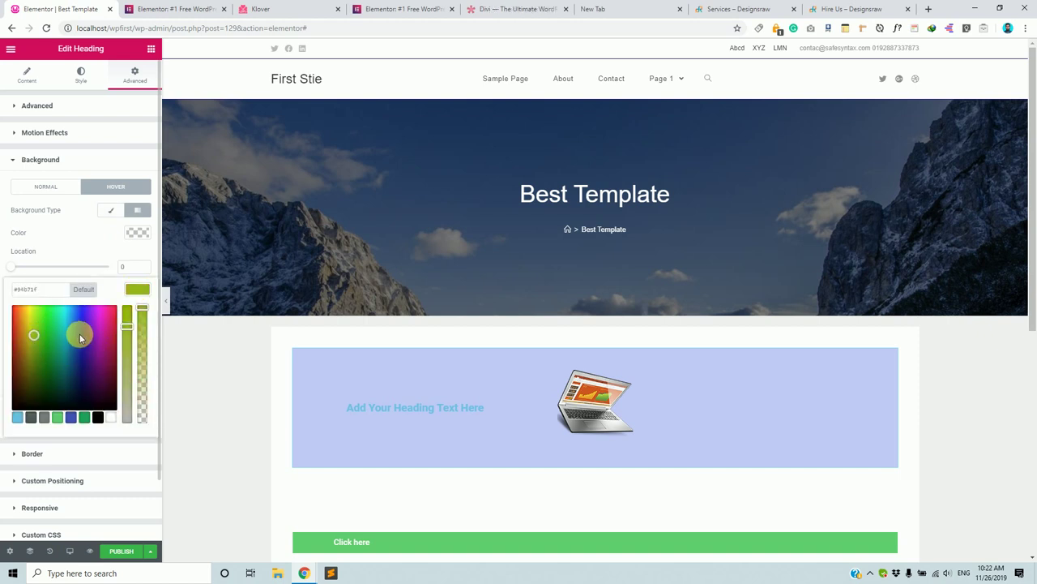
pyautogui.click(86, 232)
# - Set the hover gradient's first color to the blue #4054b2 preset and lower its opacity to a light tint
pyautogui.click(135, 234)
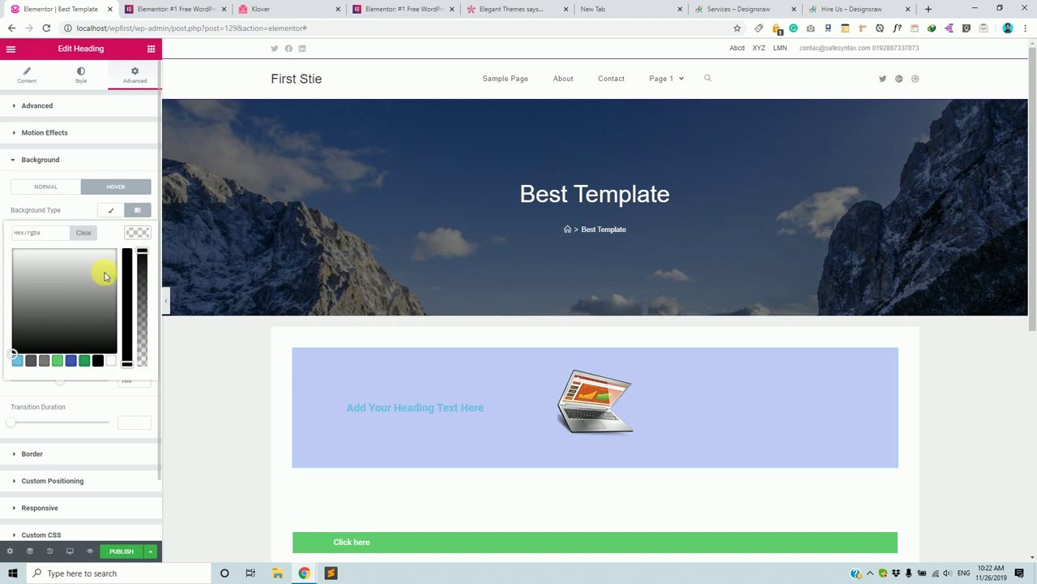
pyautogui.click(68, 361)
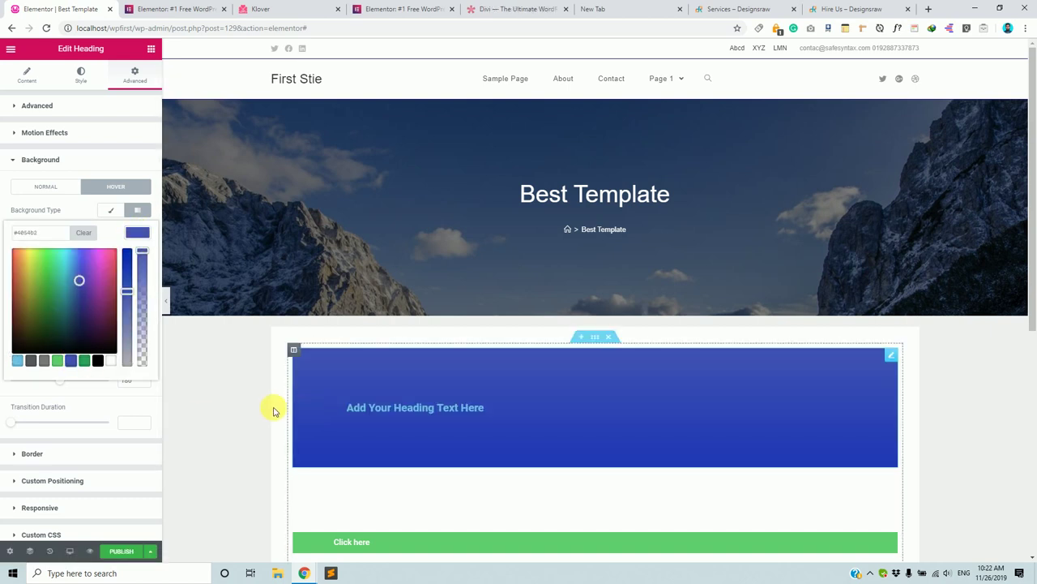
pyautogui.moveTo(144, 298); pyautogui.dragTo(144, 348)
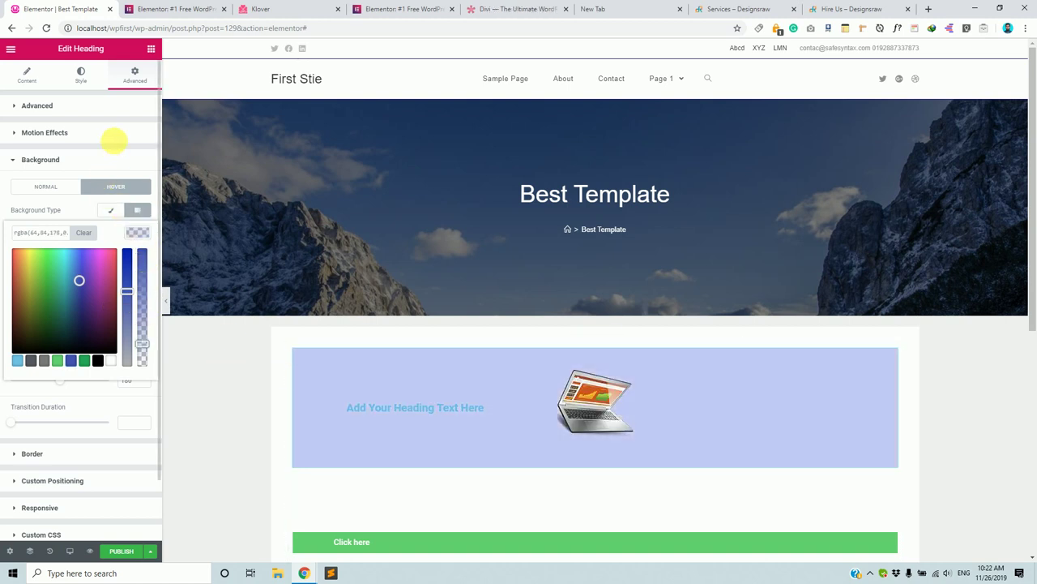
pyautogui.click(110, 138)
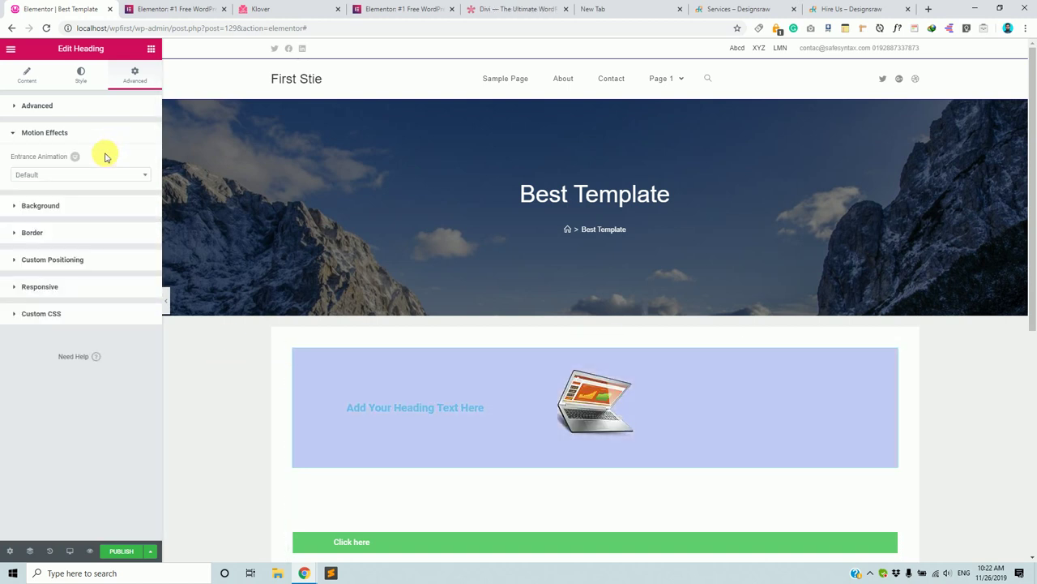
# - Give the heading's normal state a solid border with a width of 8 on all four sides
pyautogui.click(99, 206)
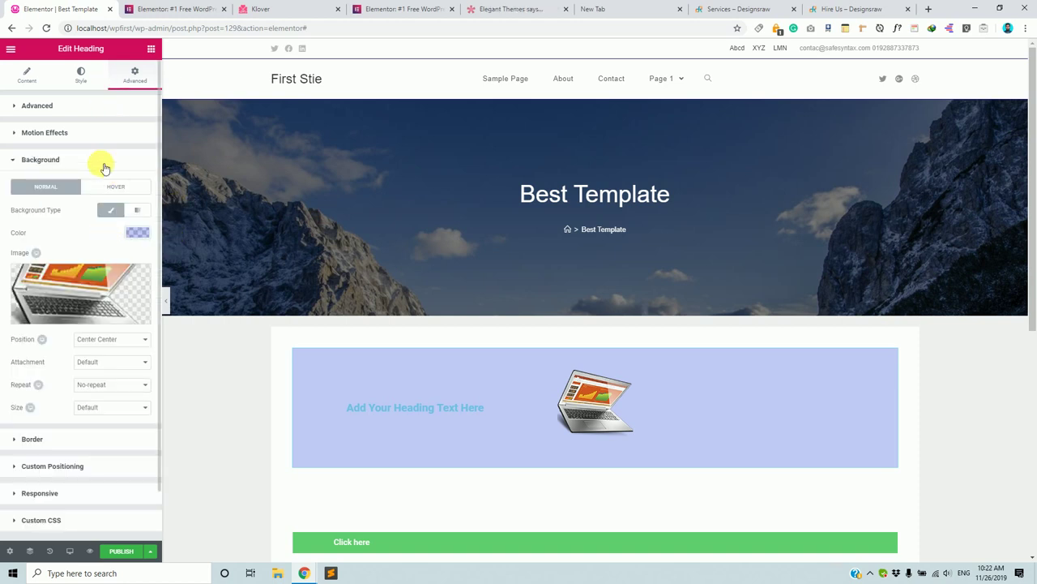
pyautogui.click(103, 167)
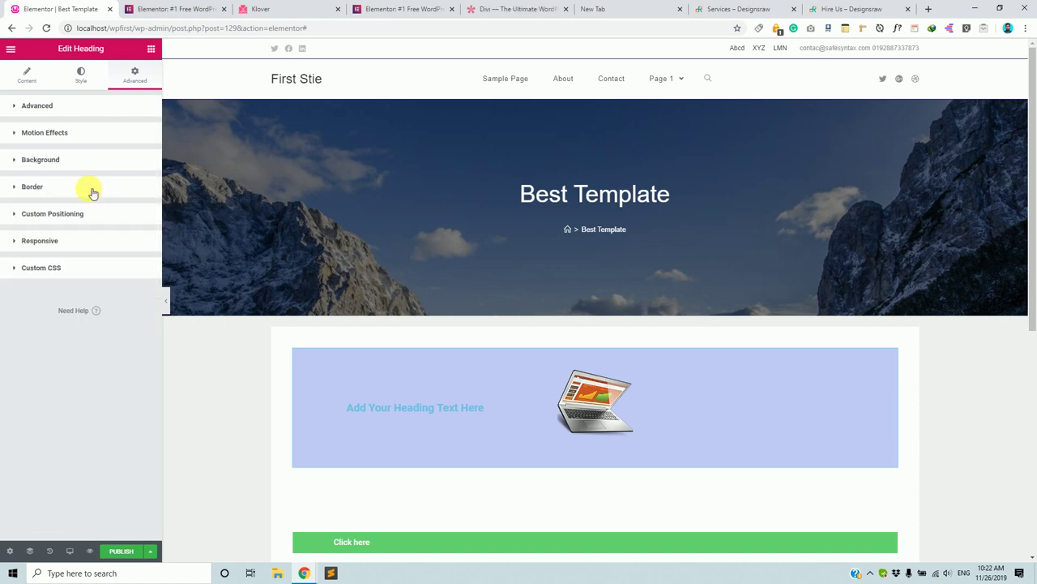
pyautogui.click(92, 191)
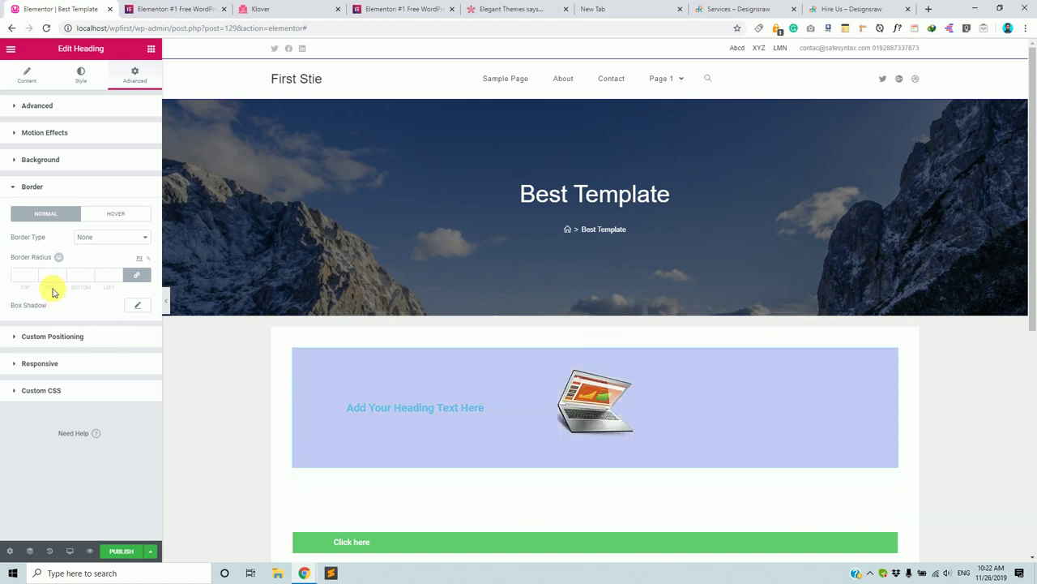
pyautogui.click(114, 241)
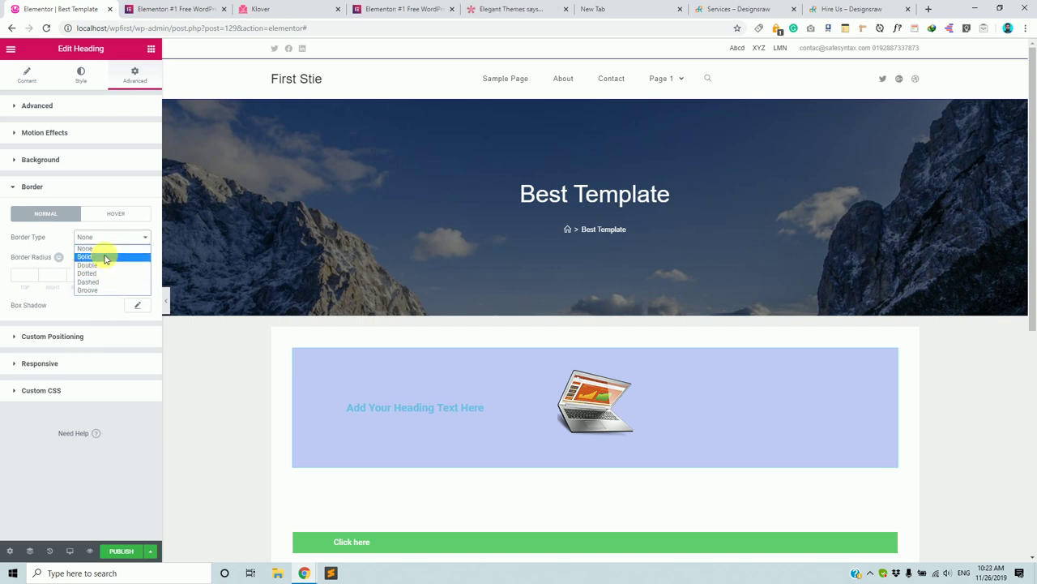
pyautogui.click(104, 258)
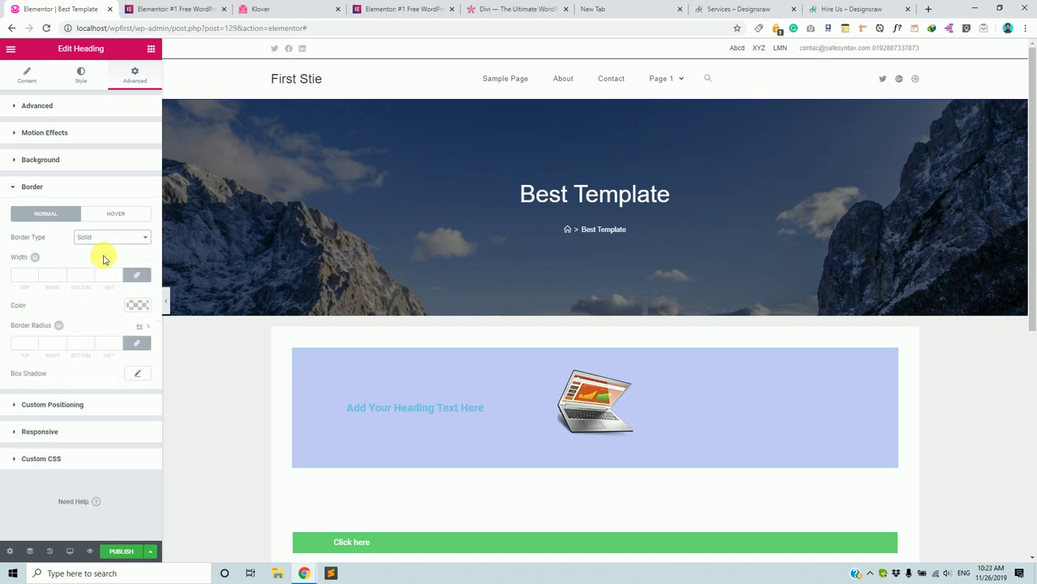
pyautogui.click(34, 276)
pyautogui.scroll(8, 33, 276)
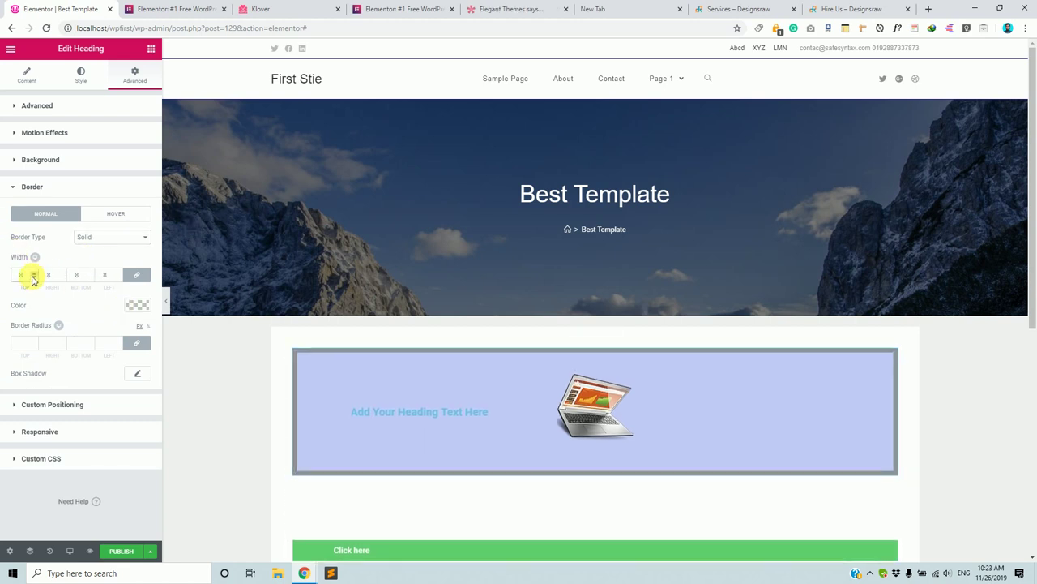
# - Try dark grey #515151 and a near-black shade as the color of the heading's normal border
pyautogui.click(137, 305)
pyautogui.moveTo(89, 352); pyautogui.dragTo(60, 396)
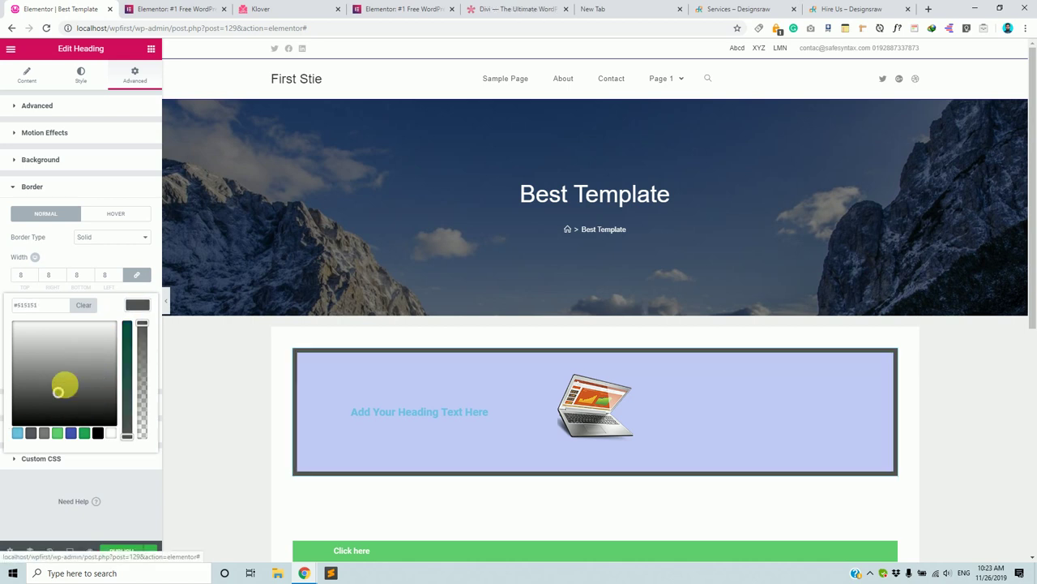
pyautogui.click(119, 268)
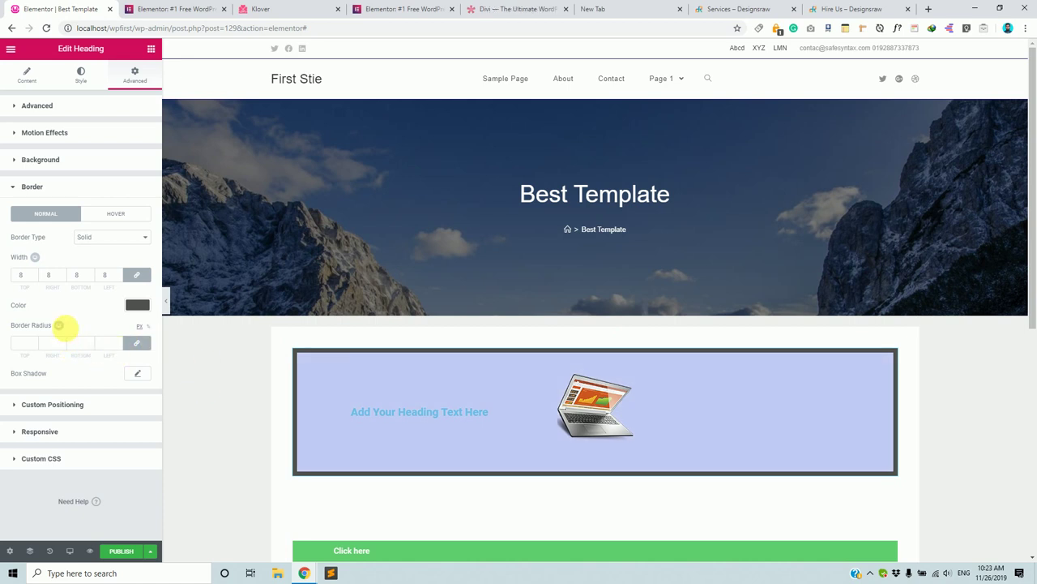
pyautogui.click(137, 306)
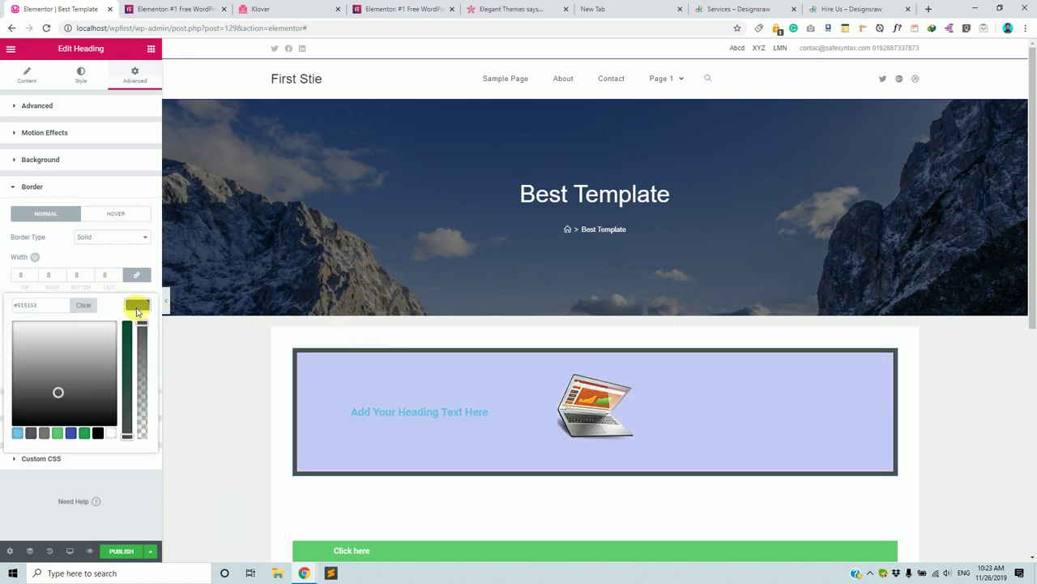
pyautogui.moveTo(67, 331)
pyautogui.mouseDown()
pyautogui.moveTo(56, 326)
pyautogui.moveTo(120, 424)
pyautogui.mouseUp()
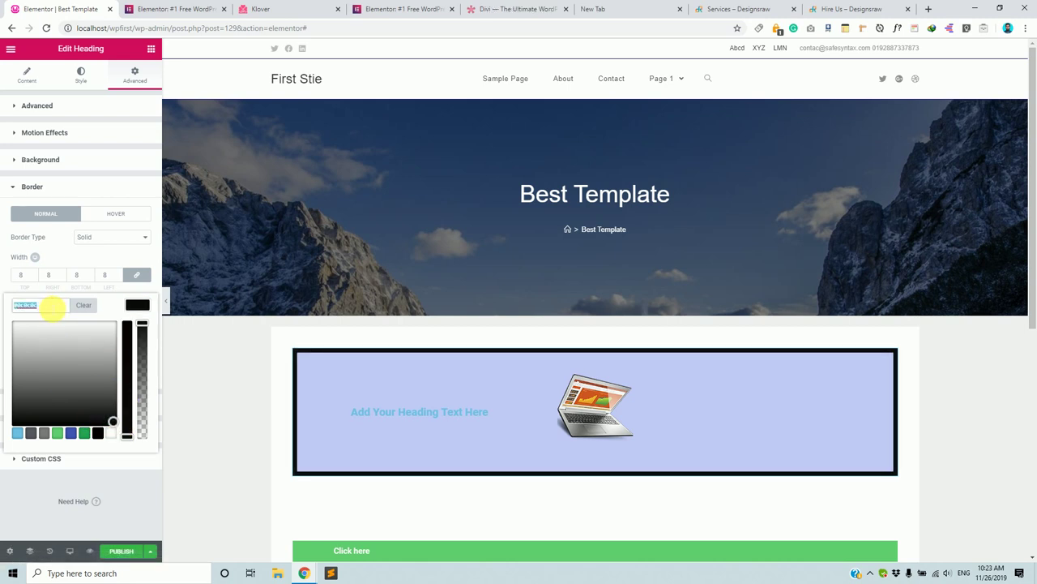
# - Try to color the heading's normal border by entering the color name red
pyautogui.write('red')
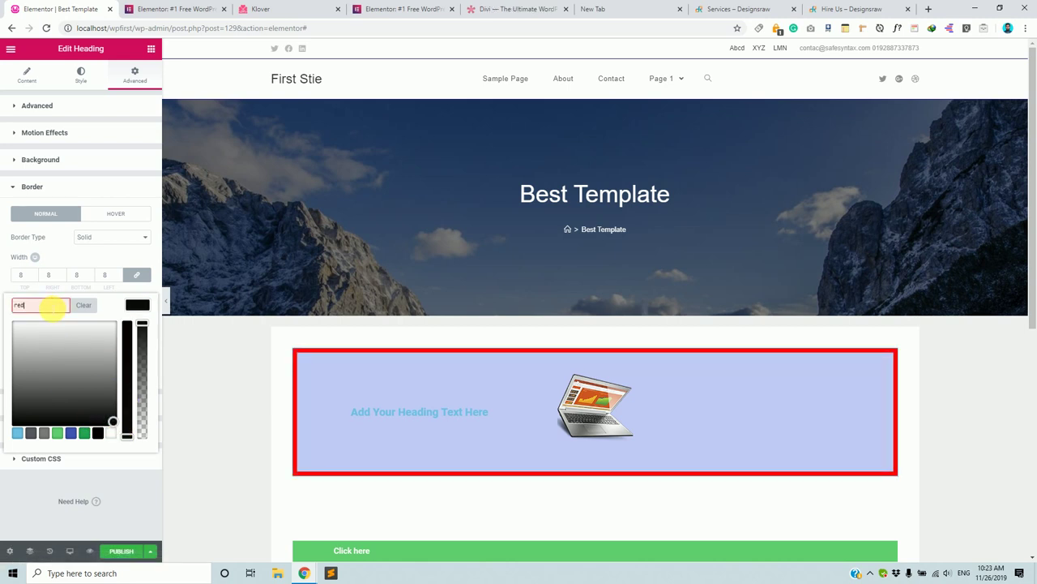
pyautogui.click(47, 339)
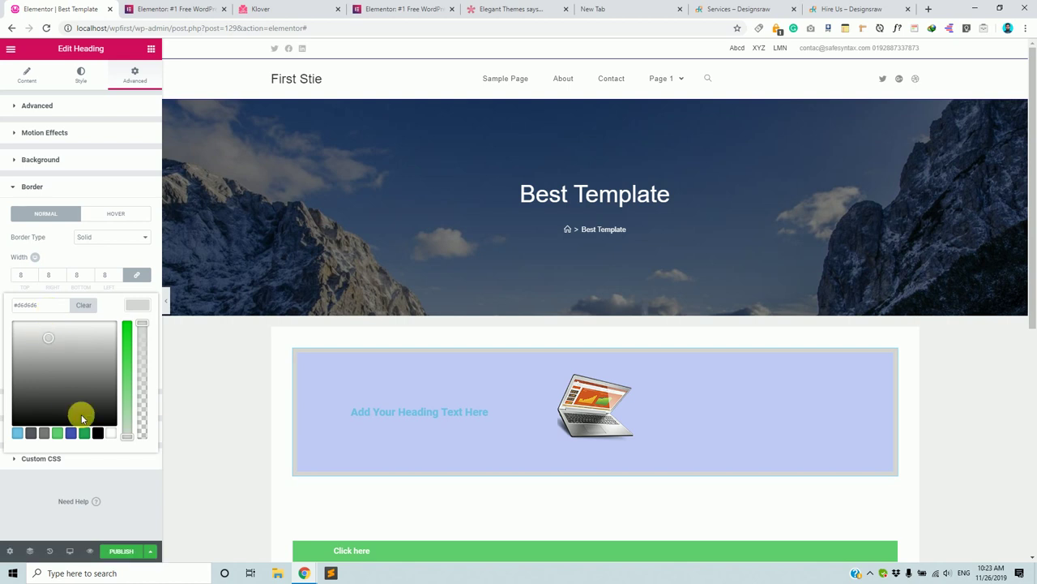
pyautogui.write('re')
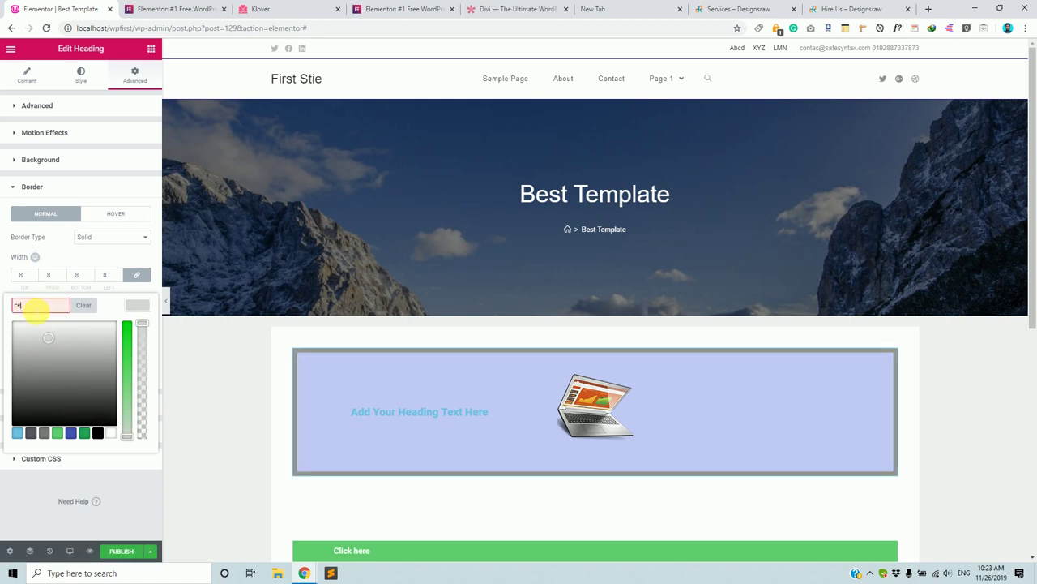
pyautogui.write('dd')
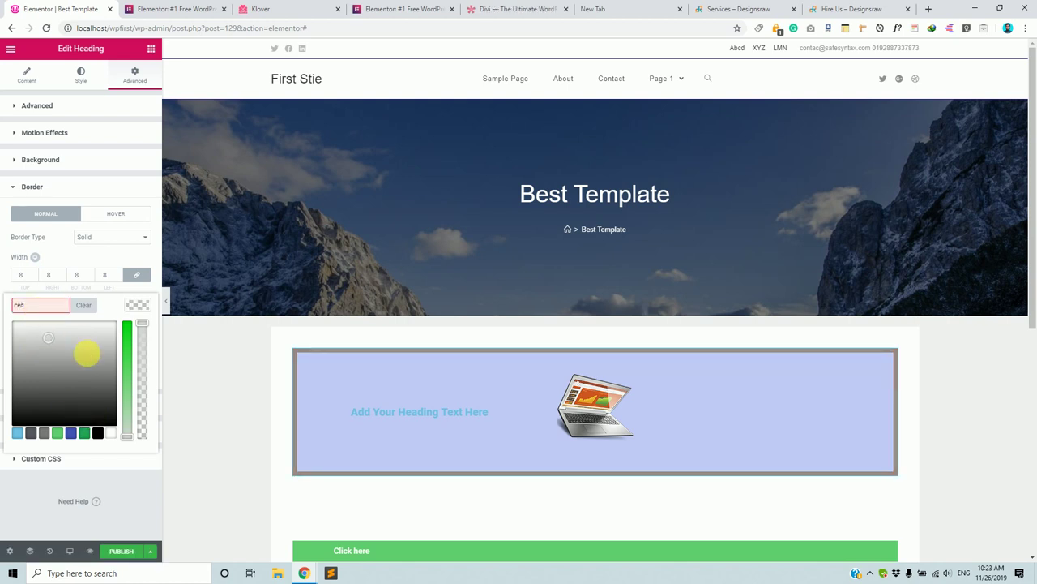
# - Set the heading's normal border color to a fully saturated deep violet-blue
pyautogui.click(87, 353)
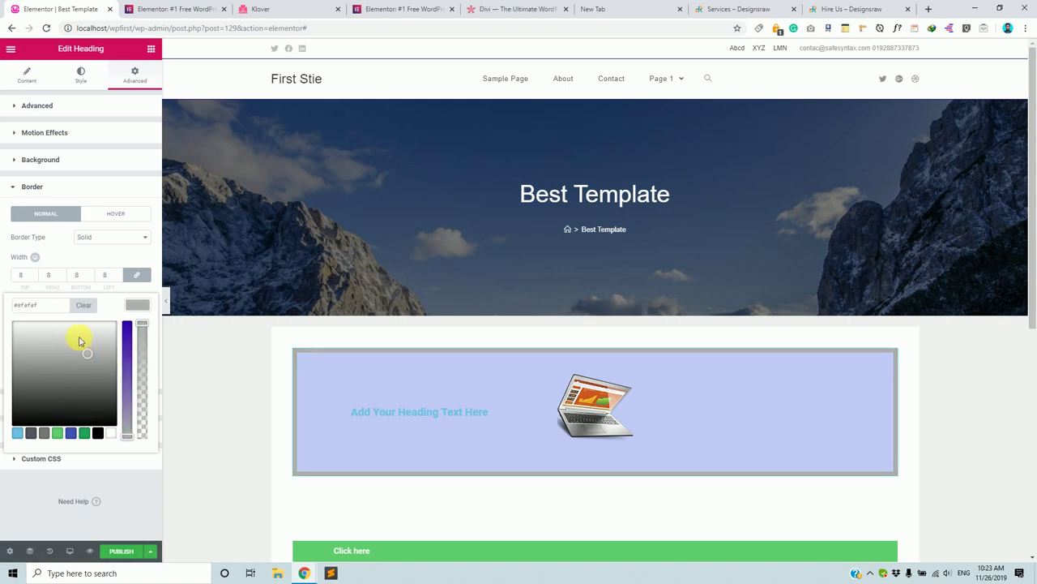
pyautogui.click(127, 325)
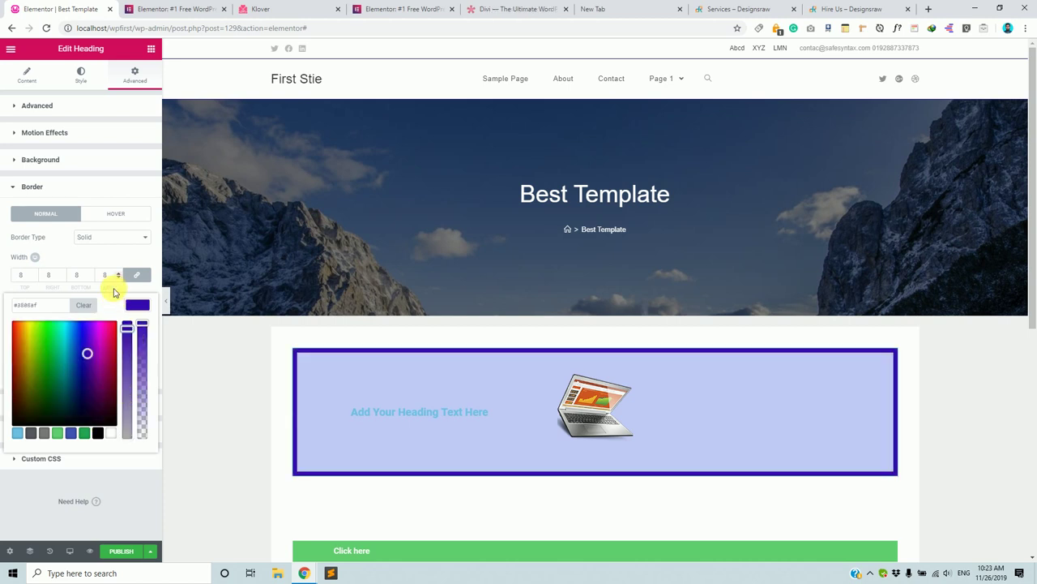
pyautogui.click(115, 293)
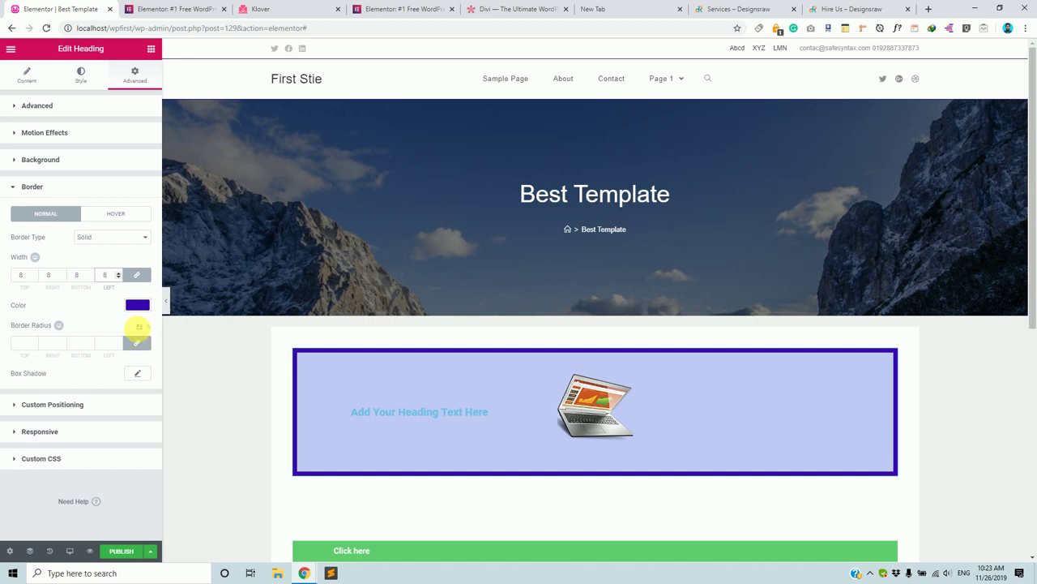
# - Unlink the heading's normal border radius values and set the top and bottom radii to 100, with right and left at 0
pyautogui.click(137, 344)
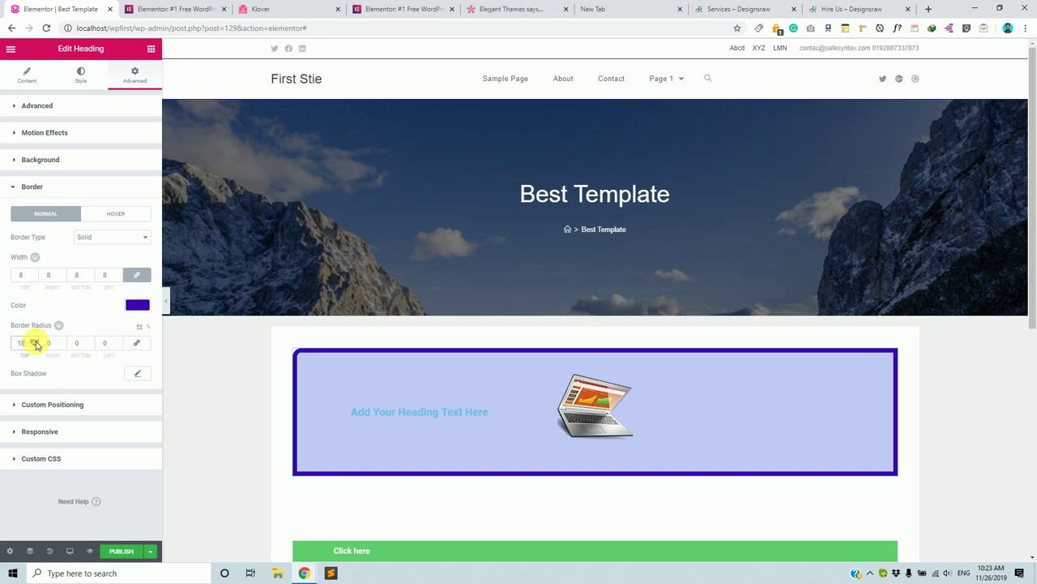
pyautogui.press('Up')
pyautogui.press('Up')
pyautogui.press('Up')
pyautogui.press('Up')
pyautogui.press('Up')
pyautogui.press('Up')
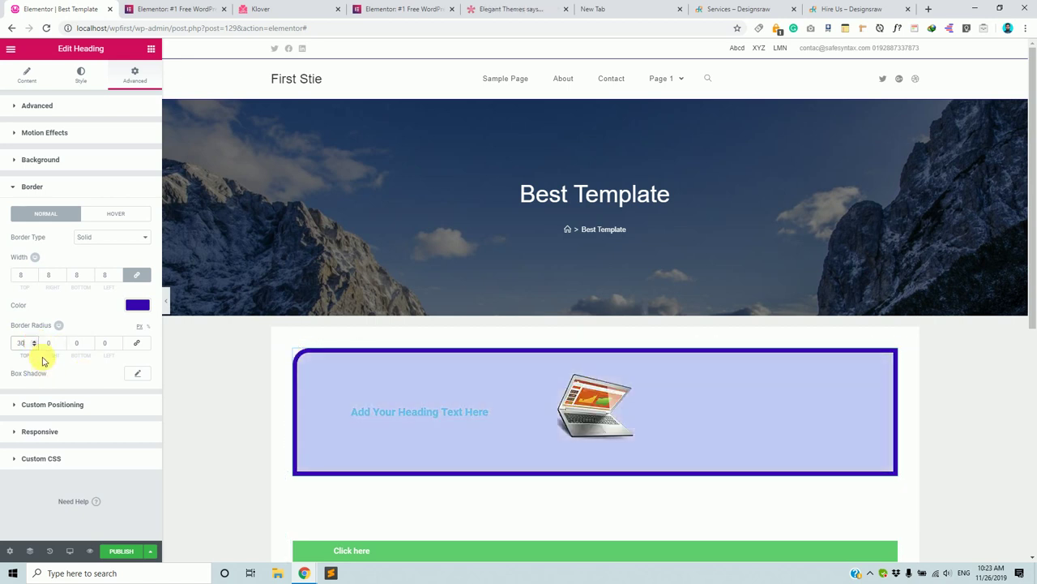
pyautogui.write('00')
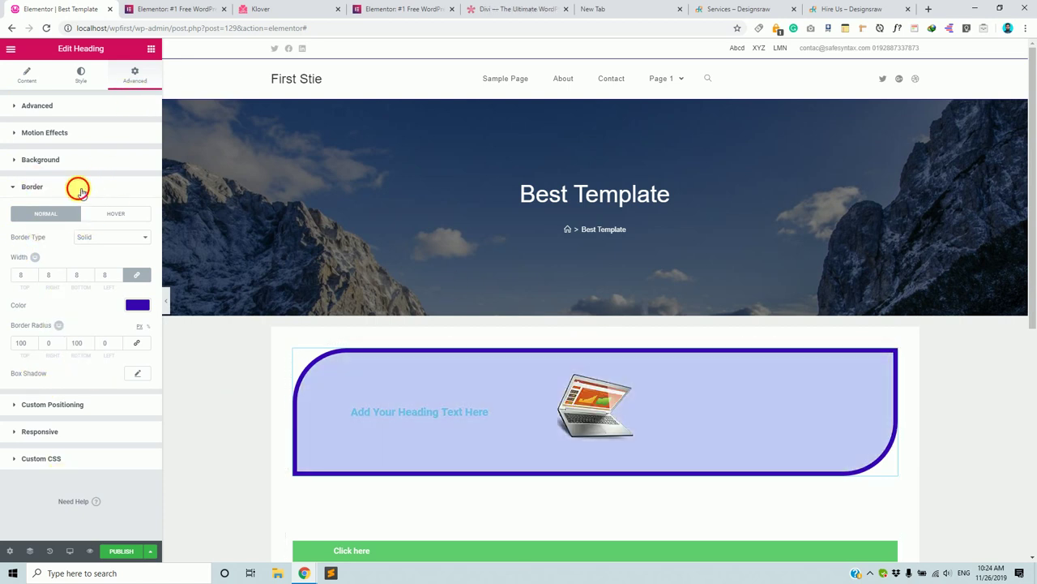
pyautogui.click(79, 189)
pyautogui.click(82, 191)
# - Add a box shadow to the heading's normal state with a horizontal offset of 45 and a semi-transparent light grey color
pyautogui.click(138, 373)
pyautogui.moveTo(71, 433); pyautogui.dragTo(70, 455)
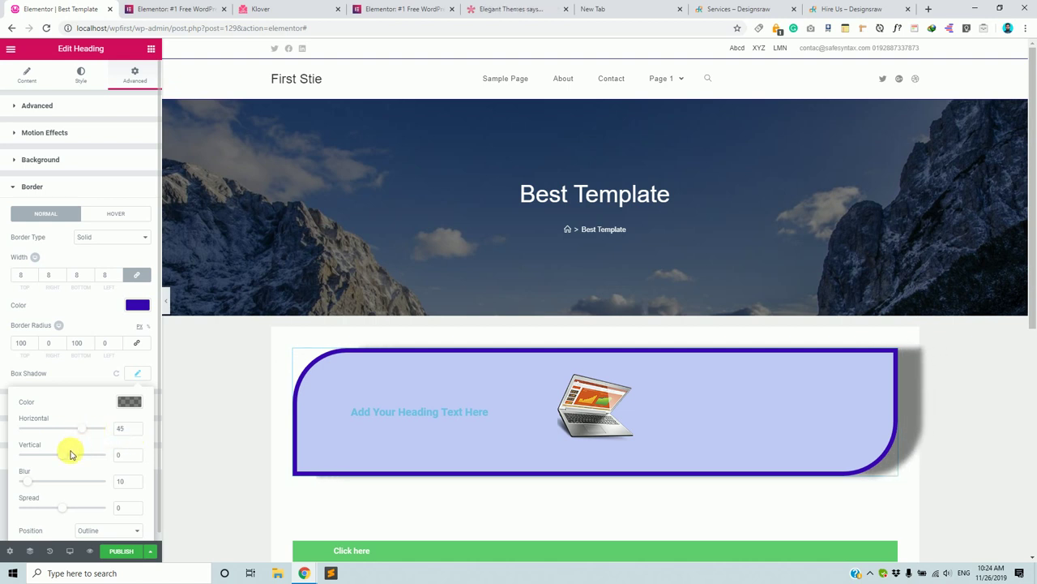
pyautogui.click(124, 402)
pyautogui.click(65, 447)
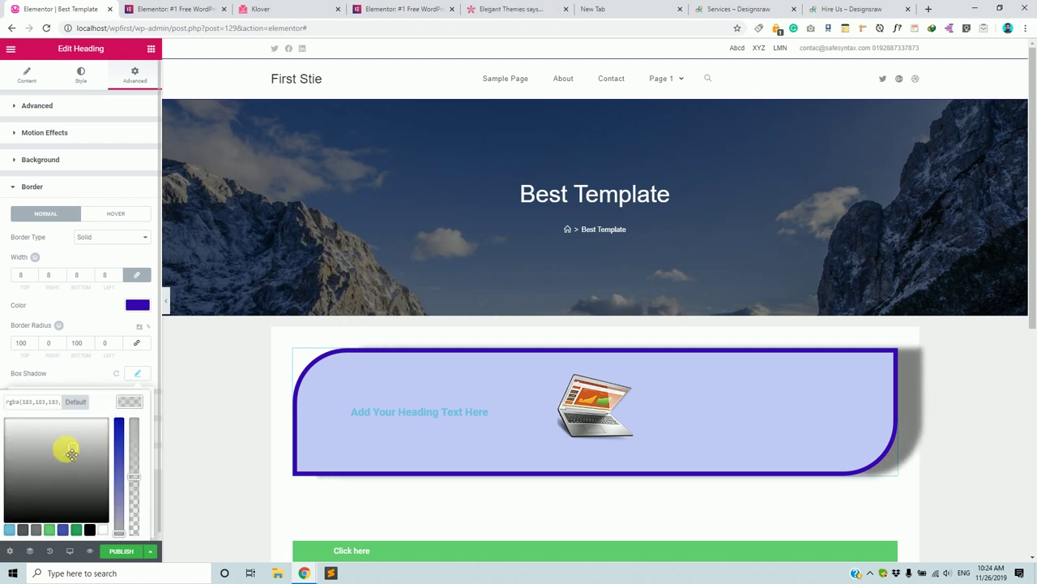
pyautogui.click(84, 376)
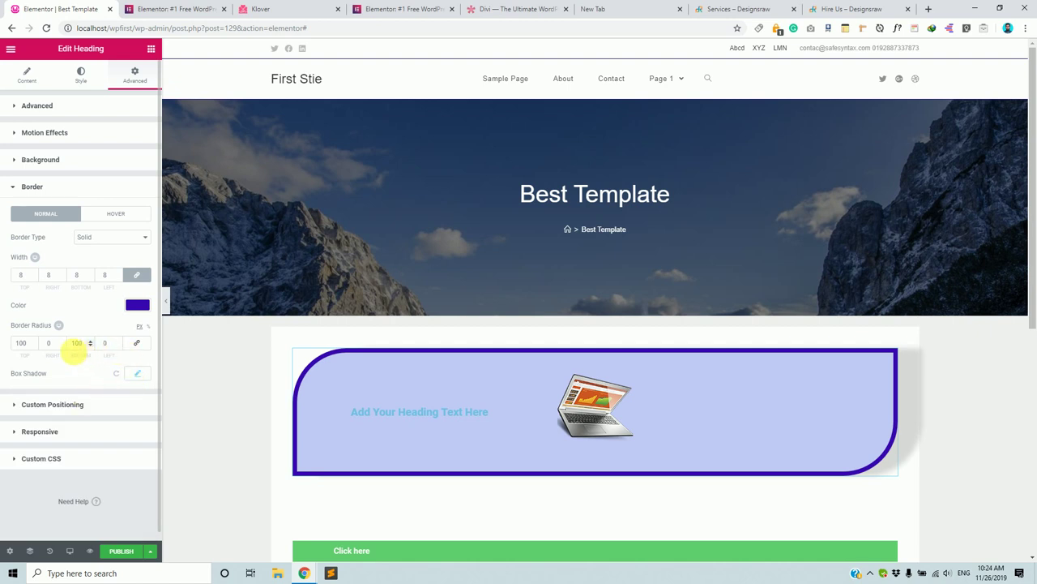
# - Try the Inset position for the heading's box shadow
pyautogui.click(139, 372)
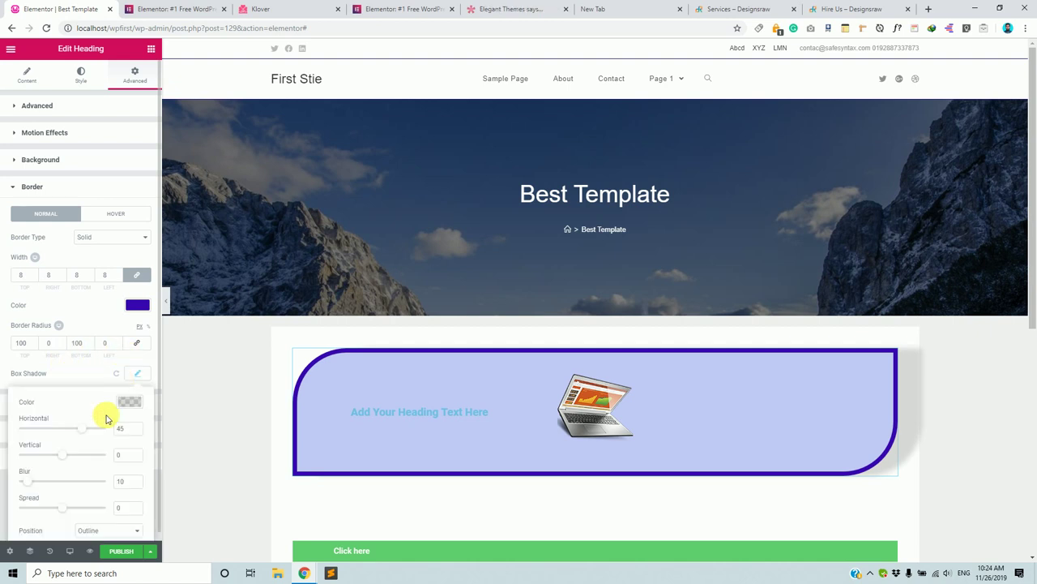
pyautogui.scroll(-1, 79, 462)
pyautogui.click(114, 523)
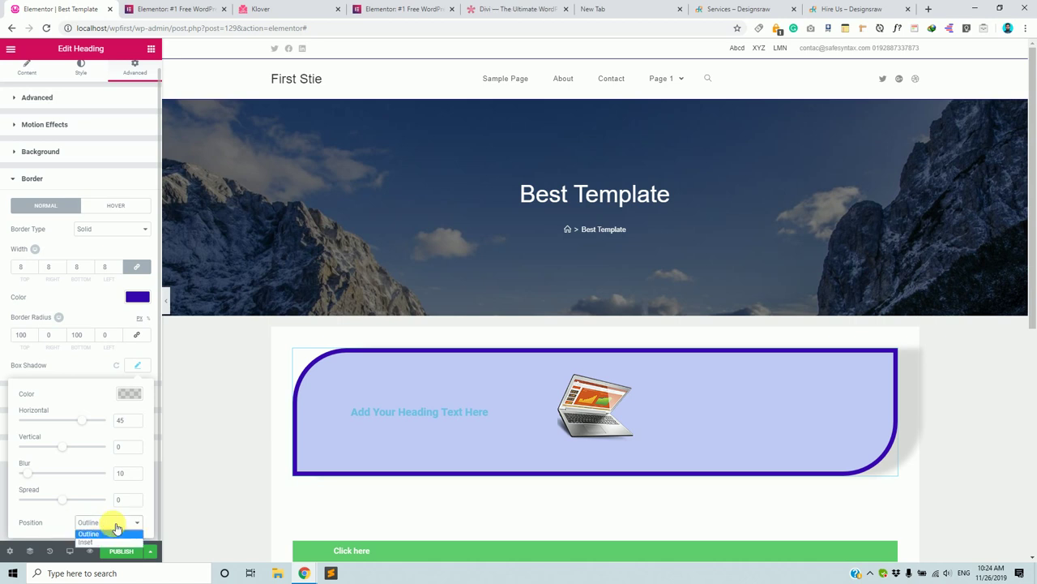
pyautogui.click(106, 540)
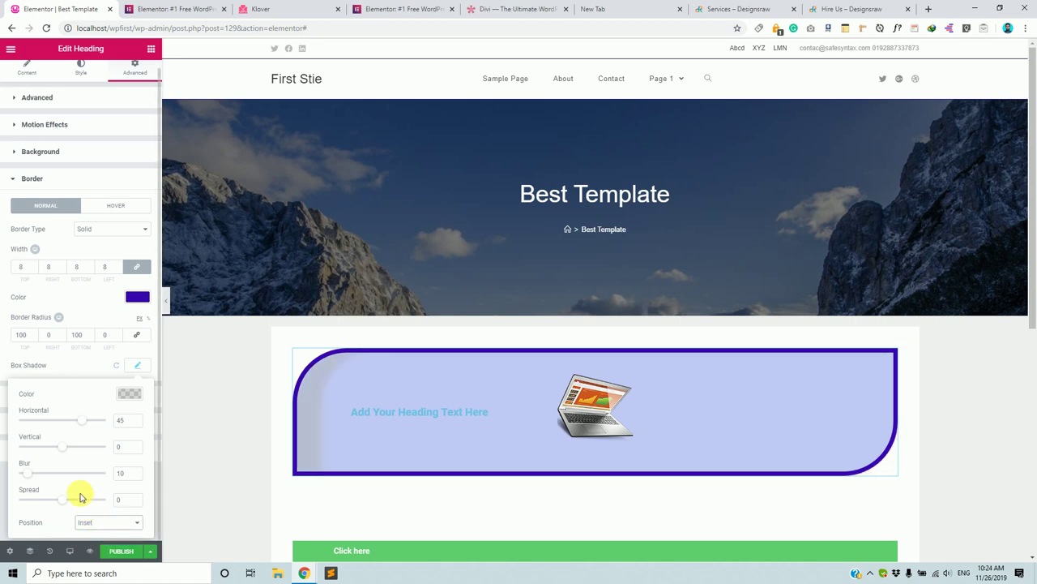
# - Set the box shadow's blur to 0, horizontal to 69 and vertical to 10, with its position as Outline
pyautogui.moveTo(81, 480); pyautogui.dragTo(29, 477)
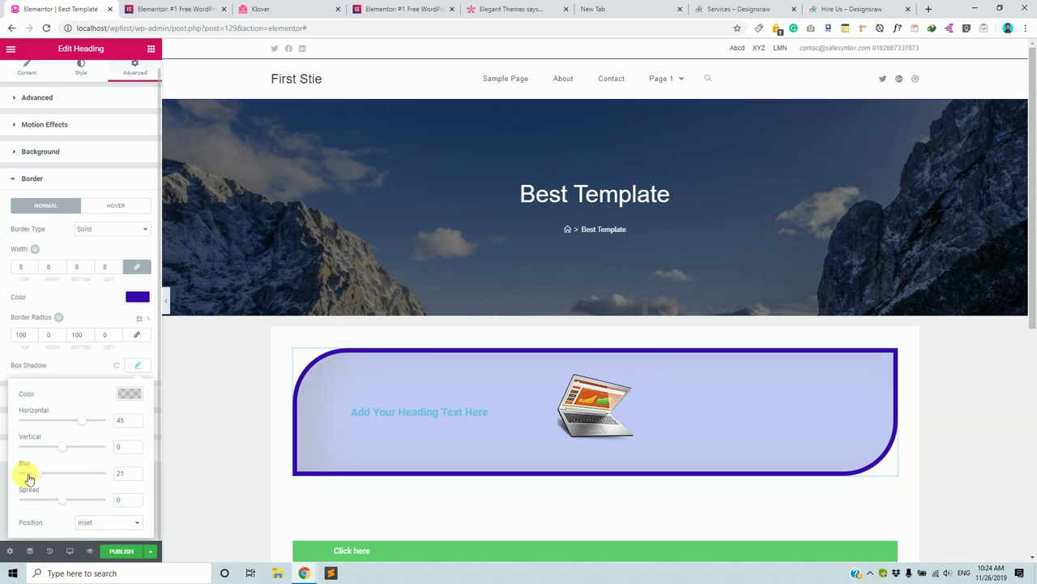
pyautogui.moveTo(79, 452); pyautogui.dragTo(92, 427)
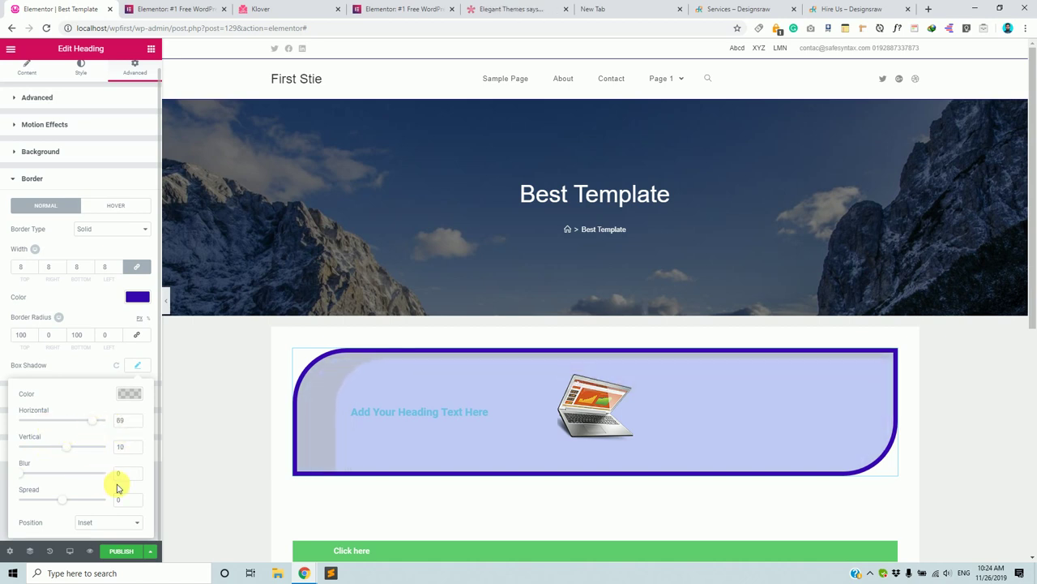
pyautogui.click(104, 533)
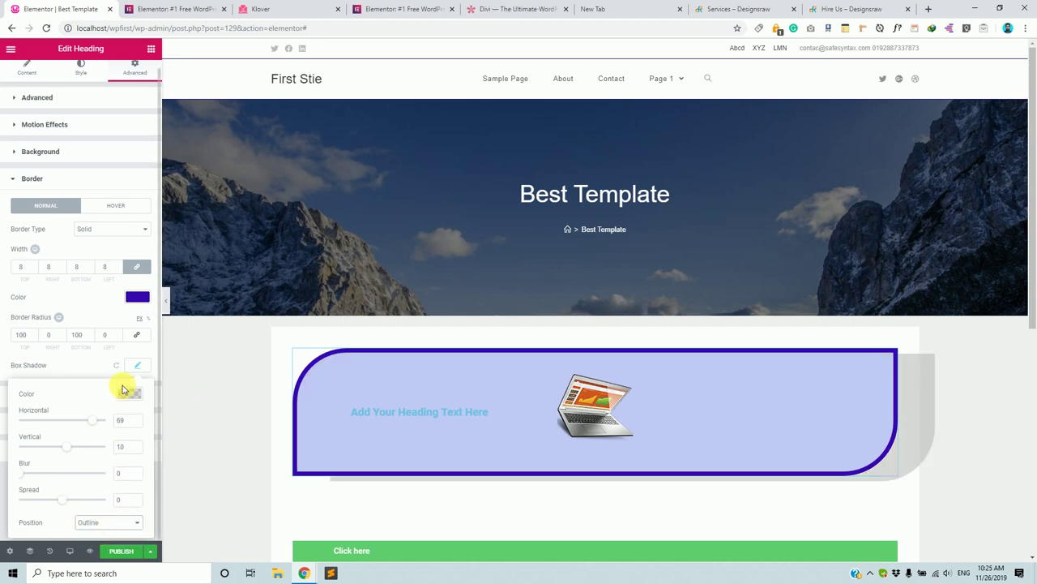
pyautogui.click(89, 369)
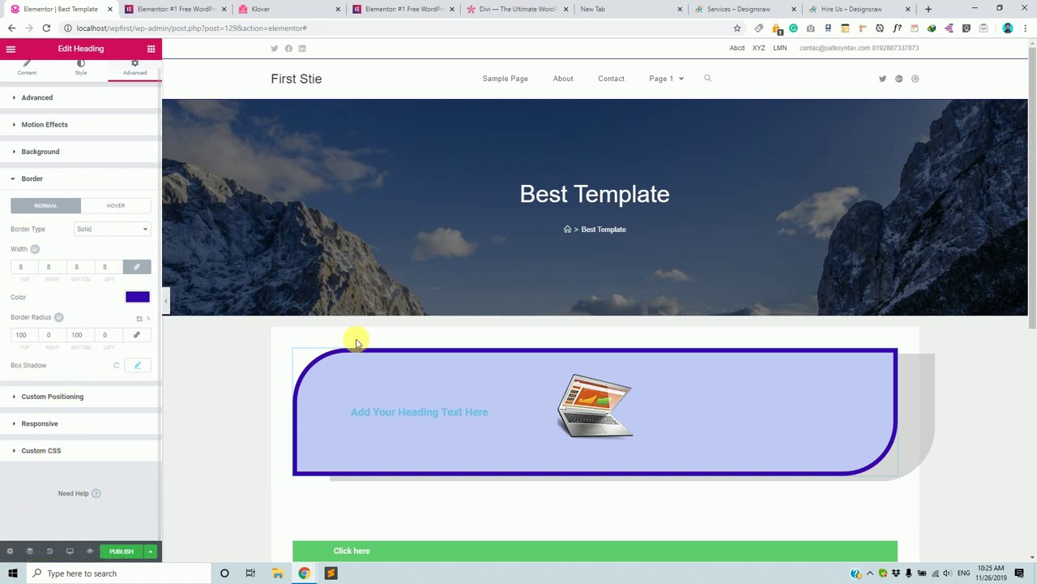
# - Give the heading's hover state a Double border type and a transition duration of 1.5
pyautogui.click(122, 207)
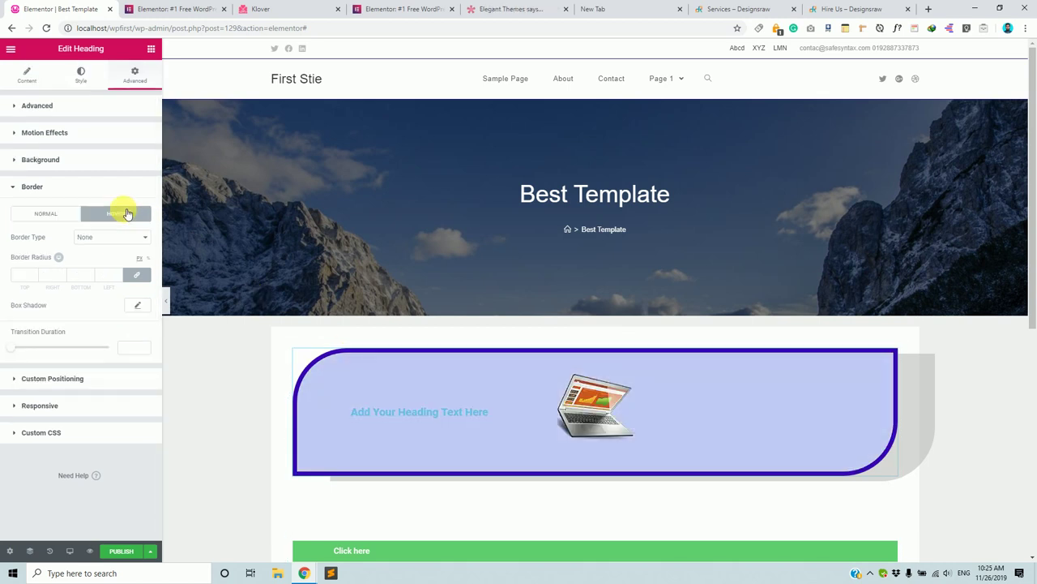
pyautogui.click(124, 237)
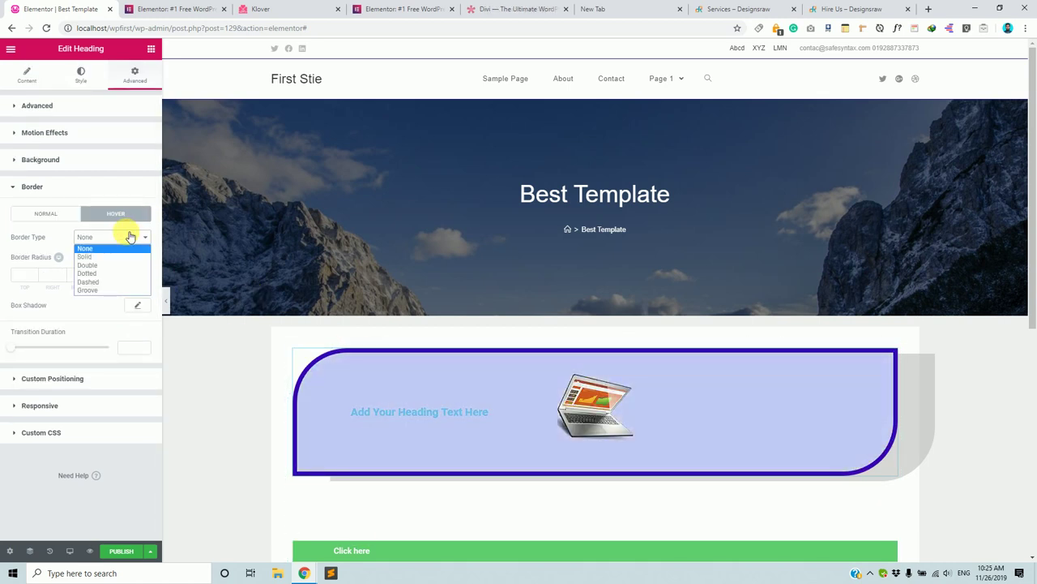
pyautogui.click(116, 265)
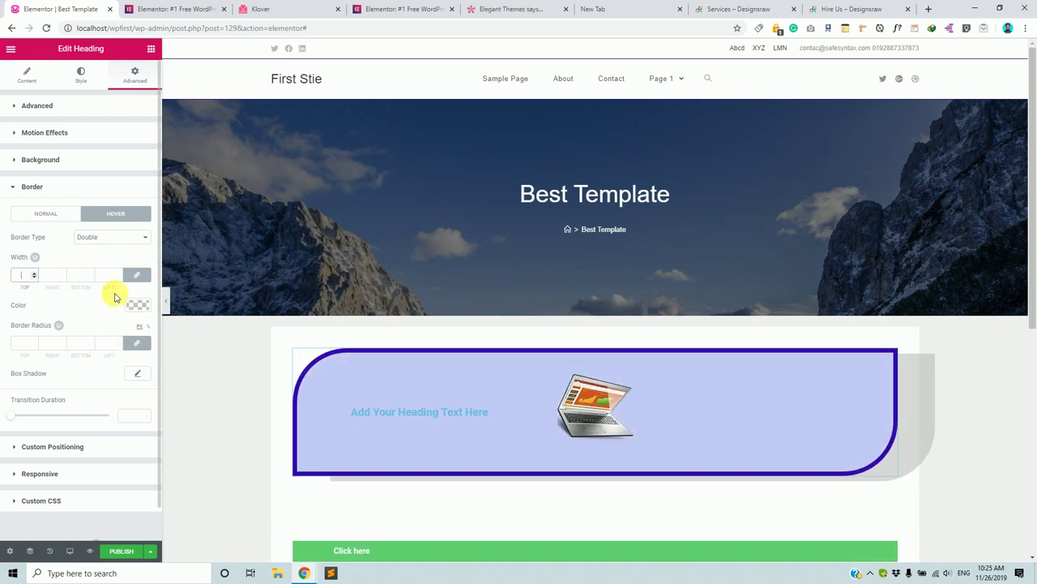
pyautogui.hotkey('ctrl', 'z')
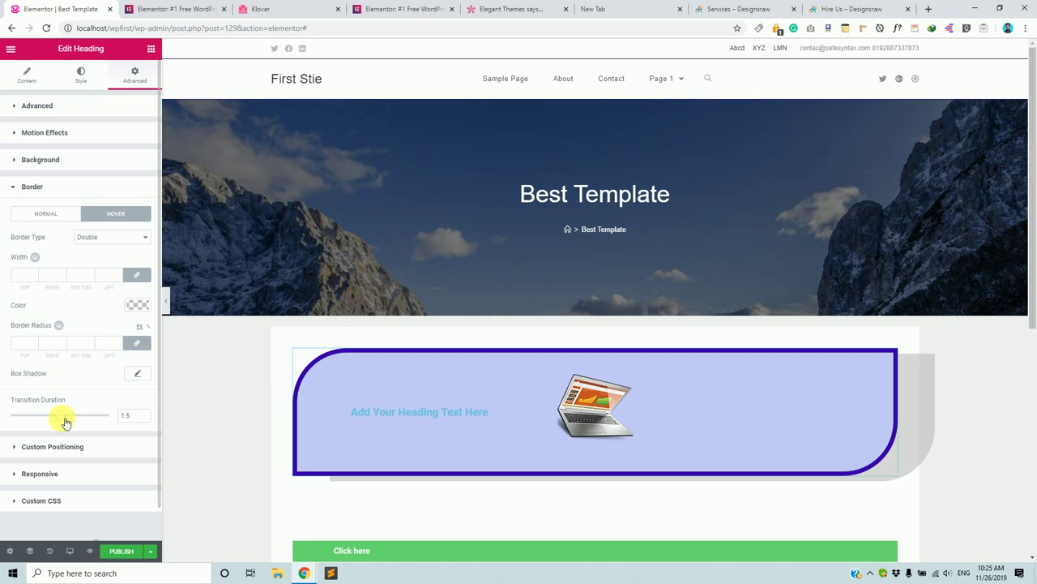
pyautogui.scroll(-1, 71, 482)
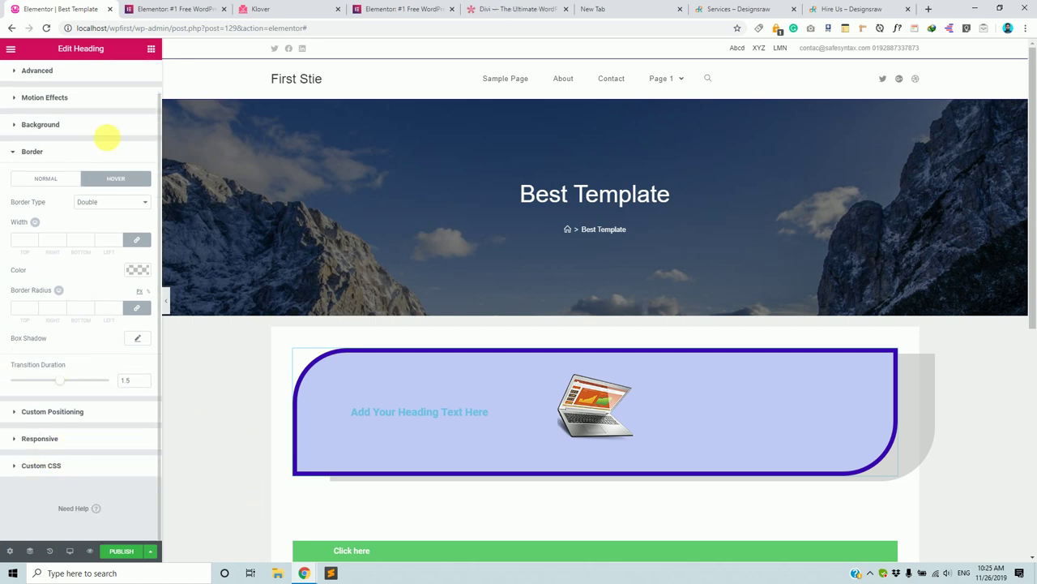
pyautogui.click(87, 151)
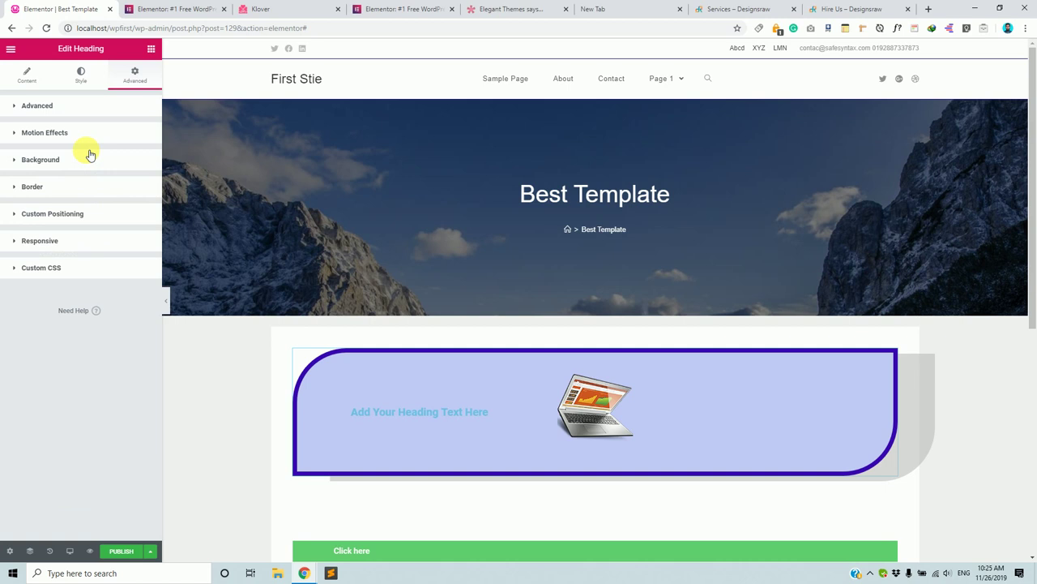
# - Set the heading's custom positioning to Full Width (100%) with its vertical alignment at Center
pyautogui.click(75, 222)
pyautogui.click(120, 243)
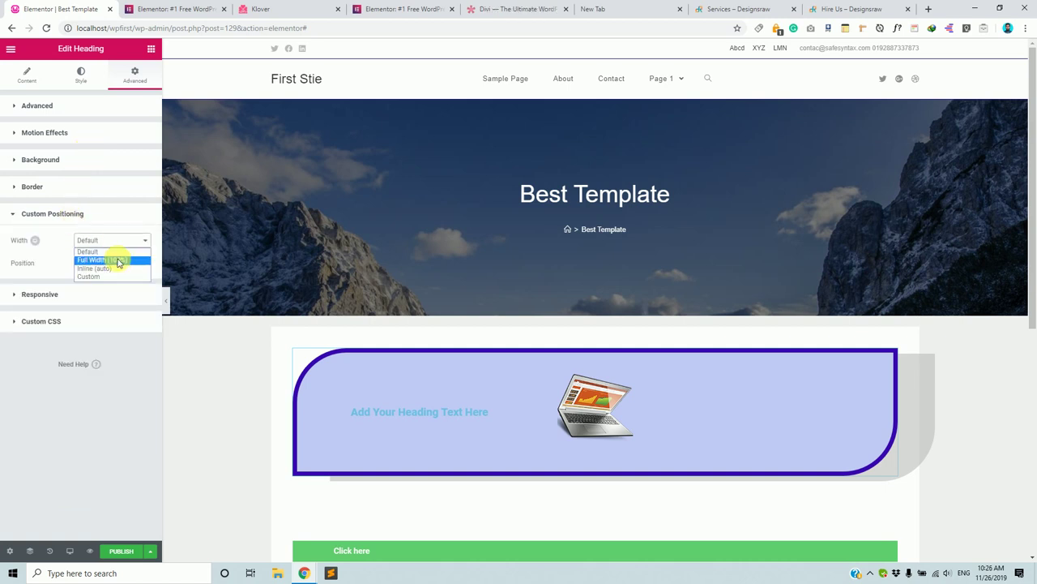
pyautogui.click(120, 261)
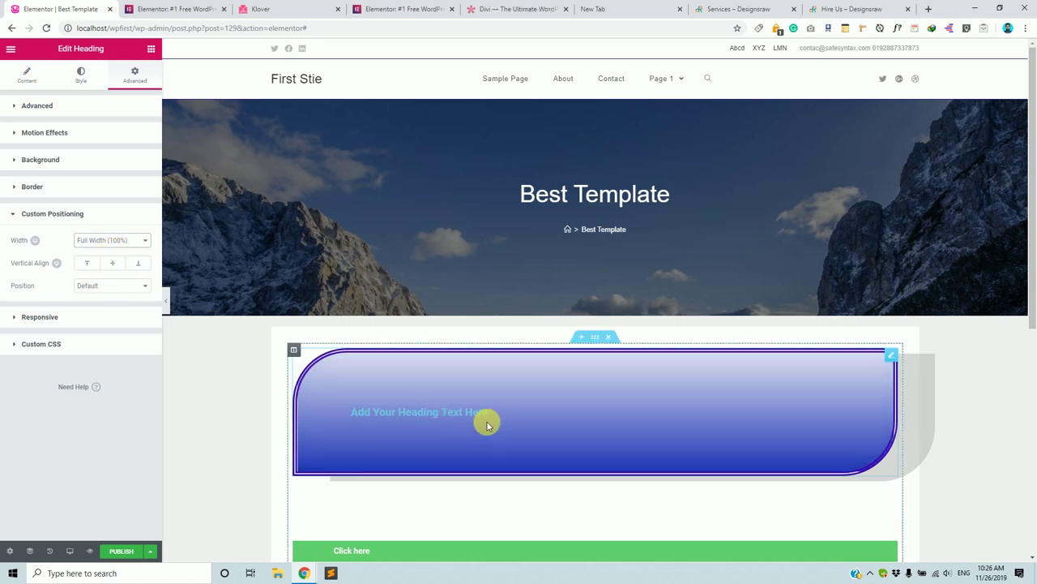
pyautogui.click(115, 266)
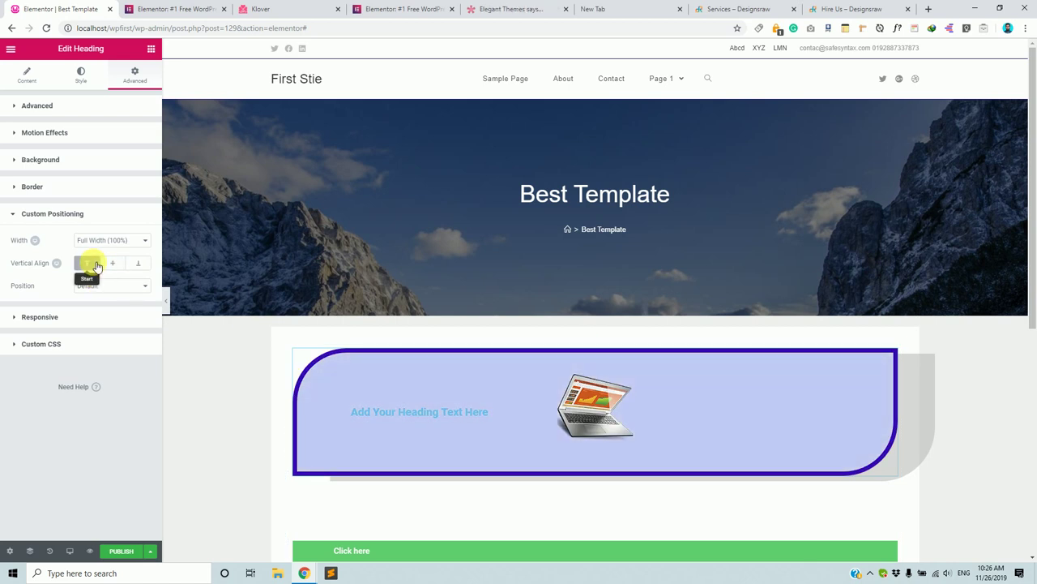
pyautogui.click(138, 263)
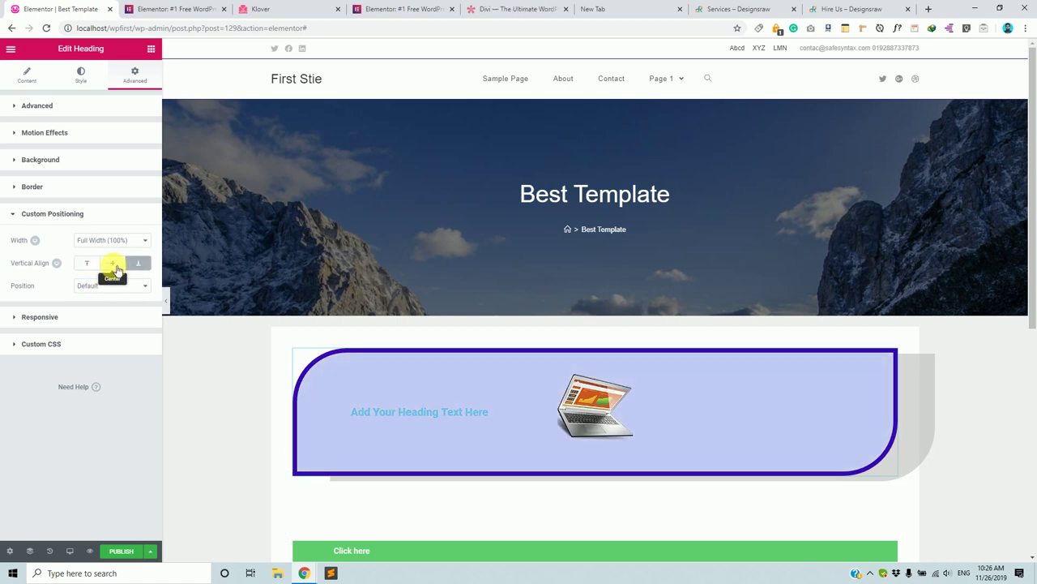
pyautogui.click(114, 263)
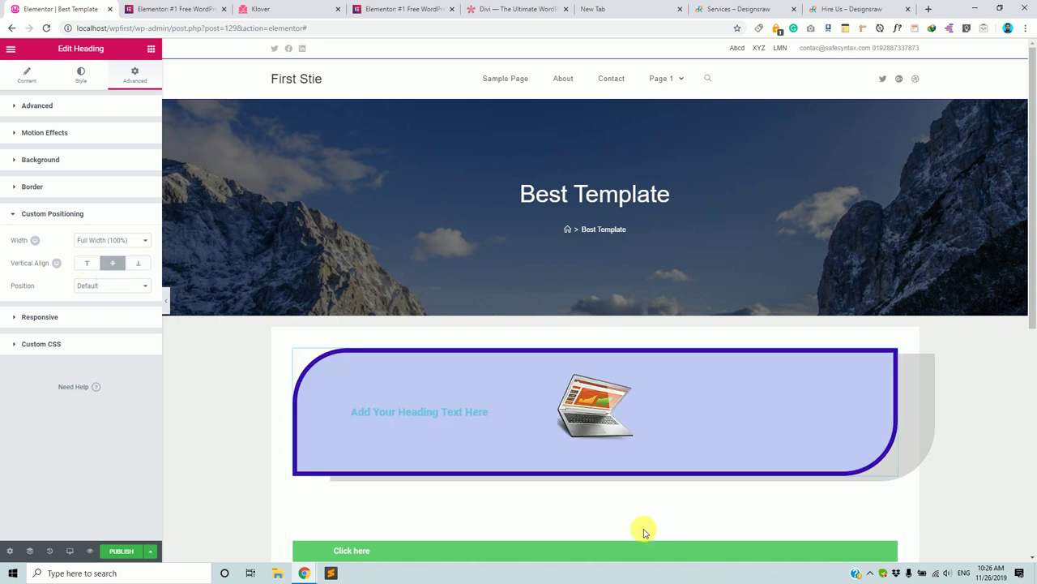
# - Add a new section with three equal columns below the green Click here button
pyautogui.scroll(-5, 644, 527)
pyautogui.scroll(2, 590, 406)
pyautogui.scroll(-3, 576, 290)
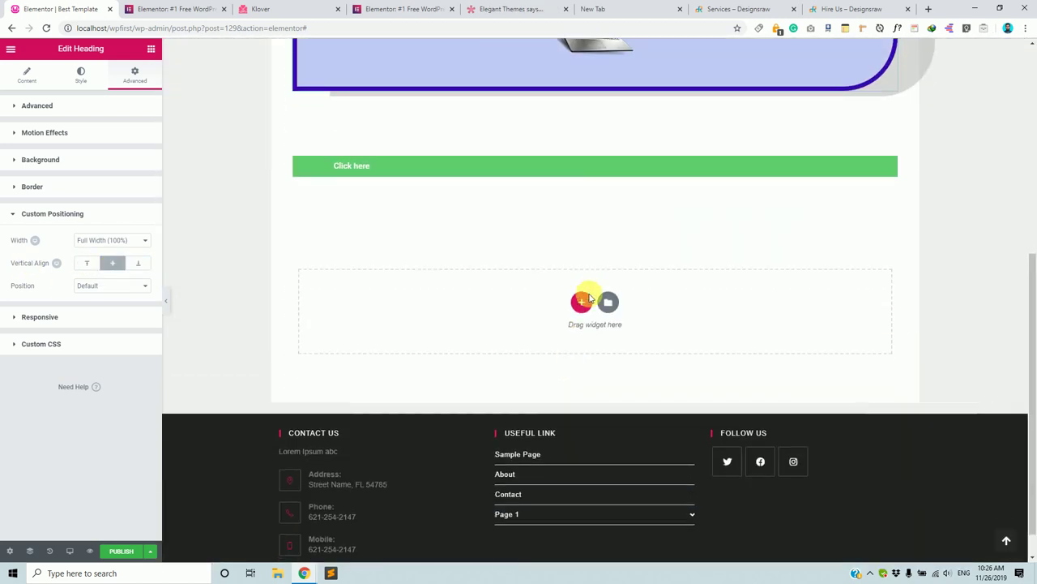
pyautogui.click(581, 301)
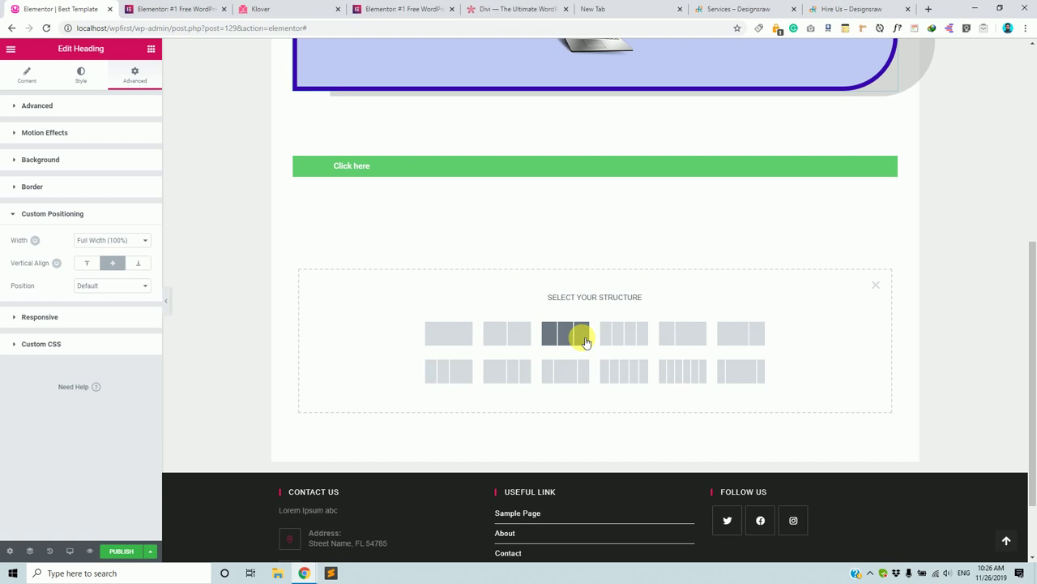
pyautogui.click(585, 341)
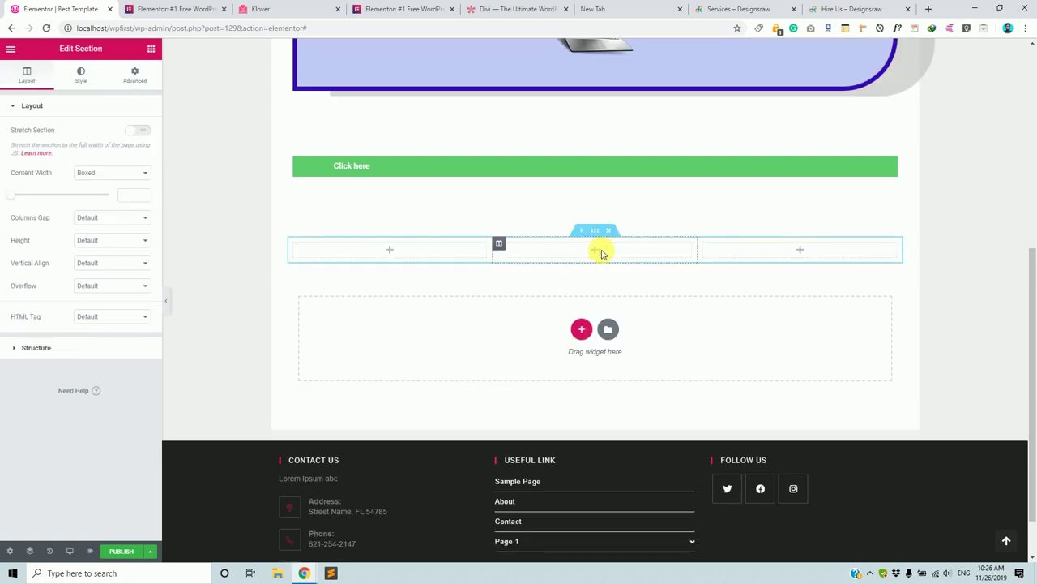
# - Place a Heading widget in the first column of the new three-column section
pyautogui.click(138, 77)
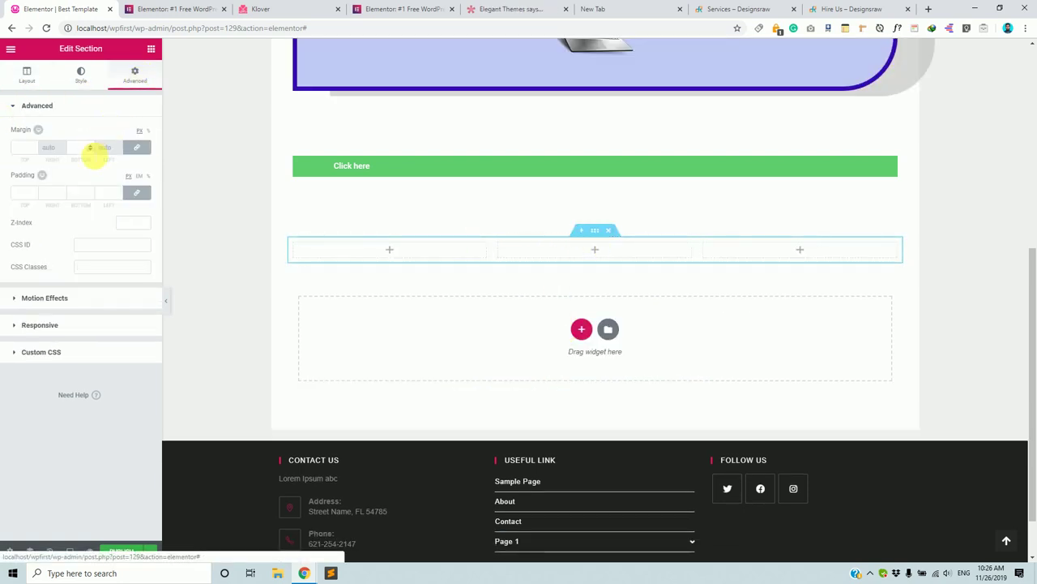
pyautogui.click(151, 49)
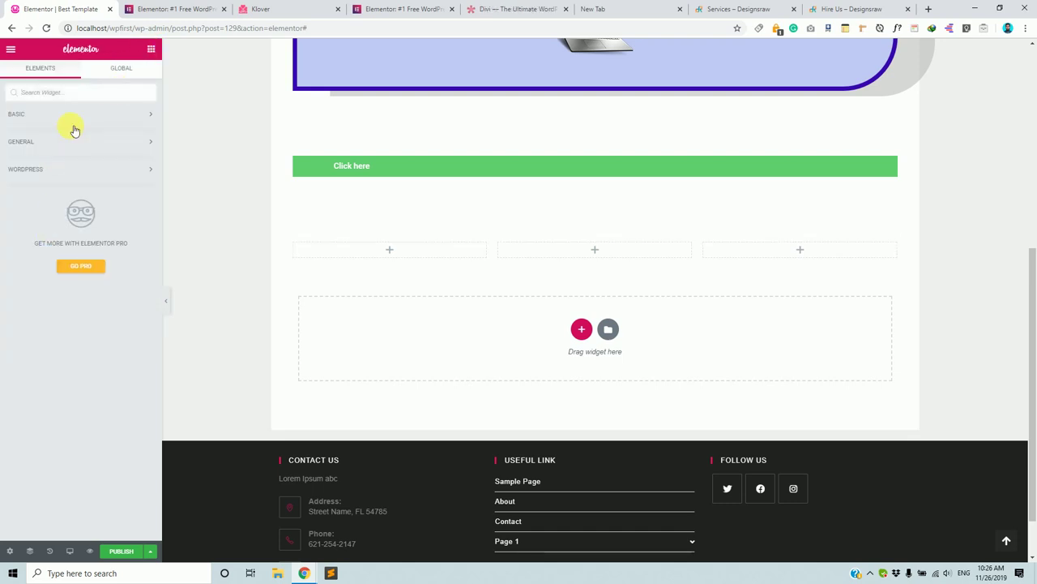
pyautogui.click(117, 69)
pyautogui.click(152, 50)
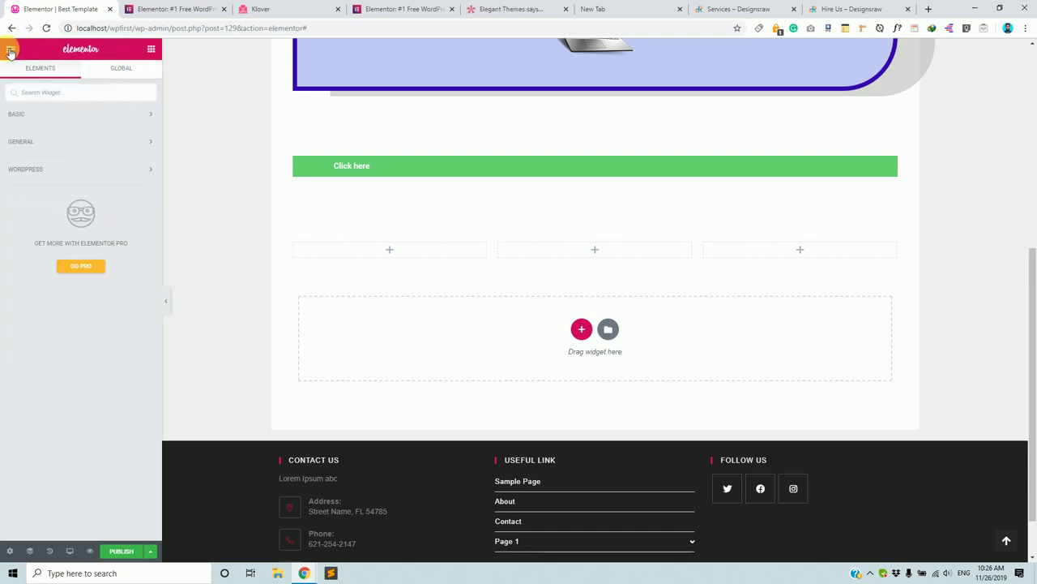
pyautogui.click(10, 49)
pyautogui.click(395, 251)
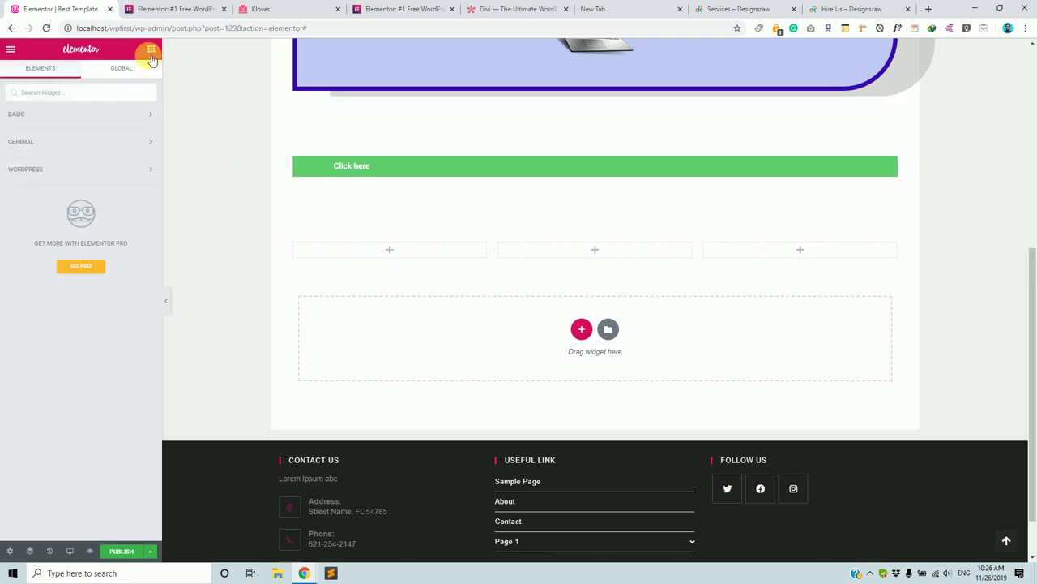
pyautogui.click(90, 119)
pyautogui.moveTo(128, 156); pyautogui.dragTo(374, 252)
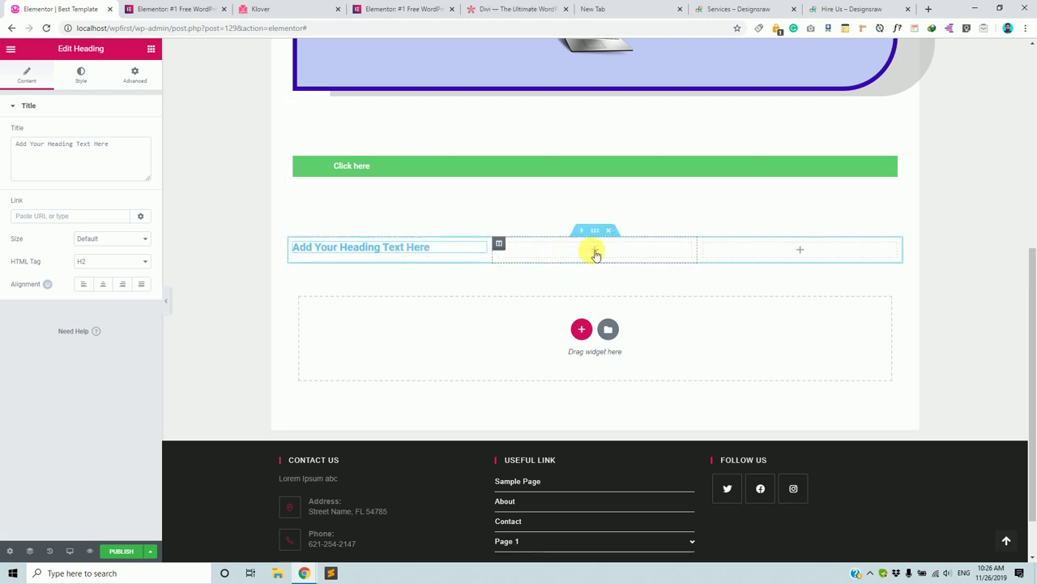
# - Place a Video widget in the section's middle column and a Google Maps widget in its third column
pyautogui.click(595, 251)
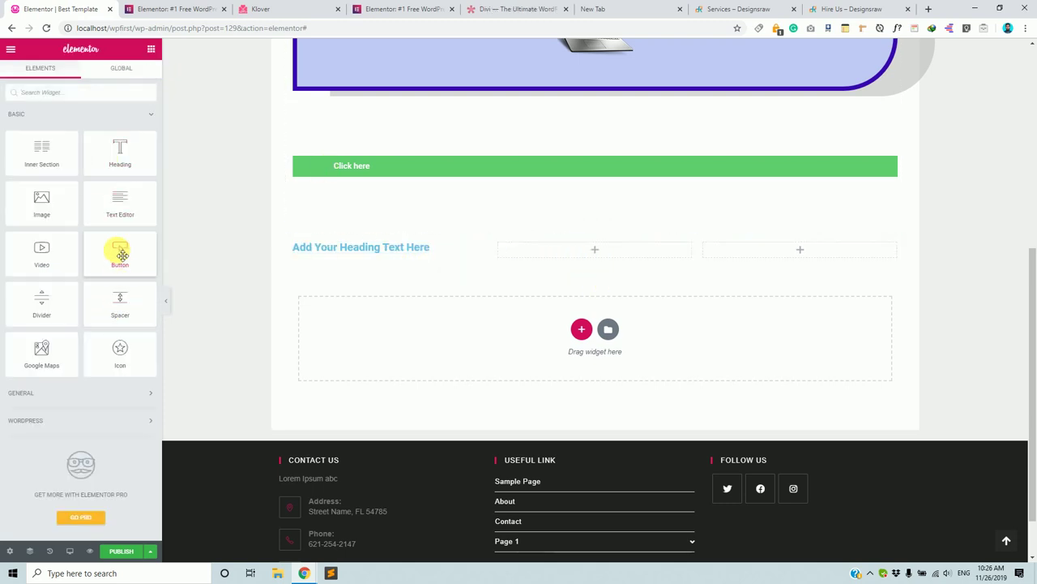
pyautogui.moveTo(58, 252); pyautogui.dragTo(603, 250)
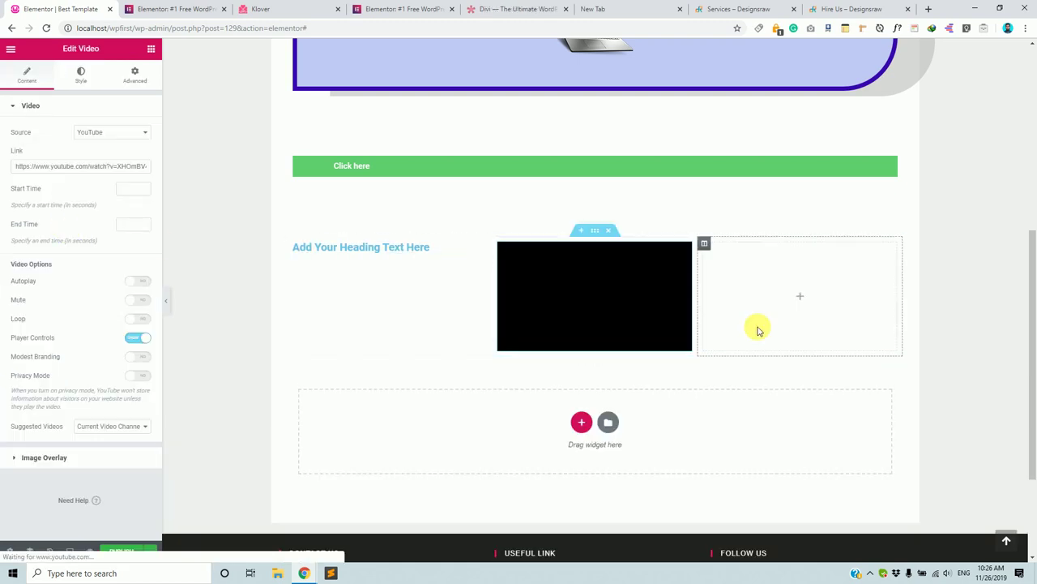
pyautogui.click(800, 295)
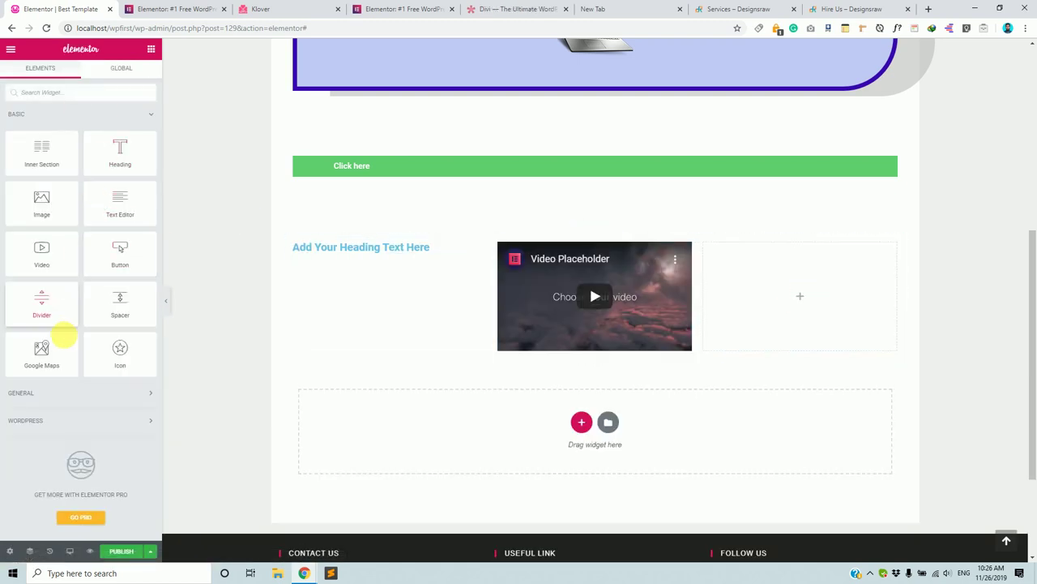
pyautogui.moveTo(205, 361); pyautogui.dragTo(789, 290)
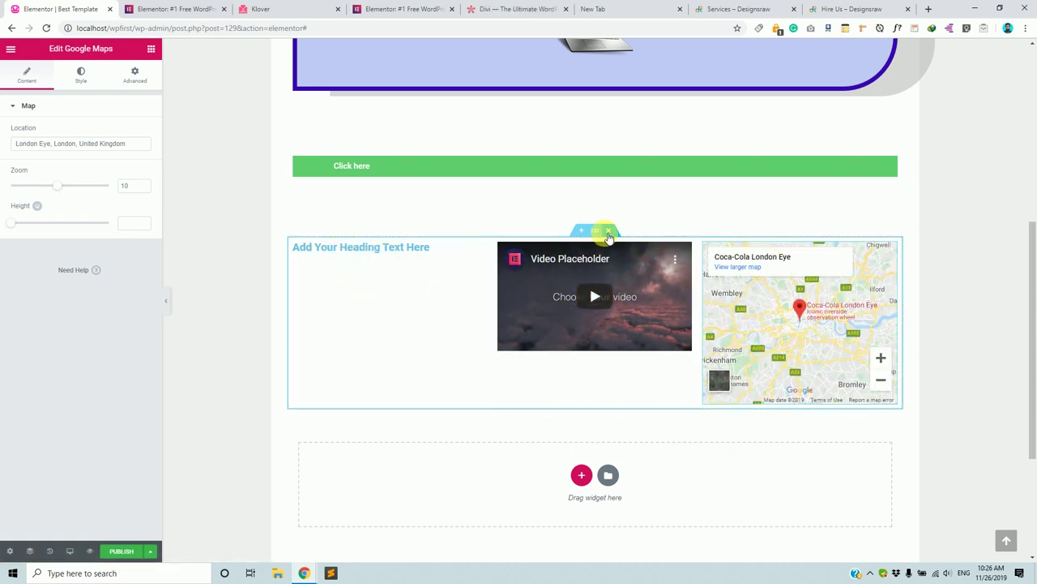
pyautogui.click(604, 234)
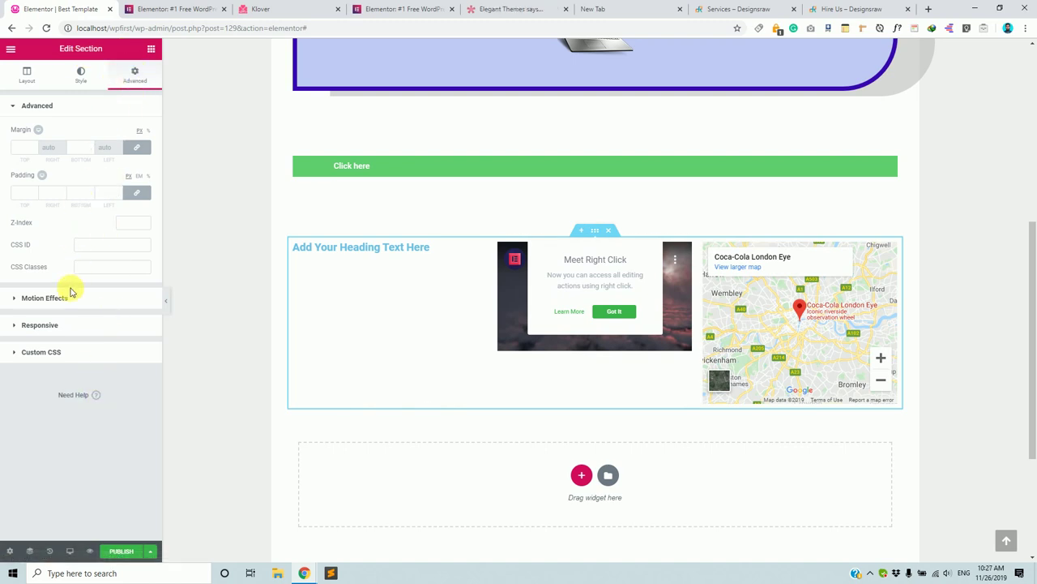
pyautogui.click(71, 324)
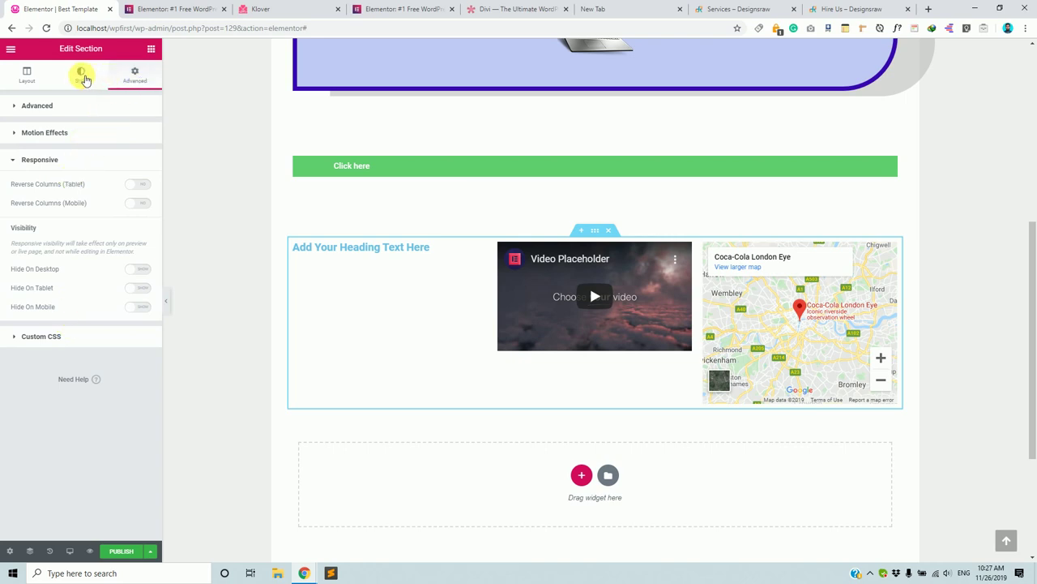
pyautogui.click(150, 49)
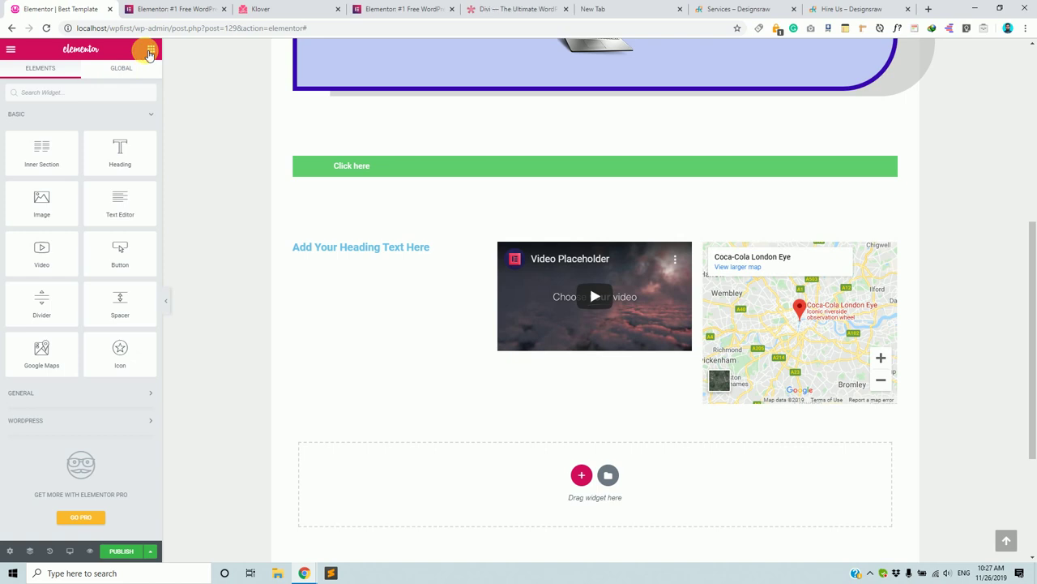
pyautogui.click(123, 67)
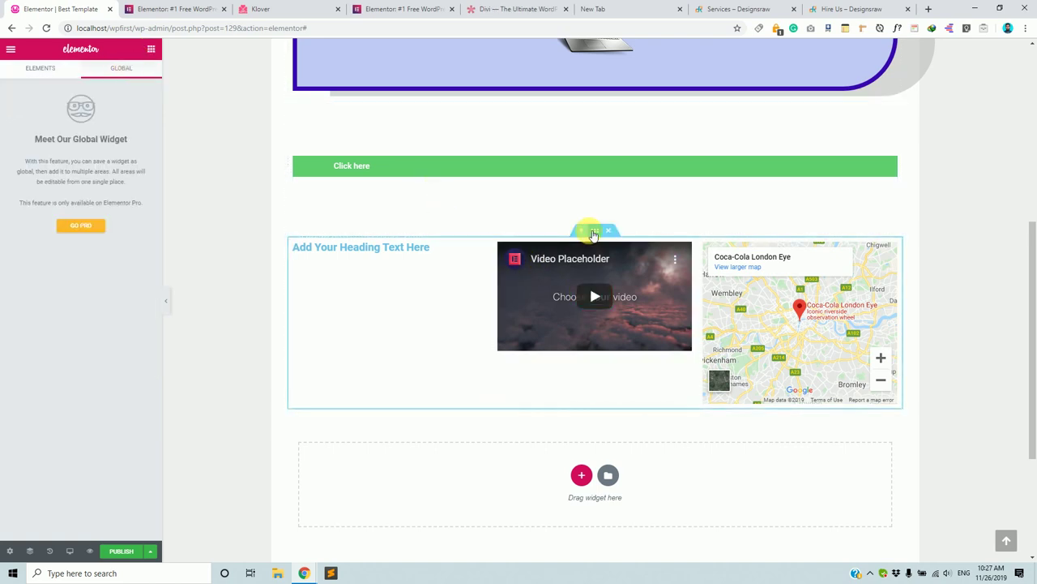
# - Try Bottom as the three-column section's vertical alignment and settle on Middle
pyautogui.click(594, 233)
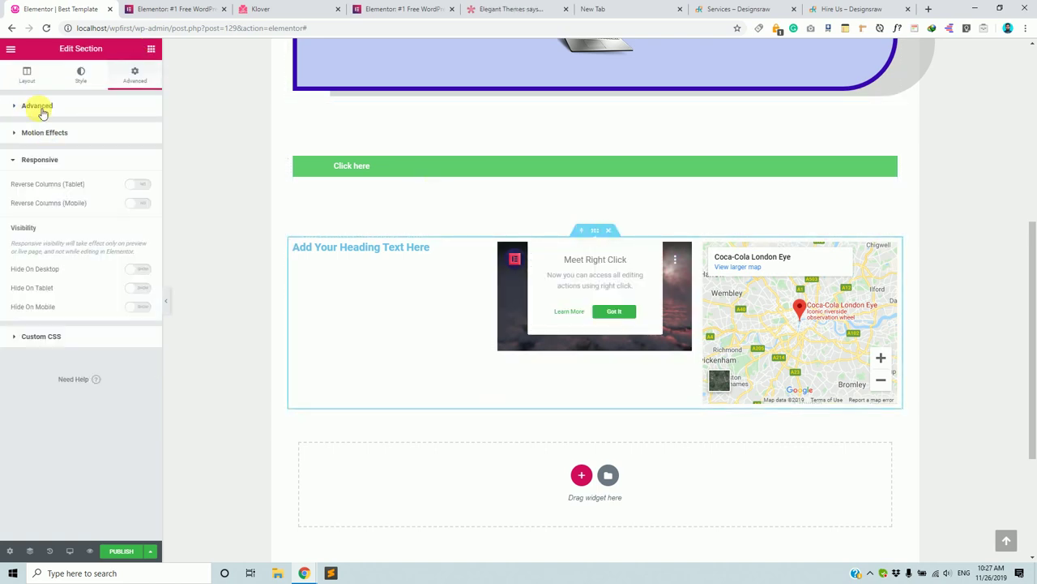
pyautogui.click(39, 107)
pyautogui.click(32, 77)
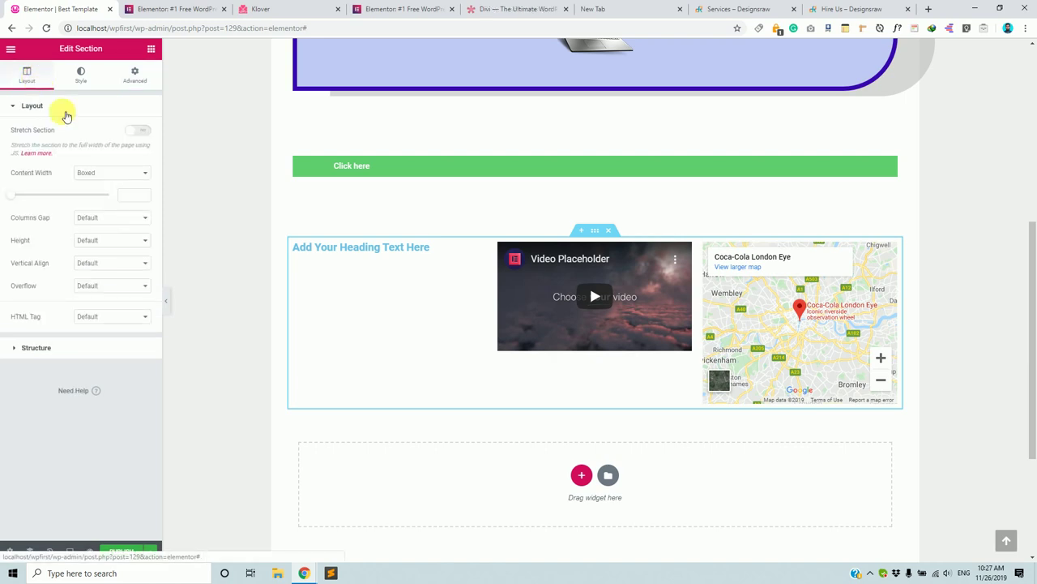
pyautogui.click(121, 264)
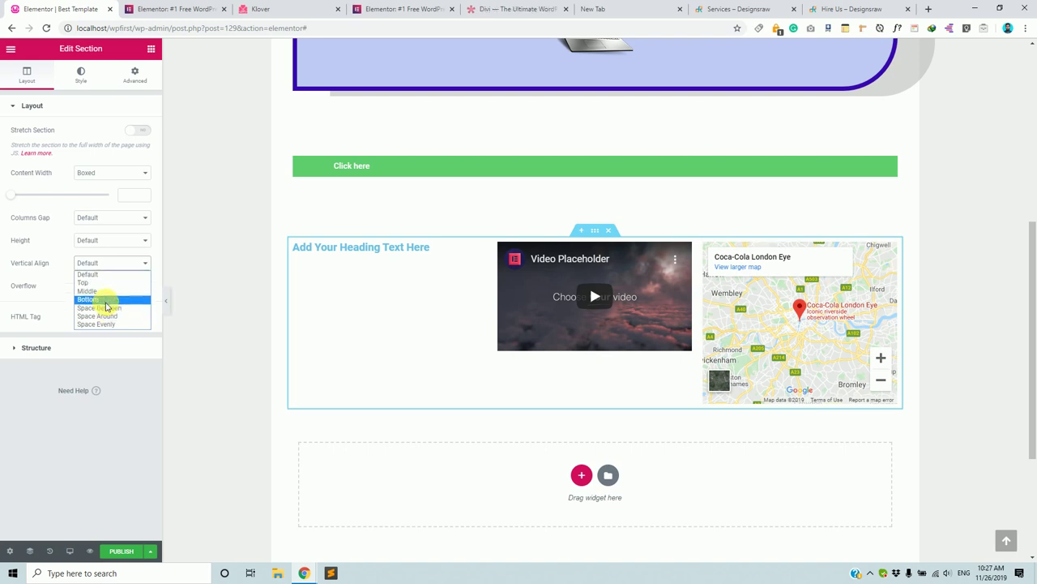
pyautogui.click(105, 300)
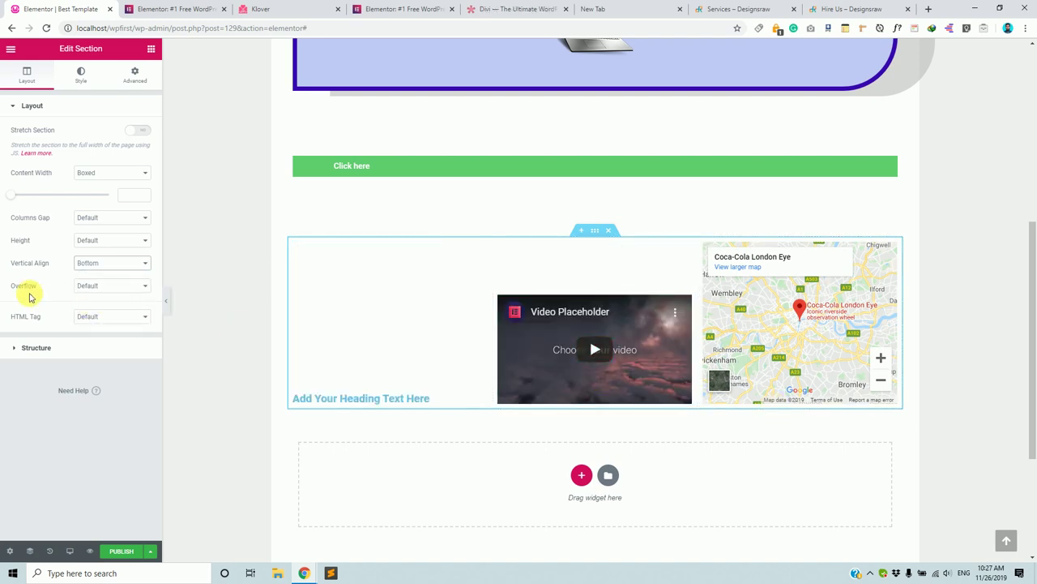
pyautogui.click(91, 266)
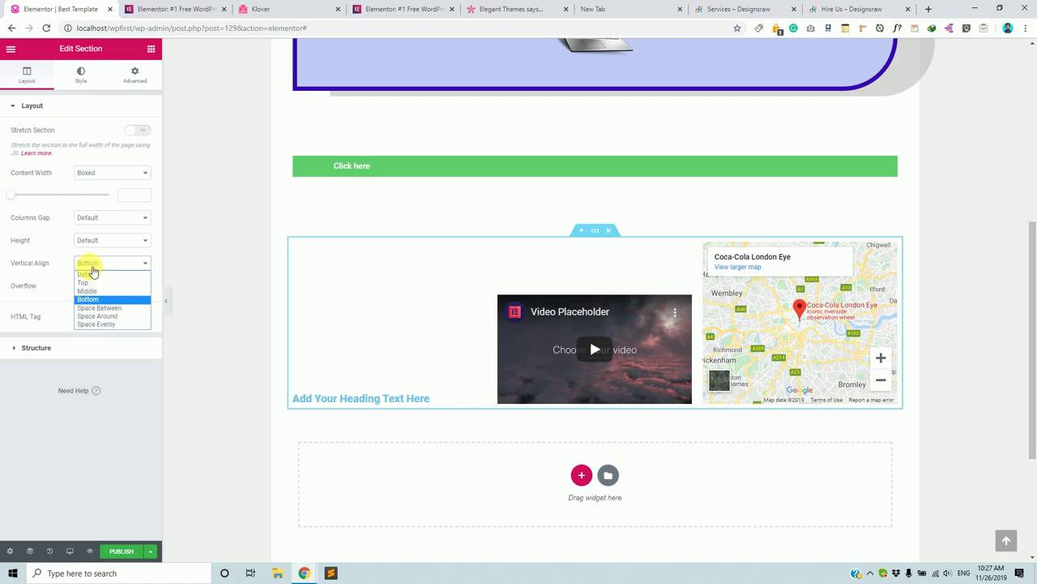
pyautogui.click(91, 296)
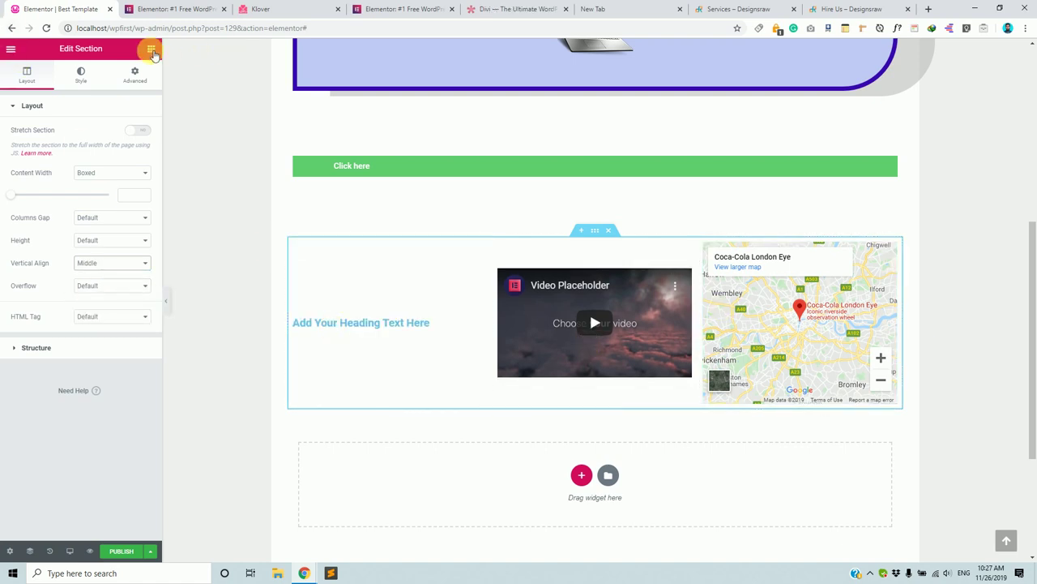
pyautogui.click(151, 50)
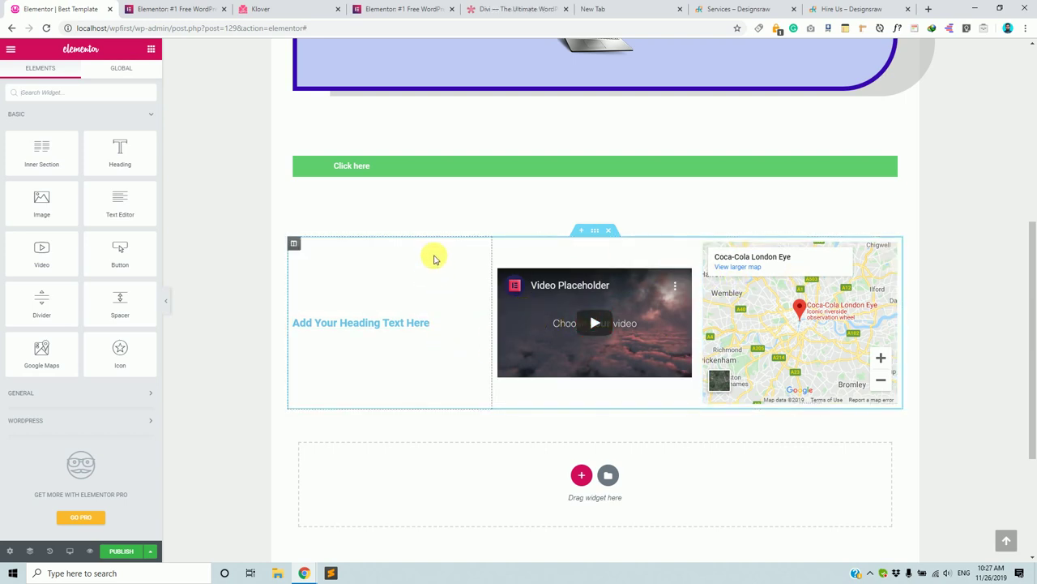
# - Set the Click here button's custom positioning to Absolute, leaving its width at Default
pyautogui.scroll(4, 945, 232)
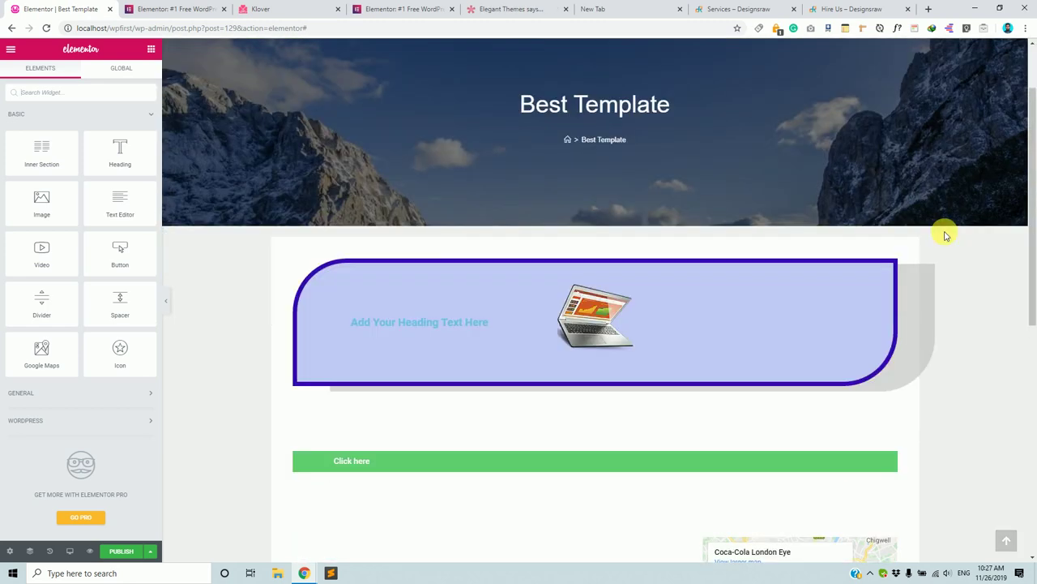
pyautogui.scroll(-5, 914, 232)
pyautogui.scroll(4, 915, 232)
pyautogui.scroll(-2, 433, 336)
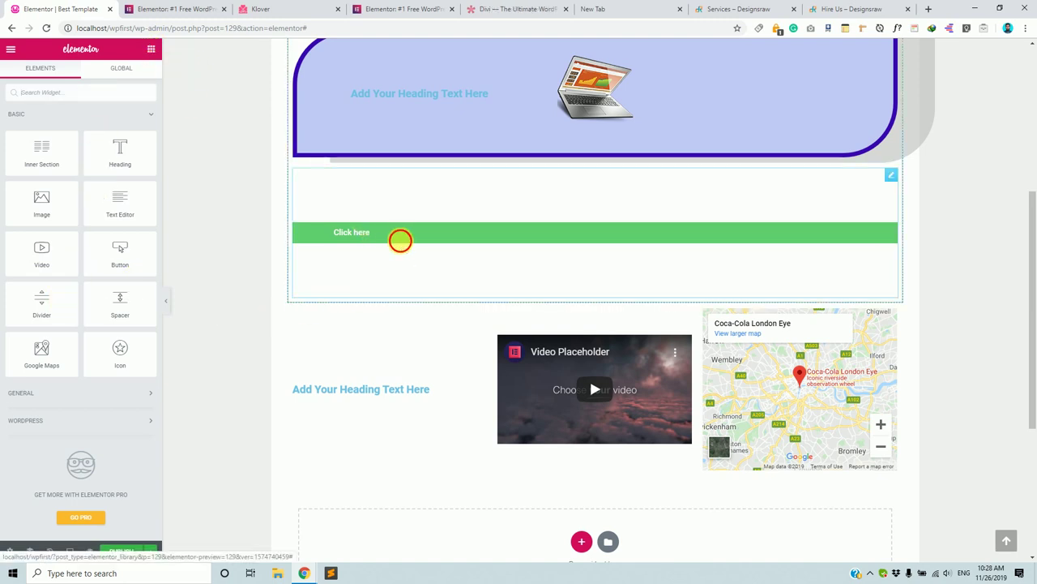
pyautogui.click(398, 239)
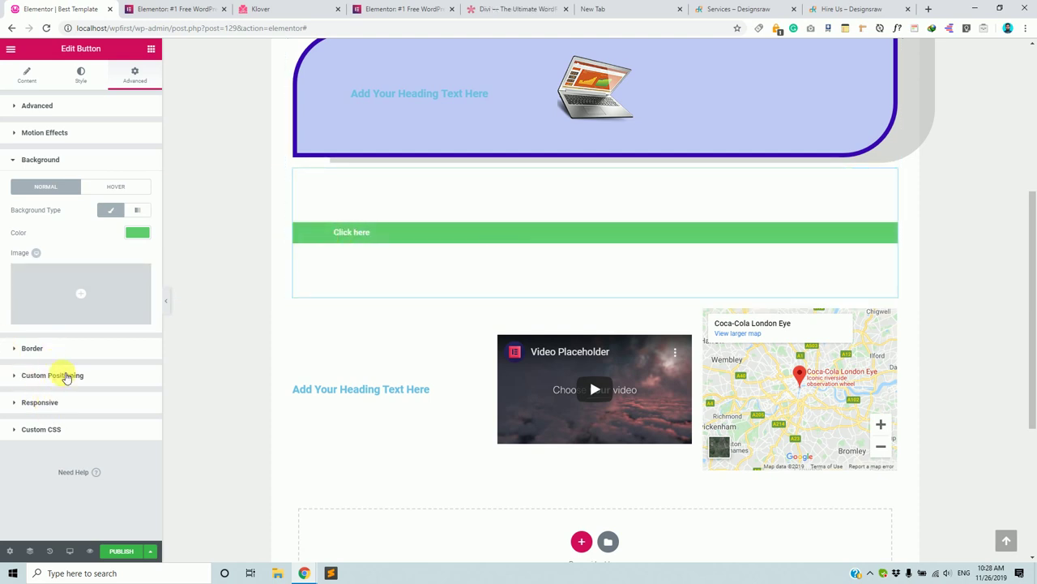
pyautogui.click(61, 373)
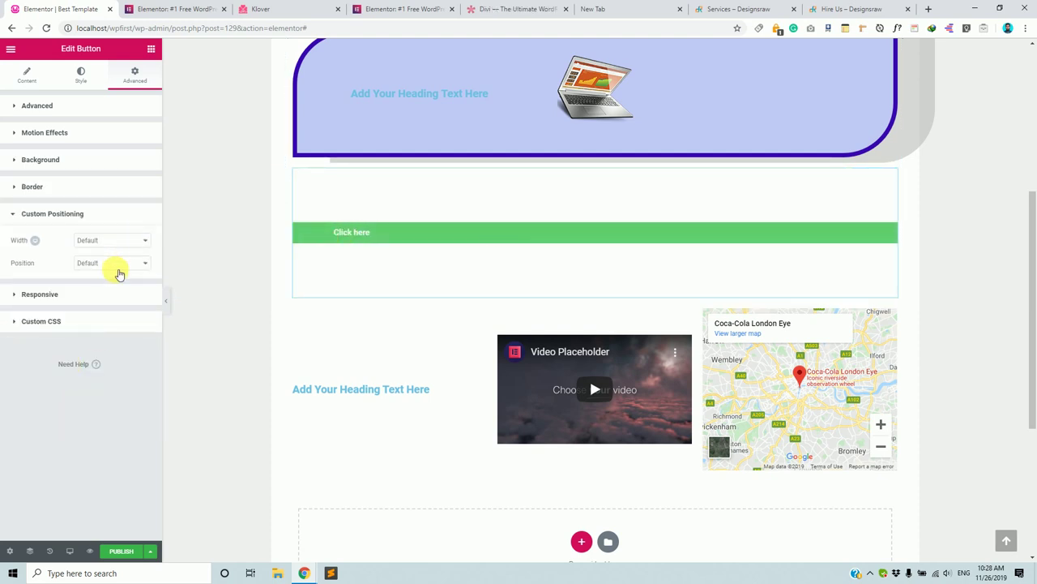
pyautogui.click(115, 265)
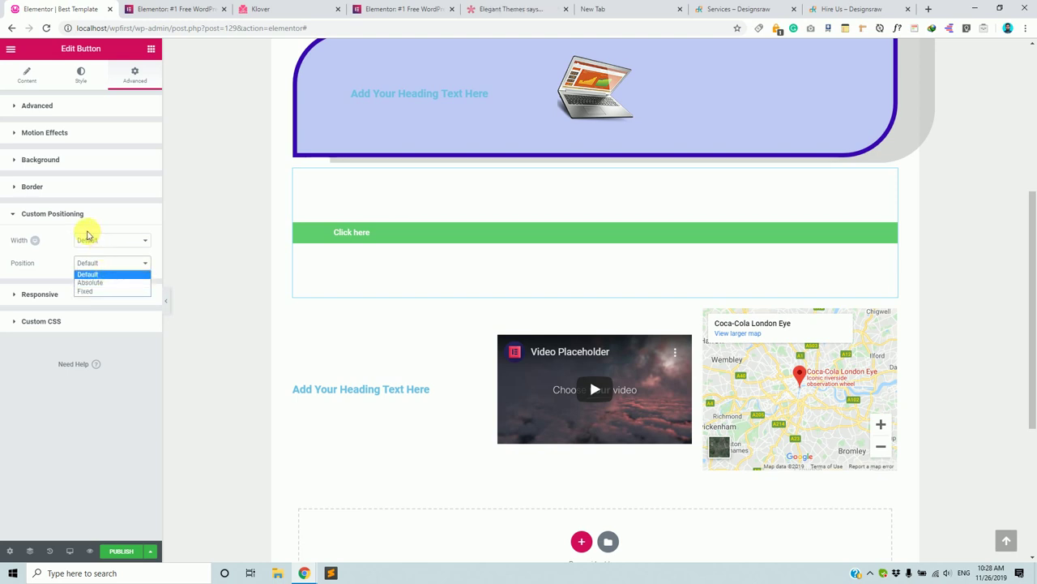
pyautogui.click(97, 240)
pyautogui.click(56, 263)
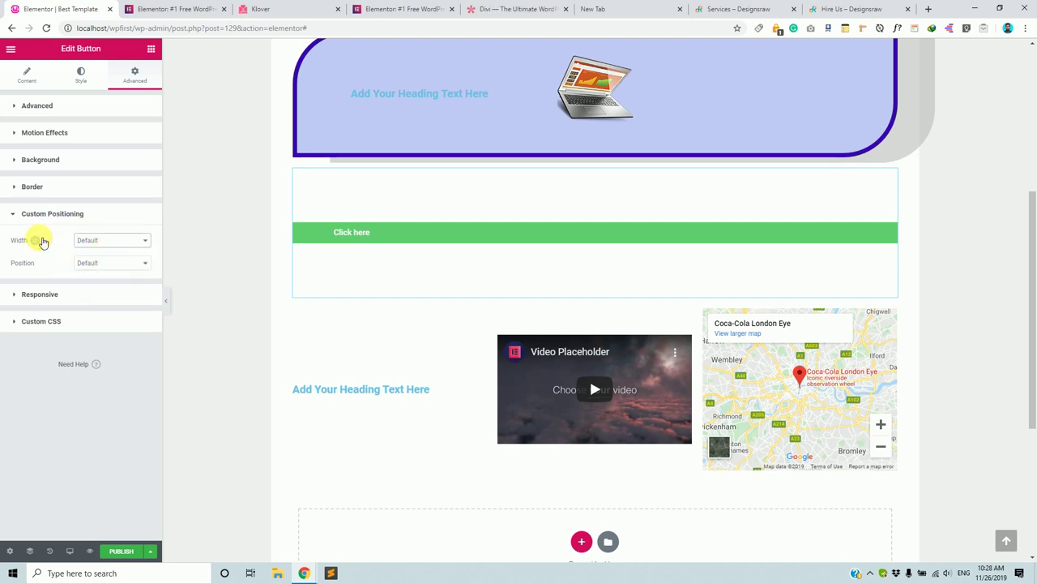
pyautogui.click(112, 265)
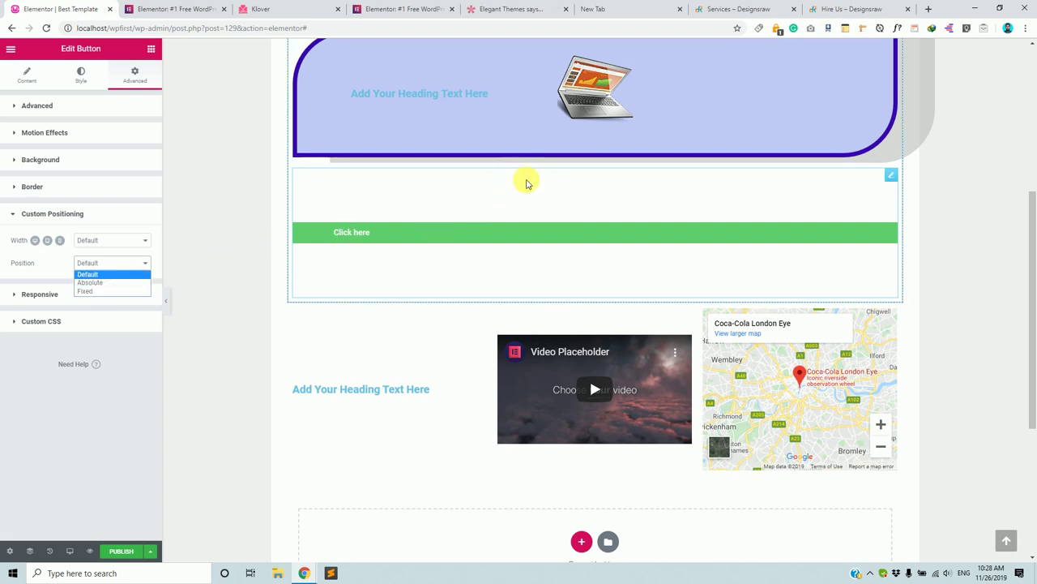
pyautogui.click(88, 285)
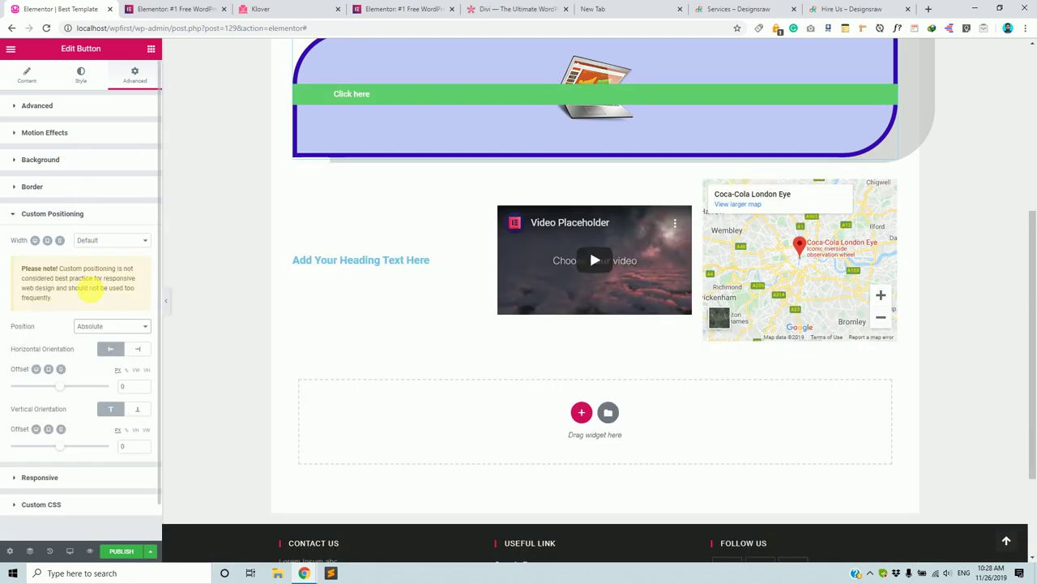
# - Compare the Top and Bottom vertical orientations for the absolutely positioned button and keep Bottom
pyautogui.scroll(5, 470, 335)
pyautogui.scroll(-1, 486, 375)
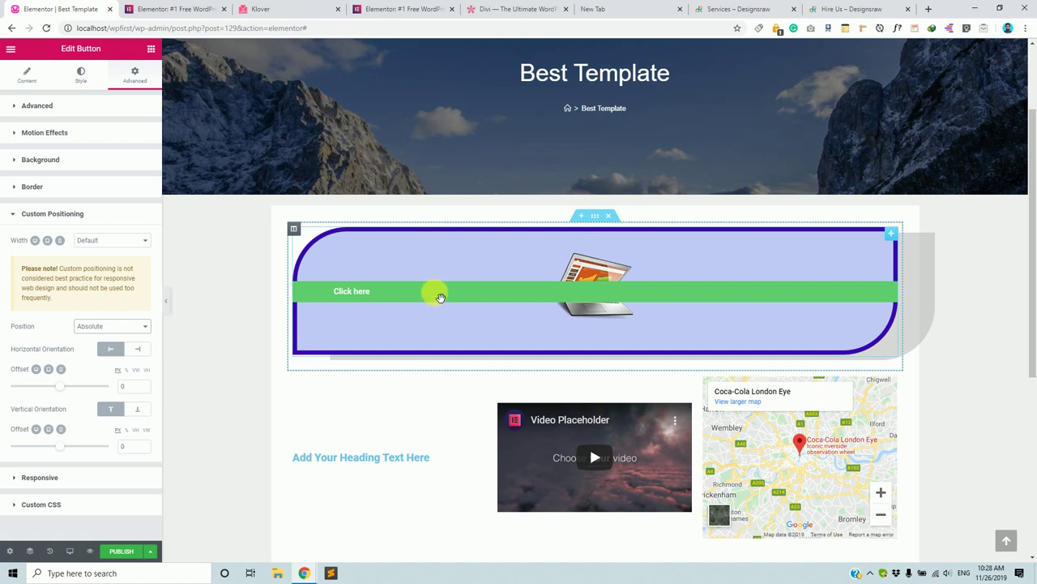
pyautogui.scroll(-1, 81, 397)
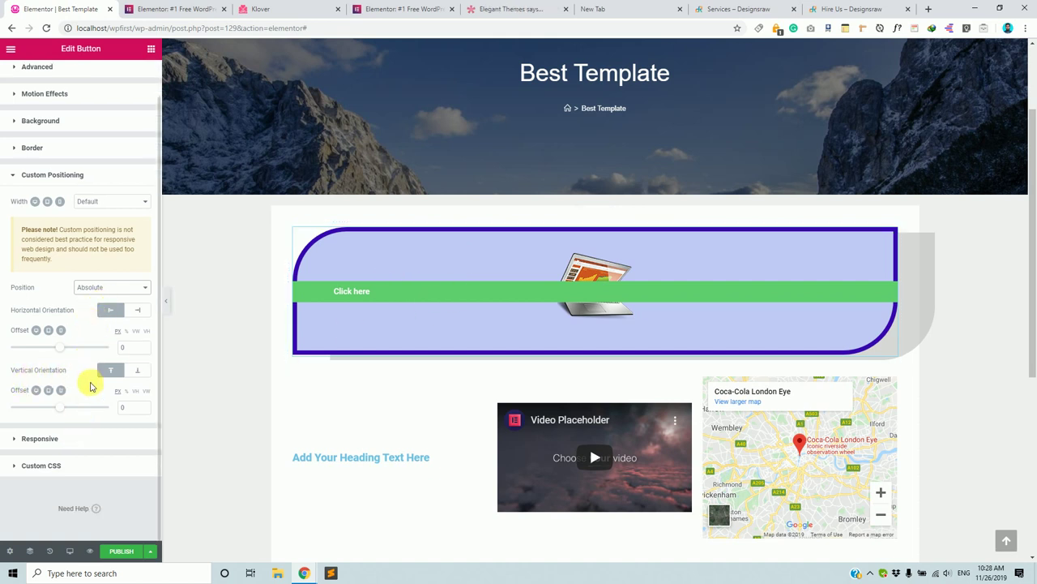
pyautogui.click(136, 370)
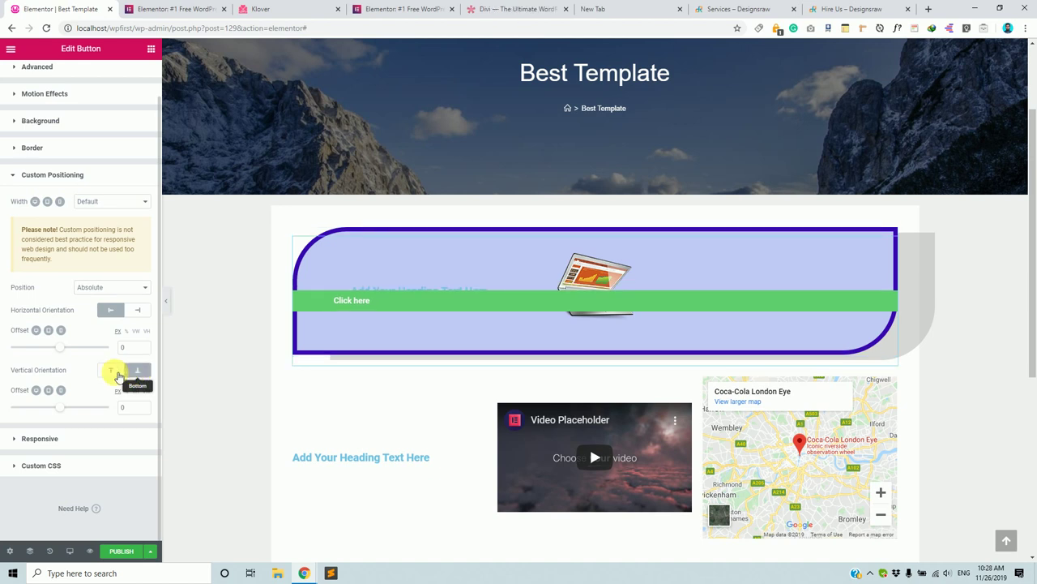
pyautogui.click(106, 374)
pyautogui.click(135, 371)
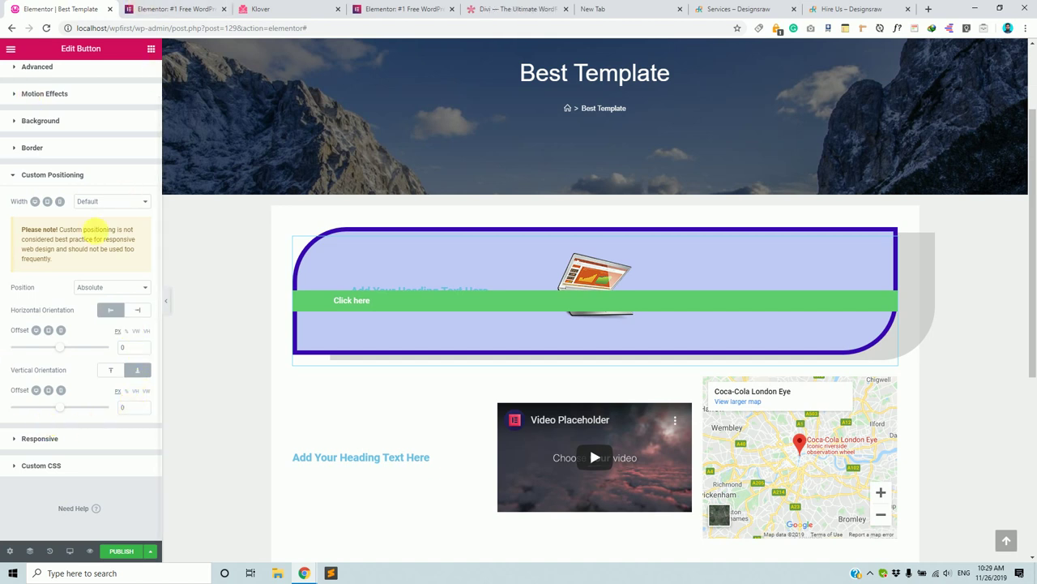
# - Turn on Hide On Mobile in the Click here button's responsive settings
pyautogui.click(81, 174)
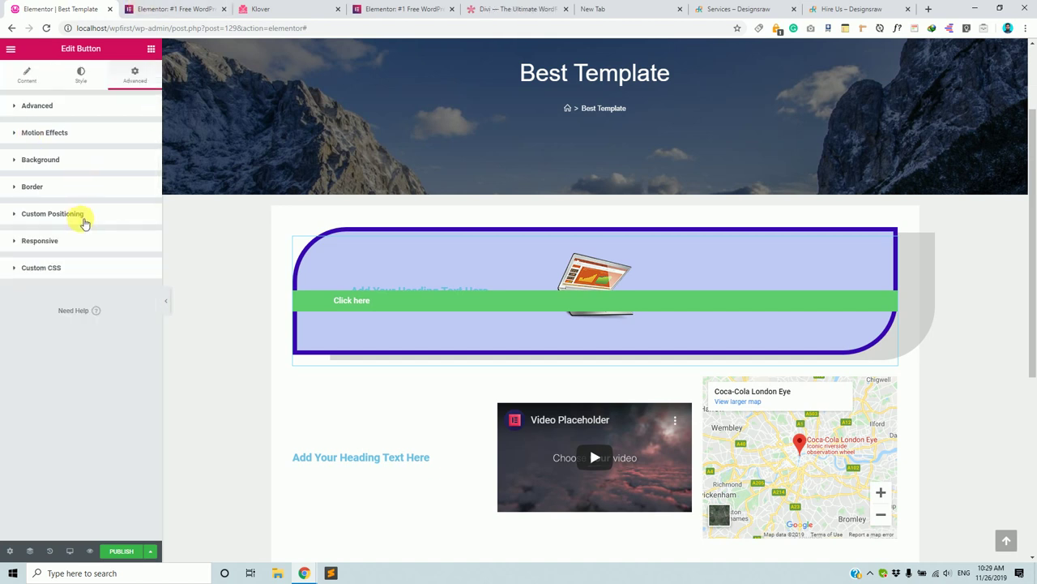
pyautogui.click(84, 216)
pyautogui.click(84, 215)
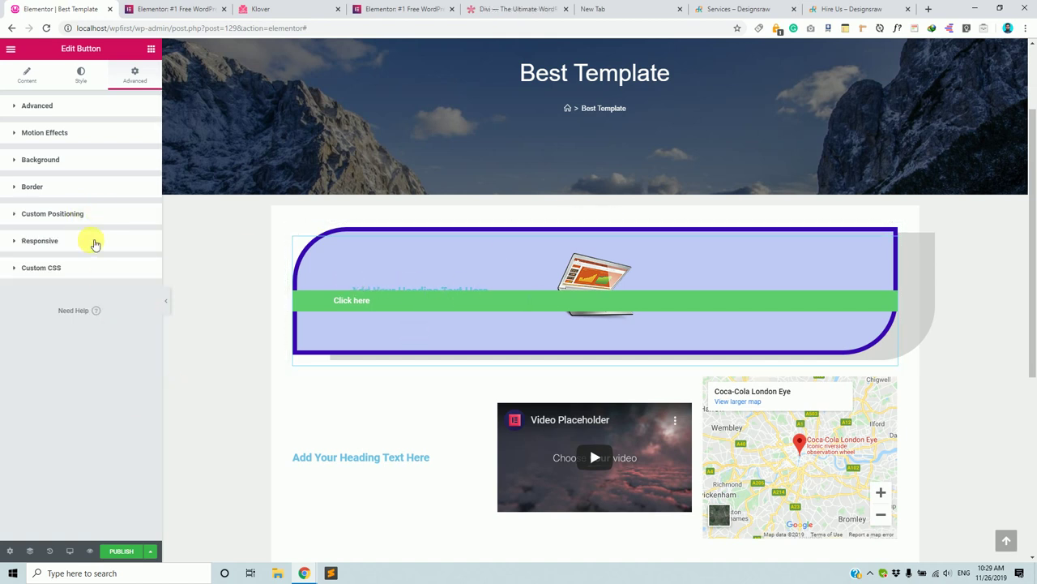
pyautogui.click(94, 243)
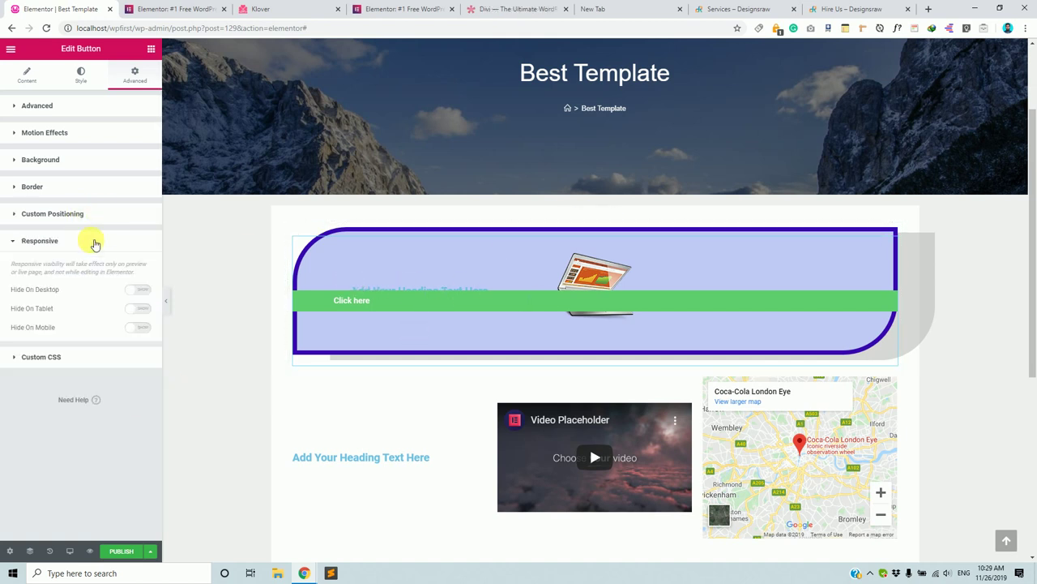
pyautogui.scroll(-3, 461, 373)
pyautogui.scroll(4, 443, 365)
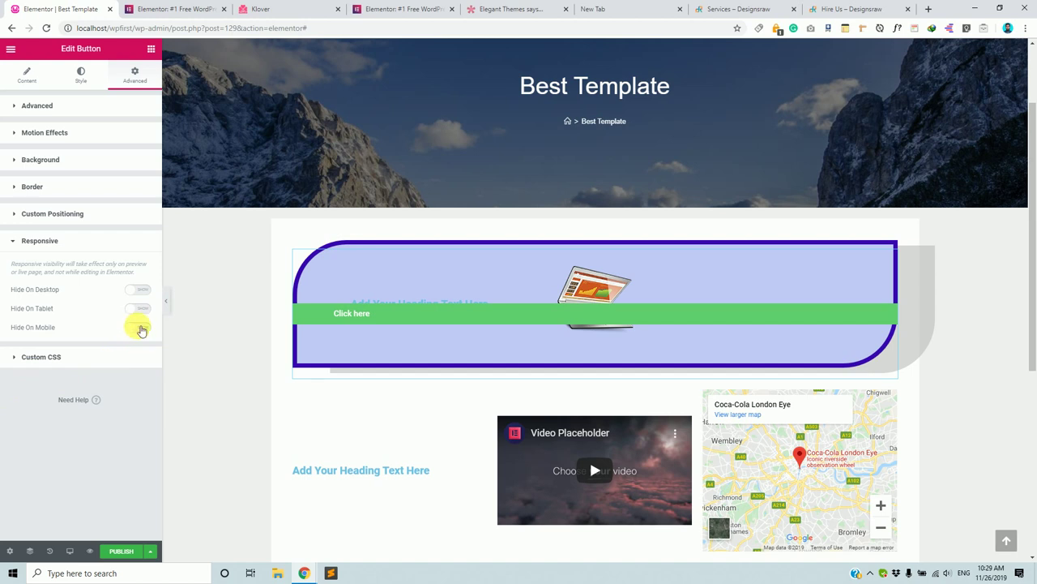
pyautogui.click(141, 330)
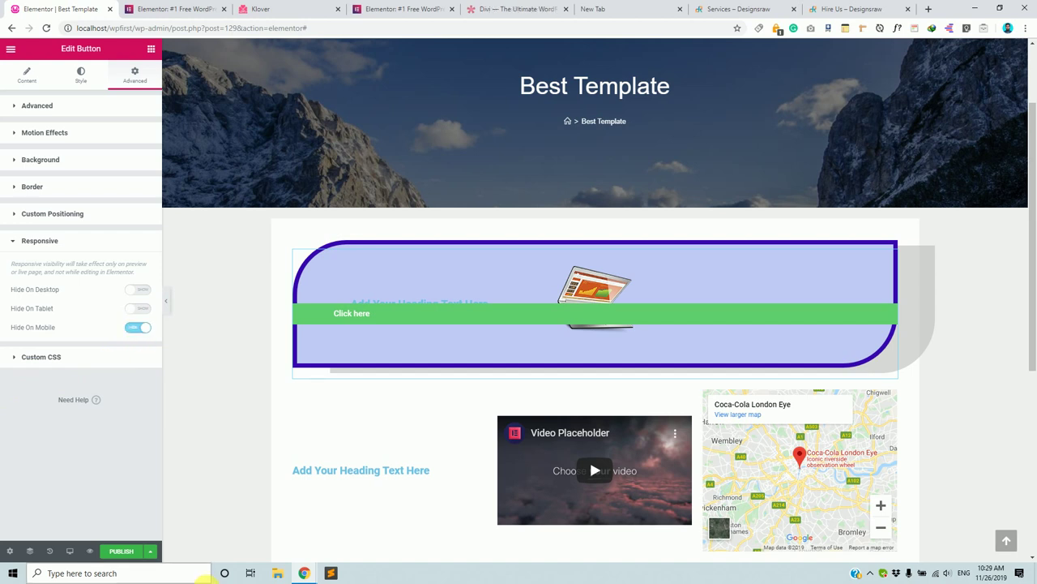
# - Preview the page in the 360px mobile view and return to the desktop view
pyautogui.click(71, 548)
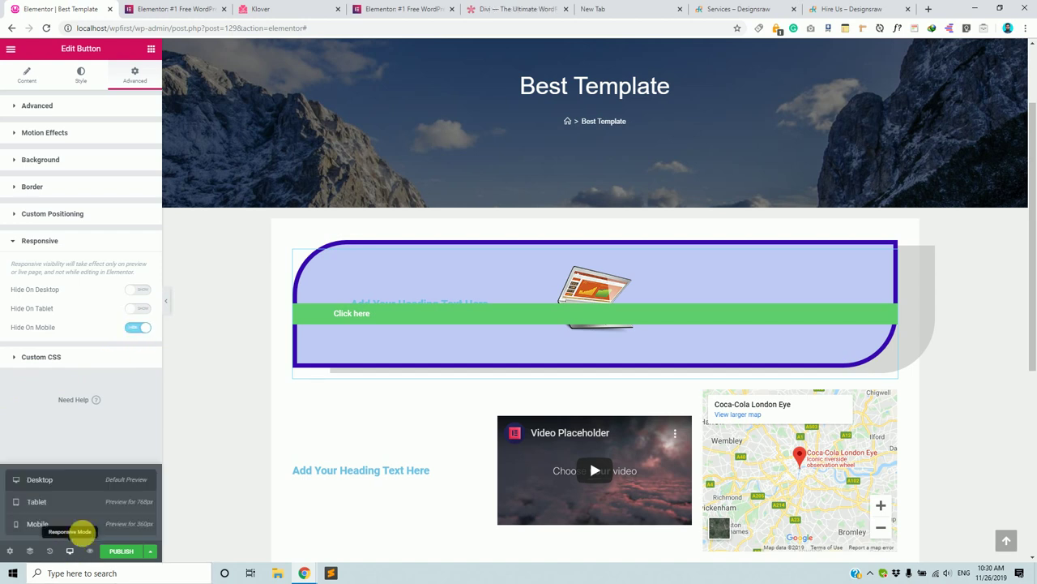
pyautogui.click(77, 524)
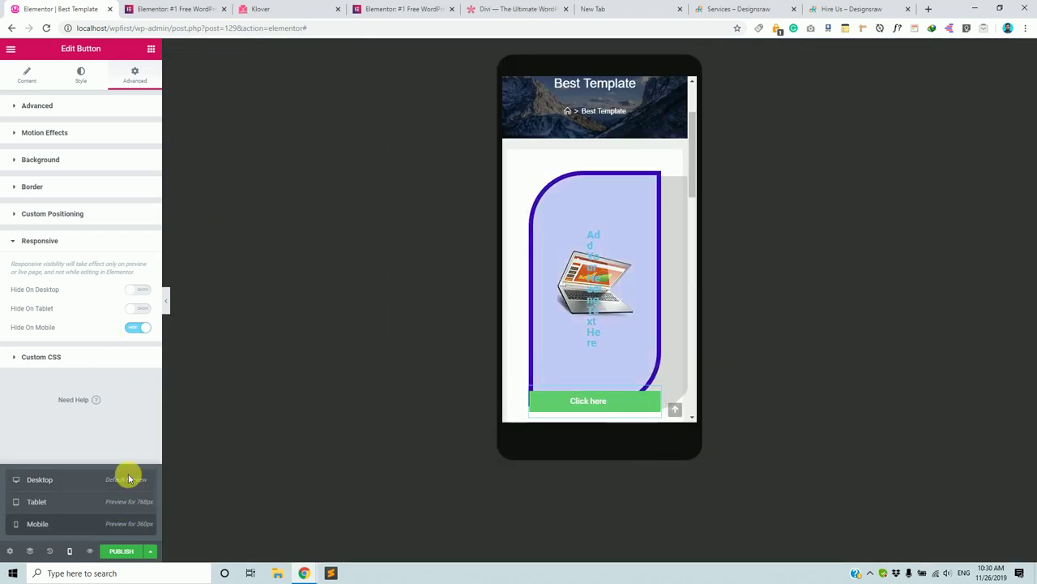
pyautogui.click(71, 551)
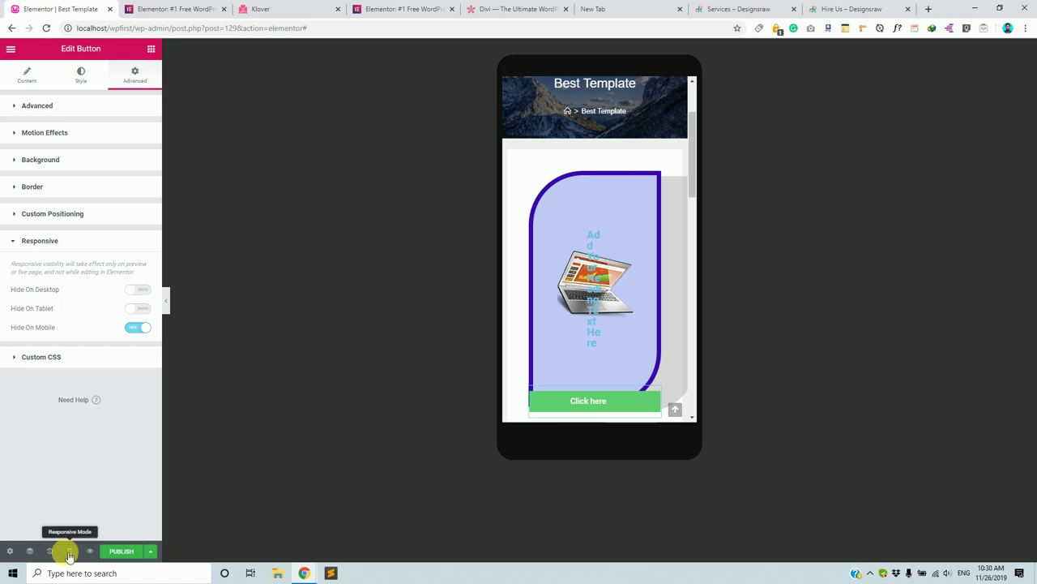
pyautogui.click(70, 551)
pyautogui.click(64, 484)
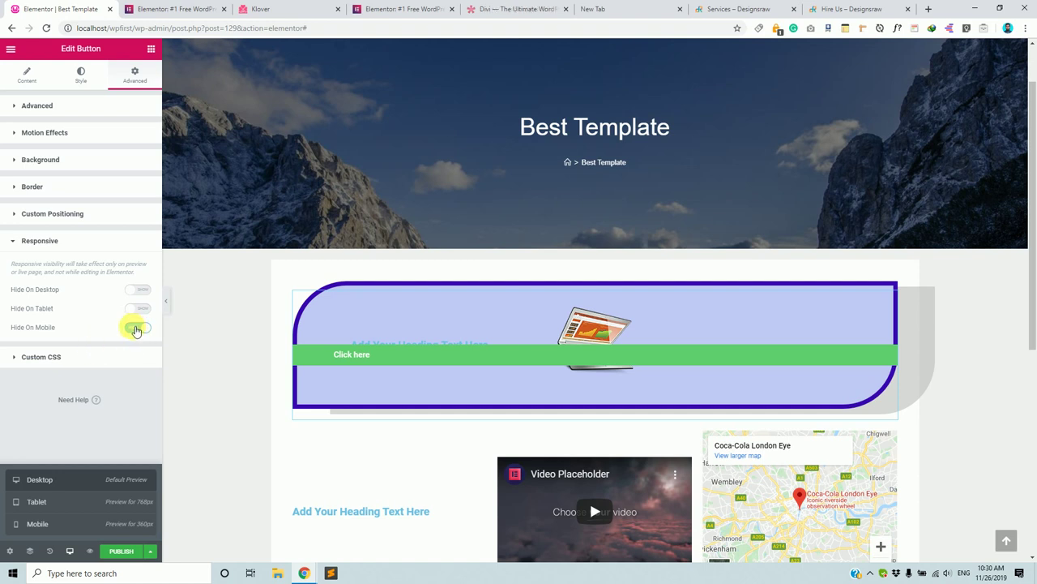
# - Try Hide On Desktop for the button and reset its visibility to show on all devices
pyautogui.click(140, 289)
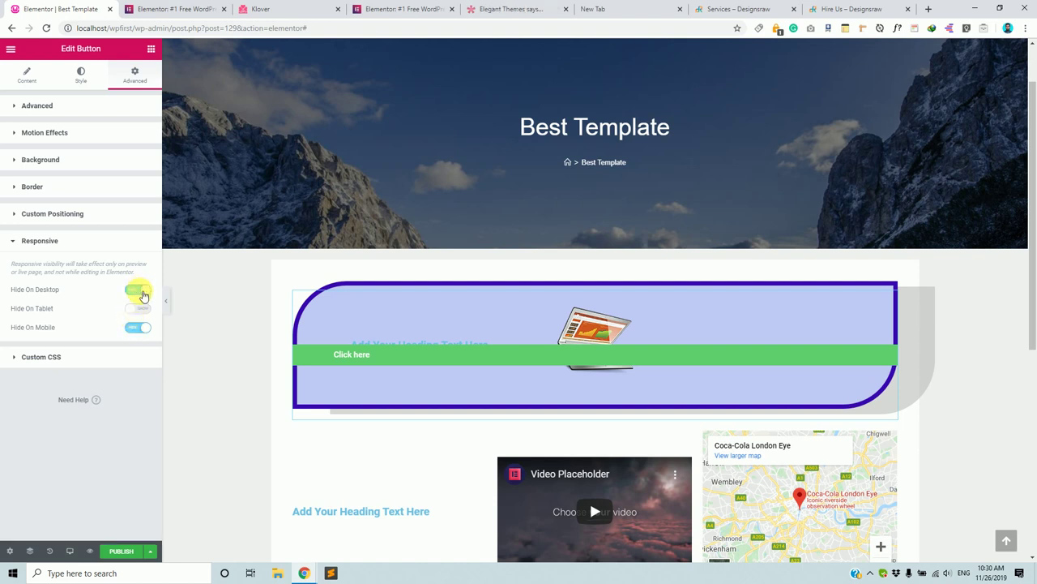
pyautogui.click(146, 328)
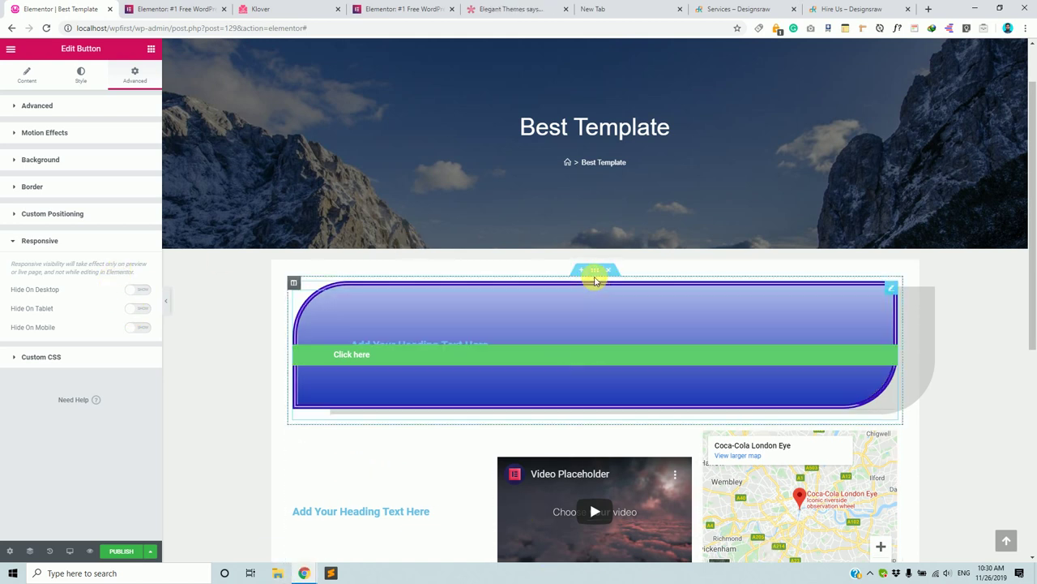
# - Look at the first section's advanced settings and the Click here button's Custom CSS options
pyautogui.click(595, 273)
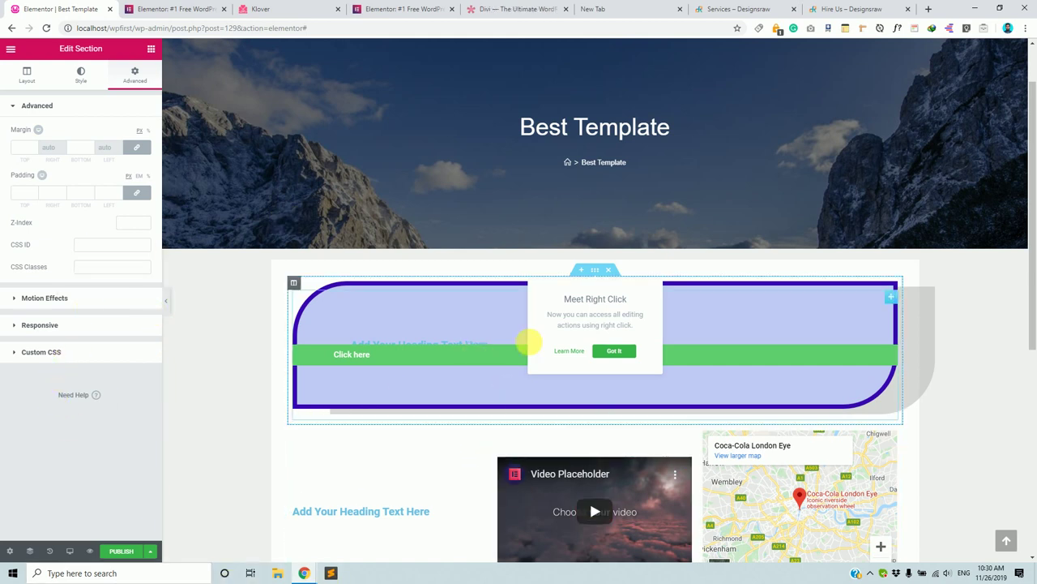
pyautogui.click(464, 364)
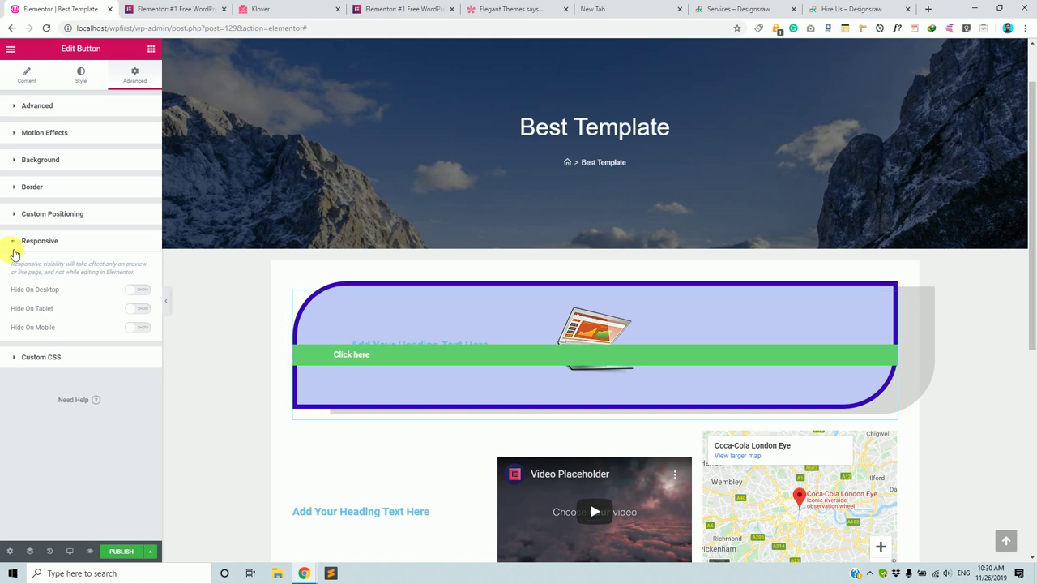
pyautogui.click(74, 363)
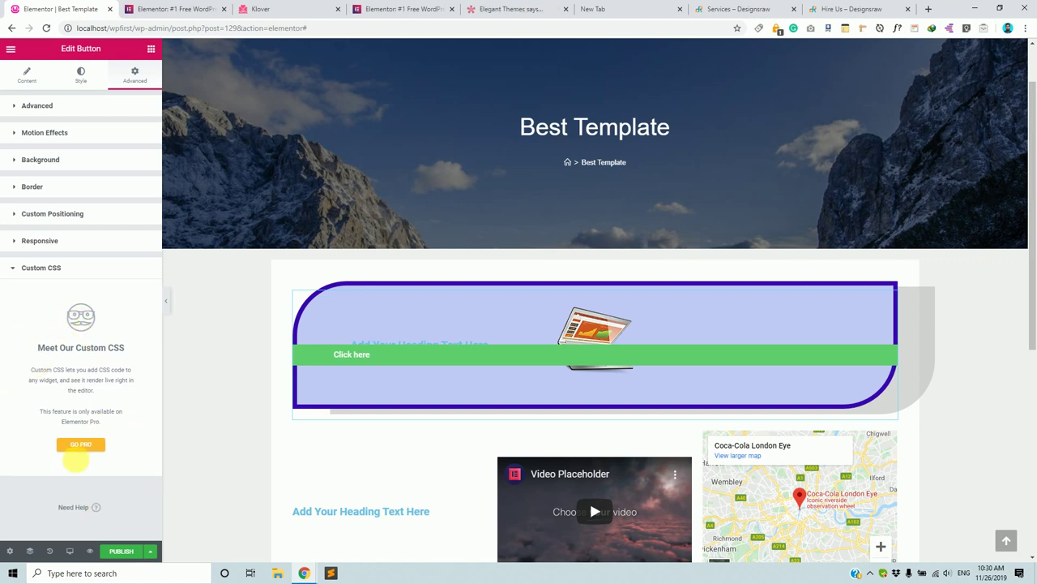
# - Return to the widget list and publish the Best Template layout
pyautogui.click(11, 49)
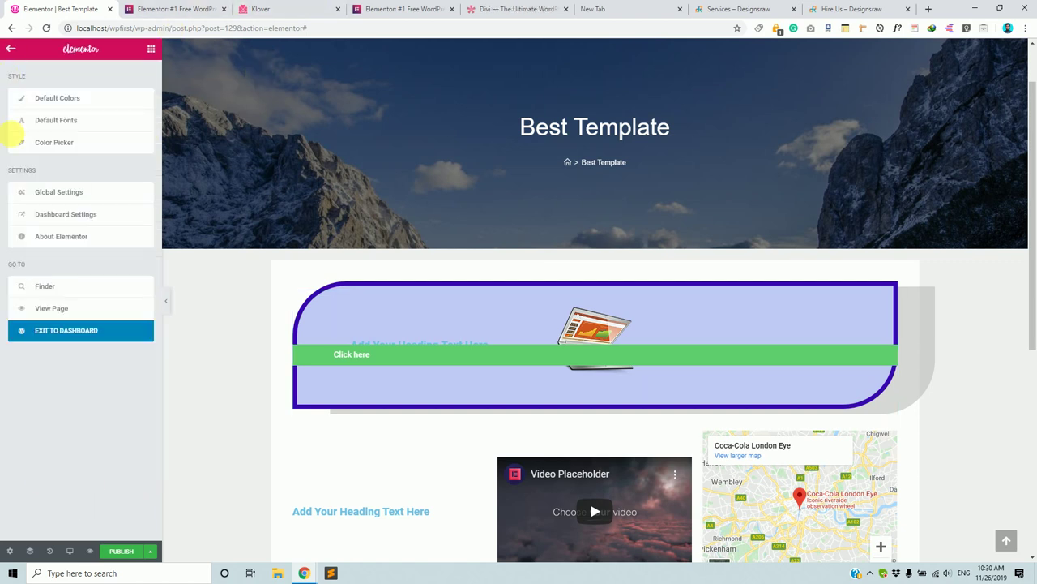
pyautogui.click(153, 50)
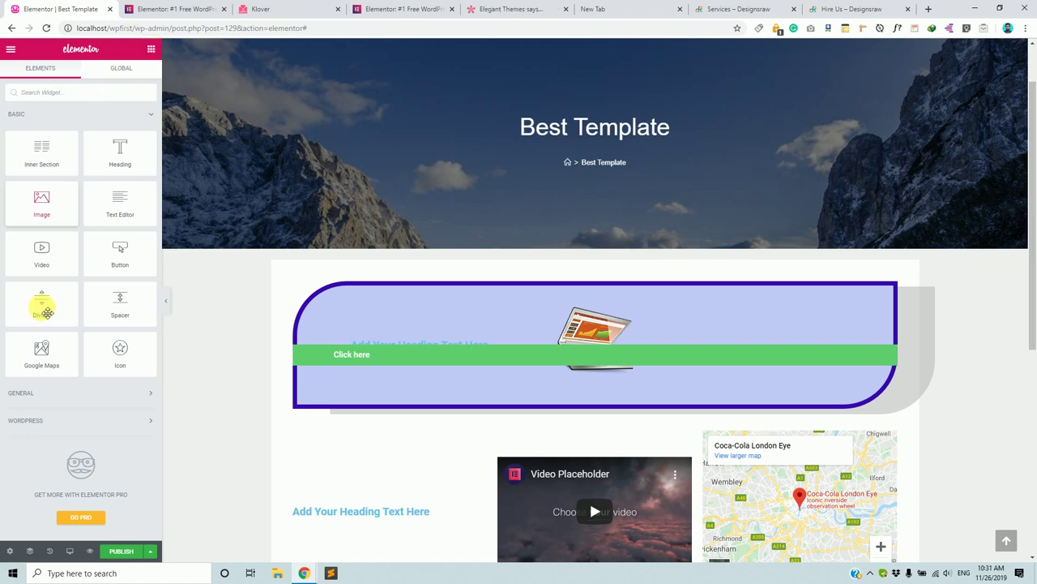
pyautogui.scroll(-4, 454, 405)
pyautogui.scroll(1, 487, 400)
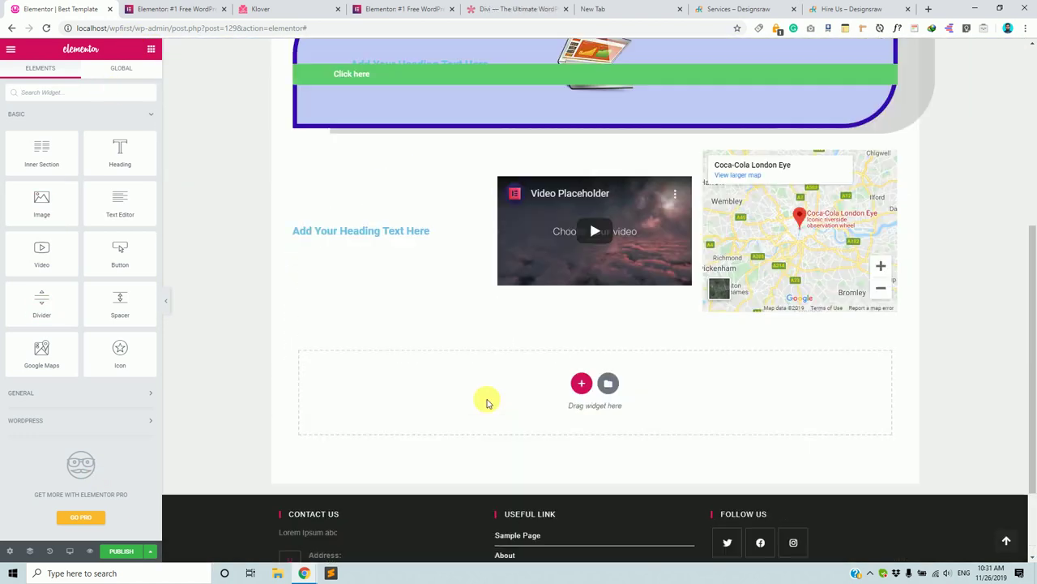
pyautogui.click(127, 556)
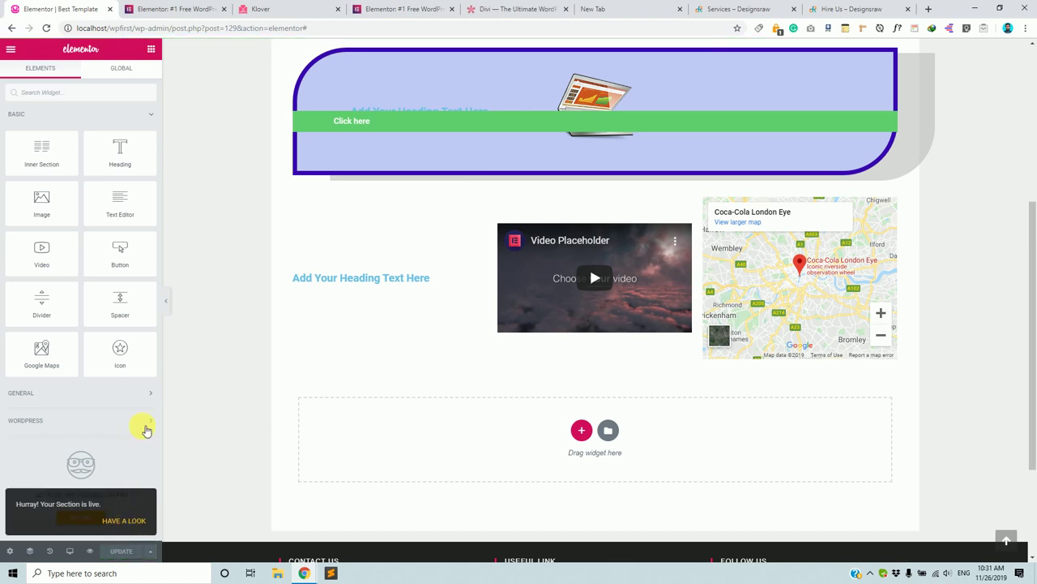
# - Delete the section containing the Click here button and exit to the WordPress dashboard without saving that change
pyautogui.scroll(3, 267, 447)
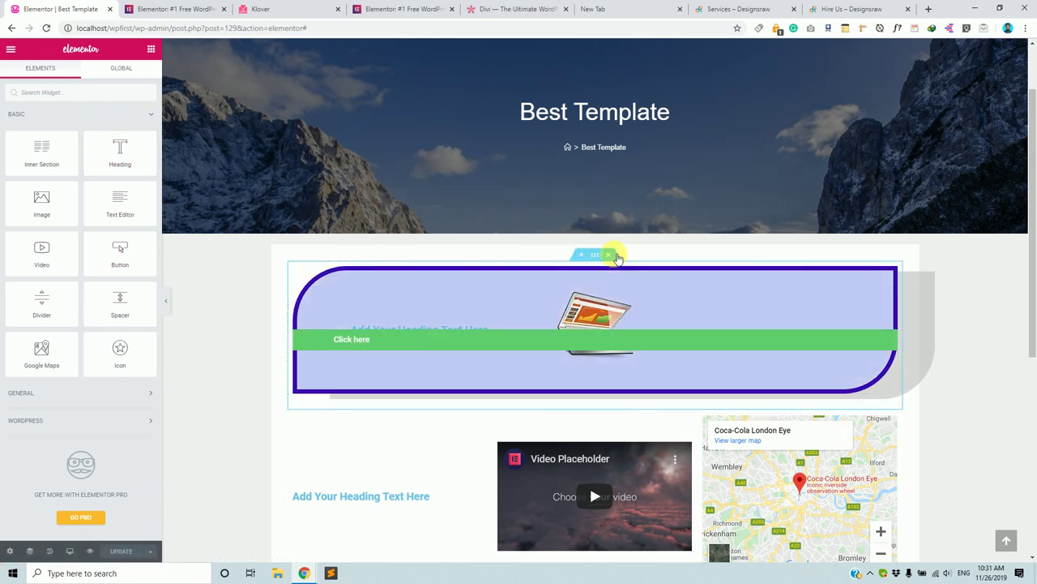
pyautogui.click(607, 255)
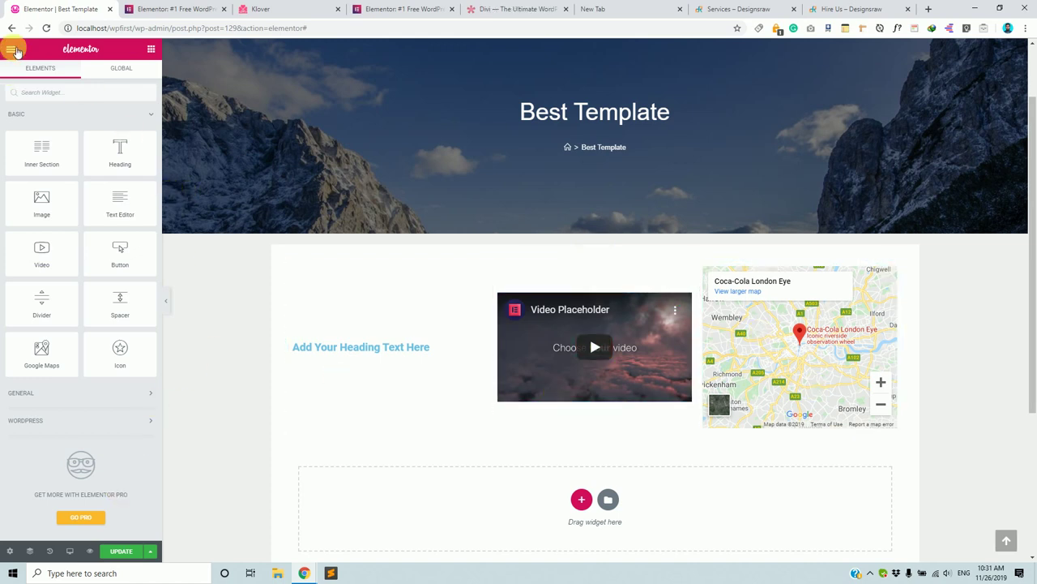
pyautogui.click(11, 48)
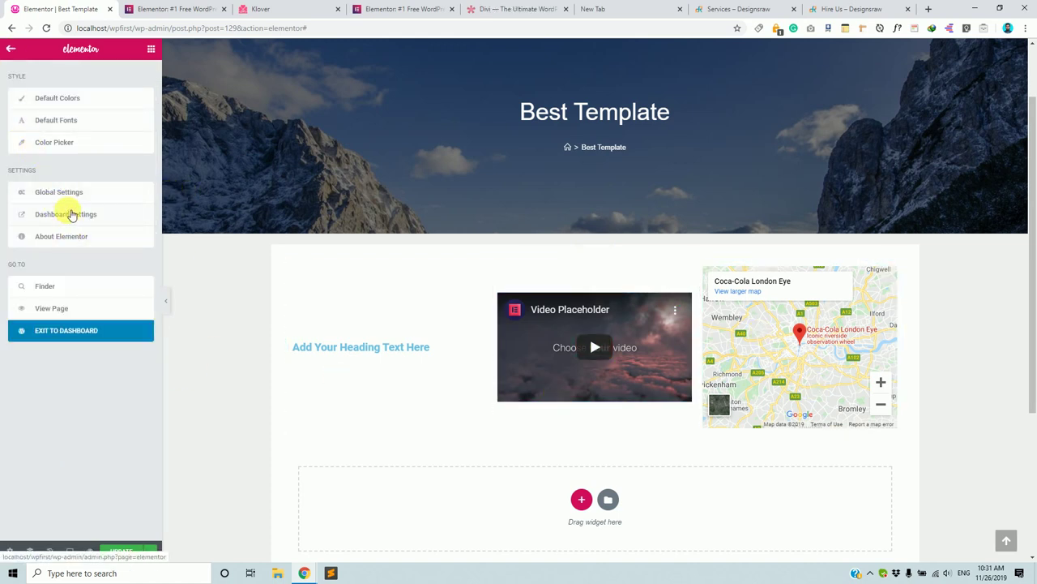
pyautogui.click(67, 331)
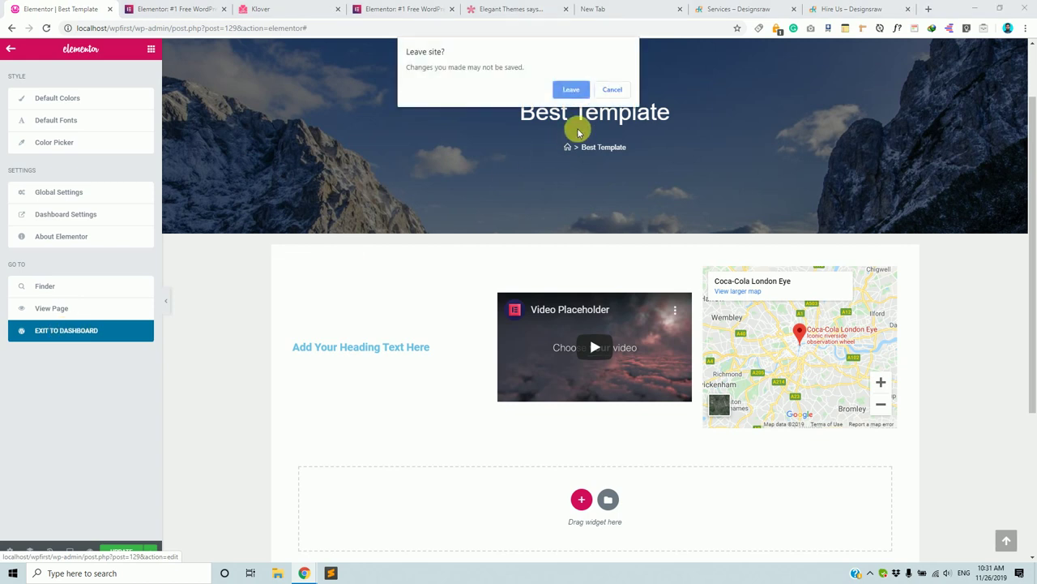
pyautogui.click(573, 88)
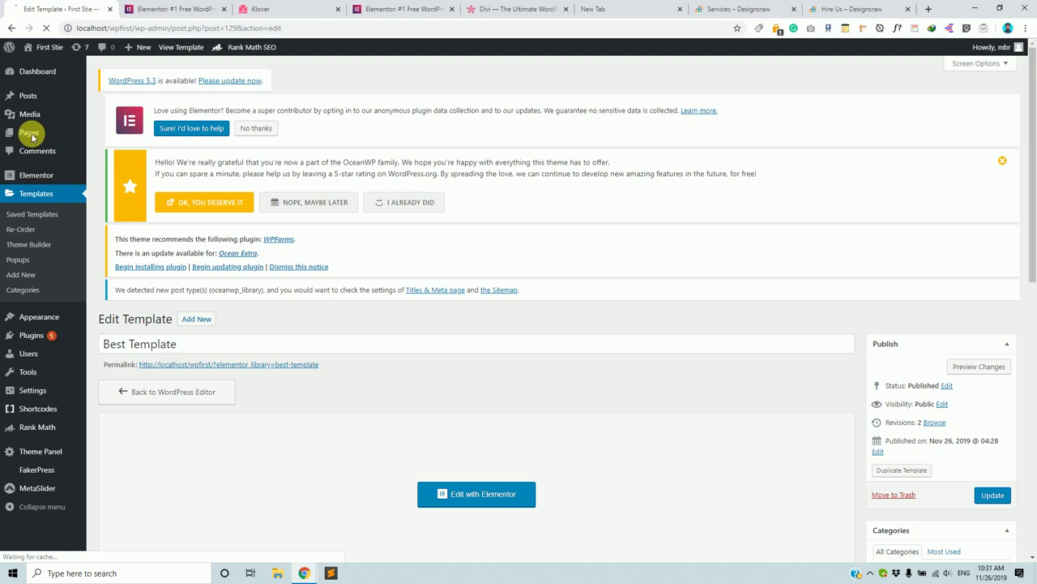
# - Create a new WordPress page titled Anything
pyautogui.moveTo(28, 132)
pyautogui.click(121, 151)
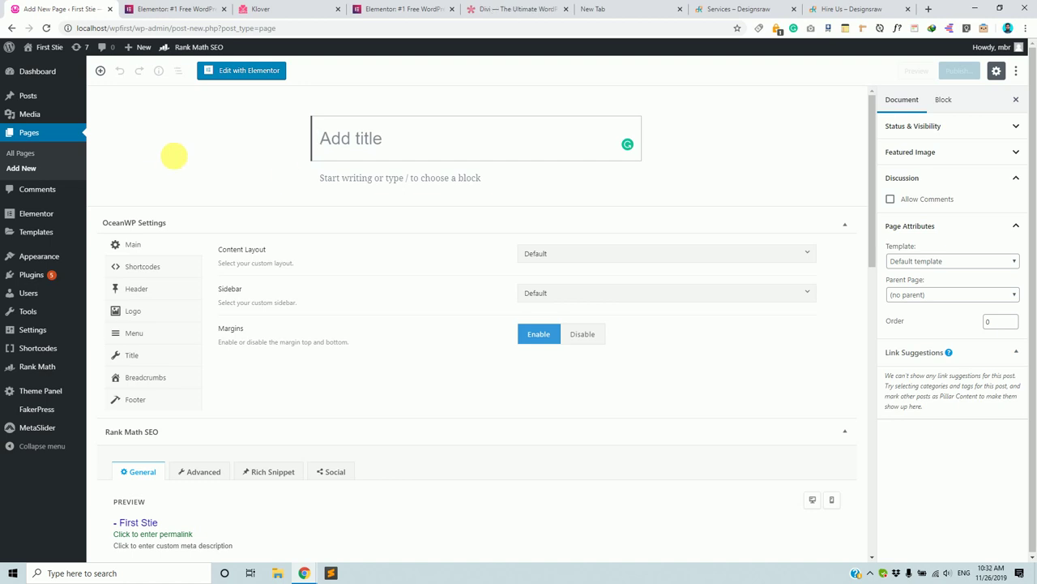
pyautogui.click(455, 133)
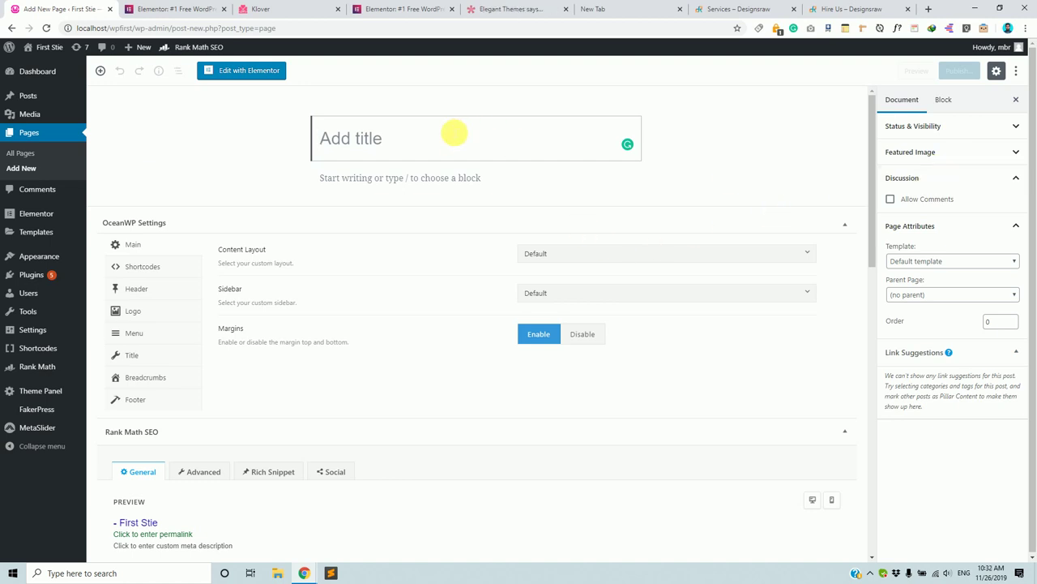
pyautogui.write('Anythgi')
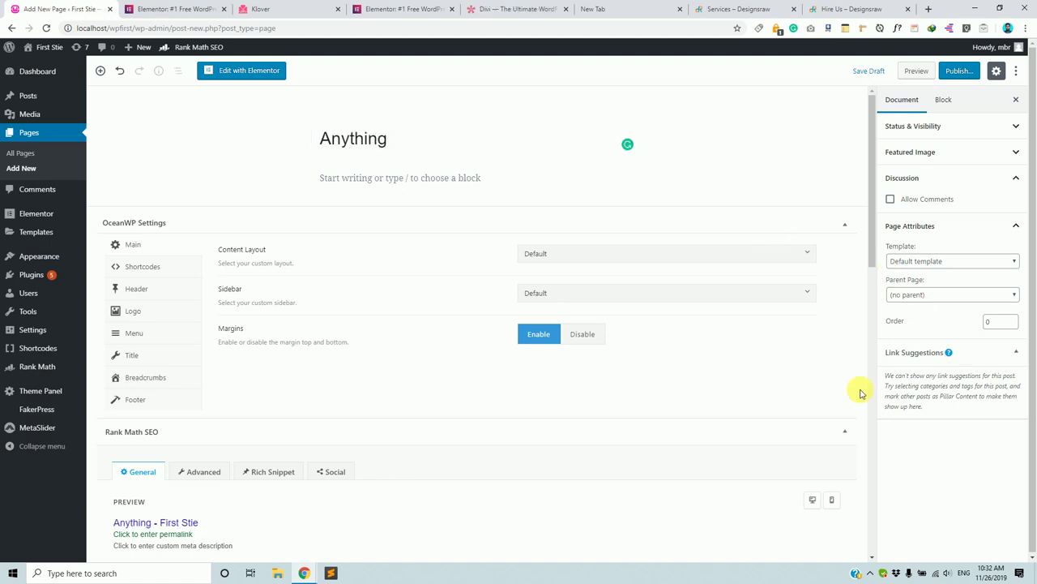
# - Assign the Elementor Full Width template to the Anything page and publish it
pyautogui.click(961, 262)
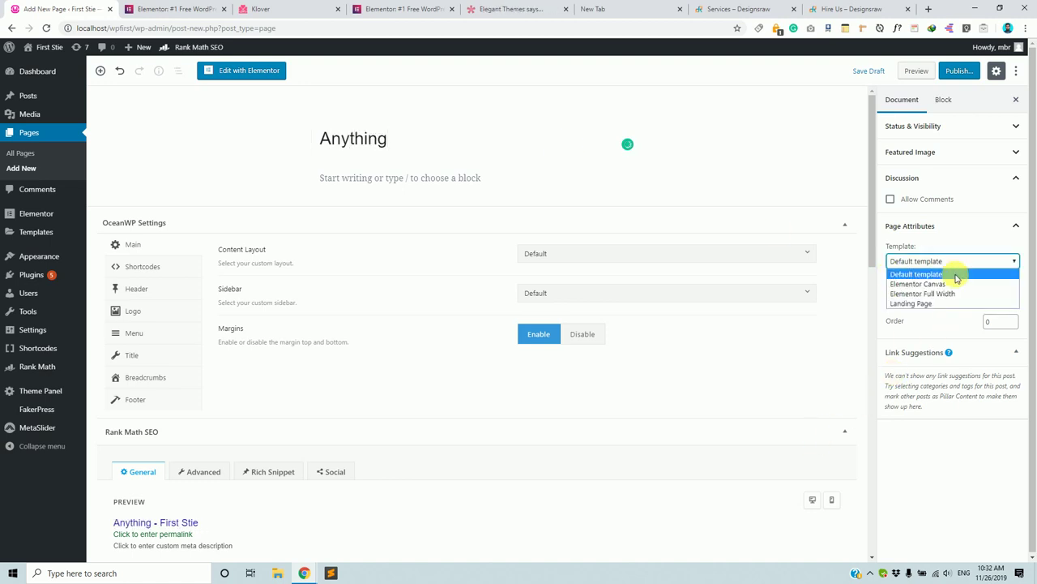
pyautogui.click(954, 295)
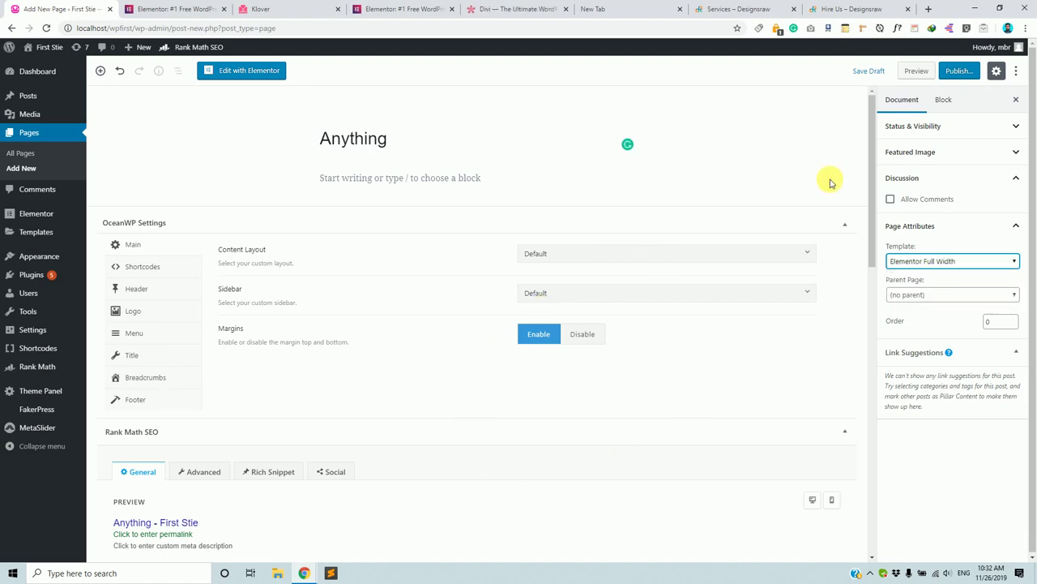
pyautogui.click(964, 70)
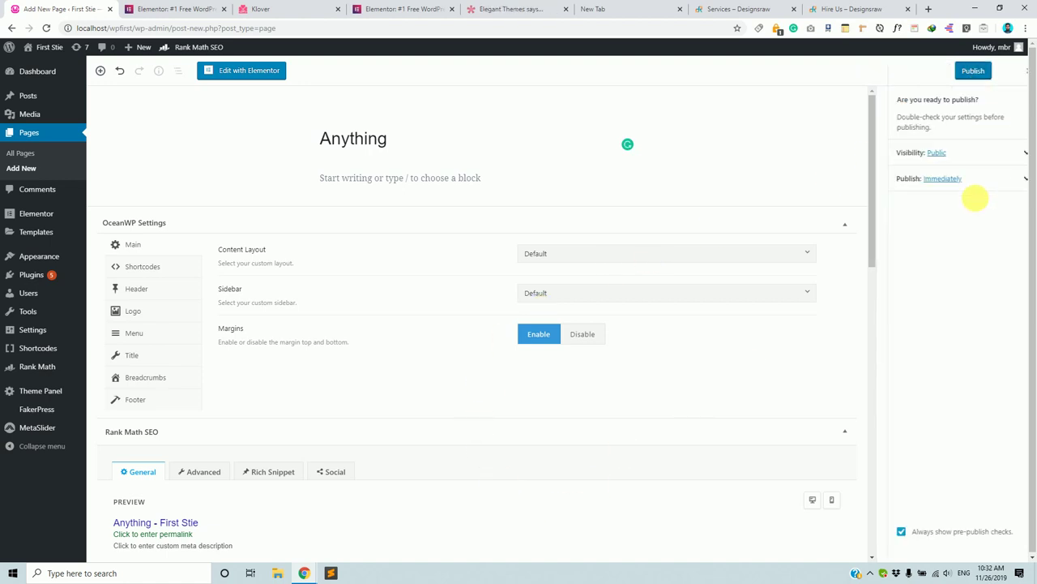
pyautogui.click(964, 74)
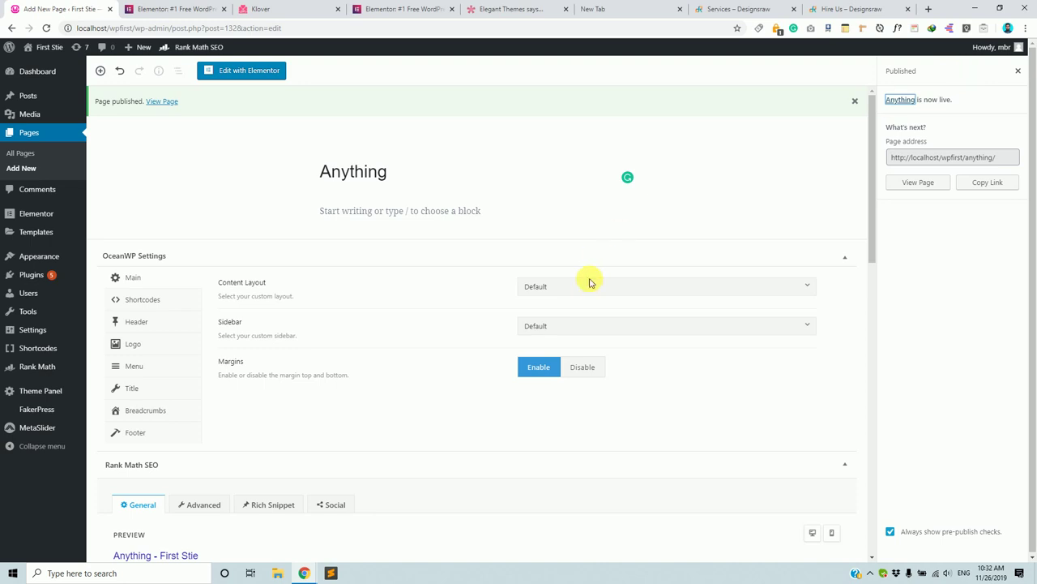
# - Open the published Anything page in the Elementor editor and view its layout from header to footer
pyautogui.scroll(-2, 588, 289)
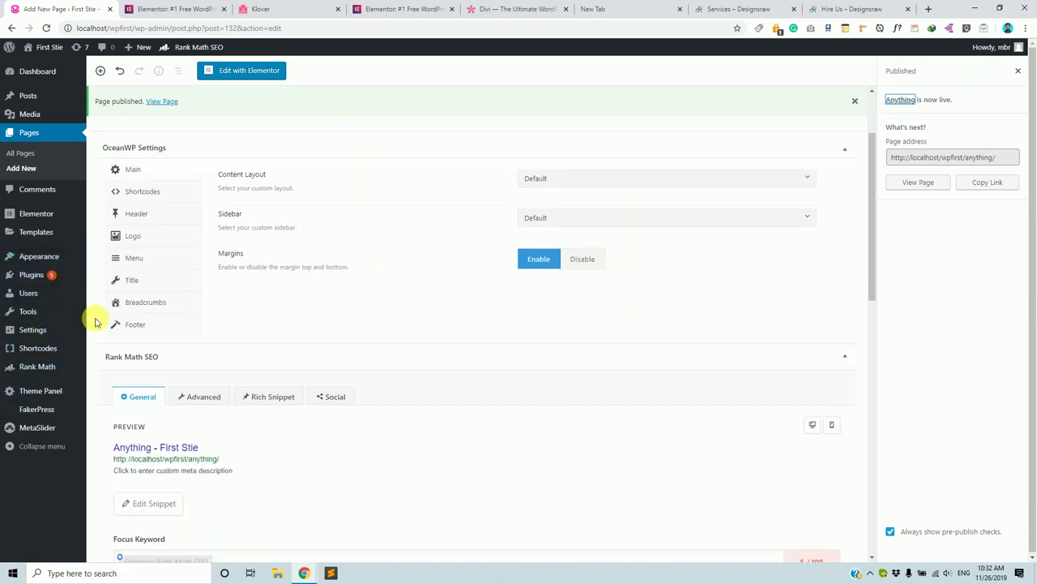
pyautogui.scroll(2, 94, 321)
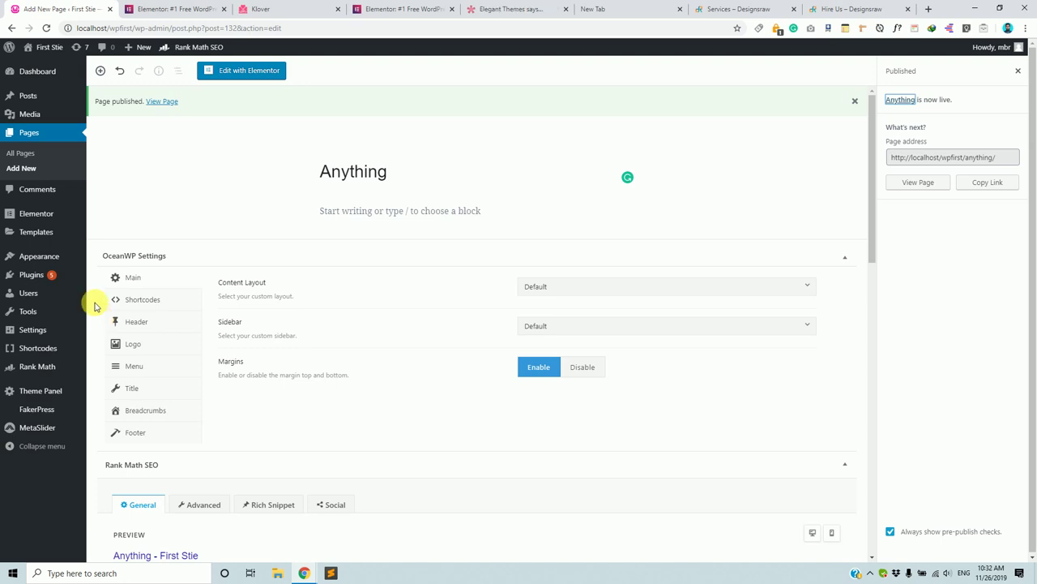
pyautogui.click(248, 73)
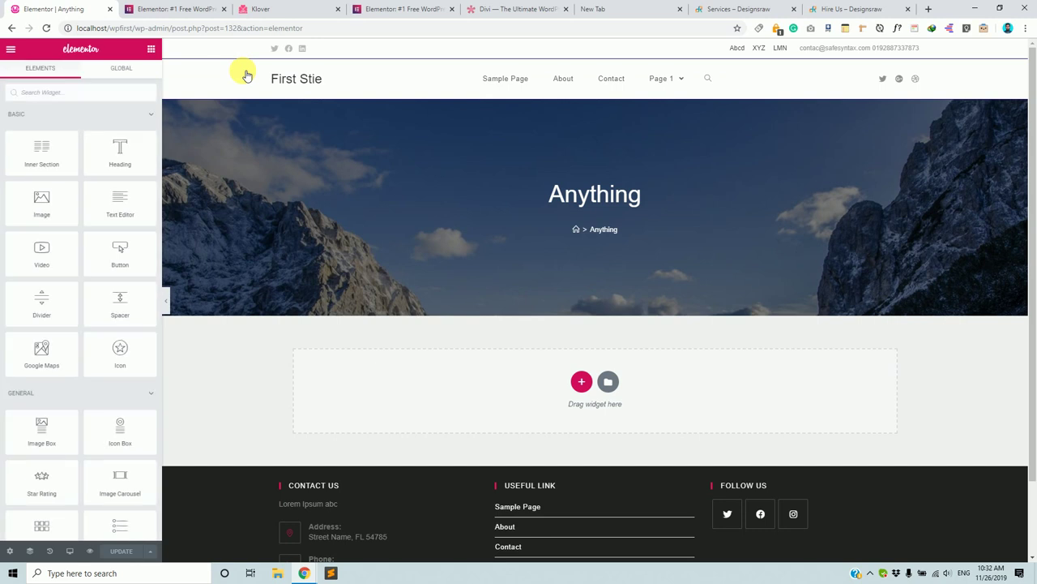
pyautogui.scroll(-2, 583, 222)
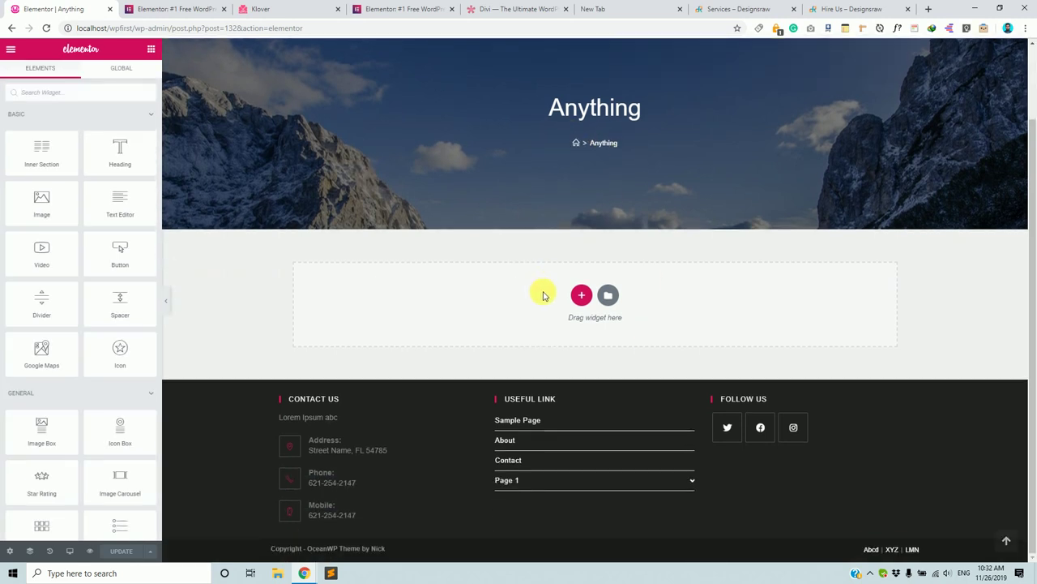
pyautogui.scroll(1, 544, 291)
pyautogui.scroll(1, 452, 120)
pyautogui.scroll(-2, 514, 417)
pyautogui.scroll(1, 370, 361)
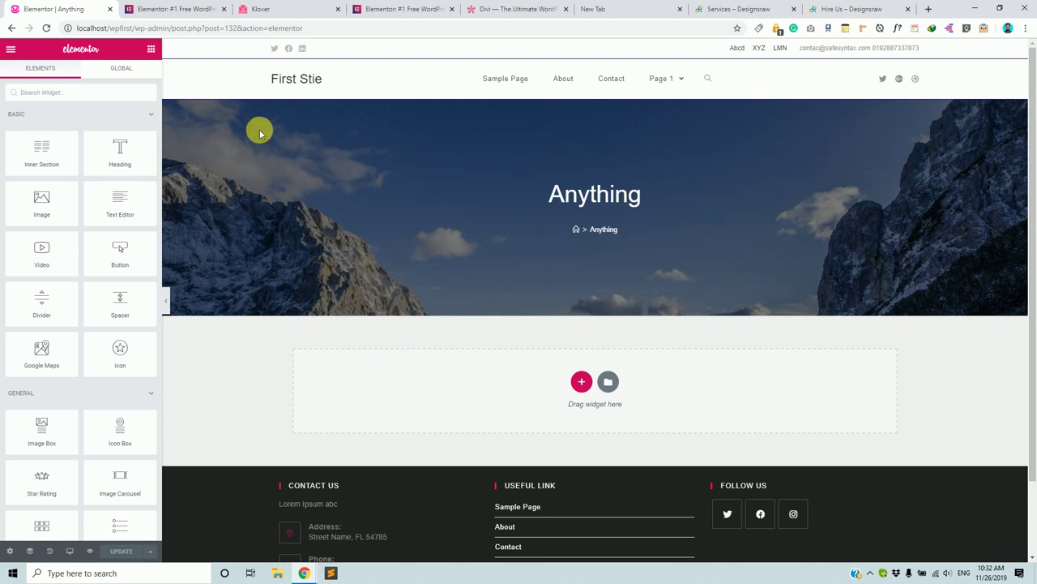
# - Insert the saved Best Template into the Anything page, importing its document settings as well
pyautogui.click(610, 381)
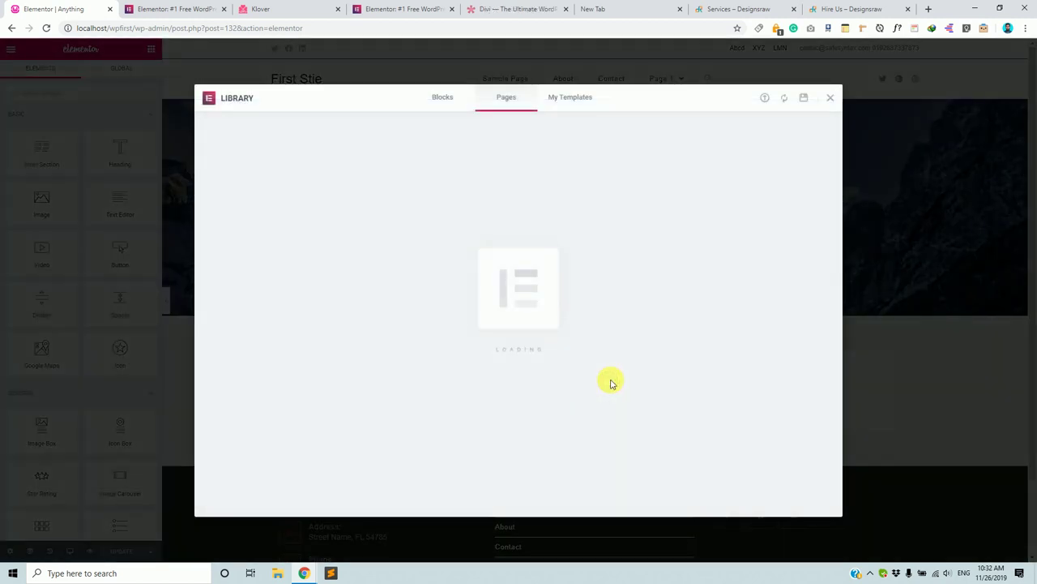
pyautogui.click(577, 99)
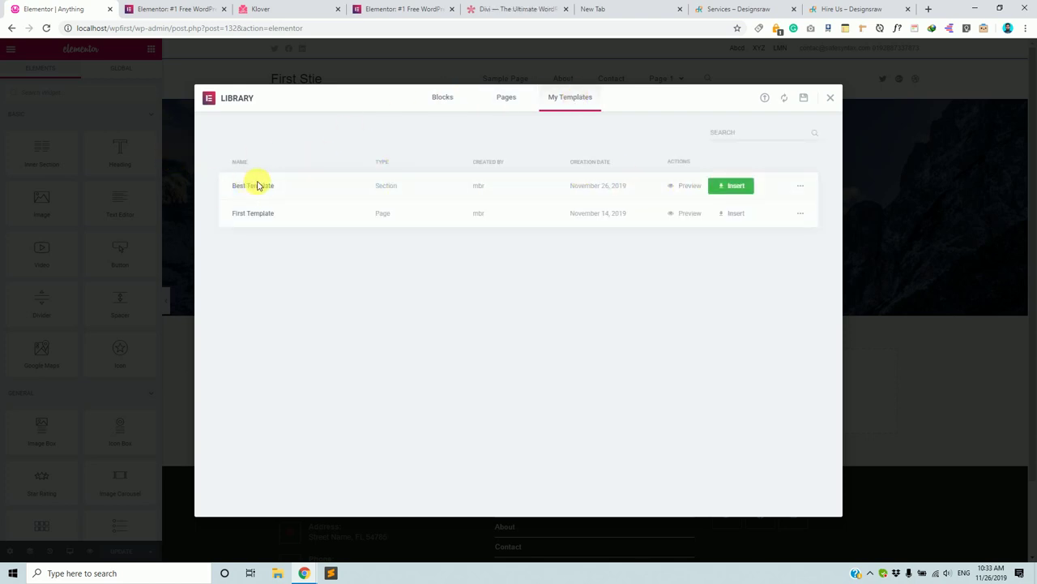
pyautogui.click(723, 187)
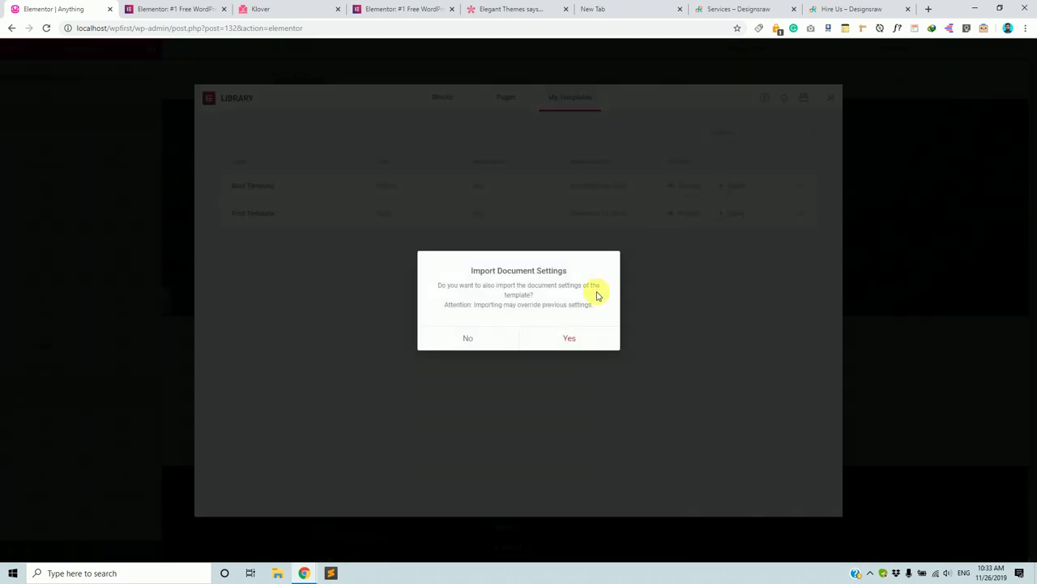
pyautogui.click(571, 340)
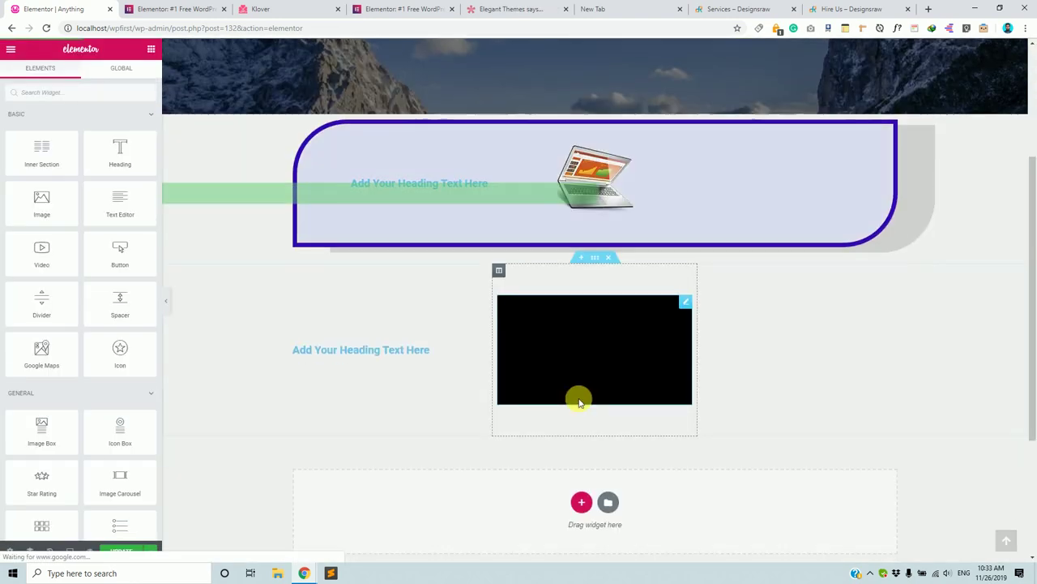
pyautogui.scroll(-3, 581, 398)
pyautogui.scroll(5, 585, 398)
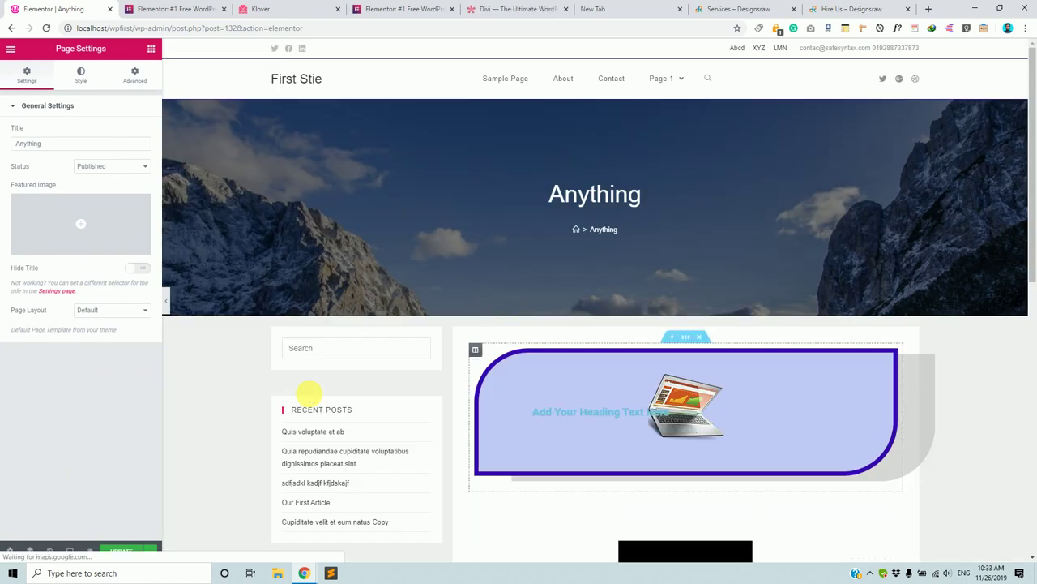
# - Set the Anything page's layout to Elementor Full Width and update the page
pyautogui.scroll(-3, 309, 397)
pyautogui.scroll(-4, 309, 397)
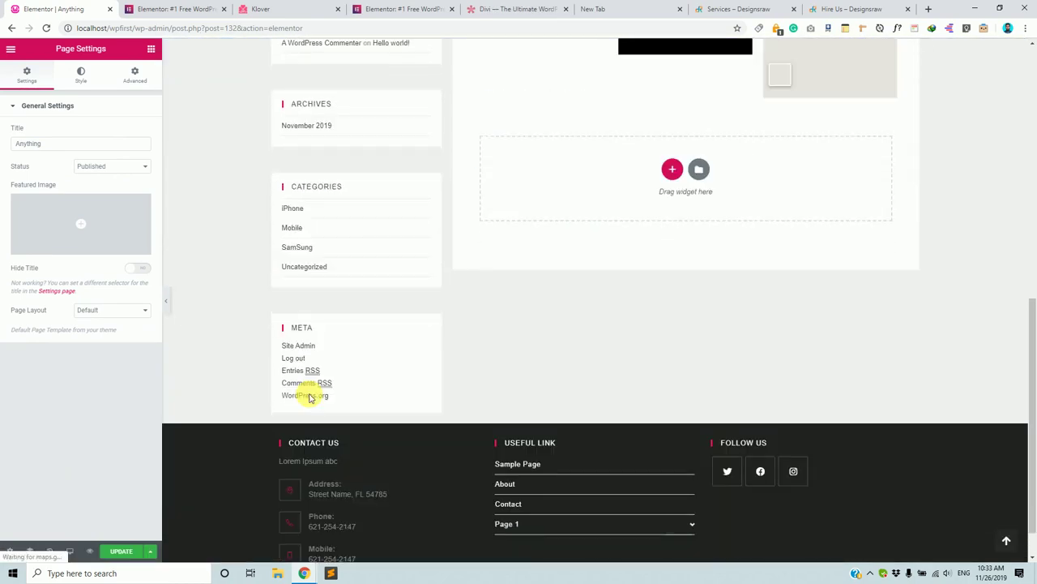
pyautogui.scroll(1, 387, 248)
pyautogui.scroll(5, 388, 248)
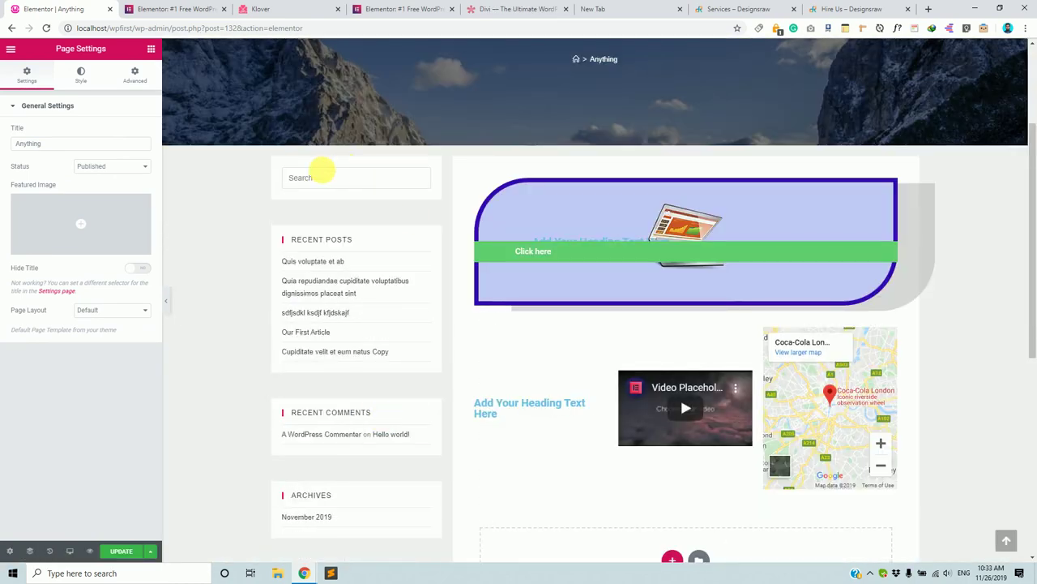
pyautogui.click(113, 312)
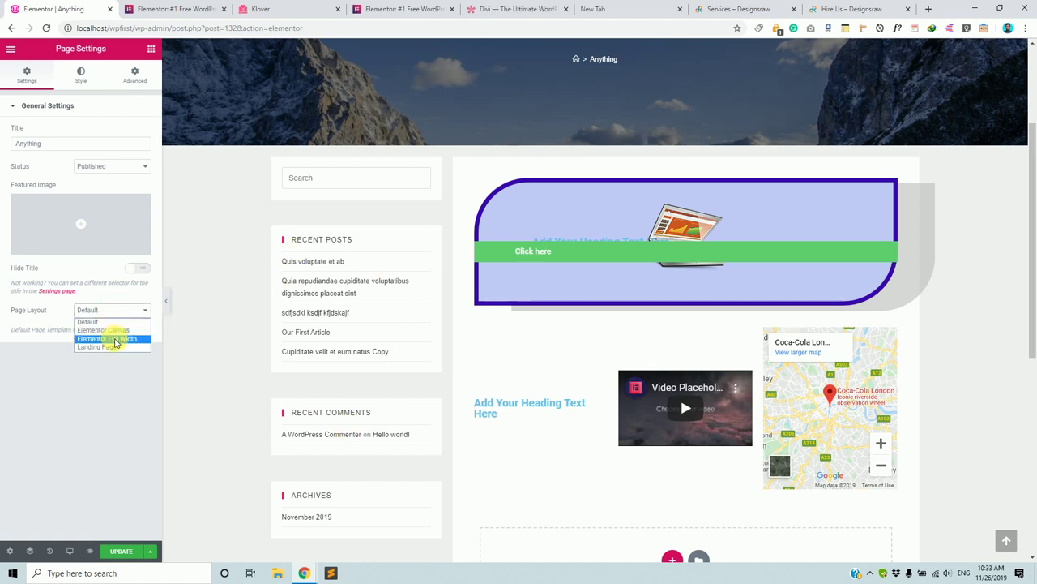
pyautogui.click(112, 338)
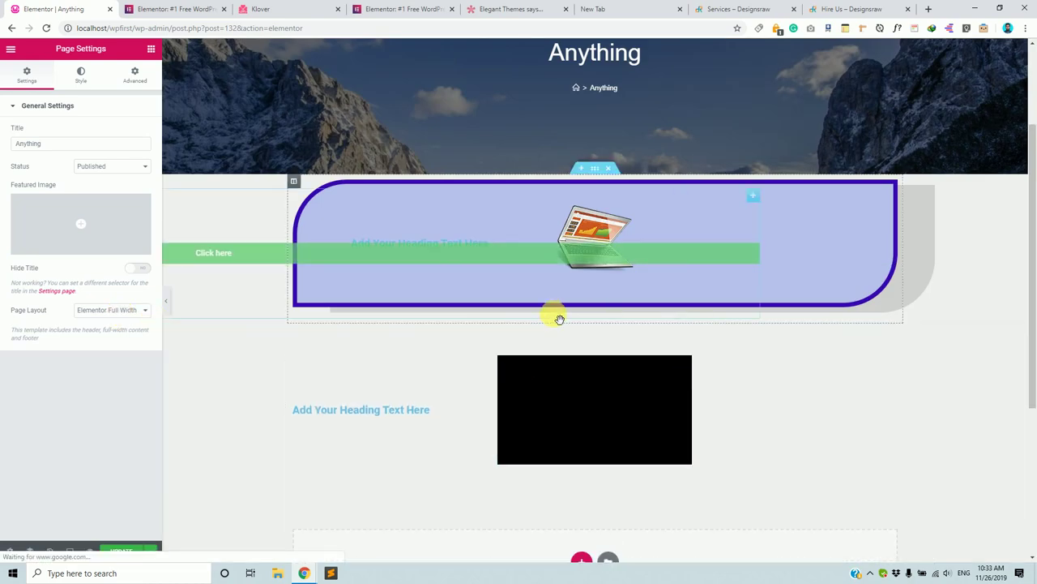
pyautogui.scroll(-3, 559, 319)
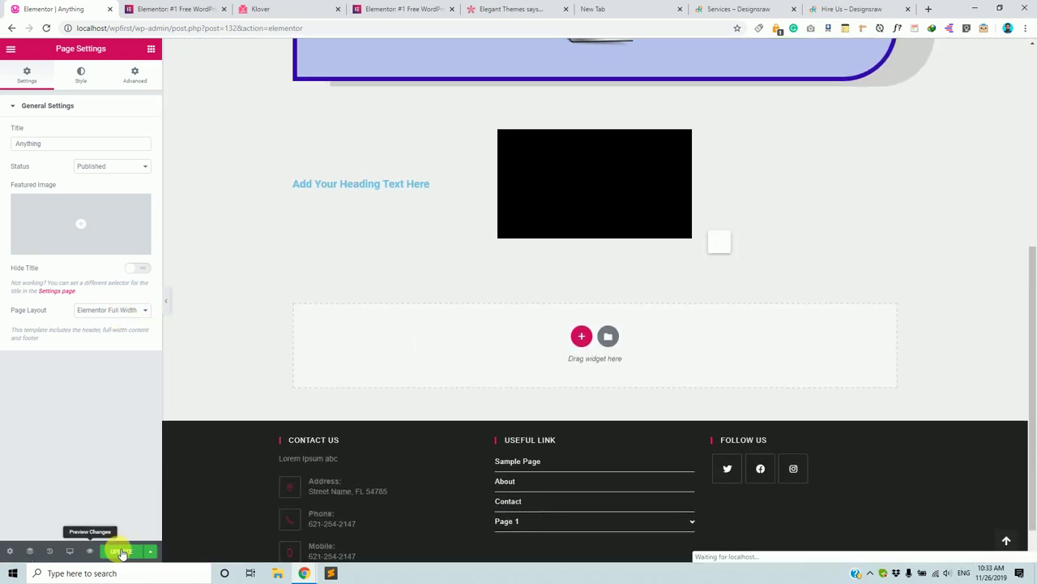
pyautogui.click(122, 551)
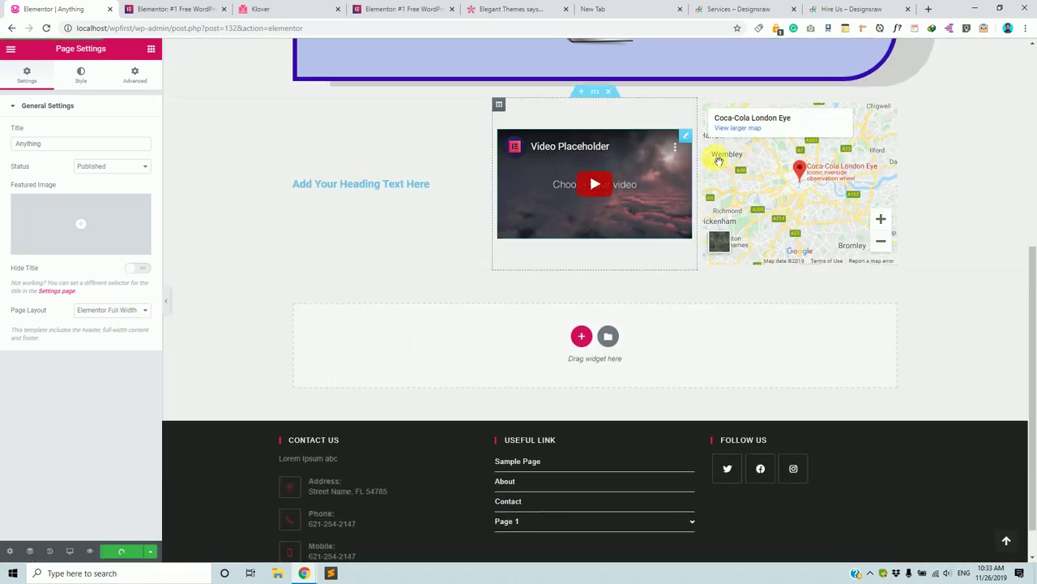
pyautogui.scroll(5, 641, 239)
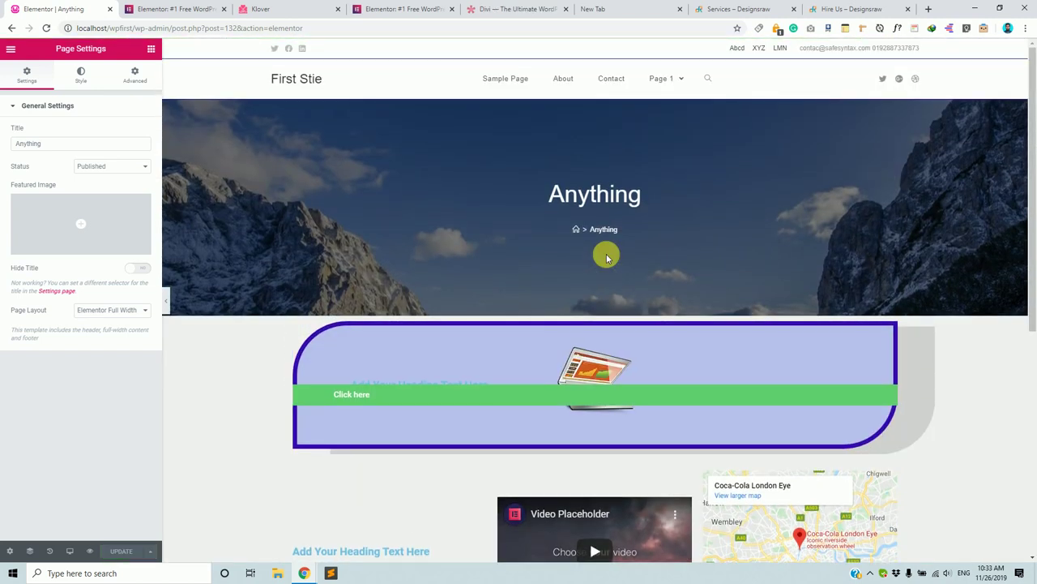
# - Exit to the WordPress dashboard and export Best Template from the saved templates list
pyautogui.click(10, 49)
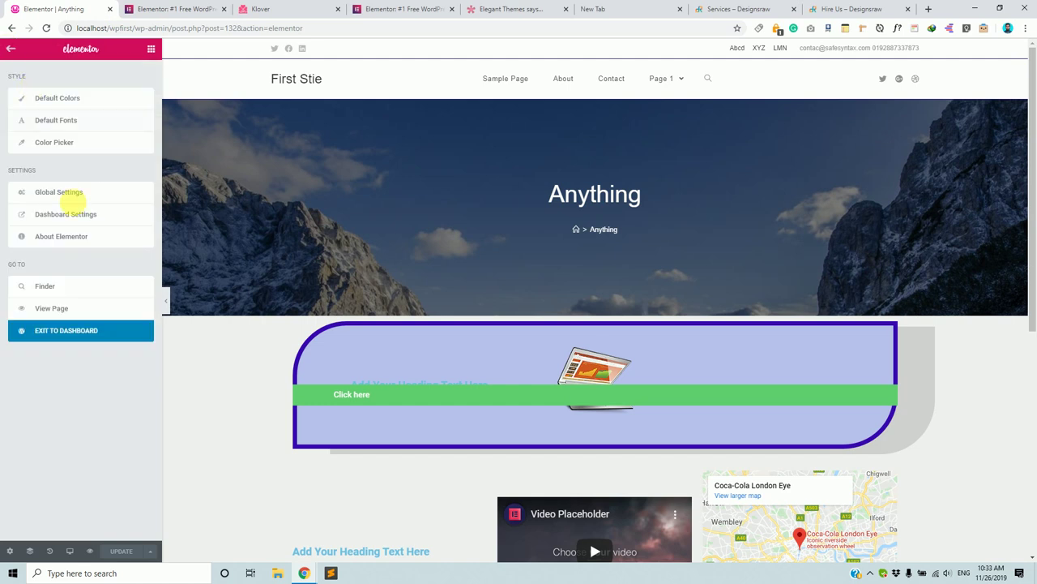
pyautogui.click(85, 333)
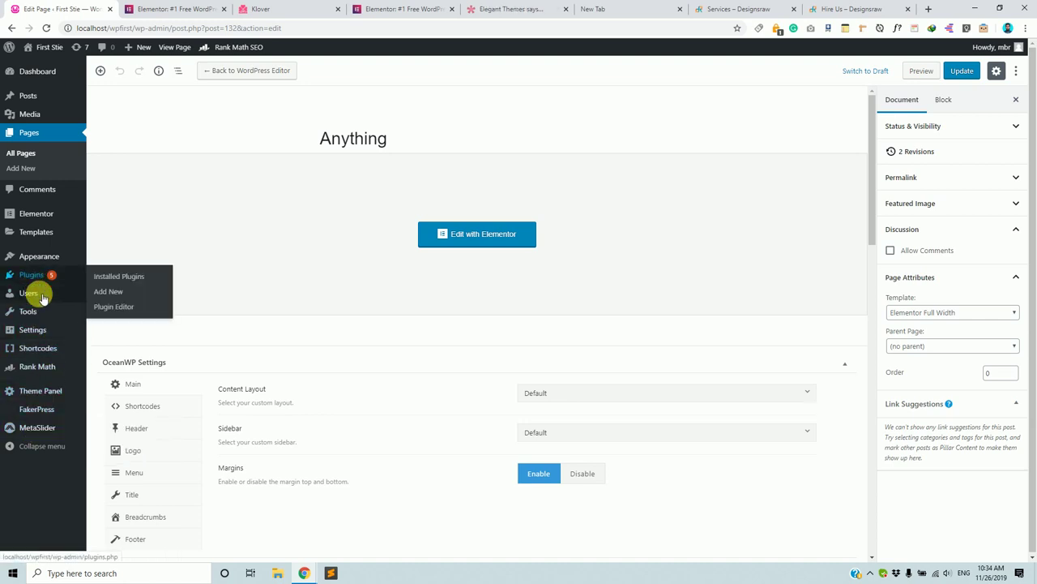
pyautogui.moveTo(37, 232)
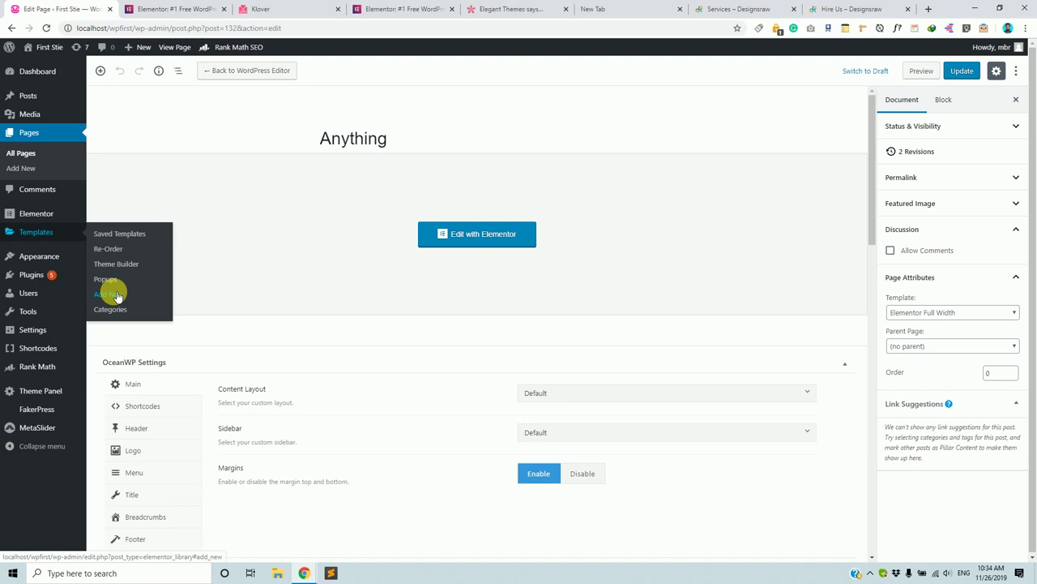
pyautogui.click(122, 237)
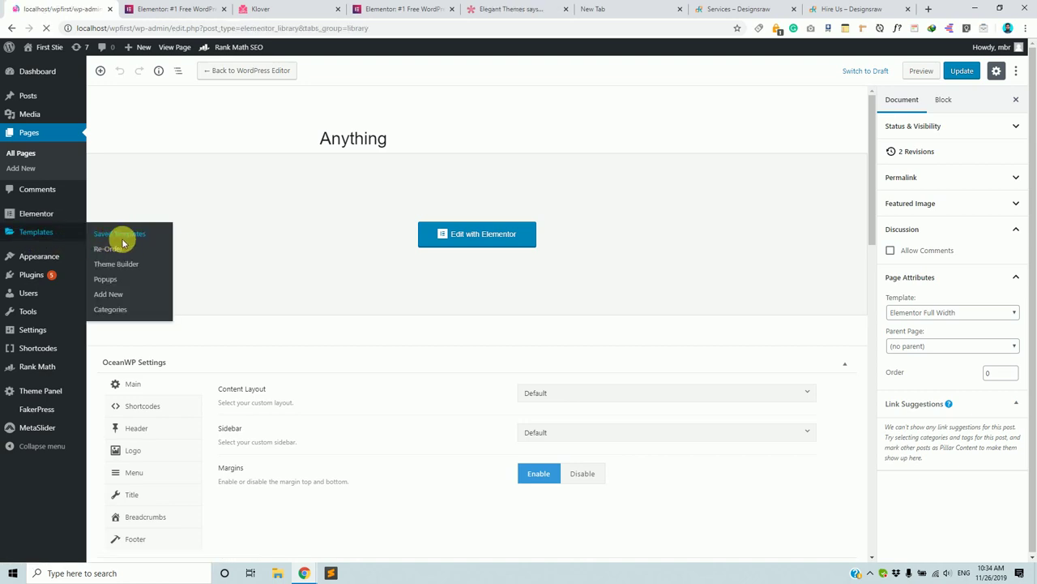
pyautogui.scroll(-2, 381, 393)
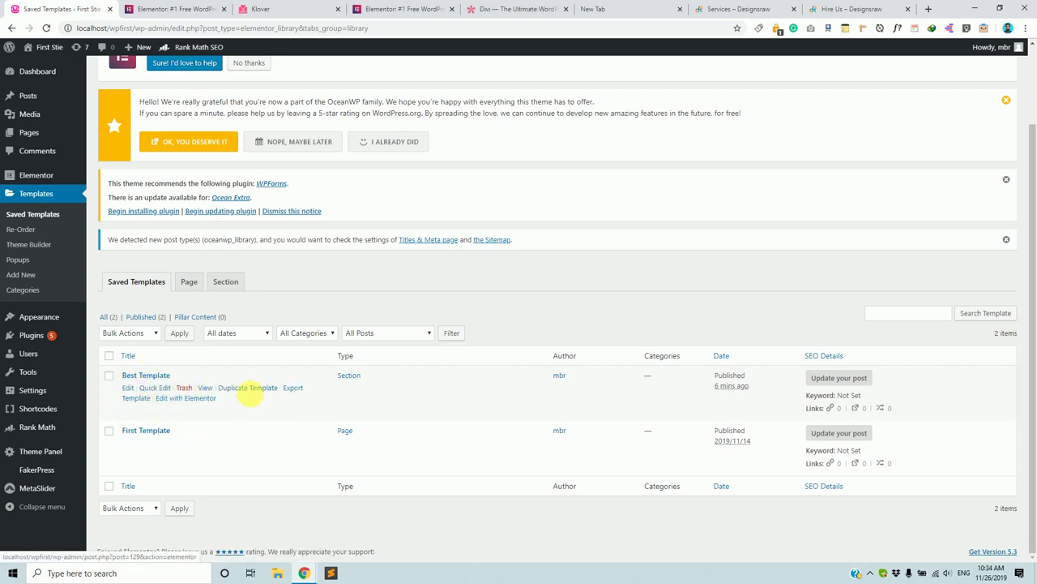
pyautogui.click(297, 393)
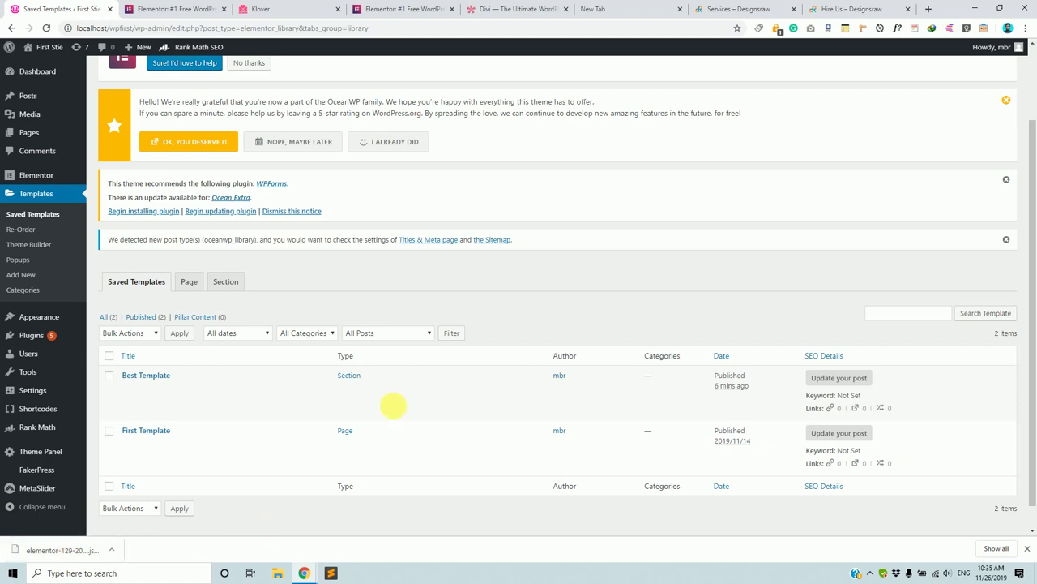
# - Import the downloaded Best Template JSON file into the Elementor template library
pyautogui.scroll(2, 404, 356)
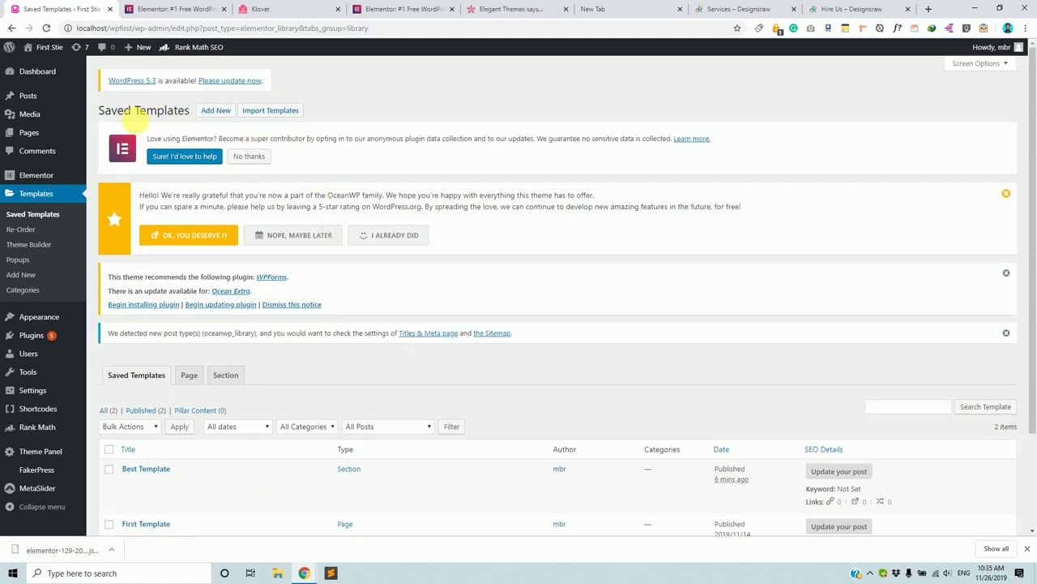
pyautogui.click(274, 115)
pyautogui.moveTo(49, 550); pyautogui.dragTo(487, 203)
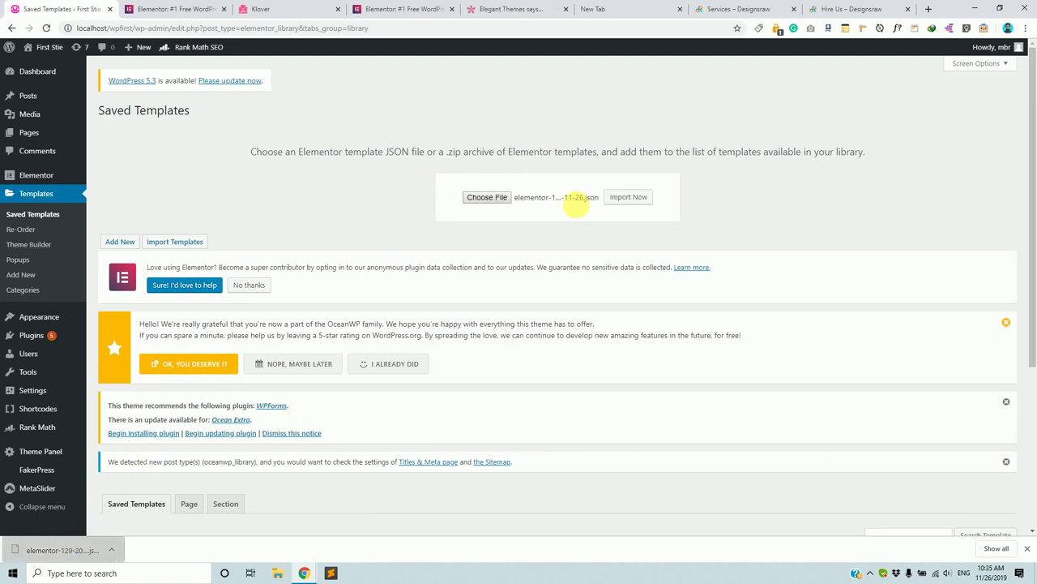
pyautogui.click(629, 200)
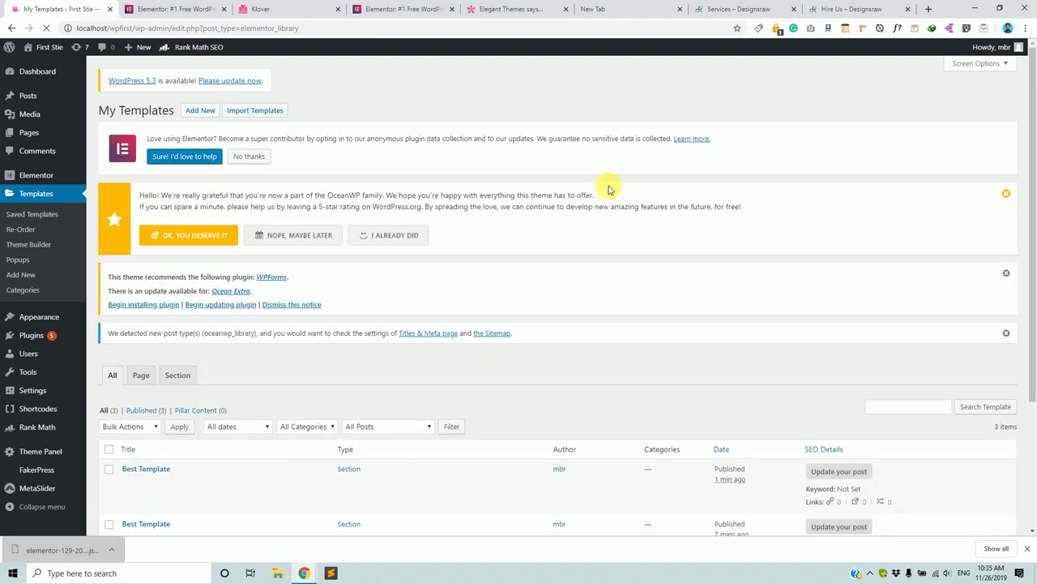
pyautogui.scroll(-3, 622, 215)
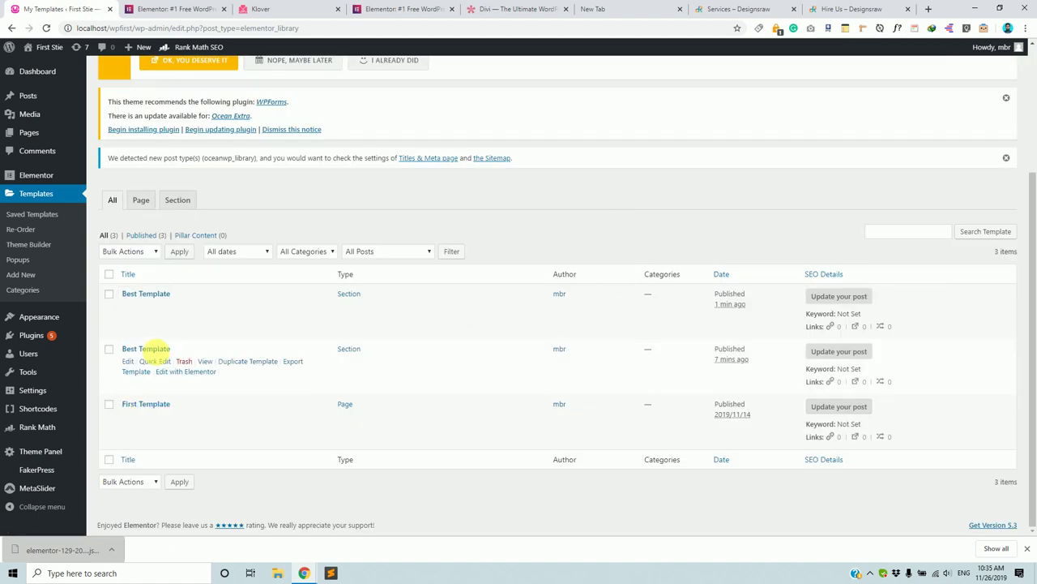
pyautogui.moveTo(135, 329)
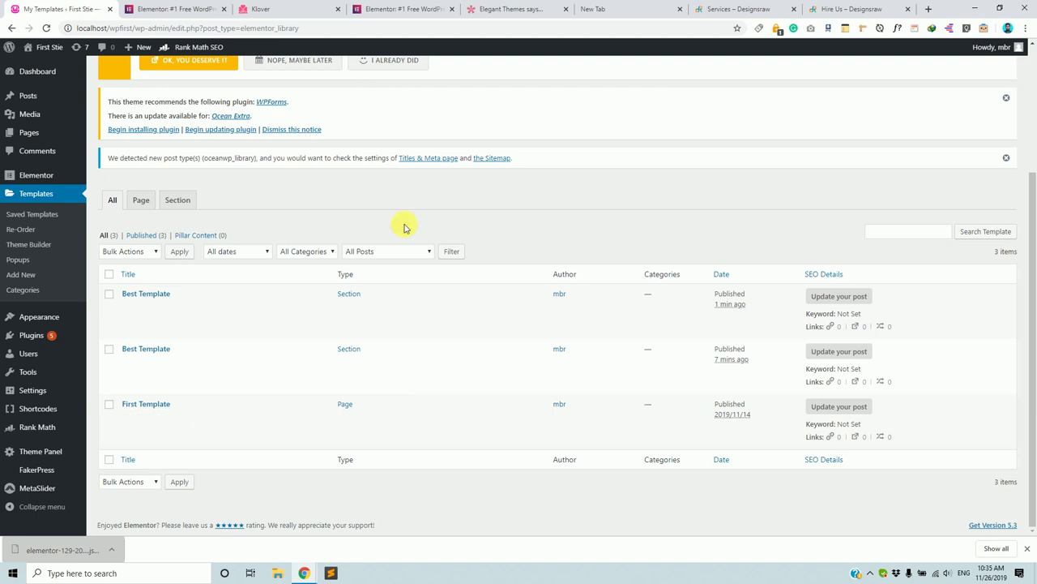
# - Open the newly imported Best Template for editing with Elementor
pyautogui.scroll(3, 405, 224)
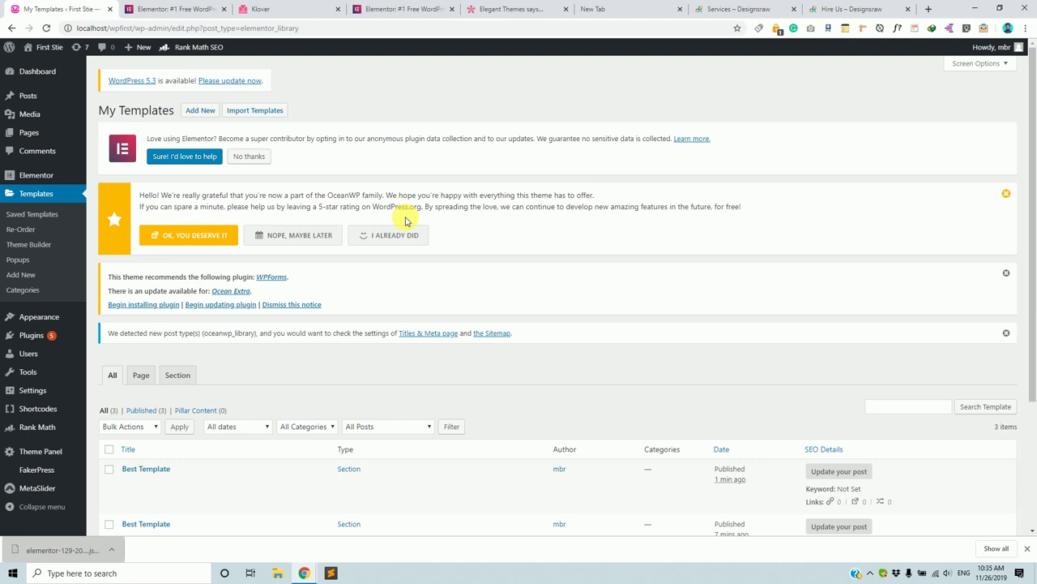
pyautogui.scroll(-2, 414, 215)
pyautogui.scroll(2, 416, 215)
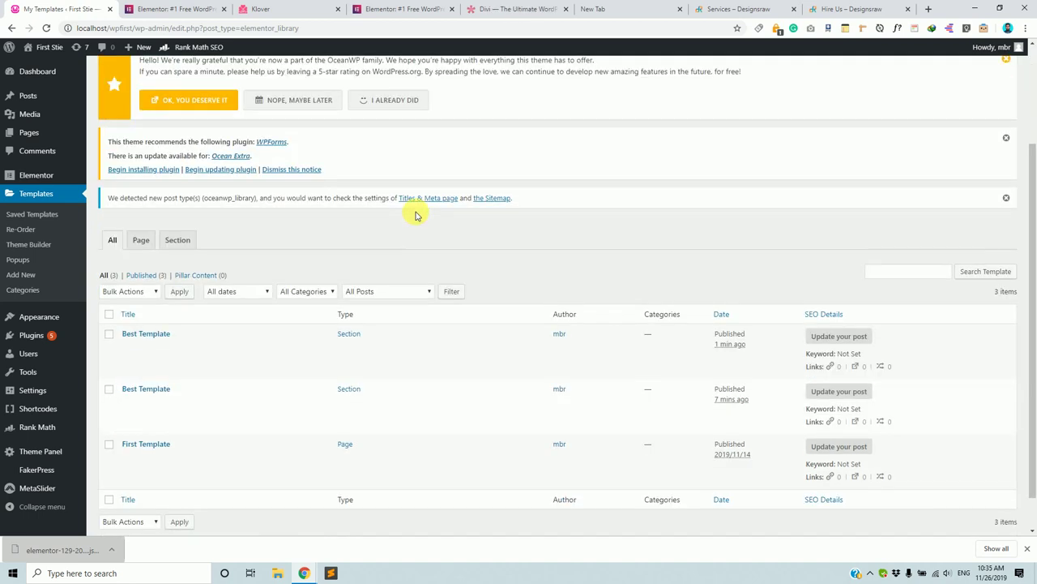
pyautogui.scroll(-1, 167, 106)
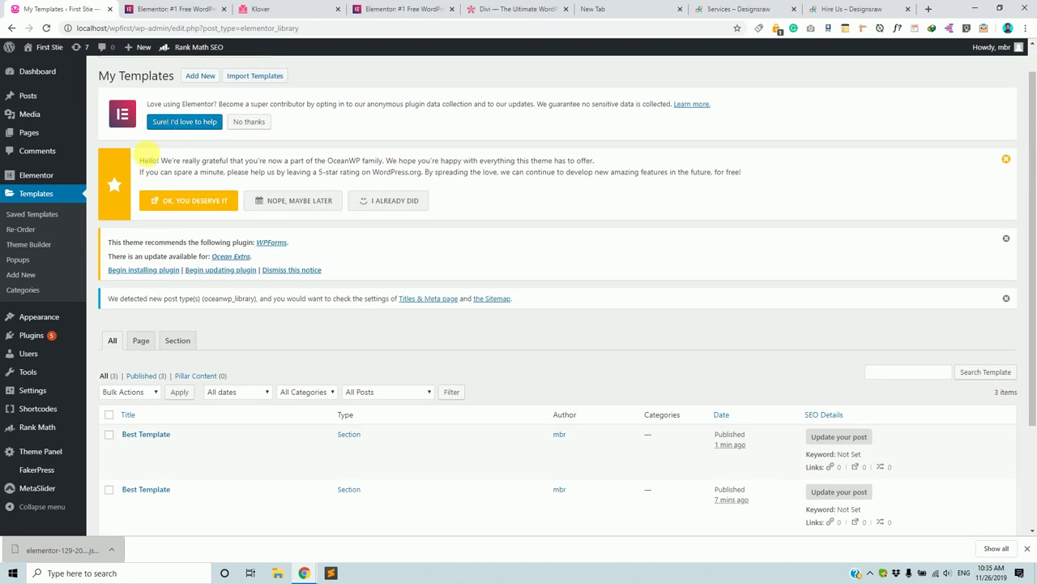
pyautogui.scroll(1, 46, 379)
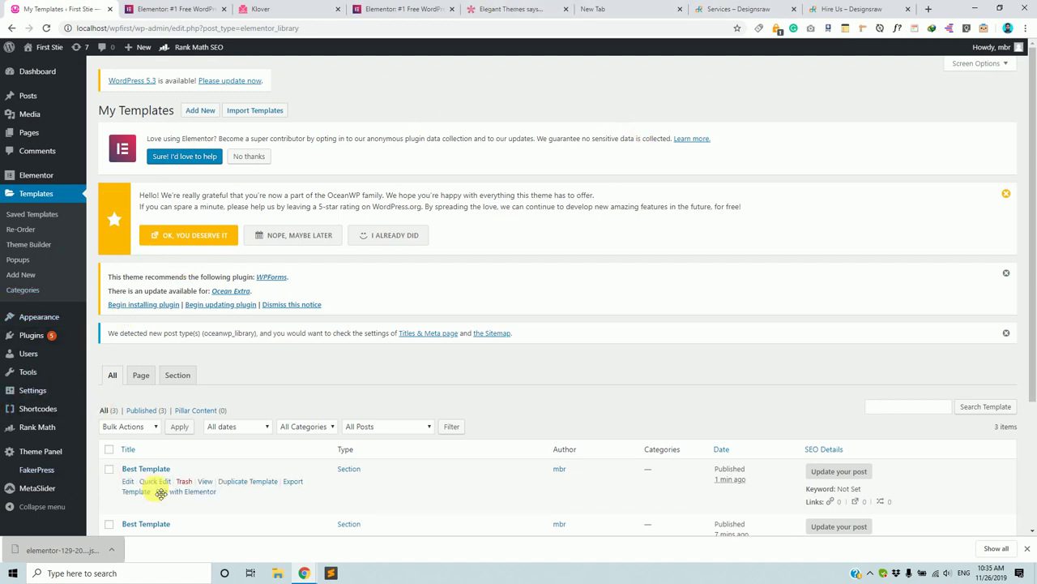
pyautogui.scroll(-2, 176, 385)
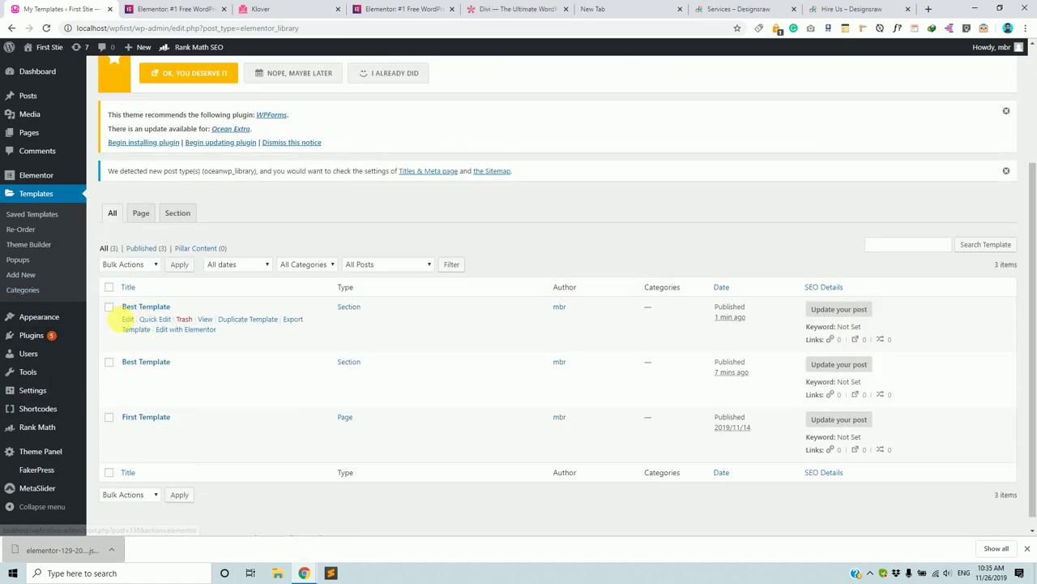
pyautogui.click(132, 320)
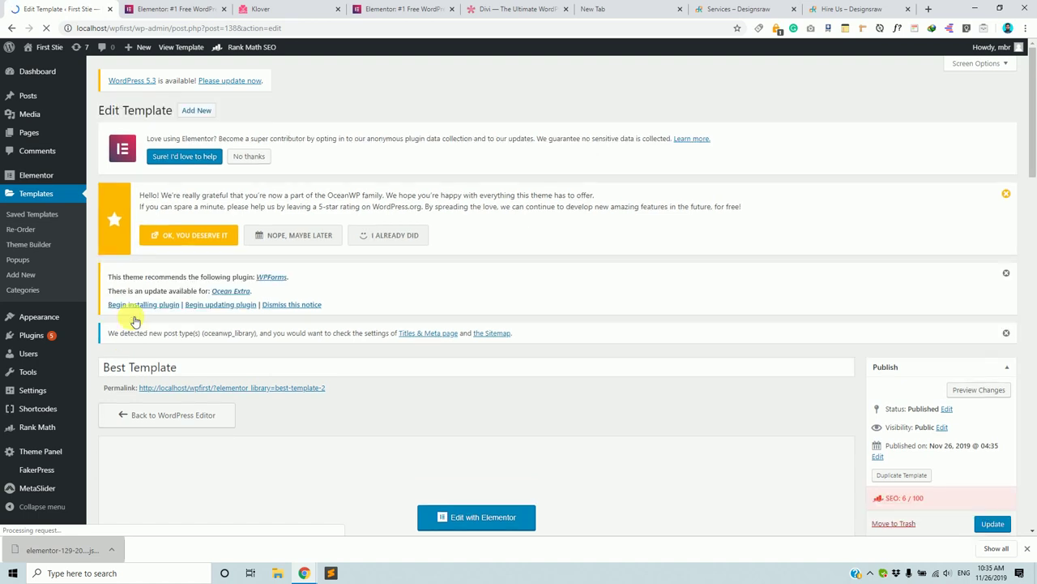
pyautogui.scroll(-4, 333, 446)
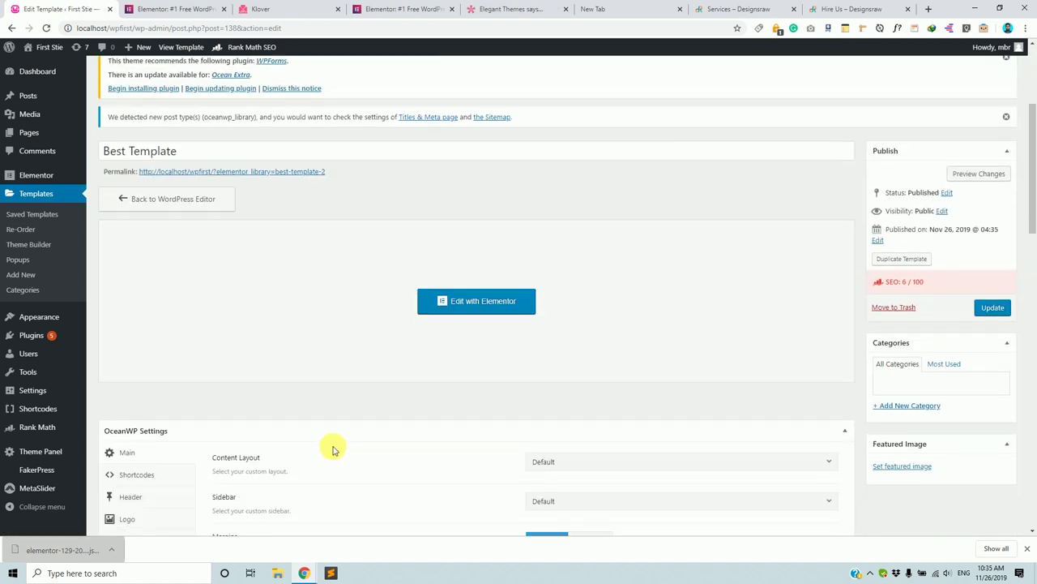
pyautogui.click(490, 247)
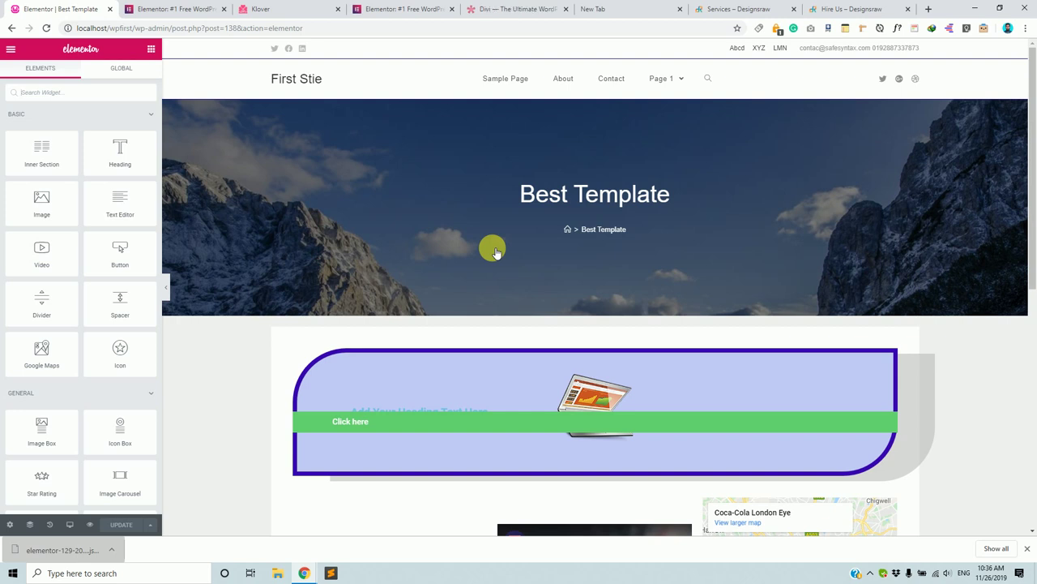
# - Review the imported template's layout, open the template library and show only favorite blocks
pyautogui.scroll(-3, 737, 398)
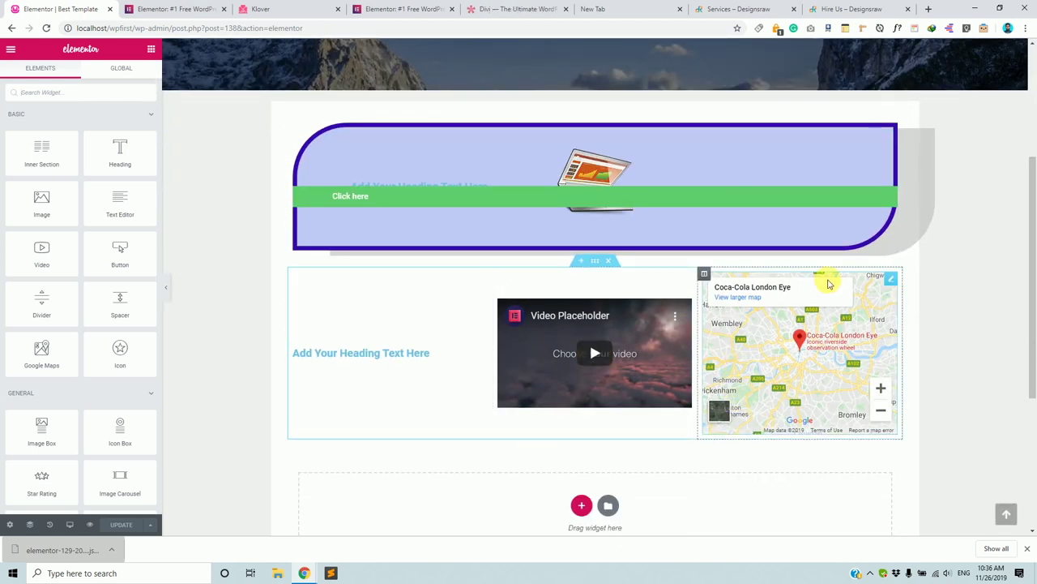
pyautogui.scroll(3, 814, 285)
pyautogui.scroll(-6, 616, 324)
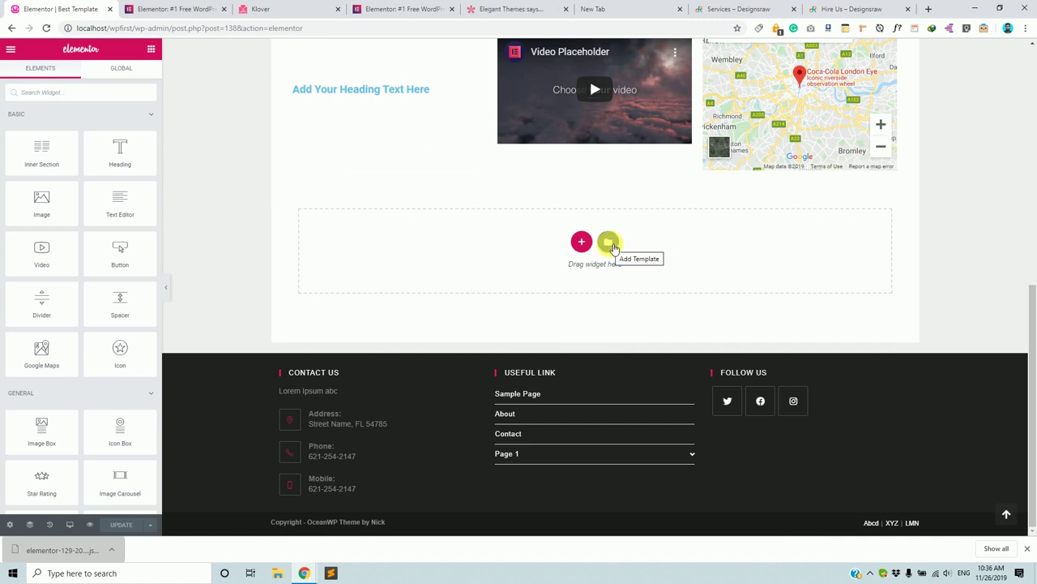
pyautogui.click(610, 243)
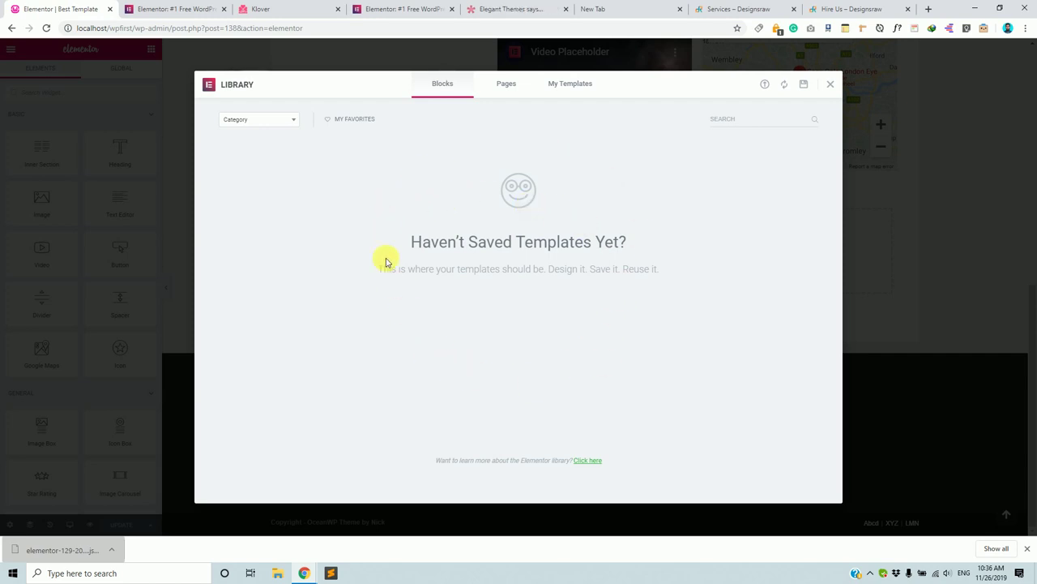
pyautogui.click(356, 121)
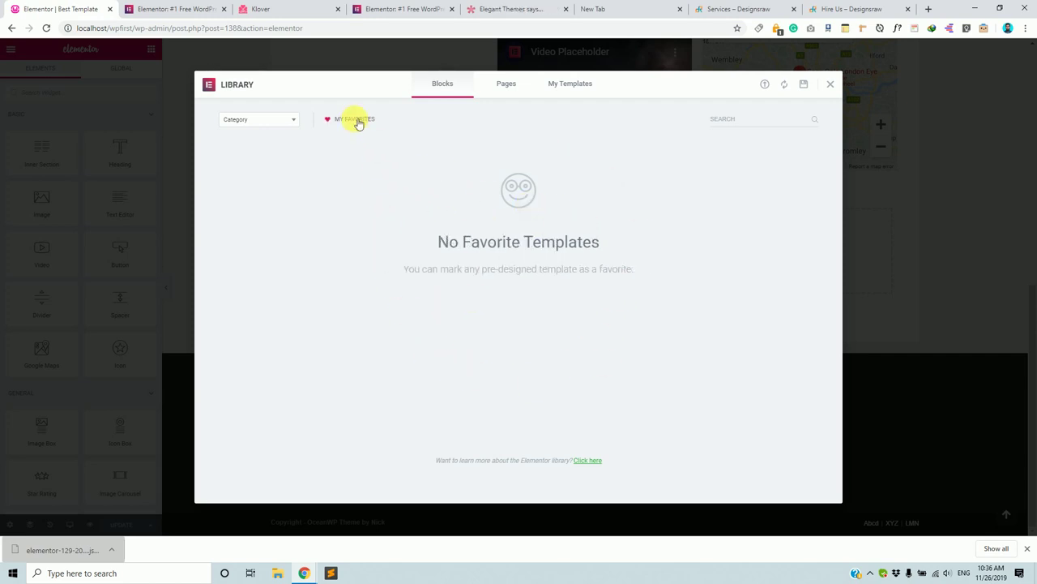
# - Browse the ready-made full-page templates in the library, comparing the free designs with the PRO ones
pyautogui.click(284, 121)
pyautogui.click(514, 92)
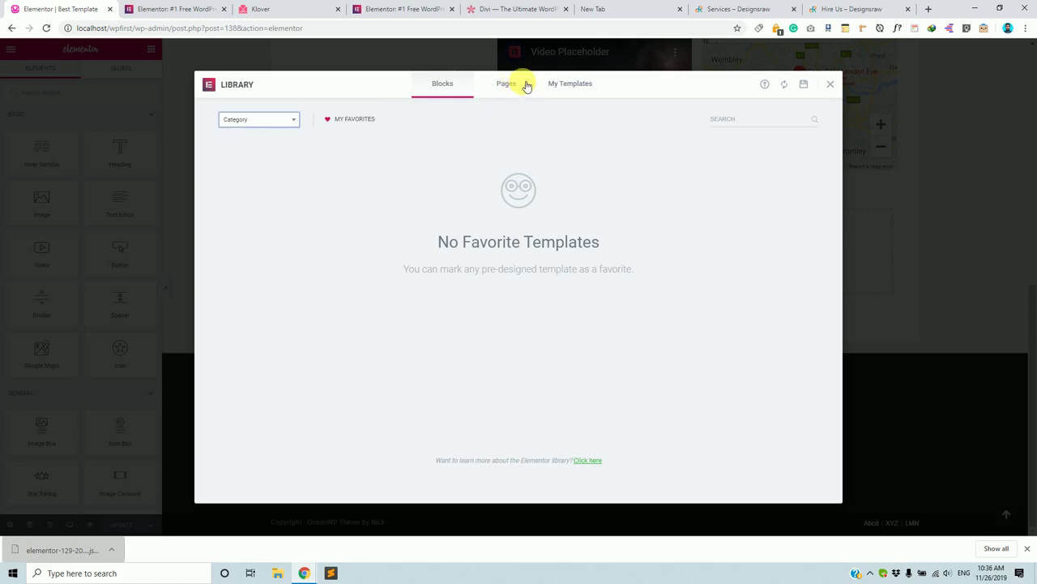
pyautogui.click(508, 85)
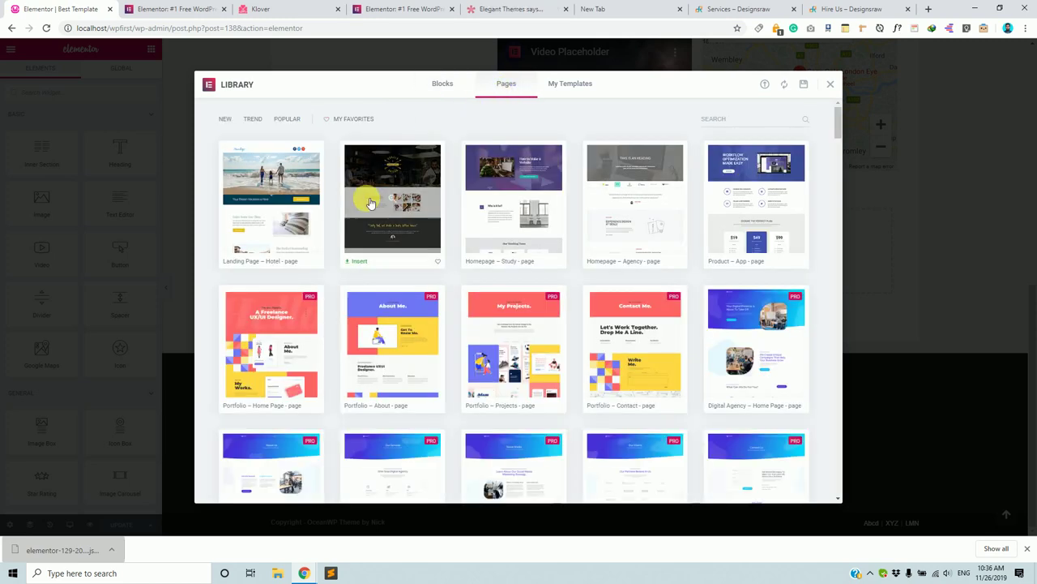
pyautogui.scroll(-4, 369, 202)
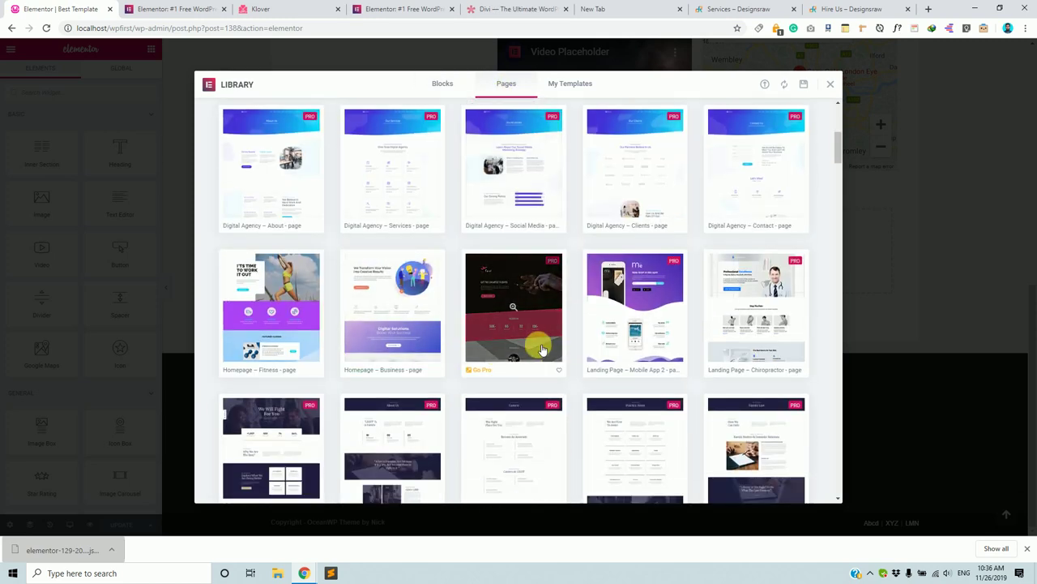
pyautogui.scroll(-3, 519, 243)
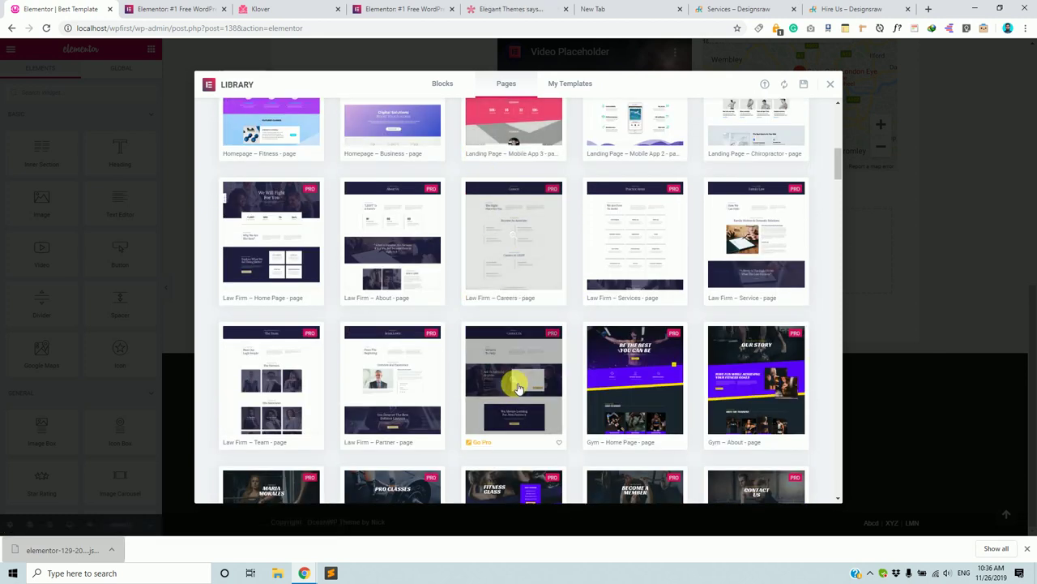
pyautogui.scroll(-2, 535, 381)
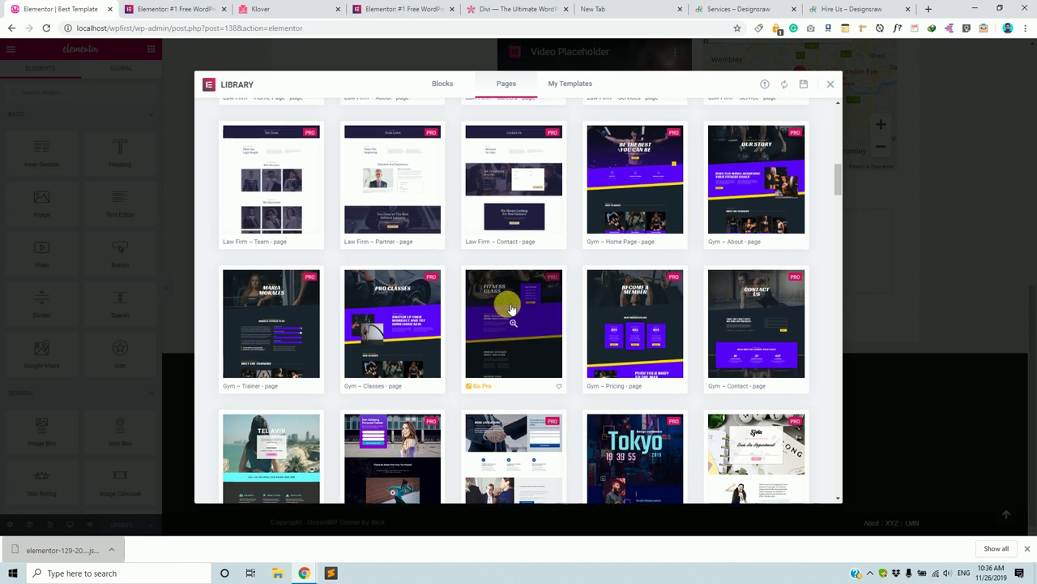
pyautogui.scroll(10, 505, 301)
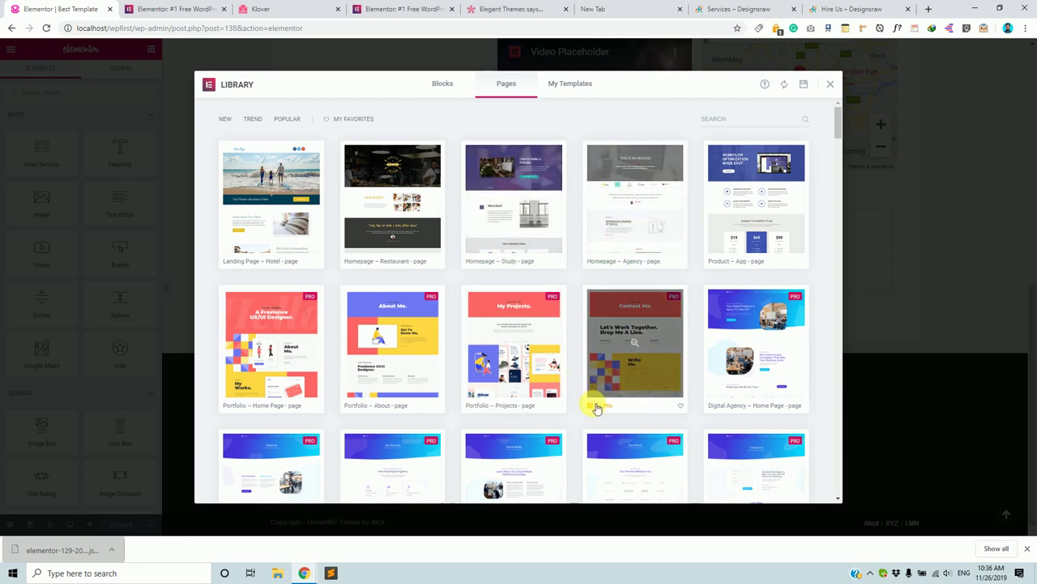
pyautogui.scroll(-3, 607, 369)
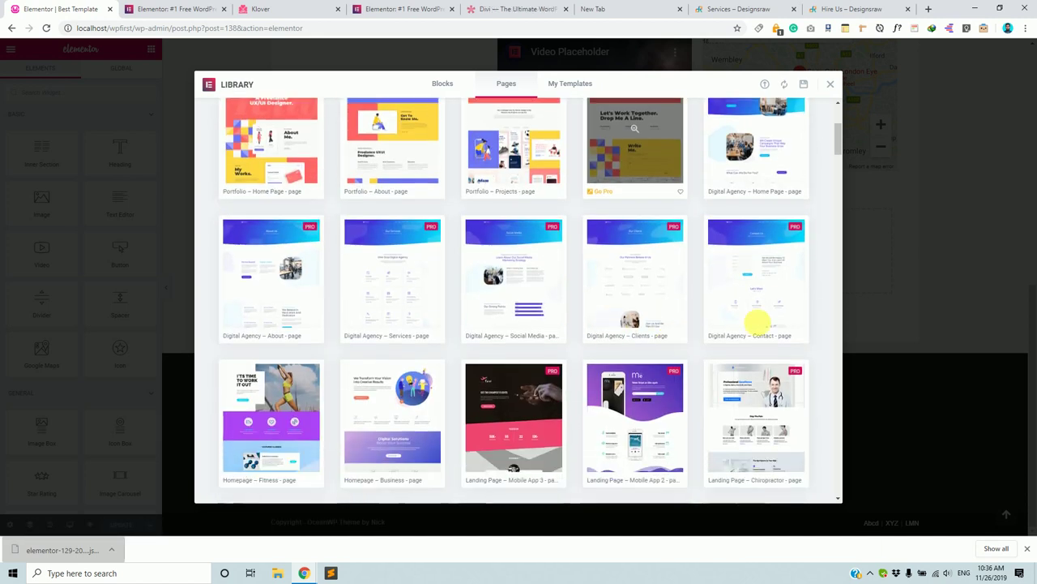
pyautogui.scroll(-2, 733, 365)
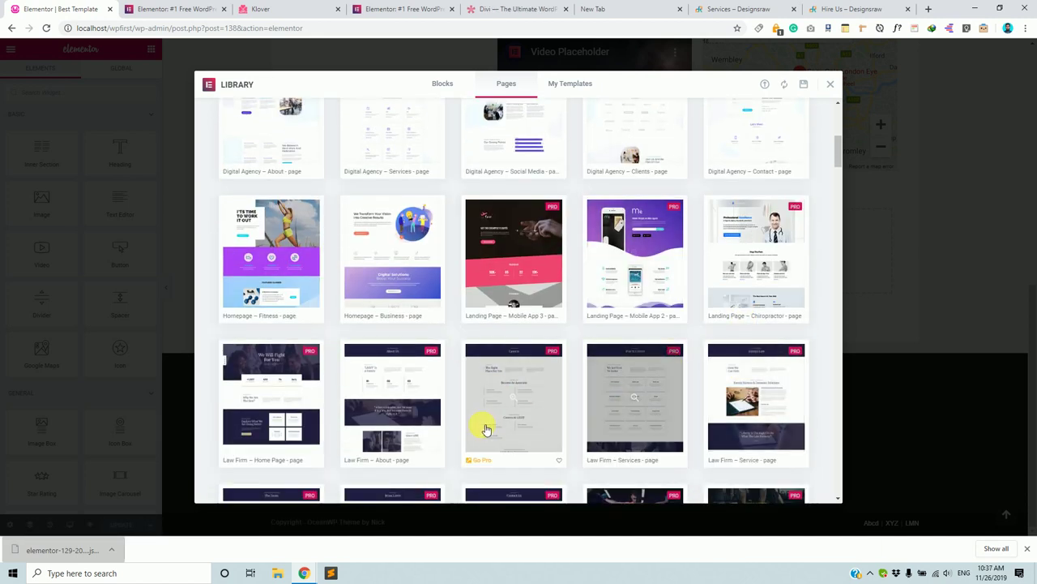
pyautogui.scroll(-3, 539, 411)
pyautogui.scroll(8, 556, 370)
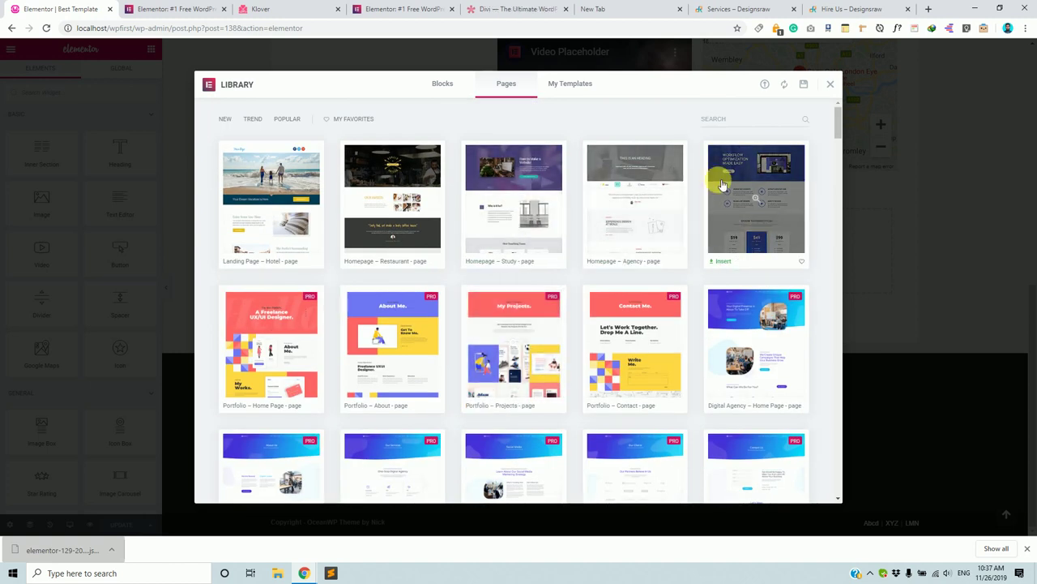
# - Insert the free Product – App page template from the library and look over its hero, feature and pricing sections
pyautogui.click(720, 261)
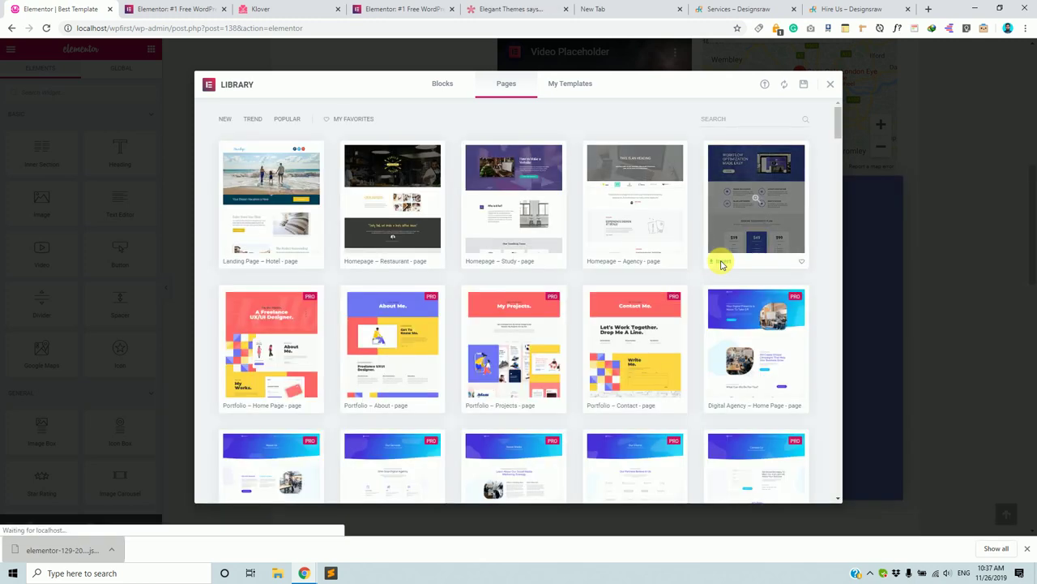
pyautogui.click(721, 261)
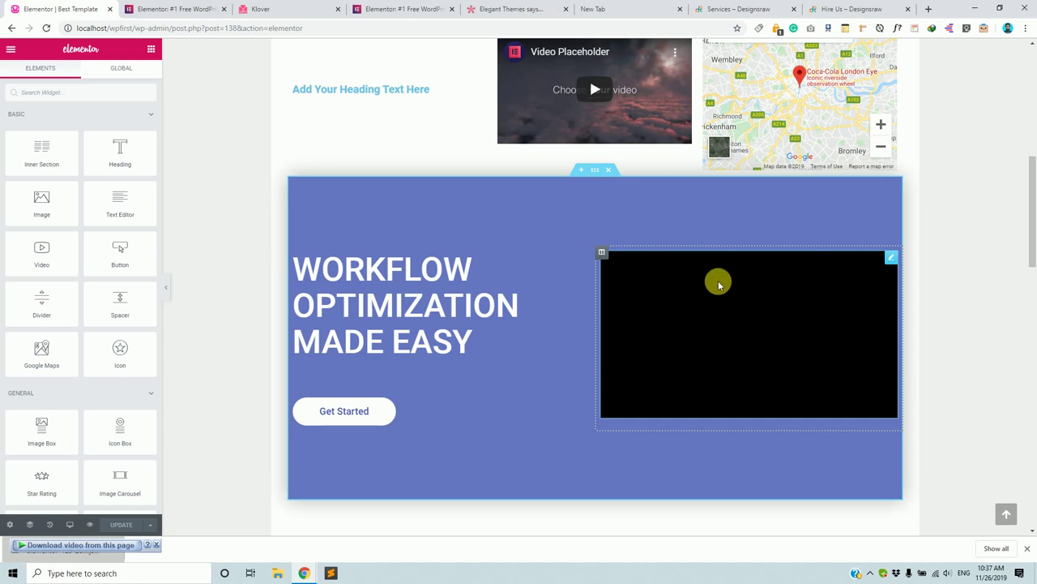
pyautogui.scroll(1, 386, 317)
pyautogui.scroll(-10, 397, 316)
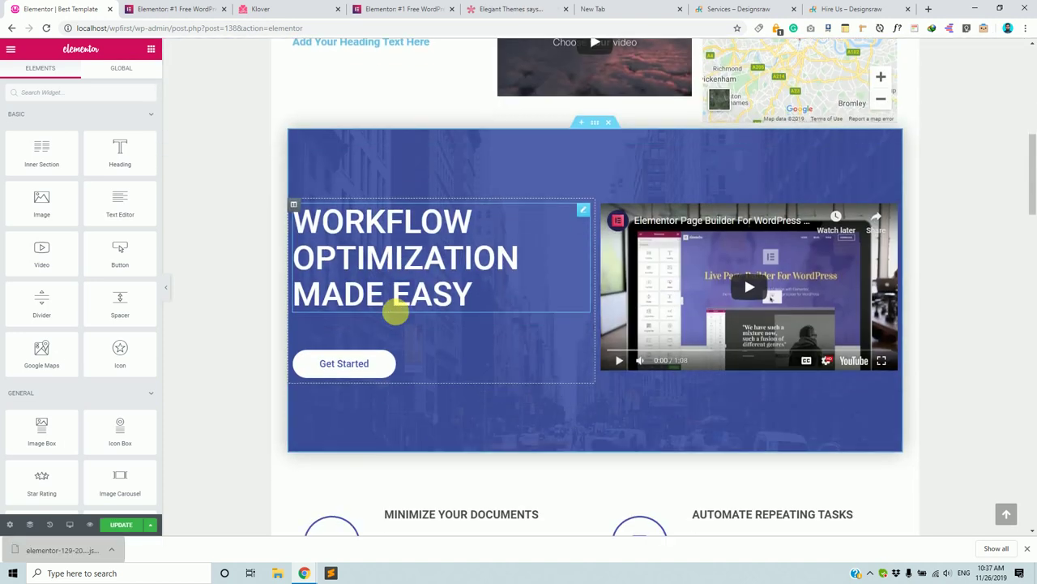
pyautogui.scroll(7, 396, 315)
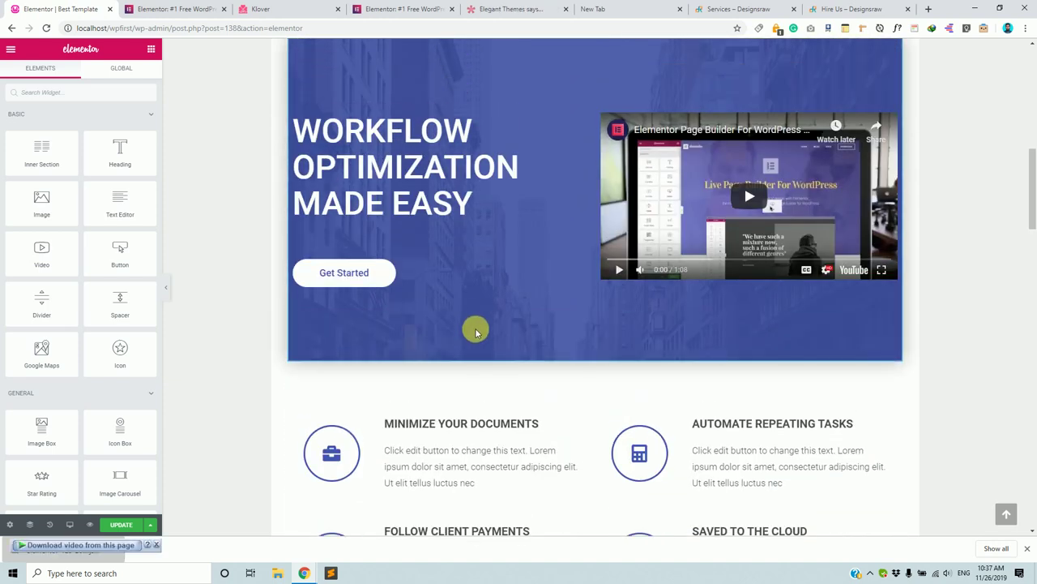
pyautogui.scroll(-5, 476, 332)
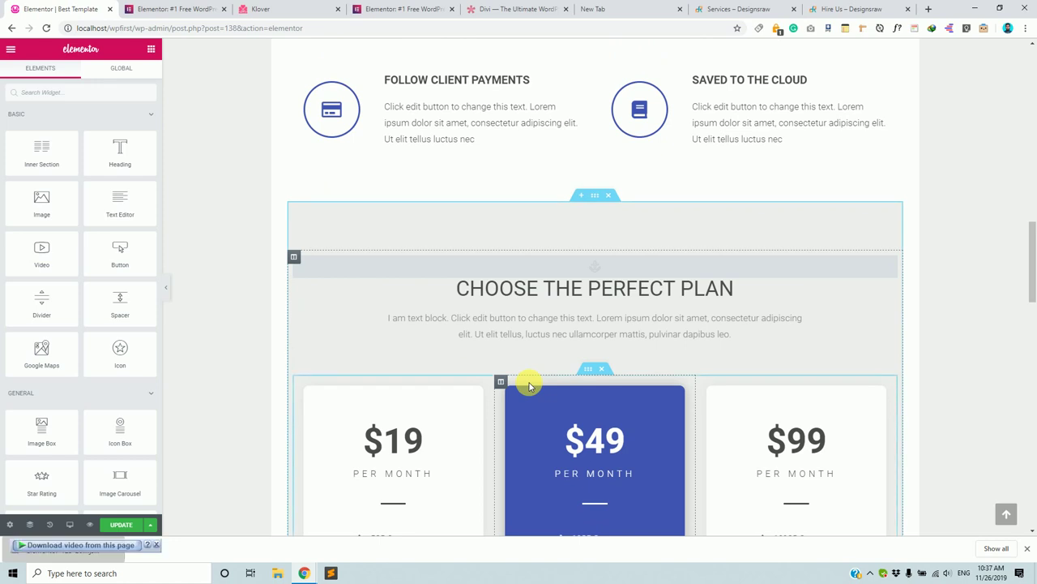
pyautogui.scroll(4, 530, 386)
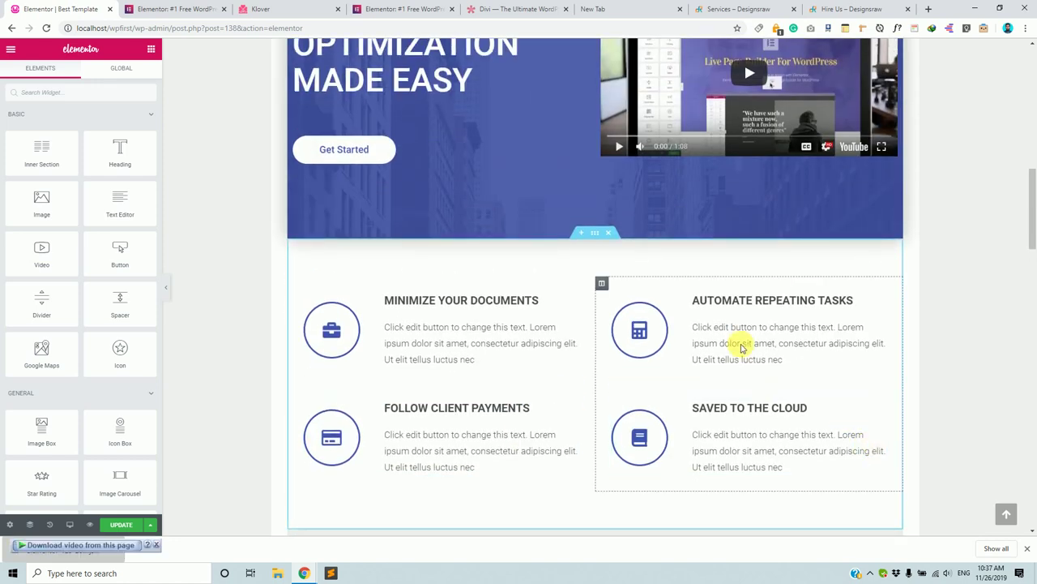
pyautogui.scroll(5, 732, 410)
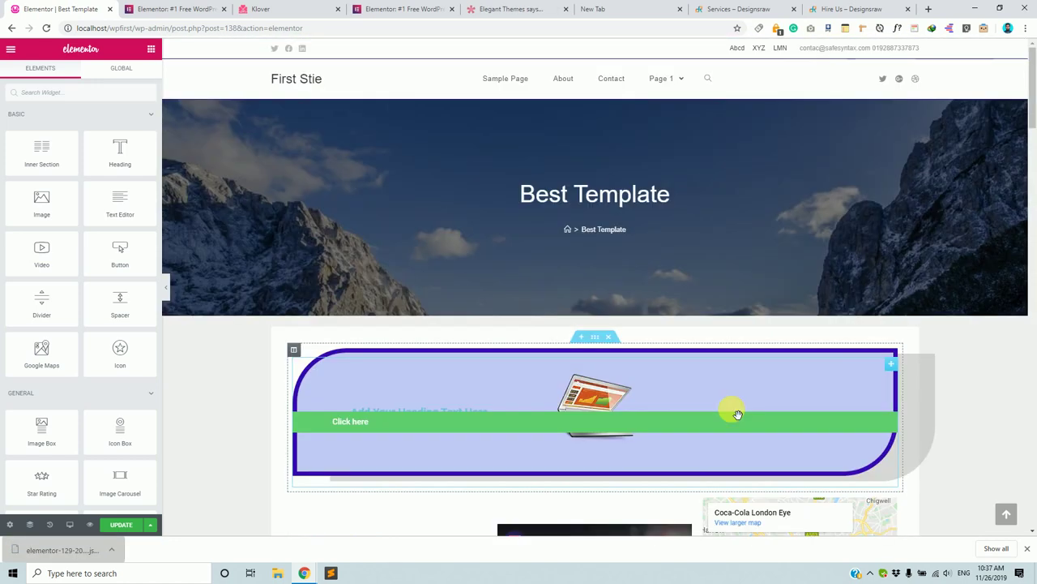
# - Delete the two original sections above the inserted template: the Click here banner and the heading, video and map row
pyautogui.click(609, 337)
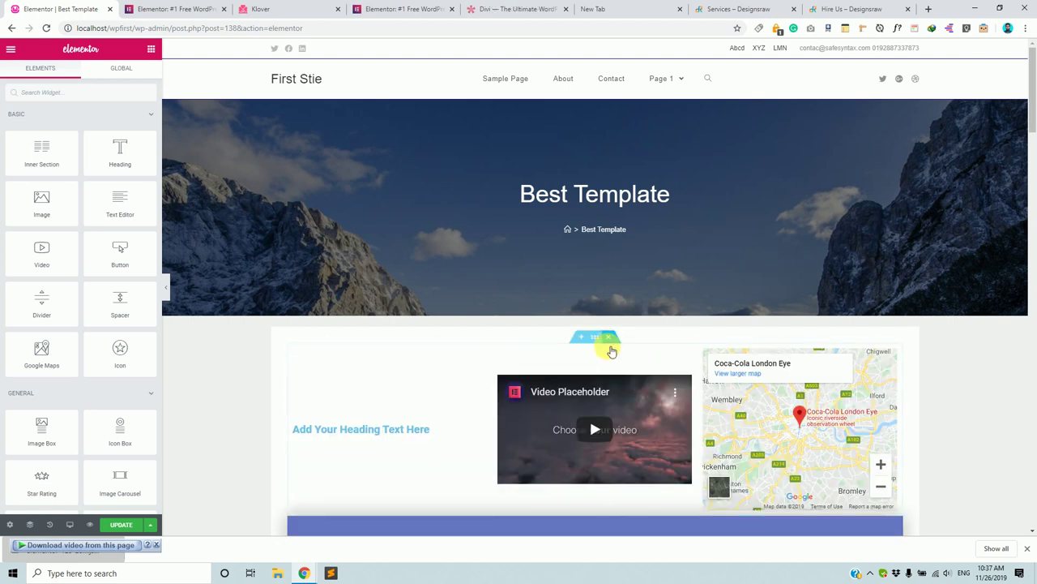
pyautogui.click(610, 338)
pyautogui.scroll(-3, 604, 401)
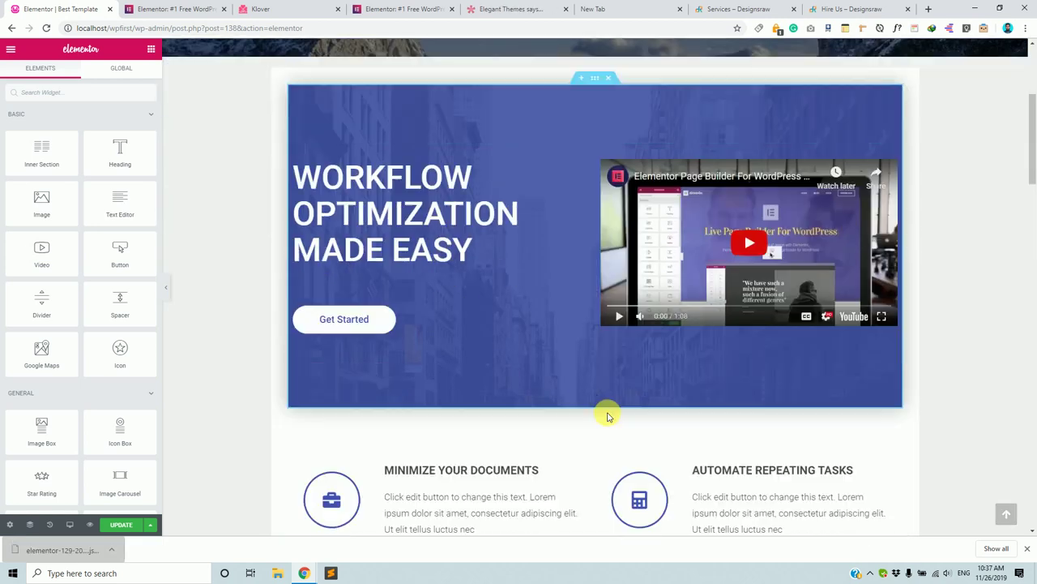
# - Review the inserted pricing, FAQ and client testimonial sections, expanding several of the frequently asked questions
pyautogui.scroll(2, 608, 413)
pyautogui.scroll(-15, 576, 310)
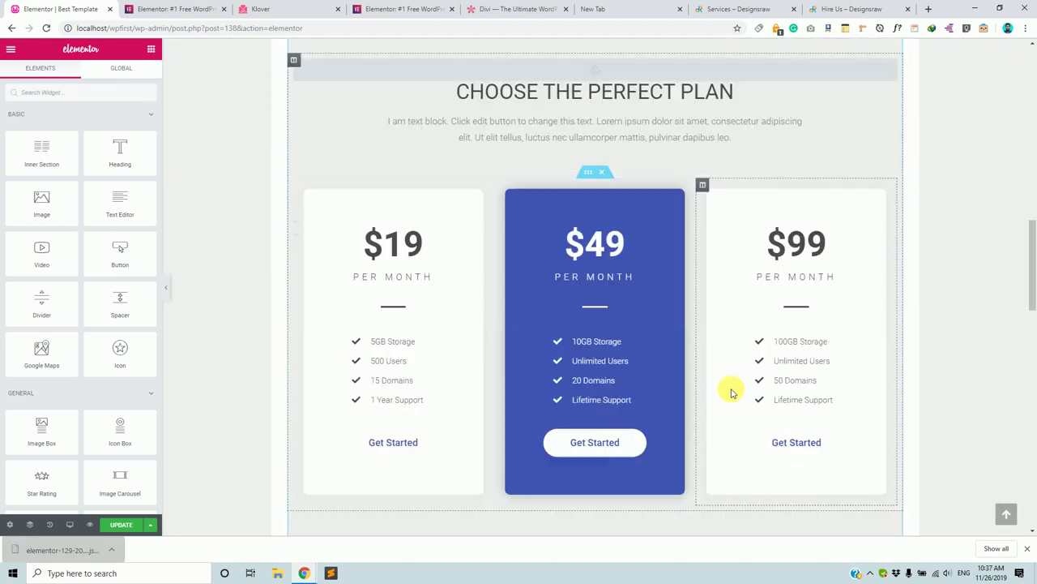
pyautogui.scroll(-10, 730, 390)
pyautogui.scroll(10, 732, 389)
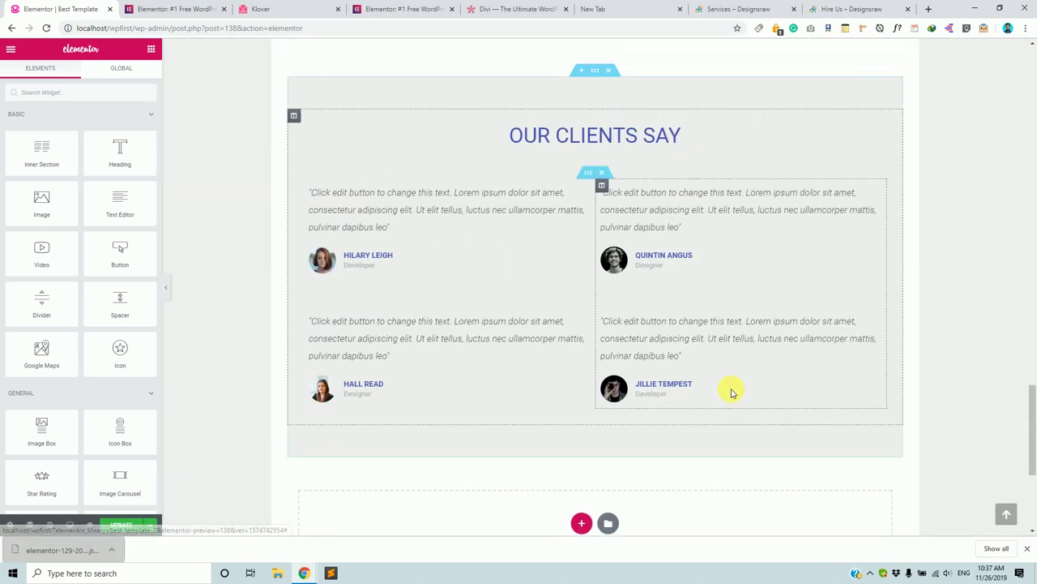
pyautogui.click(511, 387)
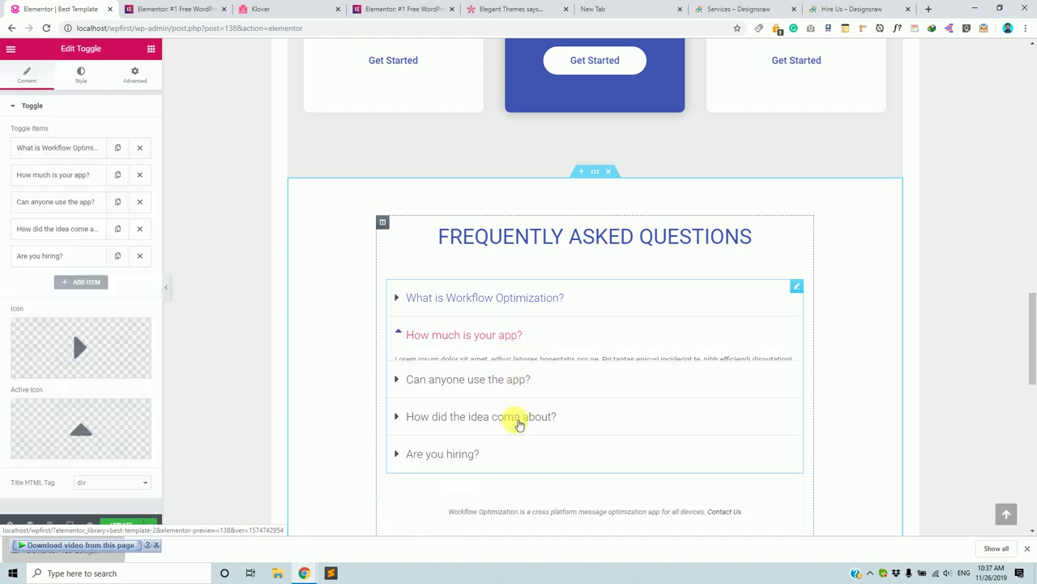
pyautogui.click(511, 414)
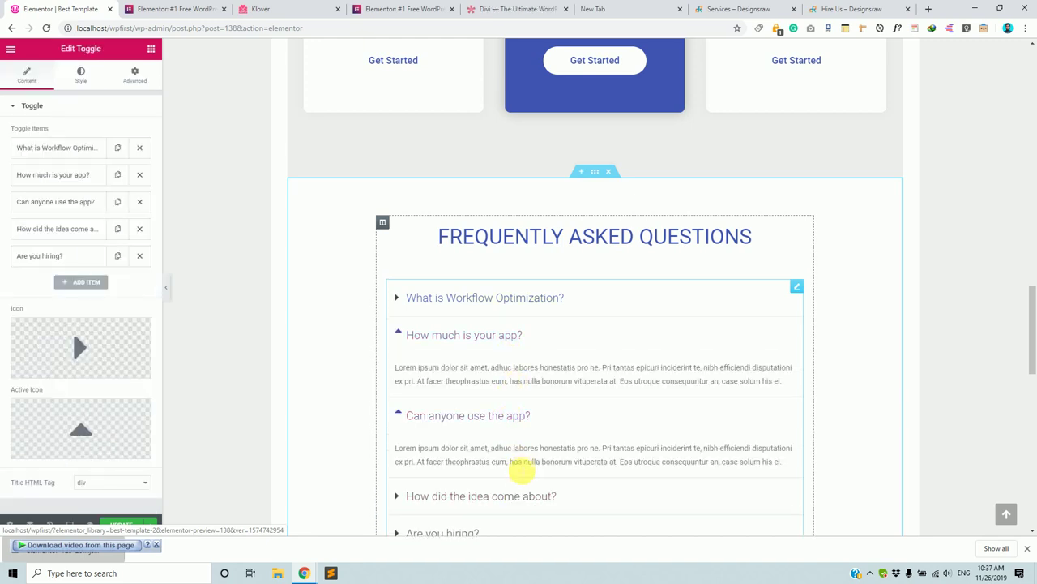
pyautogui.scroll(-9, 528, 493)
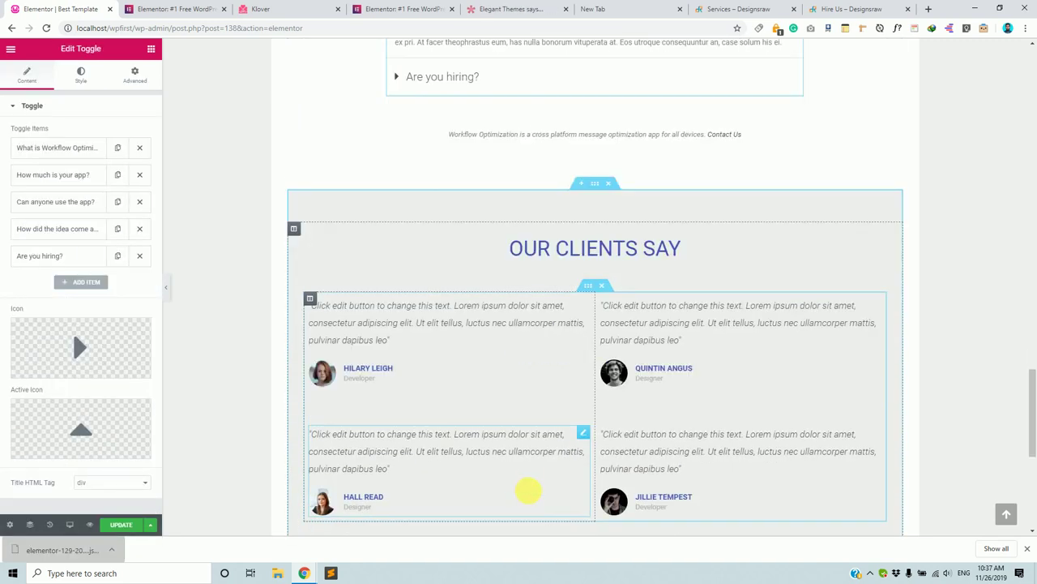
pyautogui.scroll(-2, 567, 479)
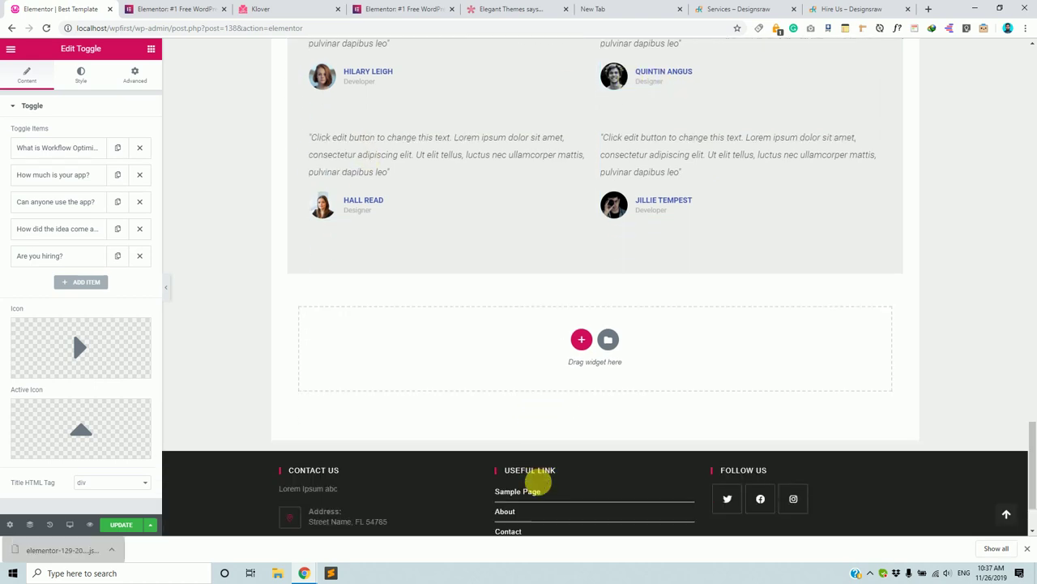
pyautogui.scroll(8, 567, 480)
pyautogui.scroll(-4, 538, 482)
pyautogui.scroll(6, 852, 316)
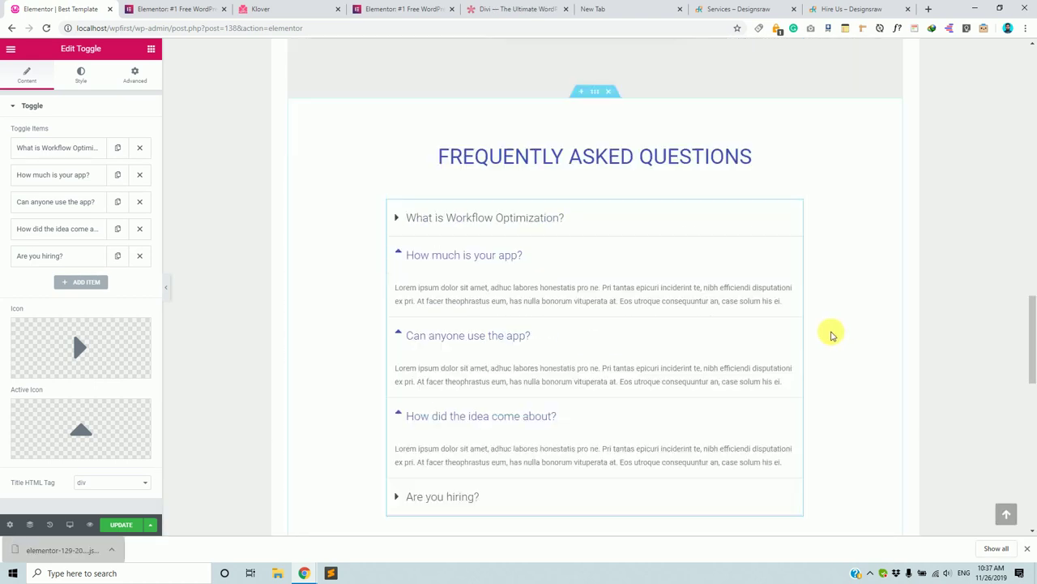
pyautogui.scroll(-1, 831, 335)
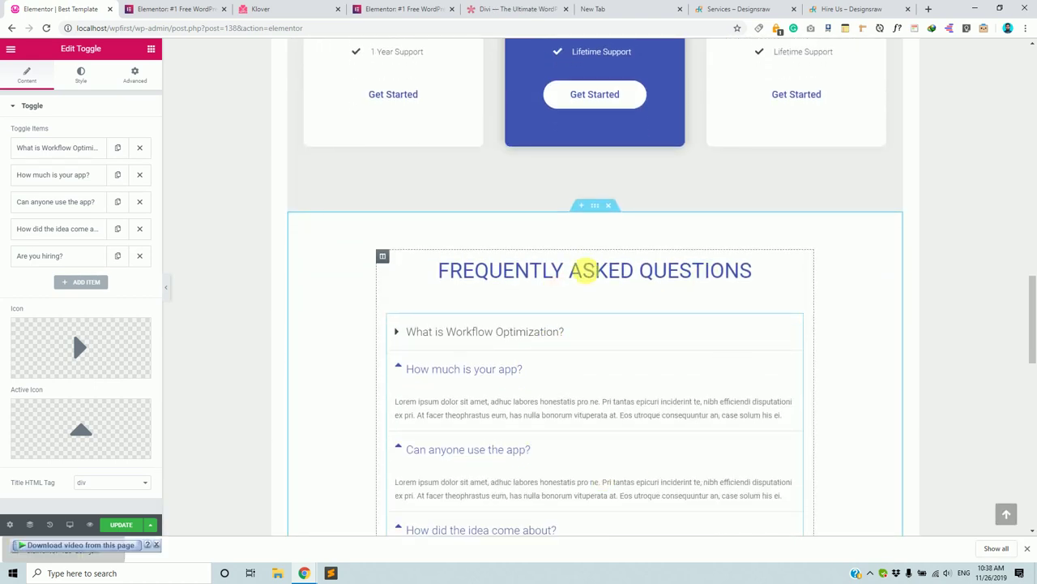
# - Save the Frequently Asked Questions section to the library as a template named FAQ
pyautogui.click(595, 209)
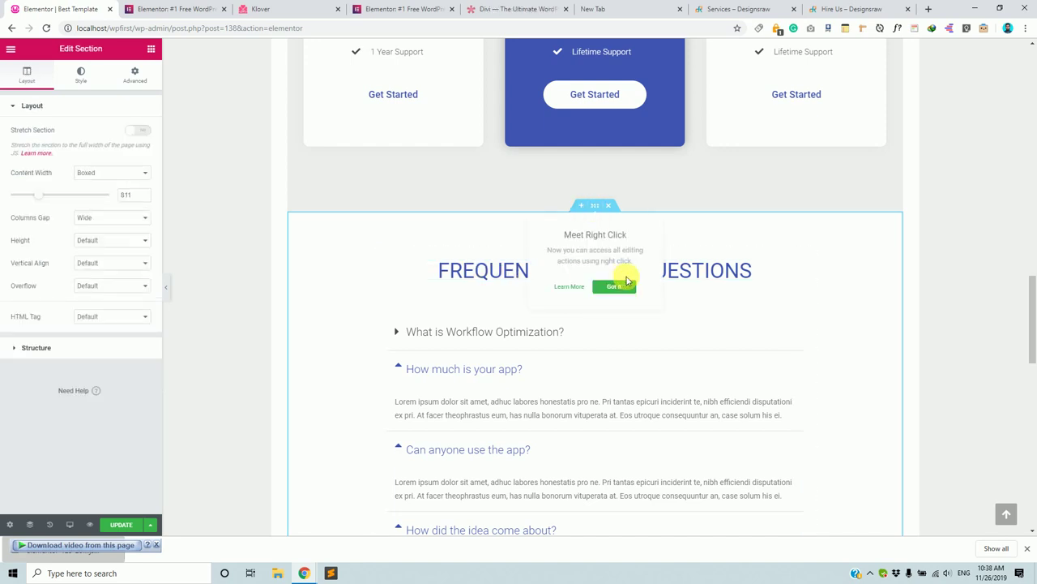
pyautogui.scroll(-1, 493, 238)
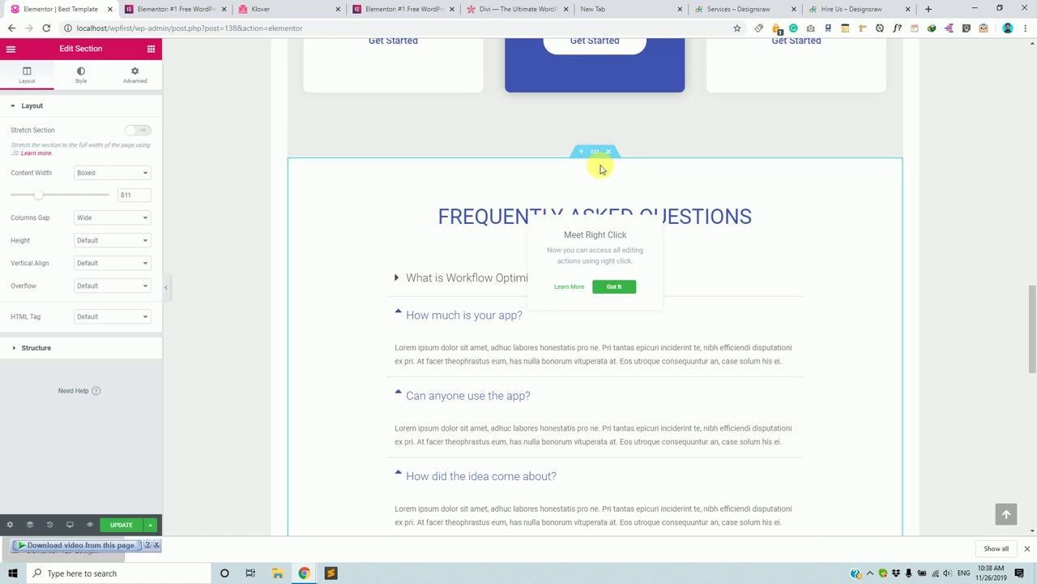
pyautogui.rightClick(598, 158)
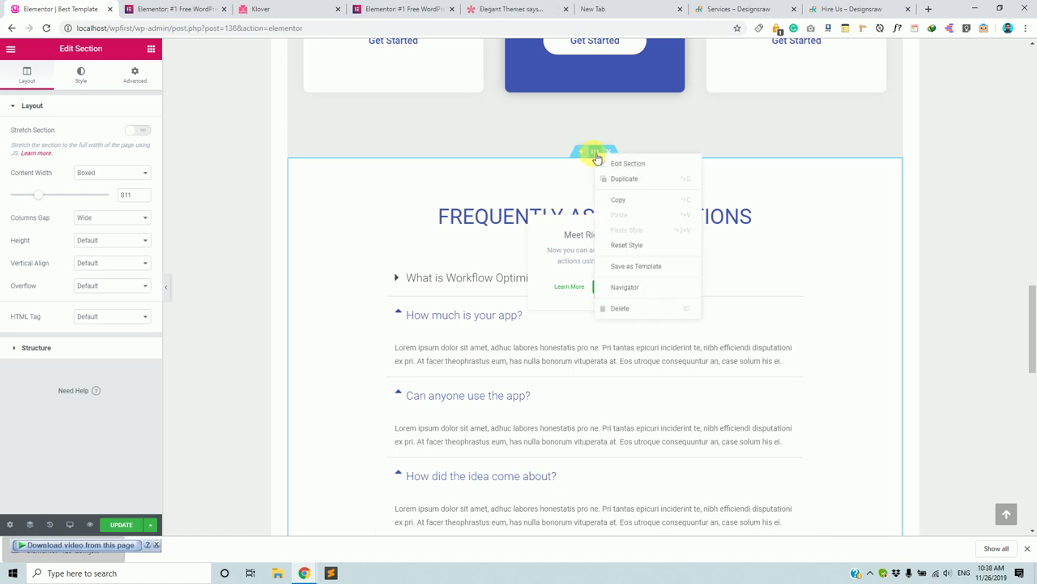
pyautogui.click(456, 182)
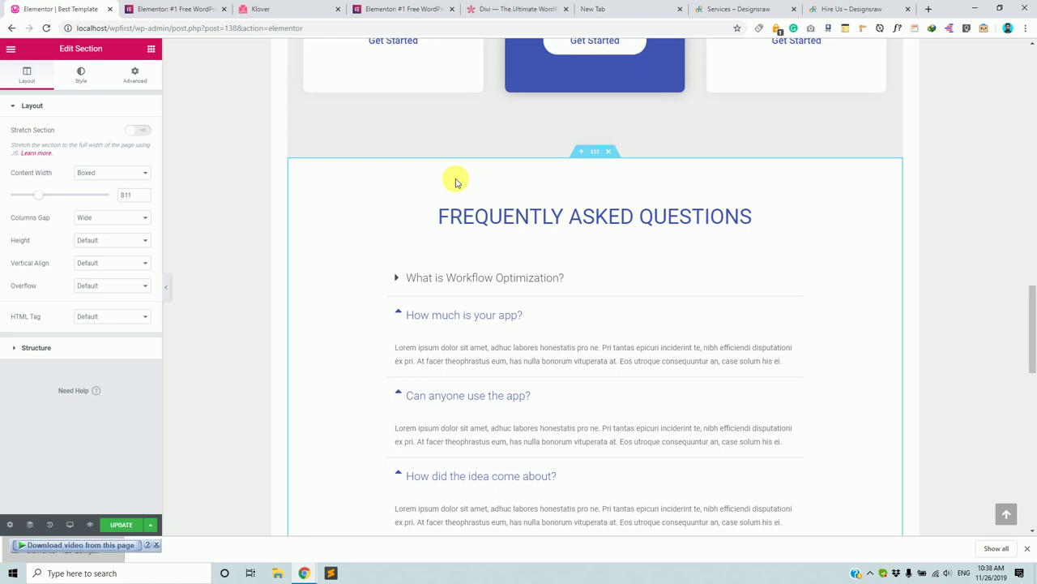
pyautogui.rightClick(593, 152)
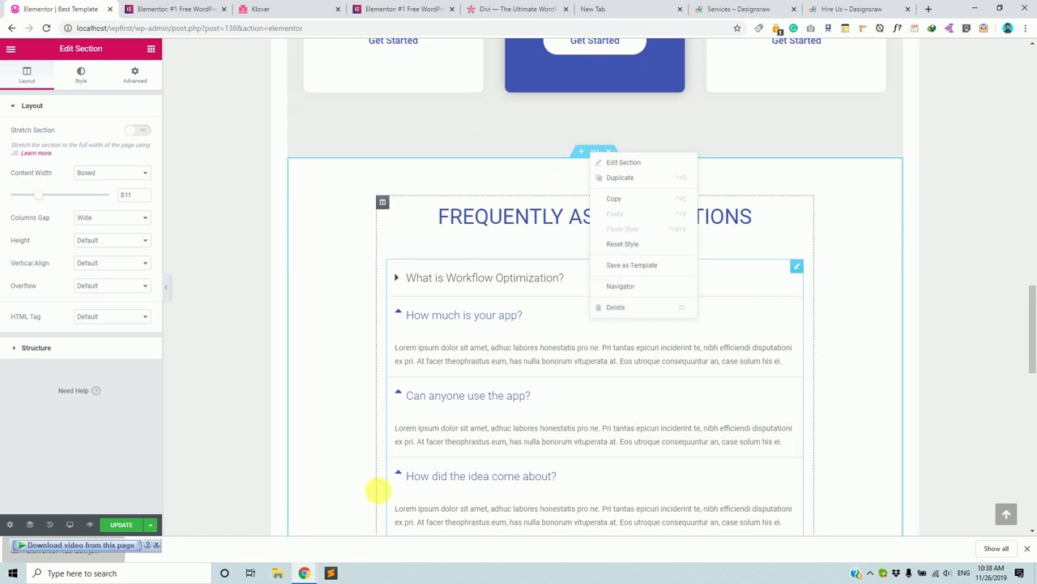
pyautogui.scroll(-1, 405, 347)
pyautogui.scroll(1, 411, 350)
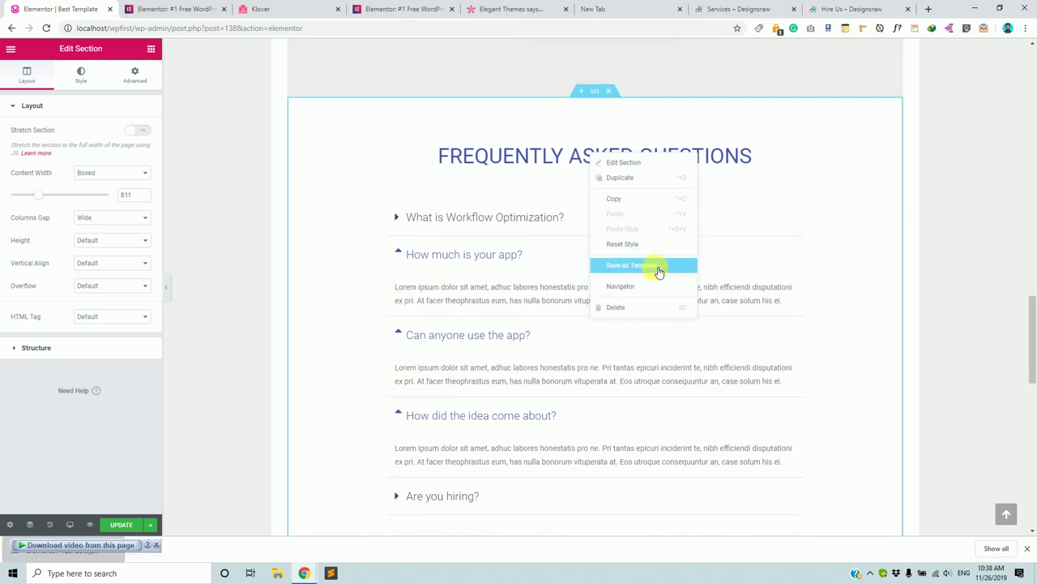
pyautogui.click(655, 267)
pyautogui.click(643, 273)
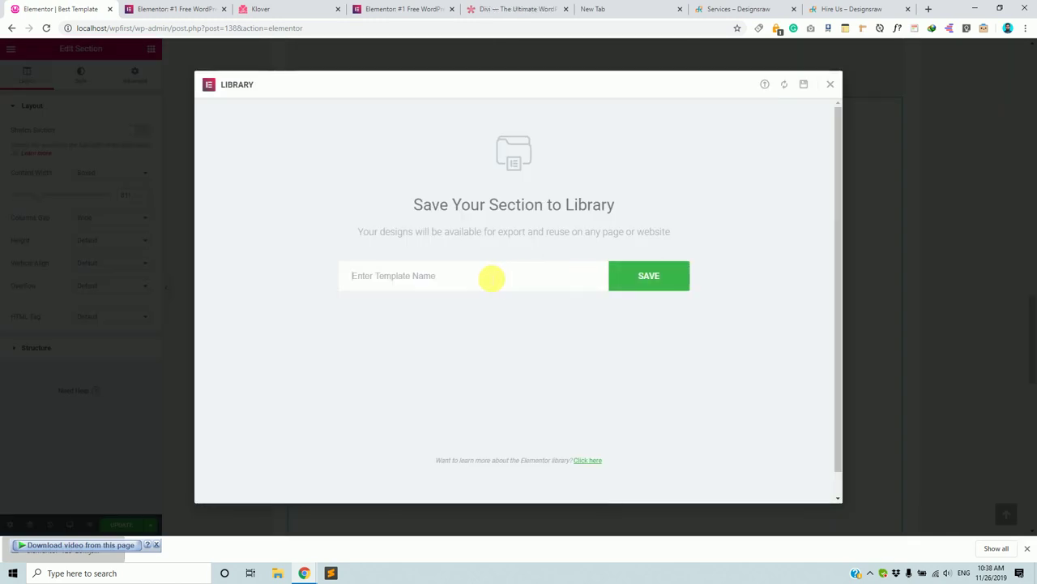
pyautogui.write('FAQ')
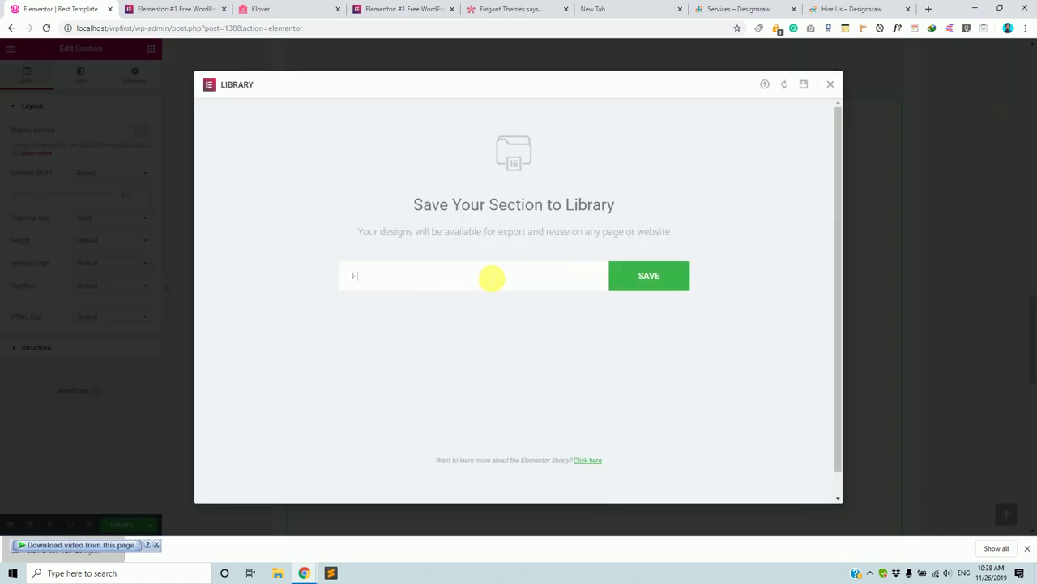
pyautogui.click(658, 284)
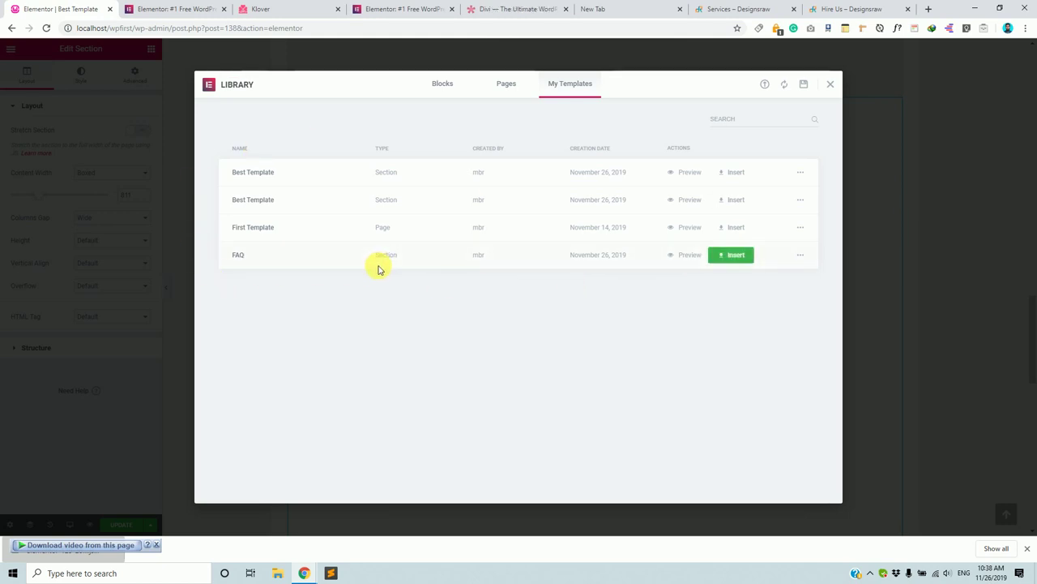
# - Insert the saved FAQ section template from the library beneath the client testimonials
pyautogui.click(829, 84)
pyautogui.scroll(-10, 676, 300)
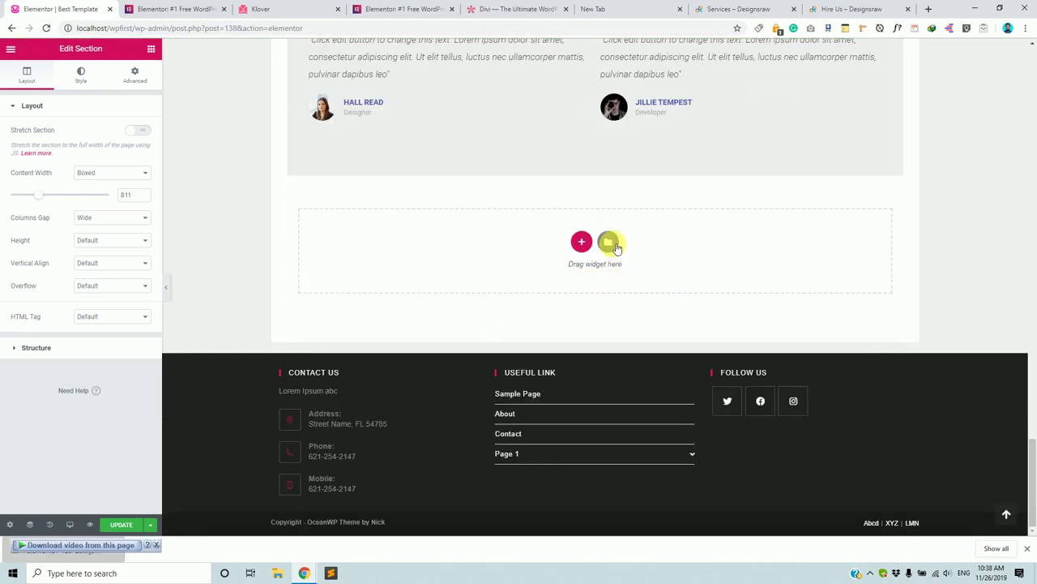
pyautogui.click(609, 243)
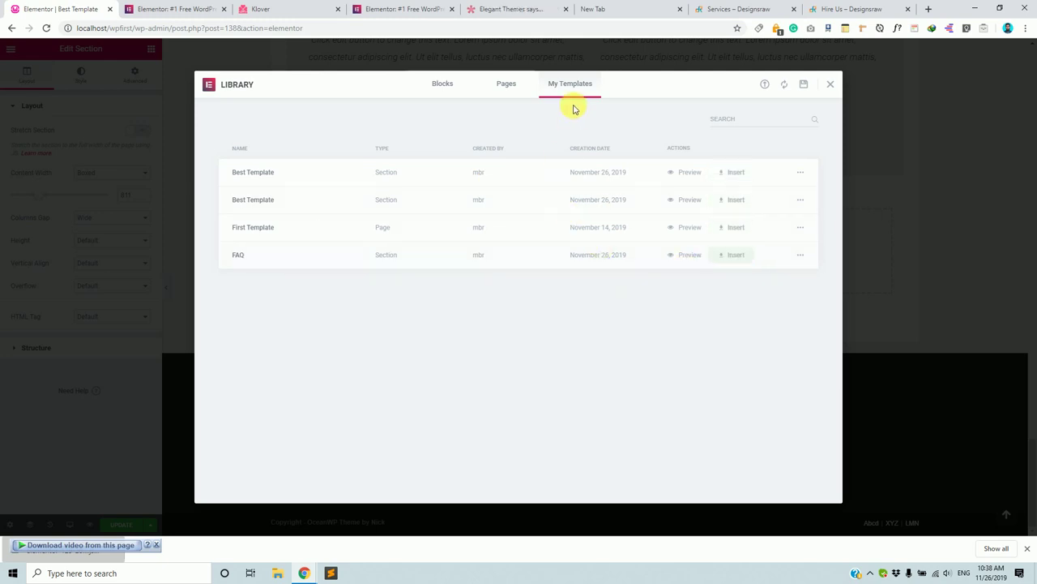
pyautogui.click(741, 257)
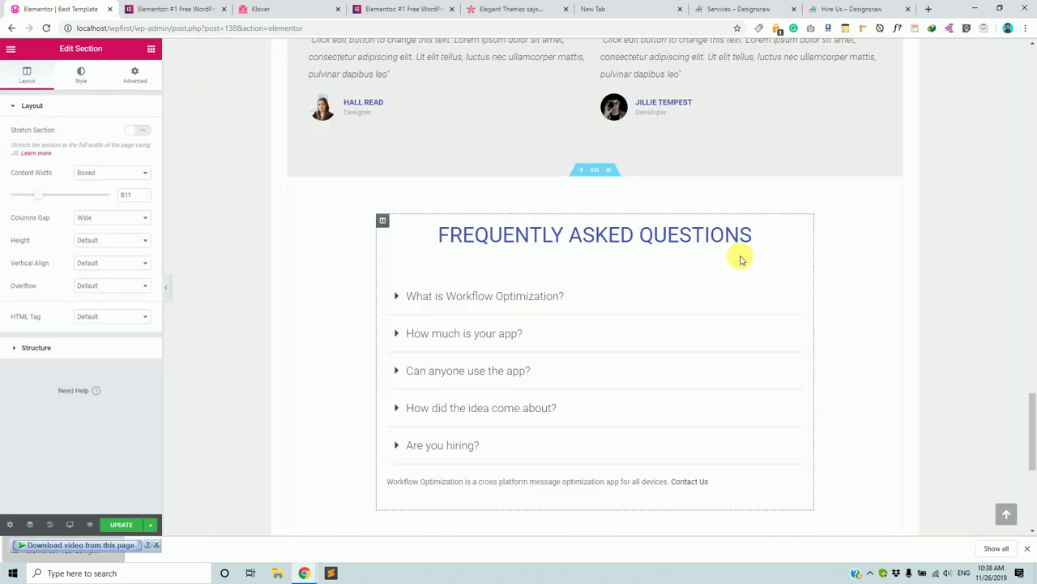
# - Compare the newly inserted FAQ section with the original one, then look back through the page to its header
pyautogui.scroll(-4, 613, 440)
pyautogui.scroll(2, 632, 339)
pyautogui.scroll(5, 543, 335)
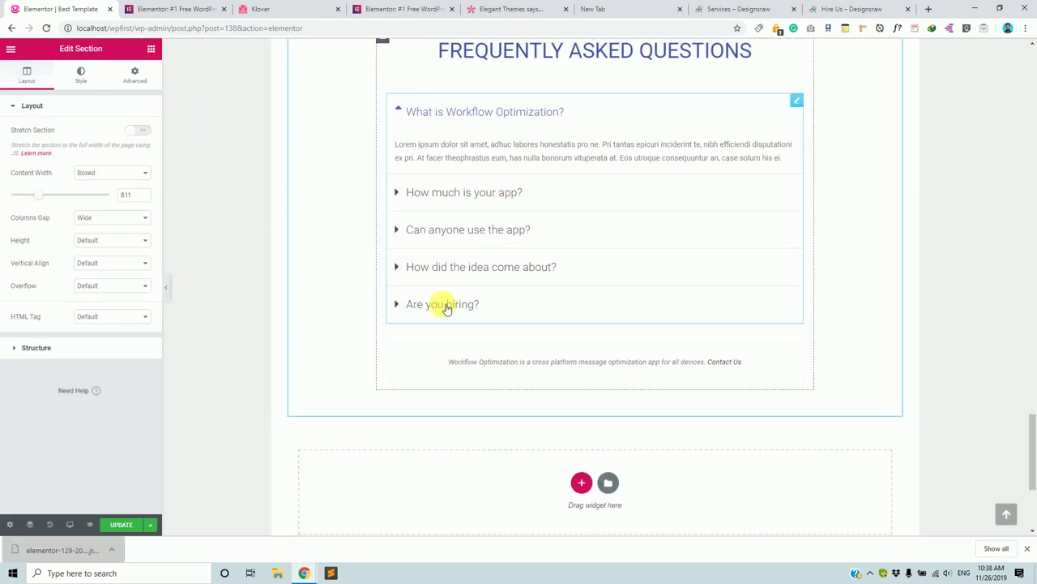
pyautogui.scroll(-7, 545, 339)
pyautogui.scroll(9, 568, 339)
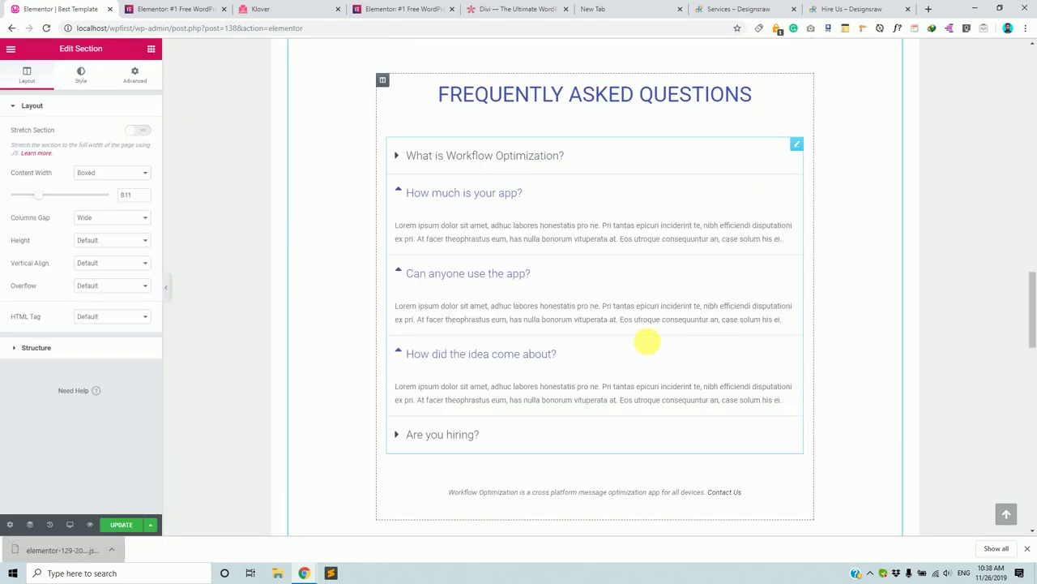
pyautogui.scroll(15, 881, 295)
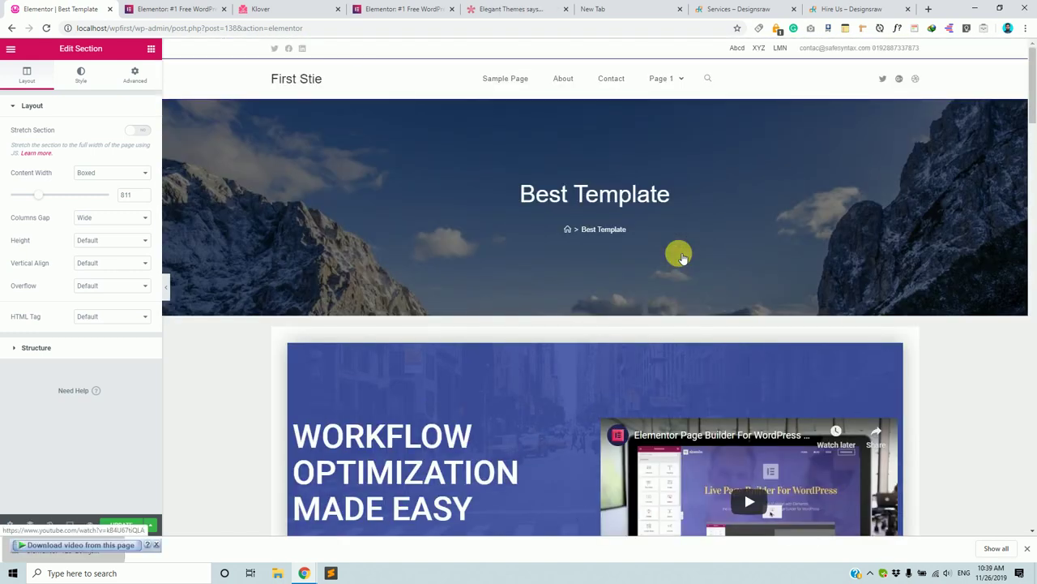
# - Examine the options available for the hero section and review the remaining sections down to the inserted FAQ
pyautogui.scroll(-3, 616, 269)
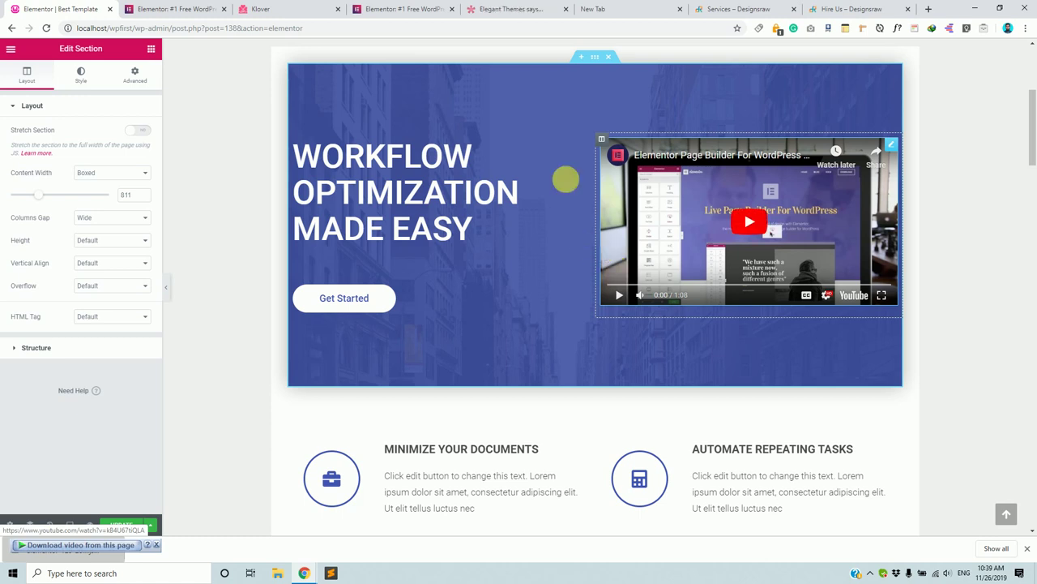
pyautogui.rightClick(594, 58)
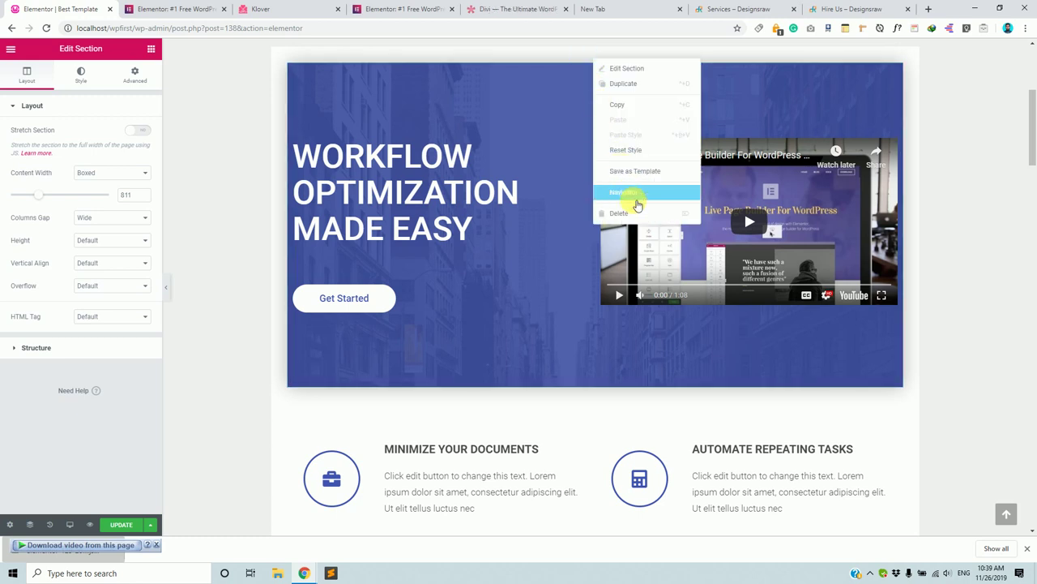
pyautogui.click(577, 397)
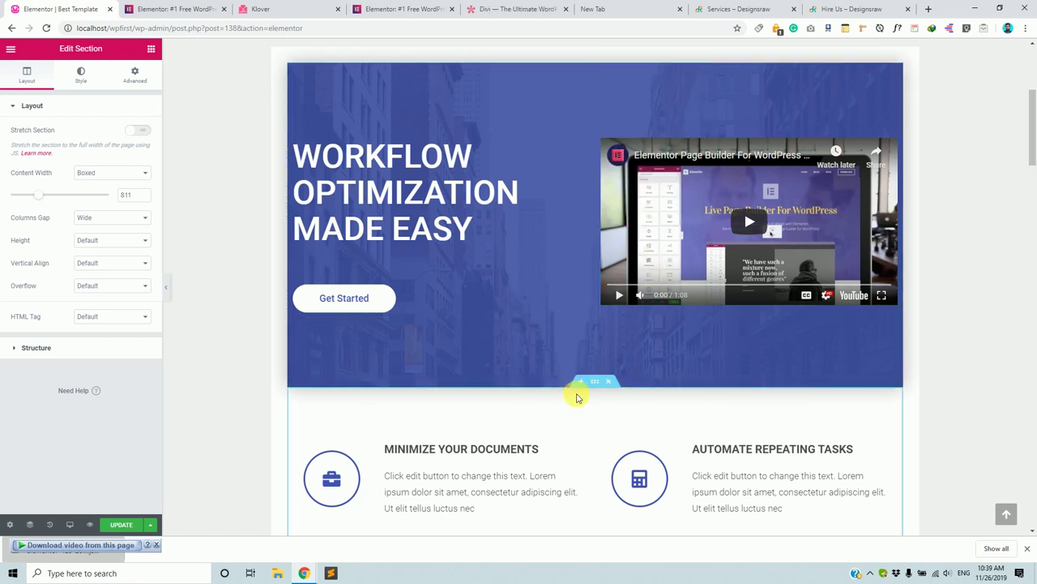
pyautogui.scroll(-20, 577, 398)
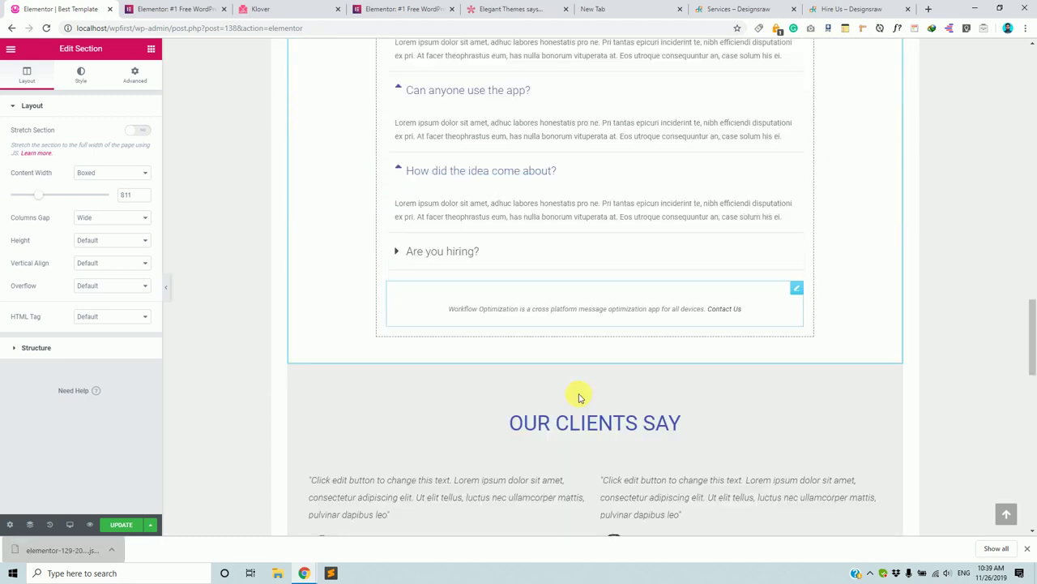
pyautogui.scroll(-5, 581, 396)
pyautogui.scroll(15, 580, 393)
pyautogui.scroll(-7, 580, 381)
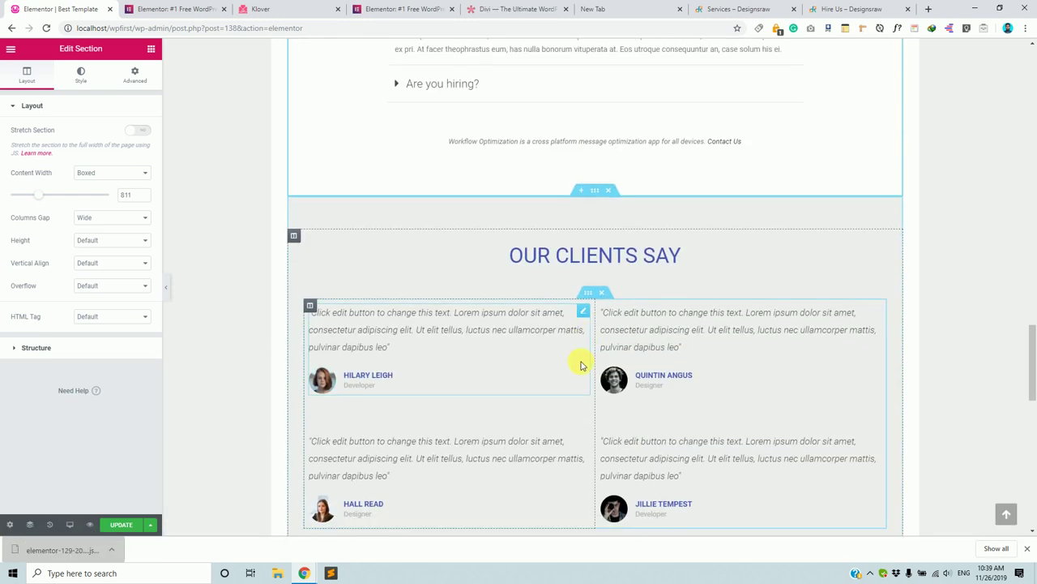
pyautogui.hotkey('ctrl', 'z')
pyautogui.scroll(-5, 522, 352)
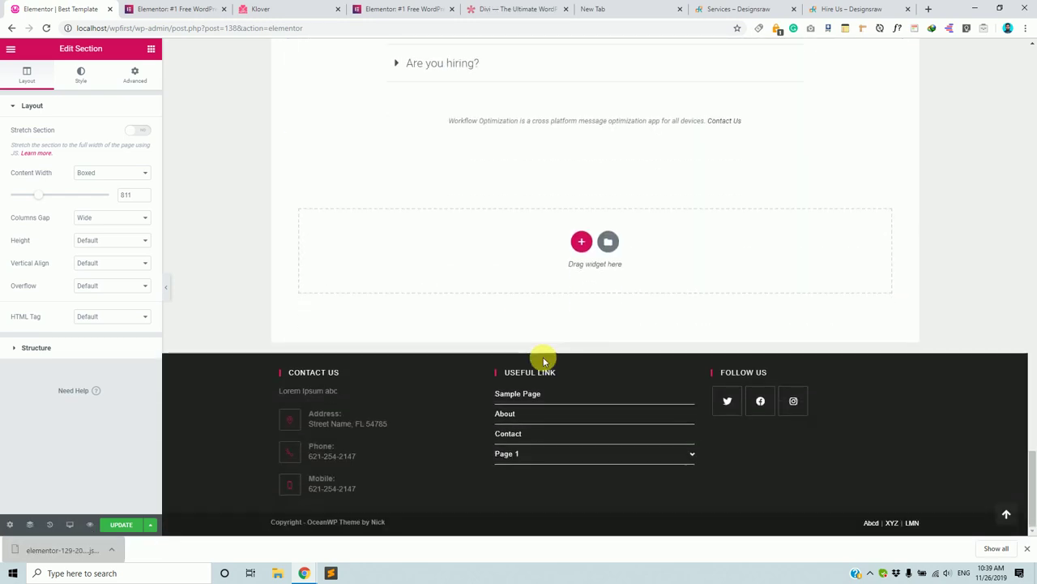
pyautogui.scroll(3, 686, 299)
pyautogui.scroll(-2, 681, 306)
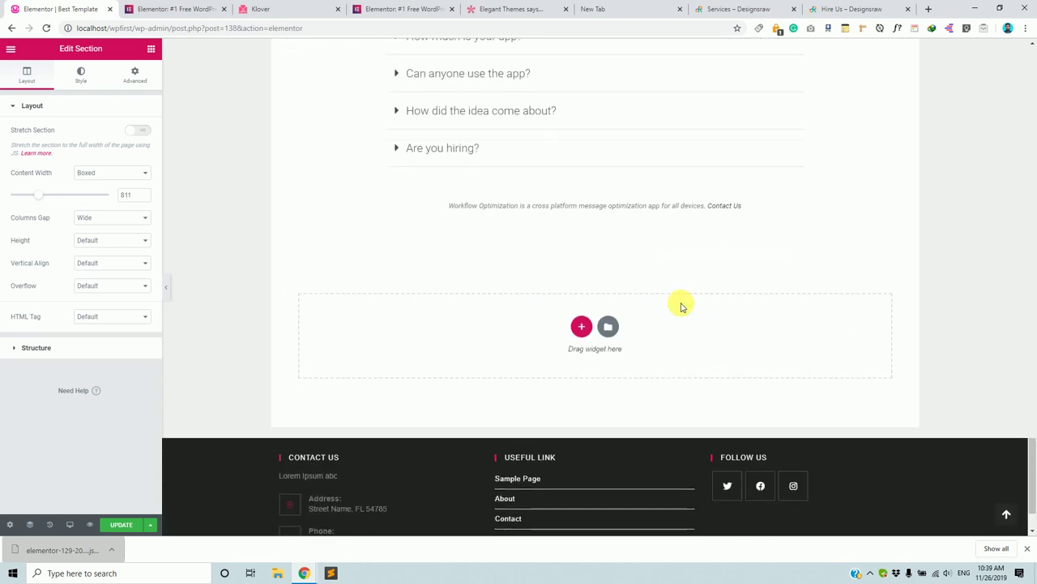
pyautogui.scroll(6, 652, 301)
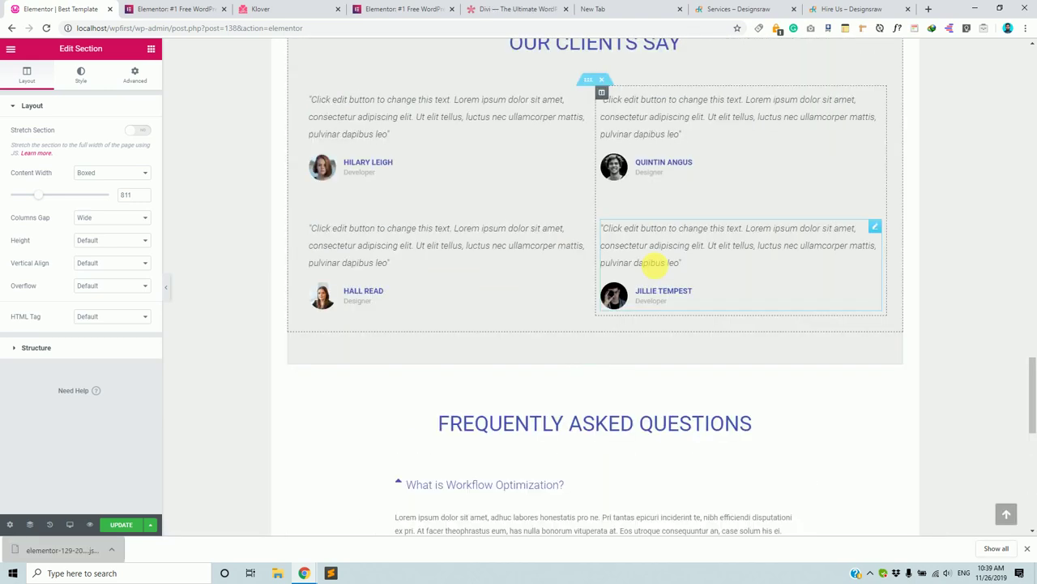
pyautogui.hotkey('ctrl', 'shift', 'z')
# - Update the Best Template page and exit the editor to the WordPress dashboard
pyautogui.click(134, 524)
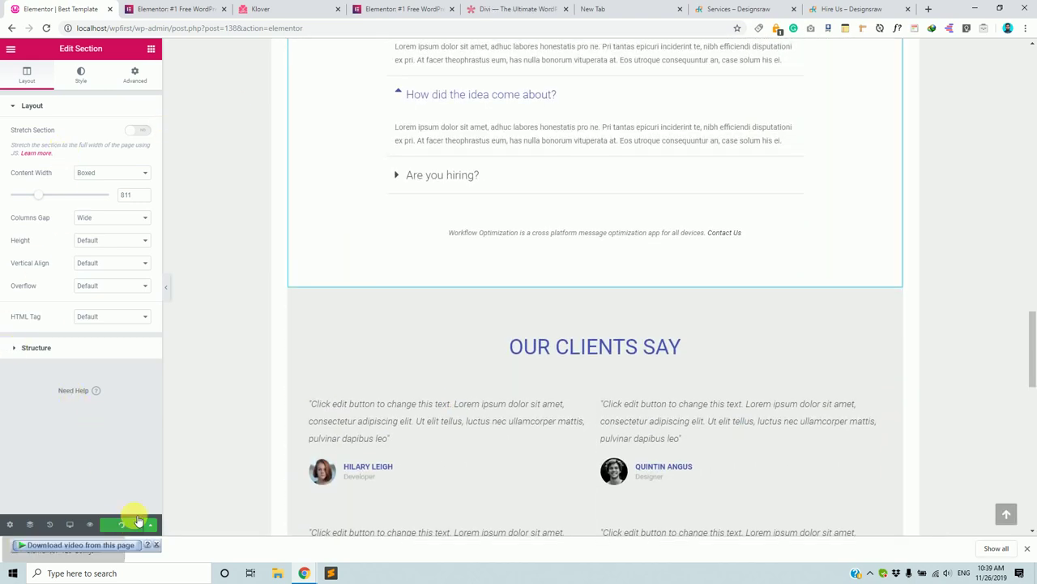
pyautogui.click(11, 50)
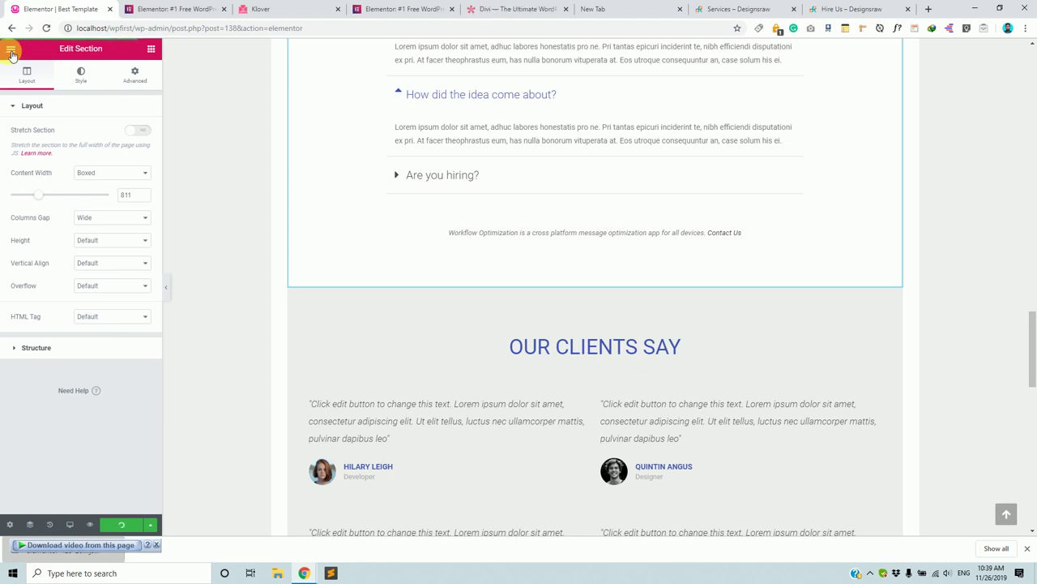
pyautogui.click(10, 51)
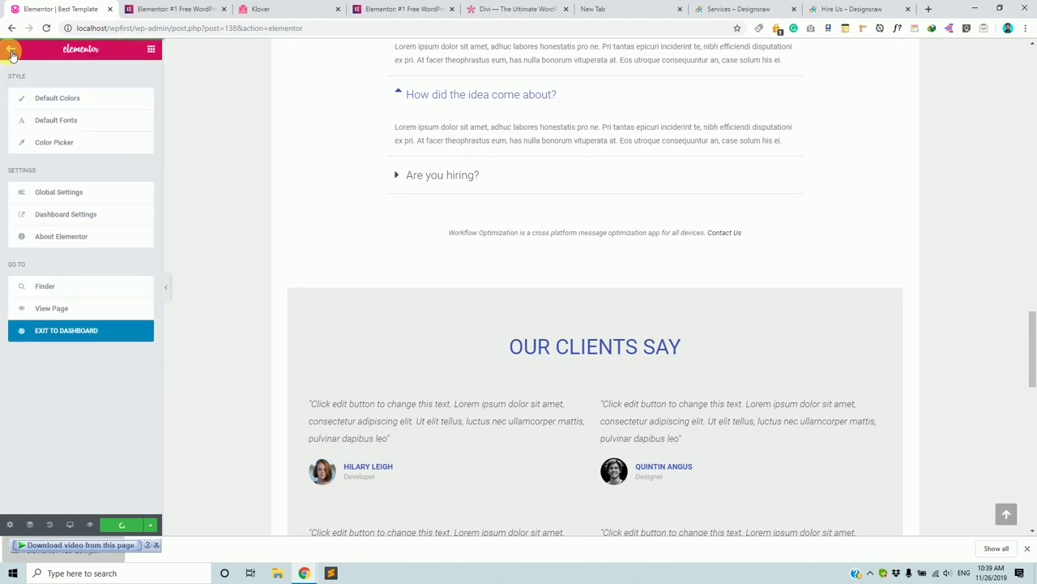
pyautogui.click(83, 329)
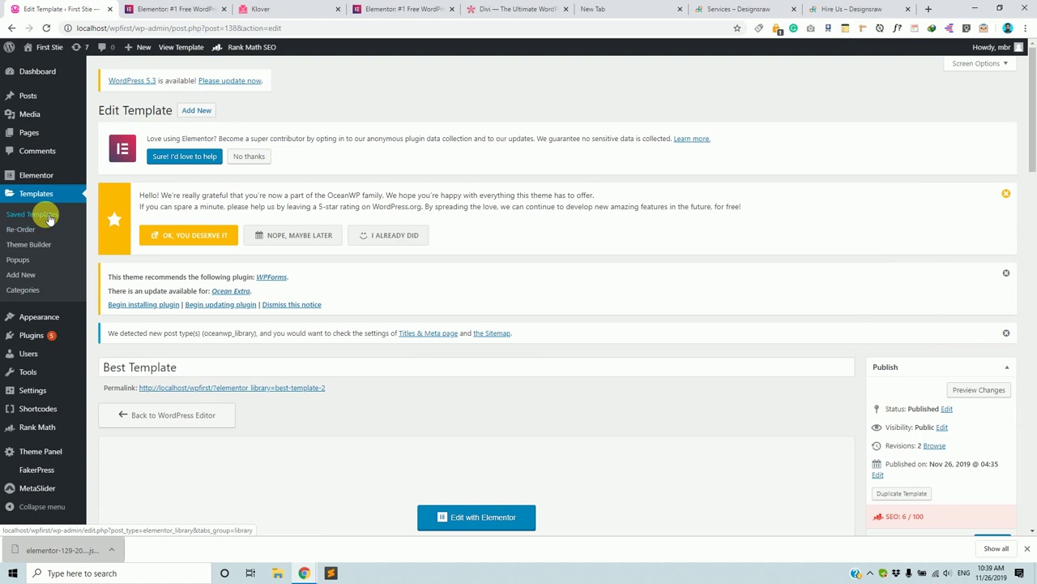
# - Create a new saved template of type Section named Our Page
pyautogui.click(56, 217)
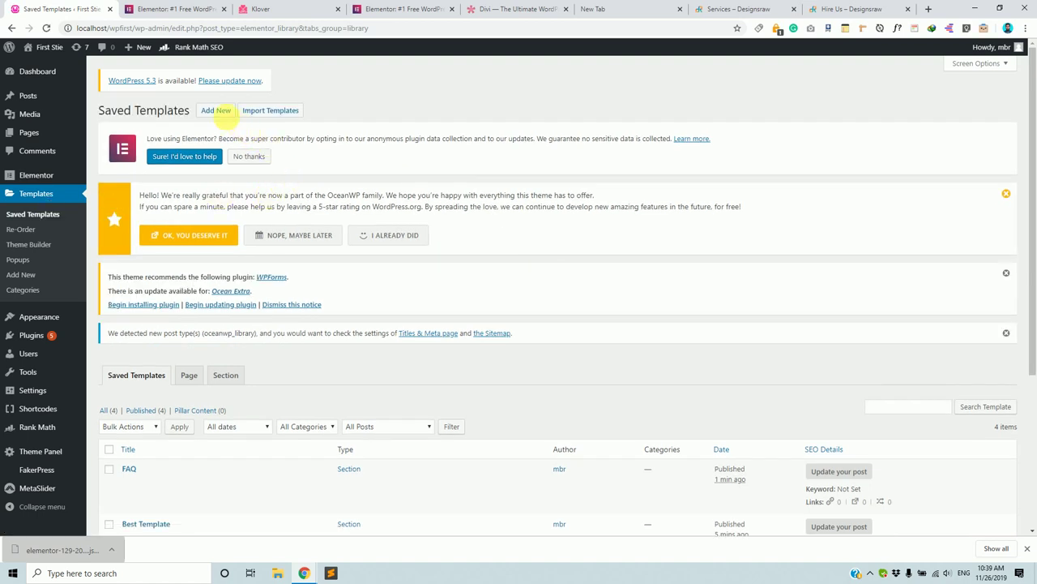
pyautogui.click(215, 111)
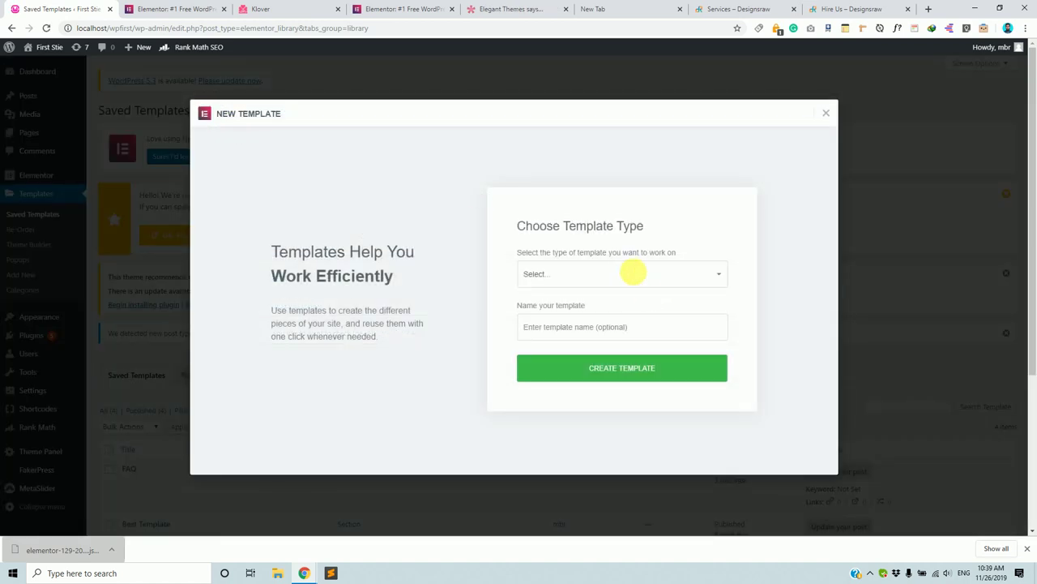
pyautogui.click(633, 273)
pyautogui.click(600, 310)
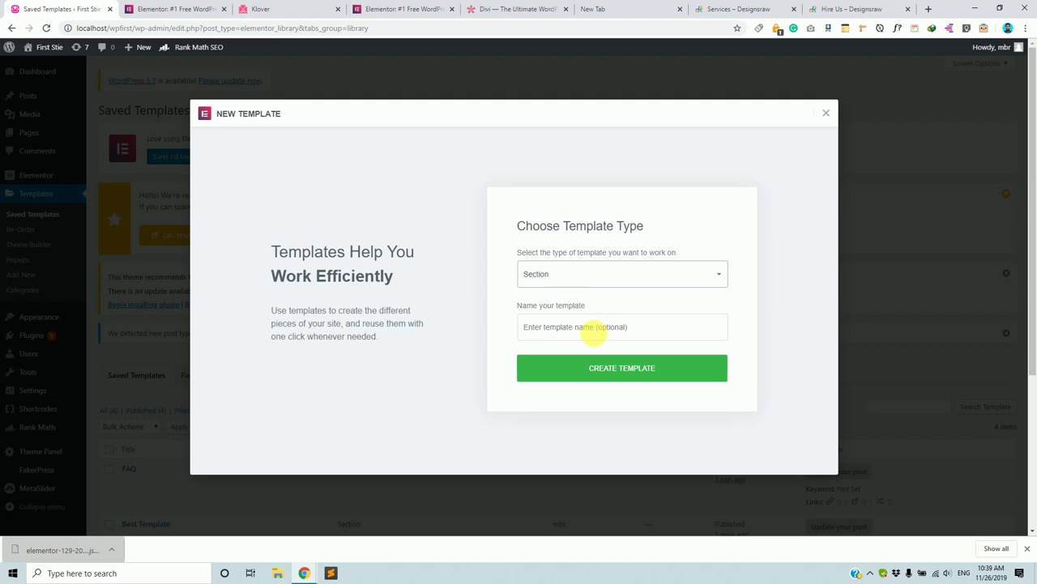
pyautogui.click(593, 332)
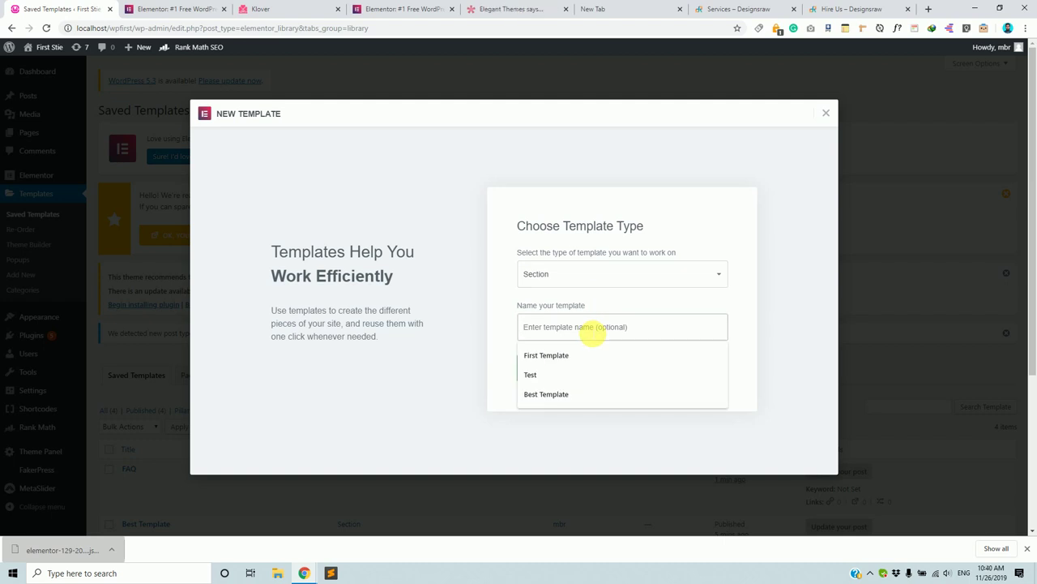
pyautogui.write('OUr')
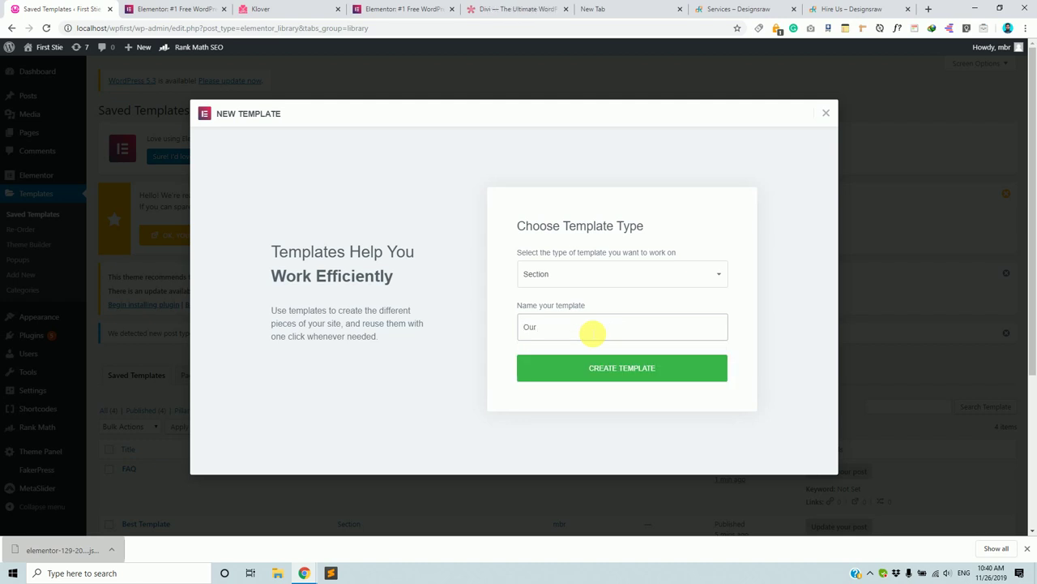
pyautogui.write(' Page')
pyautogui.click(631, 369)
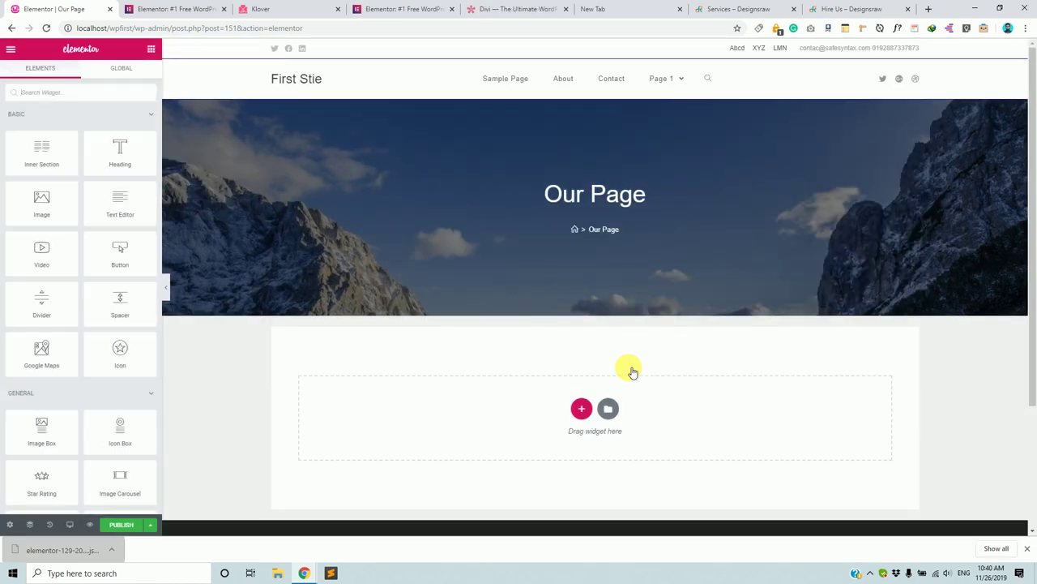
# - Collapse the Basic and General widget groups and add a single-column section to the empty template
pyautogui.click(145, 115)
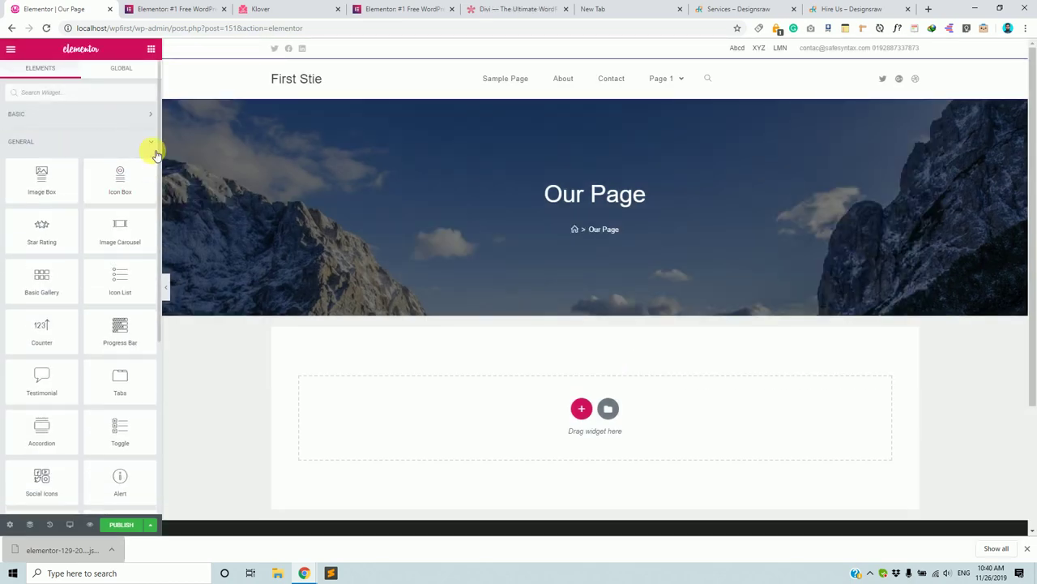
pyautogui.click(150, 142)
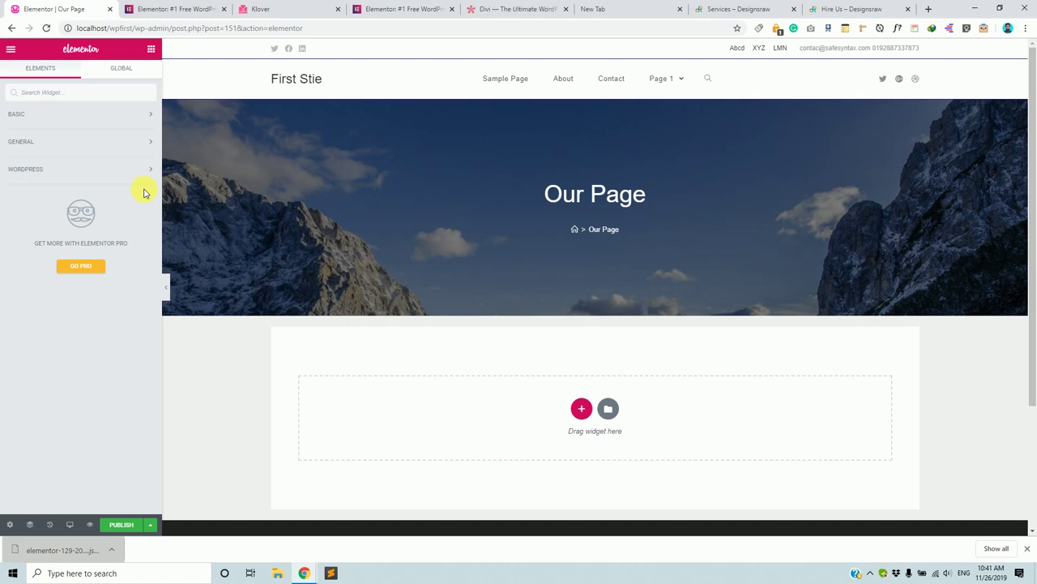
pyautogui.scroll(-2, 725, 296)
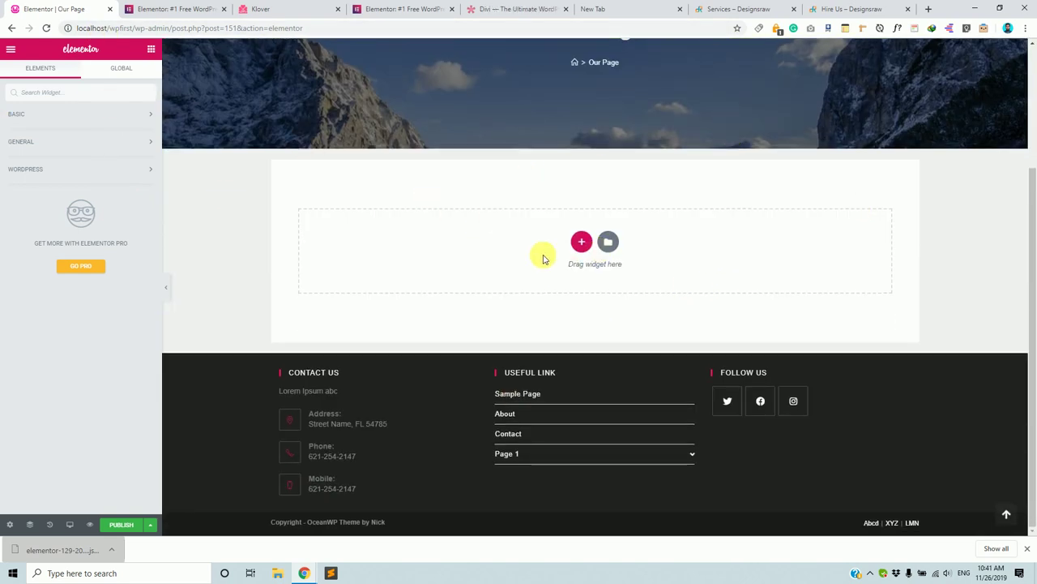
pyautogui.click(581, 242)
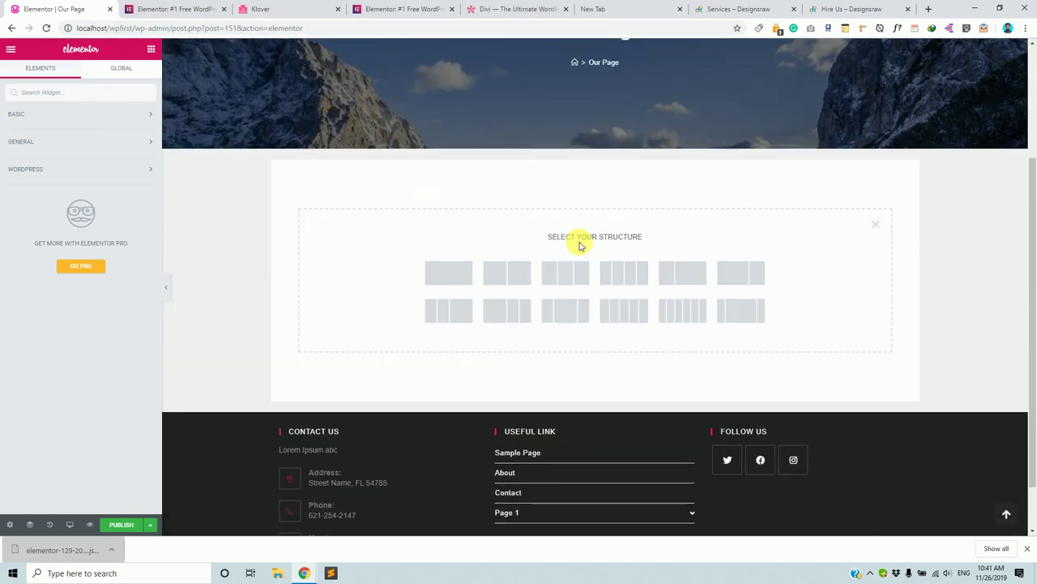
pyautogui.click(456, 275)
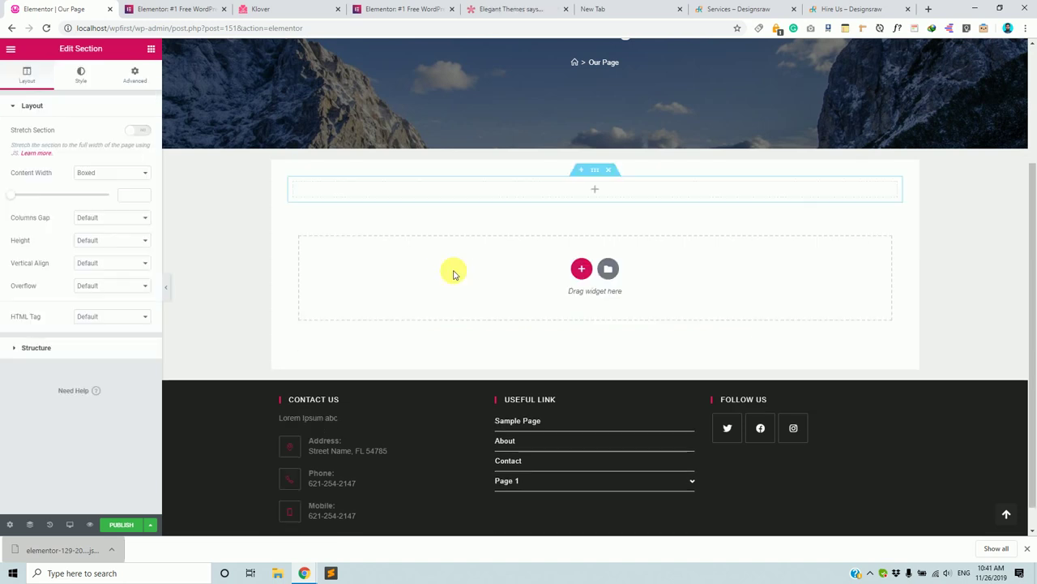
# - Expand the Basic and General widget groups and add an Image Carousel widget beneath the empty section
pyautogui.click(152, 51)
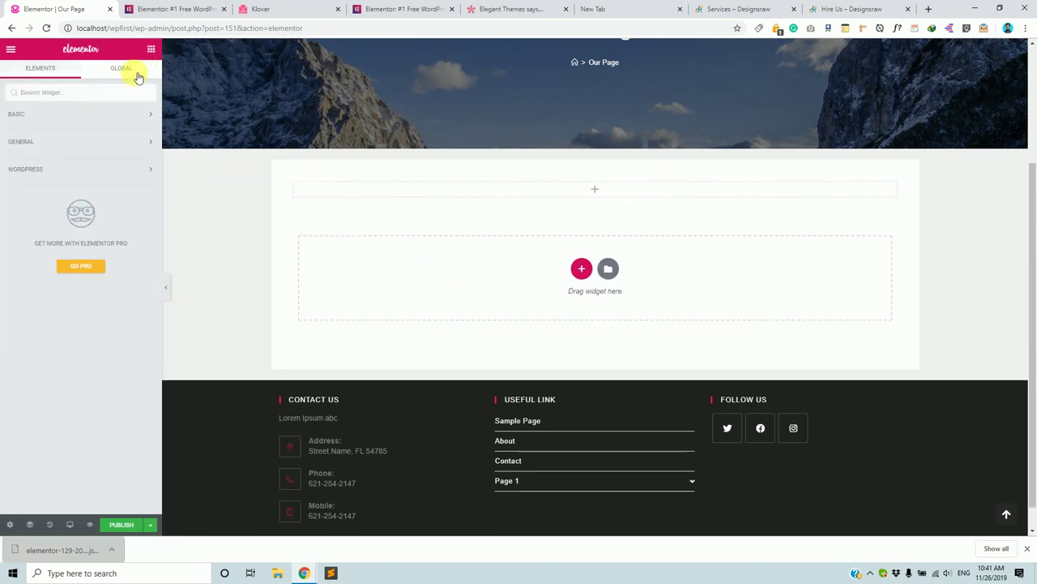
pyautogui.click(120, 115)
pyautogui.click(120, 394)
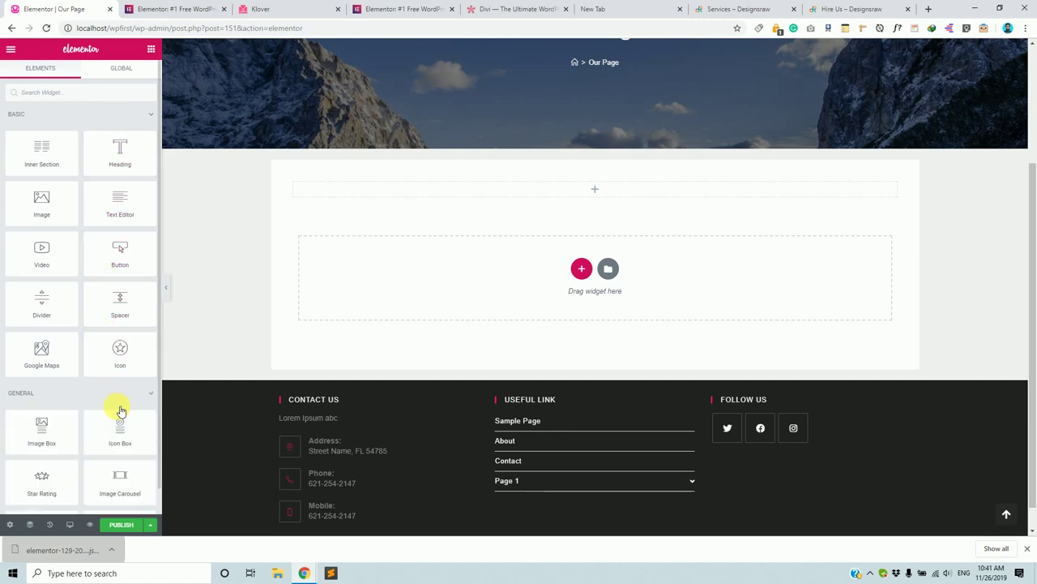
pyautogui.scroll(-2, 120, 411)
pyautogui.scroll(-1, 116, 298)
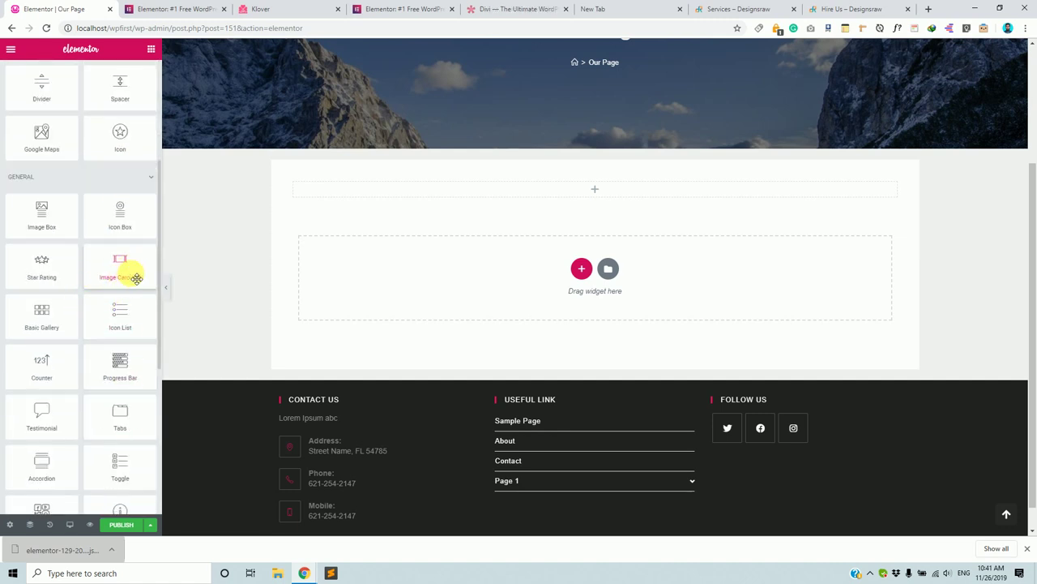
pyautogui.moveTo(132, 275); pyautogui.dragTo(335, 220)
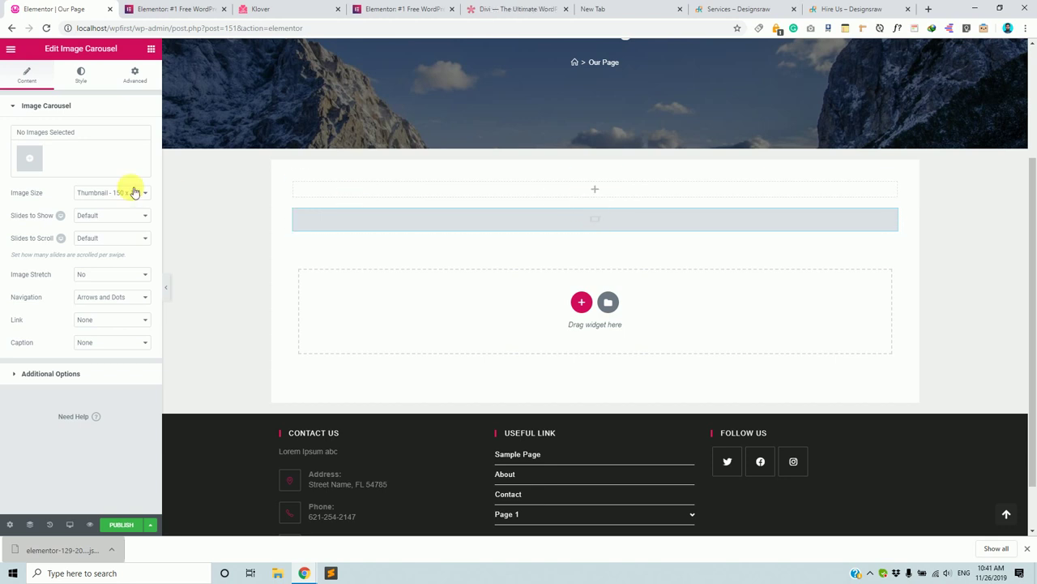
# - Fill the image carousel with the portrait of the dark-haired woman from the media library
pyautogui.click(32, 165)
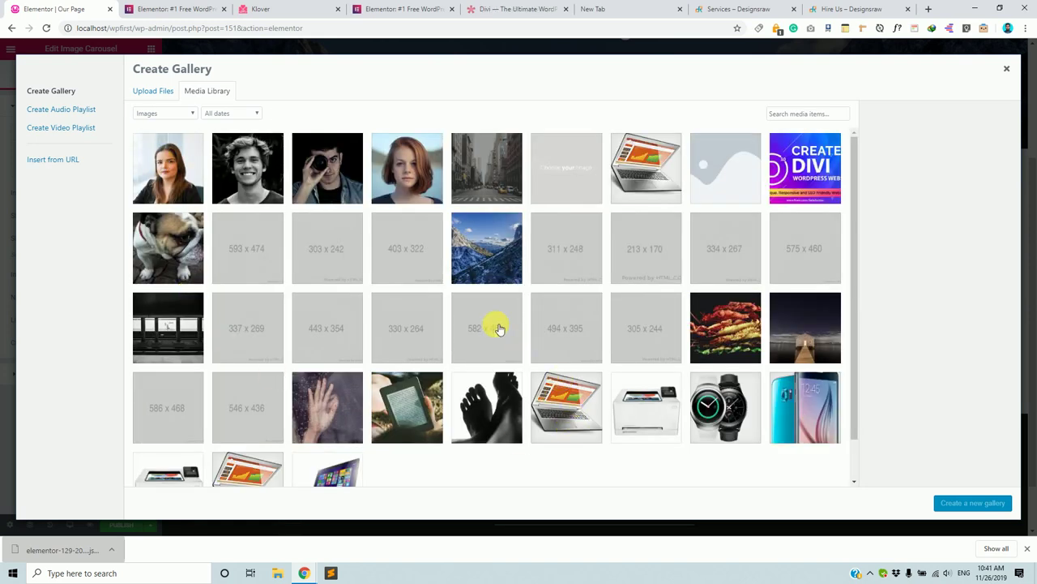
pyautogui.click(162, 174)
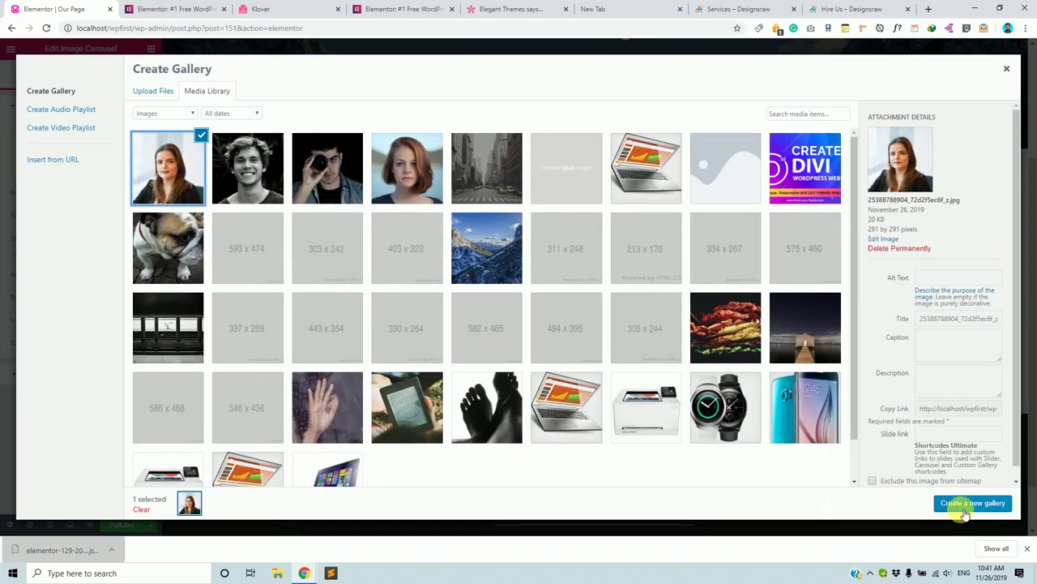
pyautogui.click(965, 503)
pyautogui.click(995, 504)
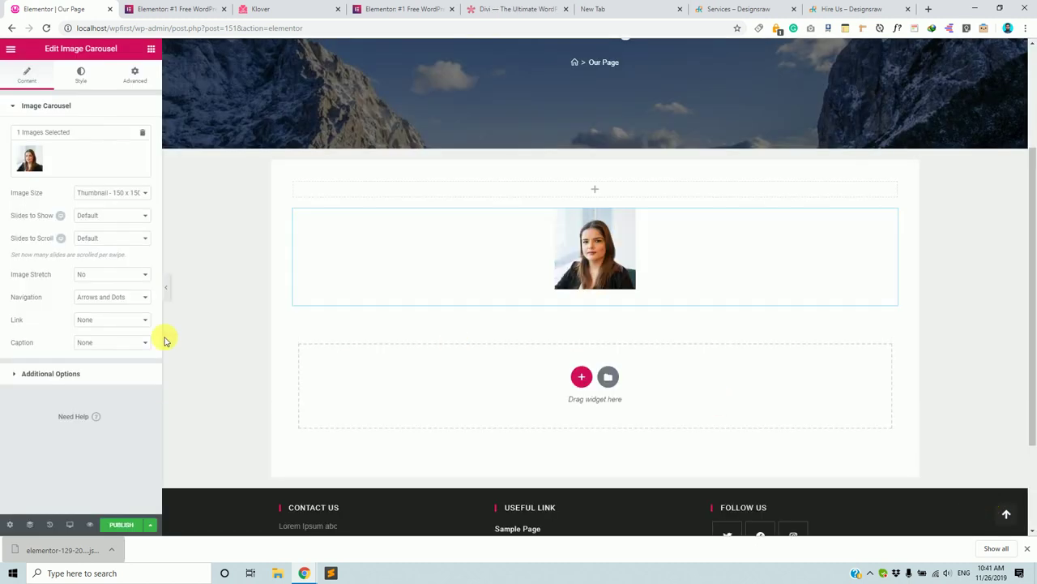
# - Add a Basic Gallery widget to the empty section above the image carousel
pyautogui.click(134, 73)
pyautogui.scroll(2, 169, 519)
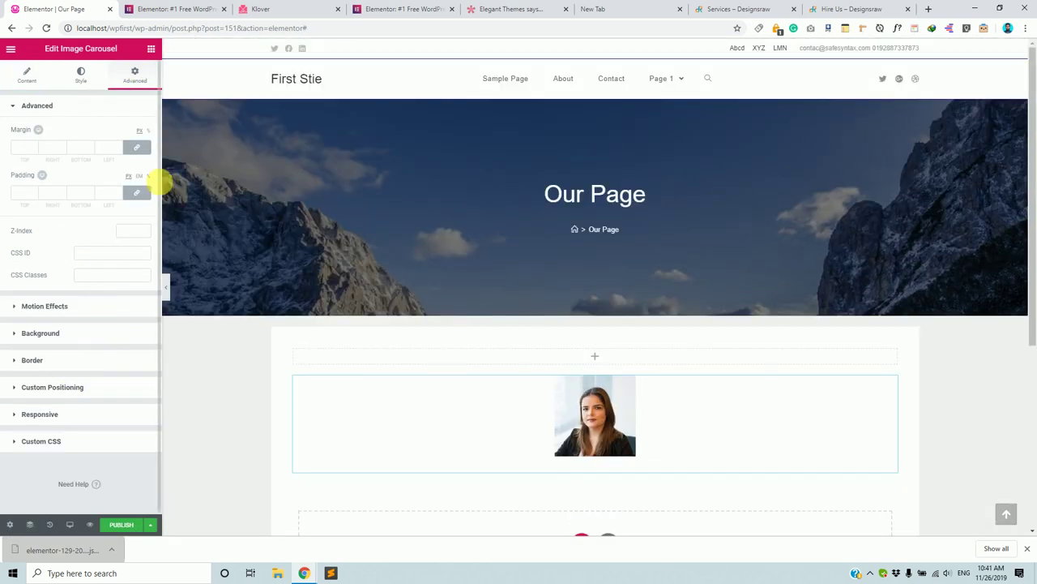
pyautogui.click(150, 51)
pyautogui.scroll(-2, 92, 361)
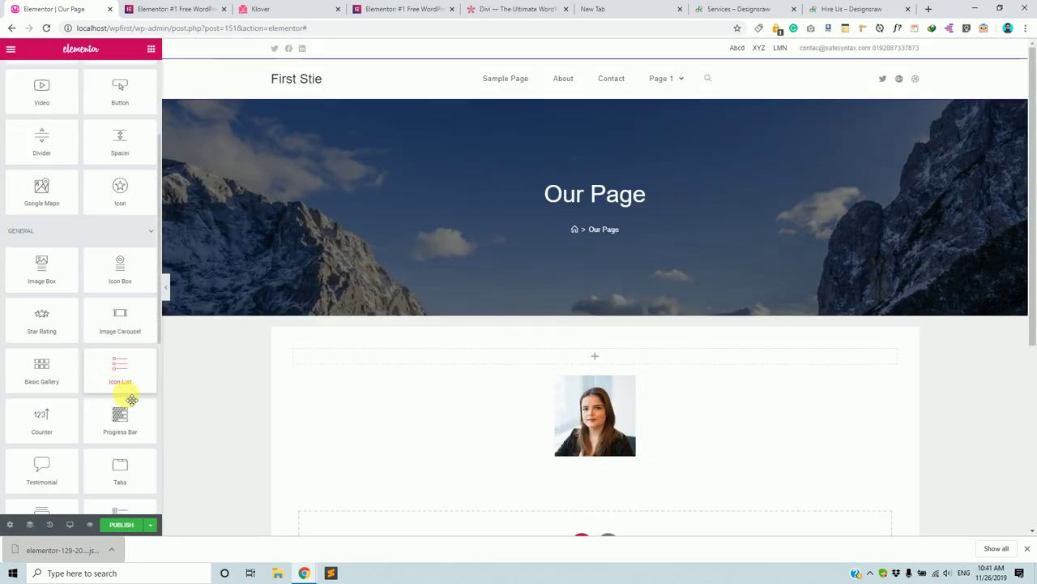
pyautogui.scroll(-1, 132, 400)
pyautogui.scroll(-1, 131, 400)
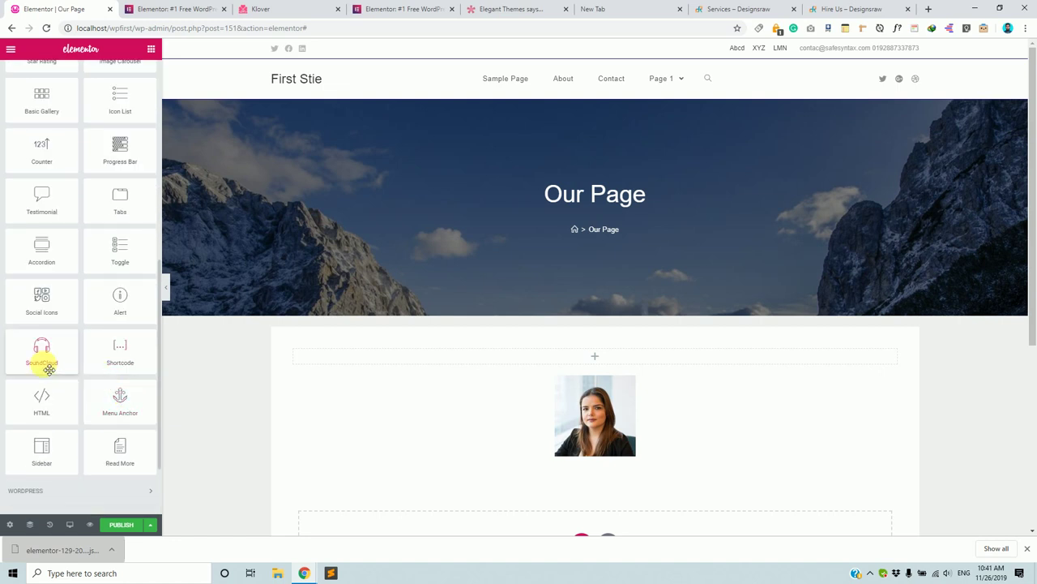
pyautogui.scroll(2, 26, 322)
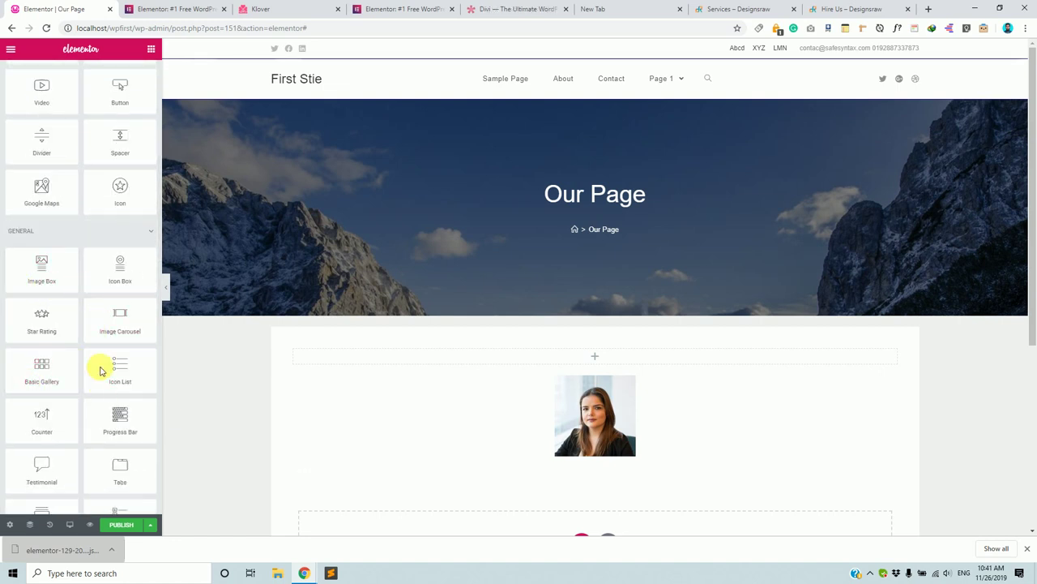
pyautogui.moveTo(29, 374); pyautogui.dragTo(561, 353)
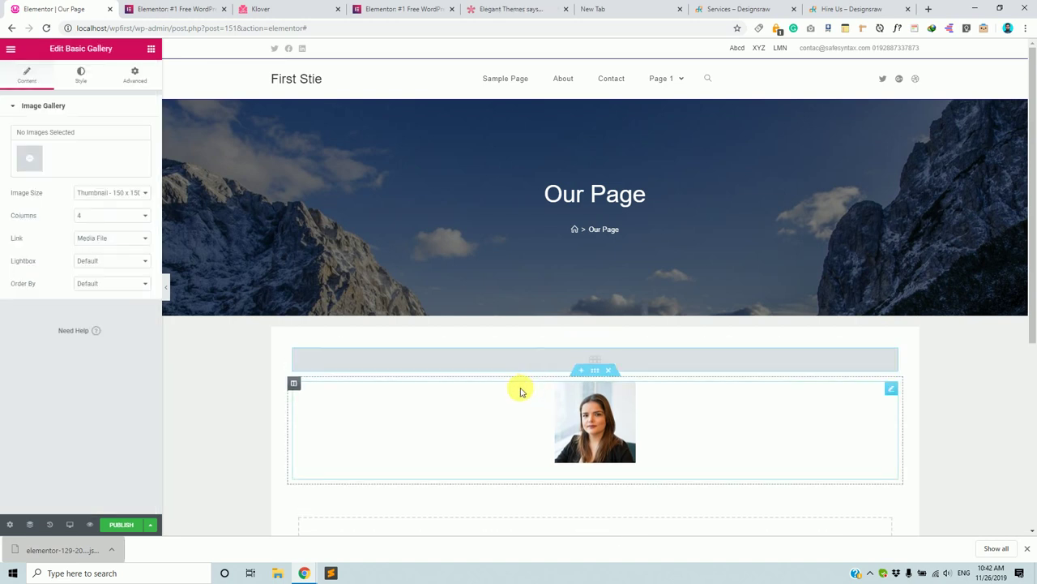
# - Insert a gallery of six media library images: the four portraits, the city street and the laptop
pyautogui.click(28, 162)
pyautogui.click(168, 168)
pyautogui.click(248, 168)
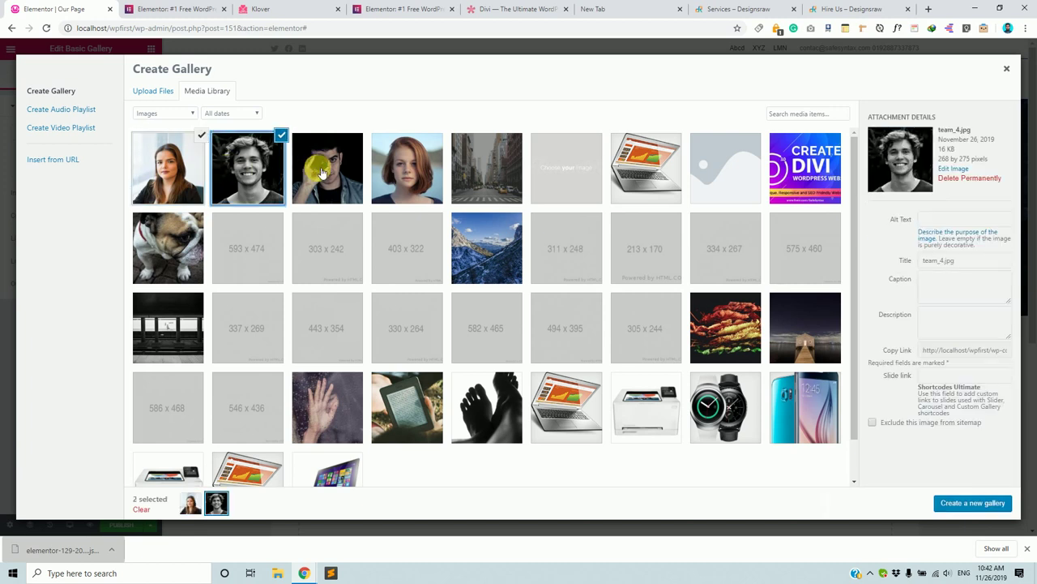
pyautogui.click(328, 168)
pyautogui.click(404, 172)
pyautogui.click(498, 174)
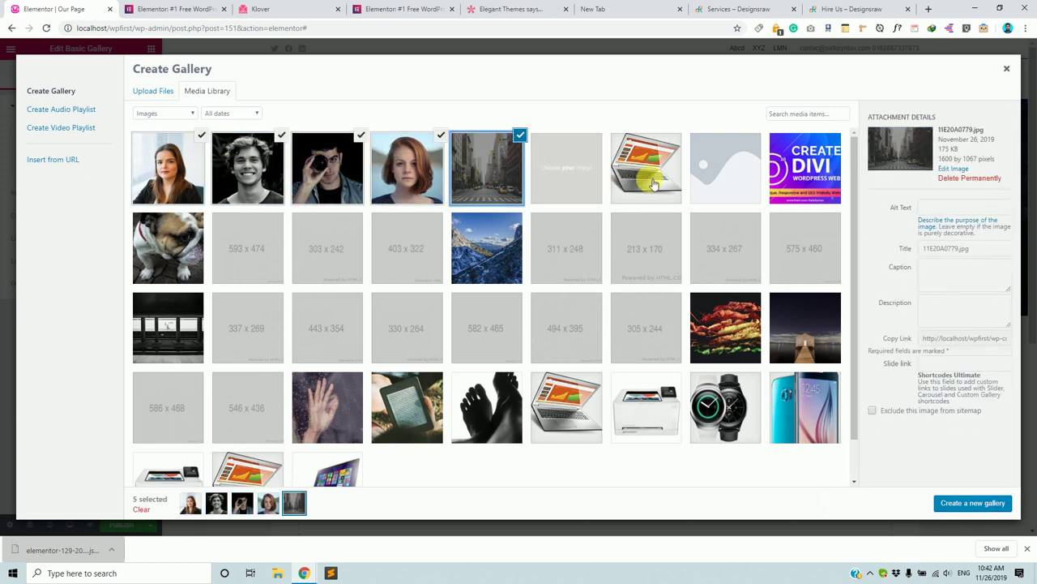
pyautogui.click(646, 185)
pyautogui.click(980, 504)
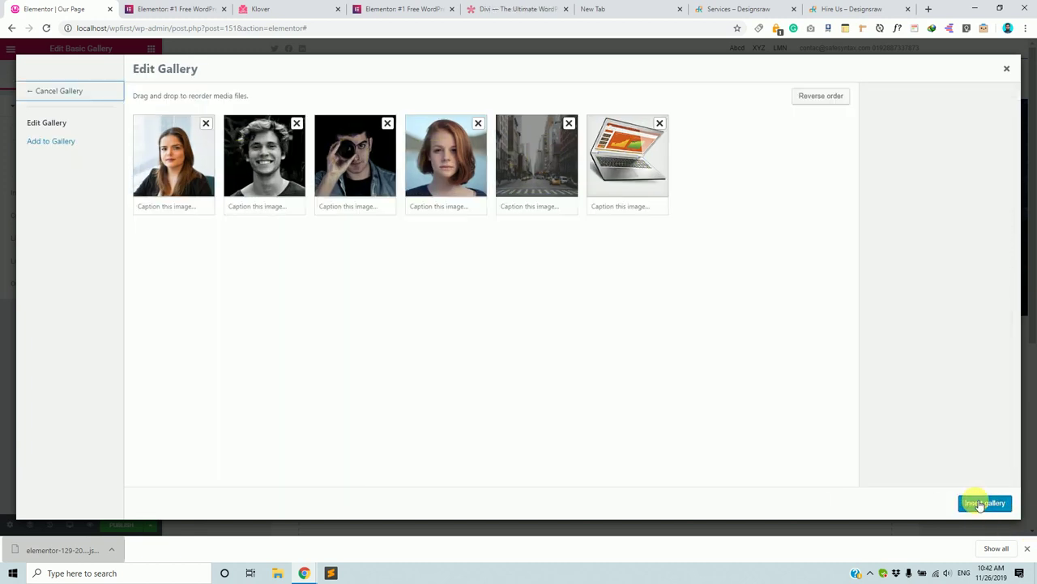
pyautogui.click(979, 504)
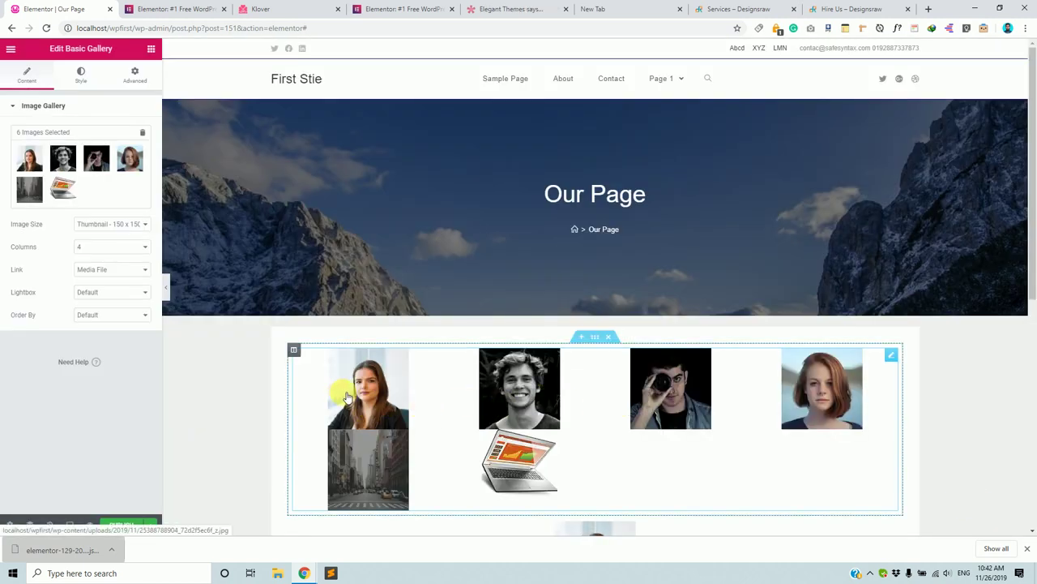
# - Set the gallery's image size to Large - 1024 x 1024
pyautogui.click(111, 225)
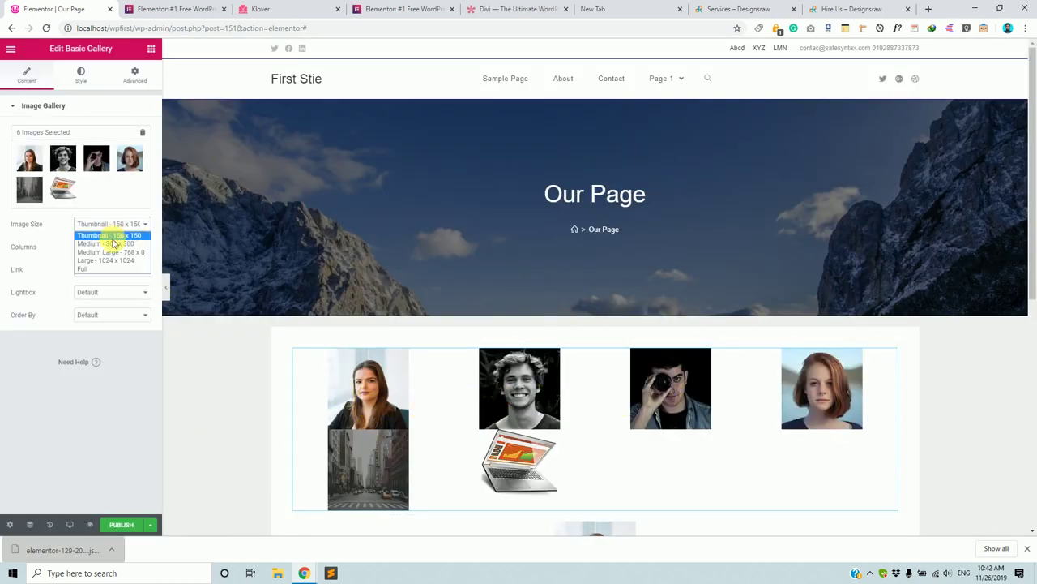
pyautogui.click(111, 261)
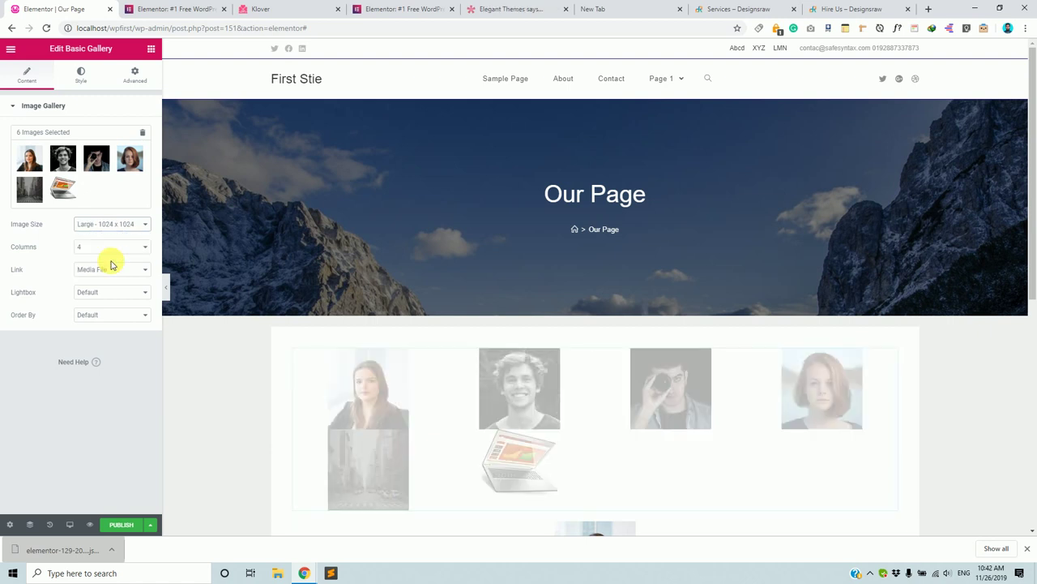
pyautogui.scroll(-3, 528, 475)
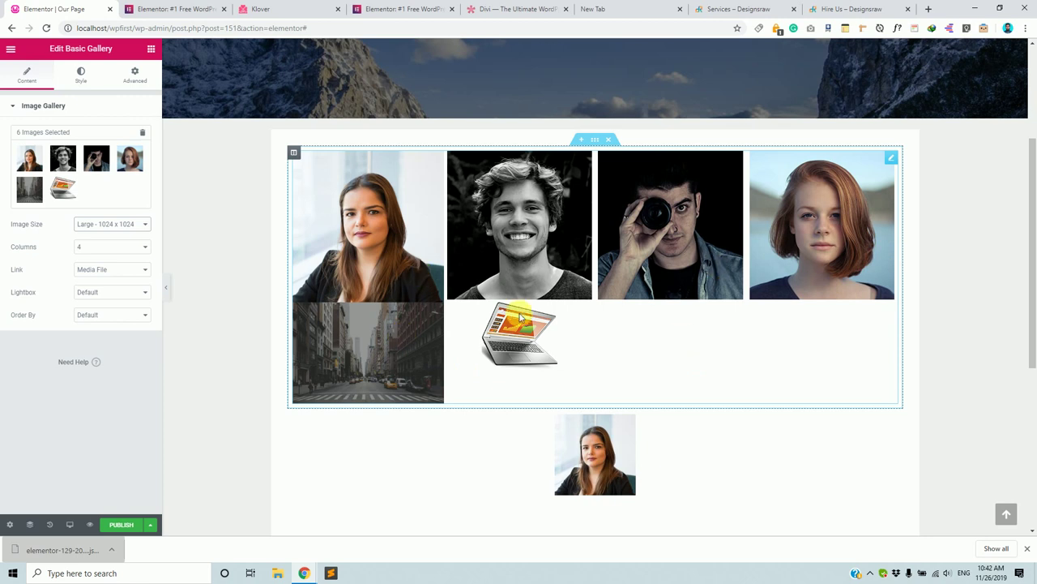
# - Add the two Divi banners, the bulldog, the e-reader and the 546 x 436 and 586 x 468 placeholders to the gallery
pyautogui.click(147, 156)
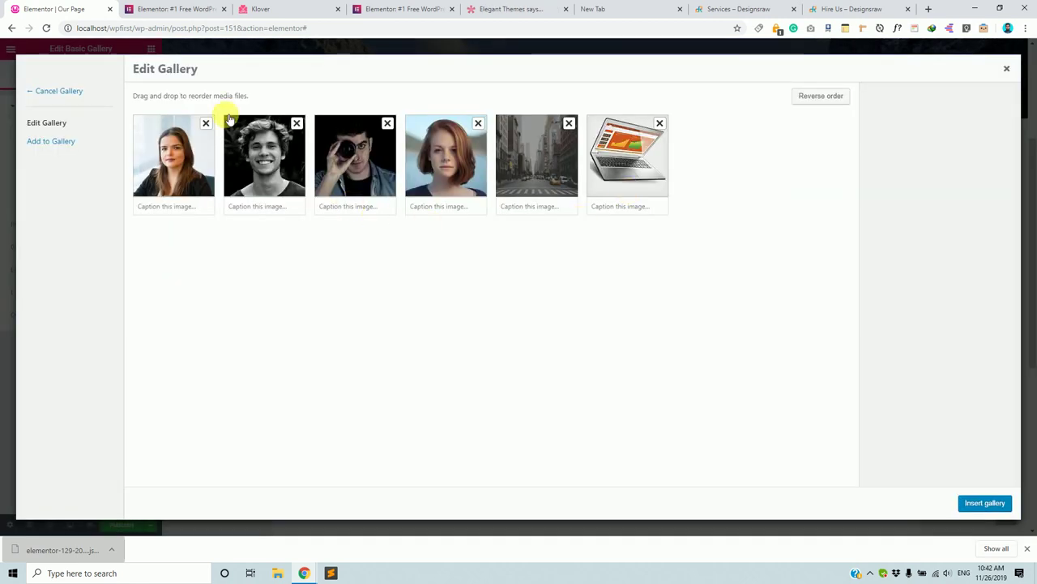
pyautogui.click(57, 142)
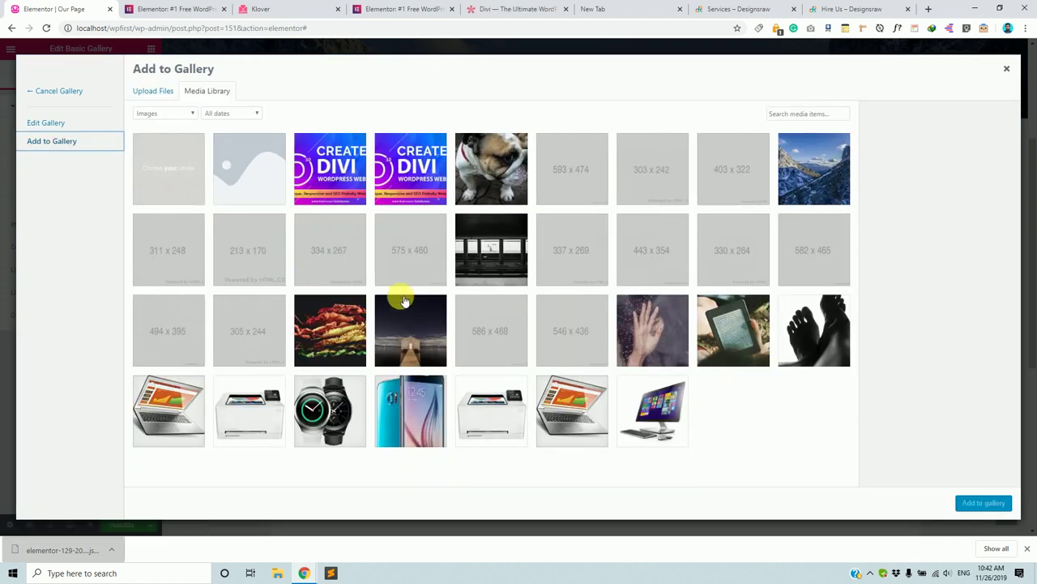
pyautogui.click(333, 158)
pyautogui.click(411, 162)
pyautogui.click(487, 166)
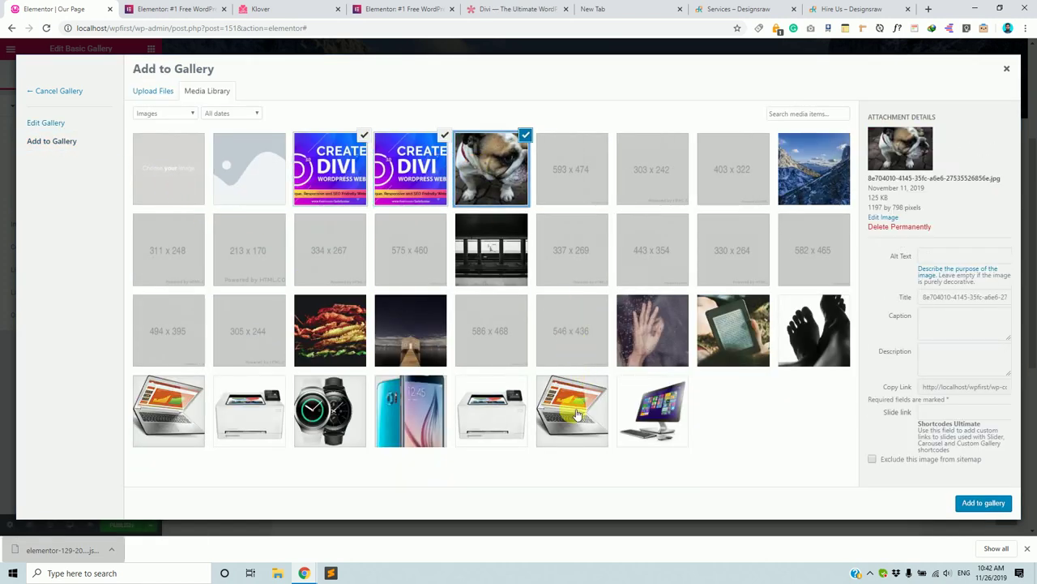
pyautogui.click(718, 350)
pyautogui.click(498, 334)
pyautogui.click(969, 502)
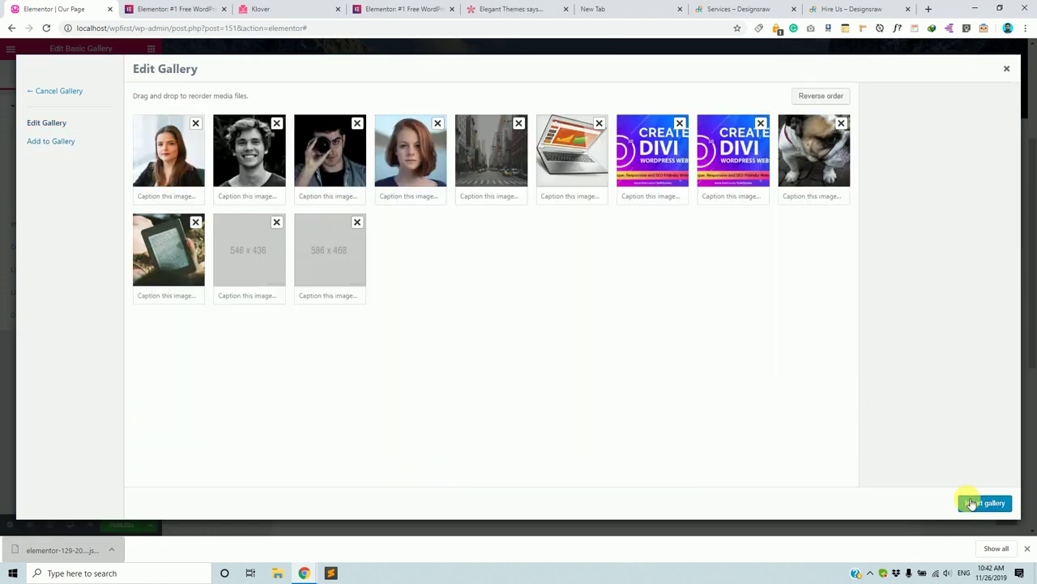
pyautogui.click(984, 504)
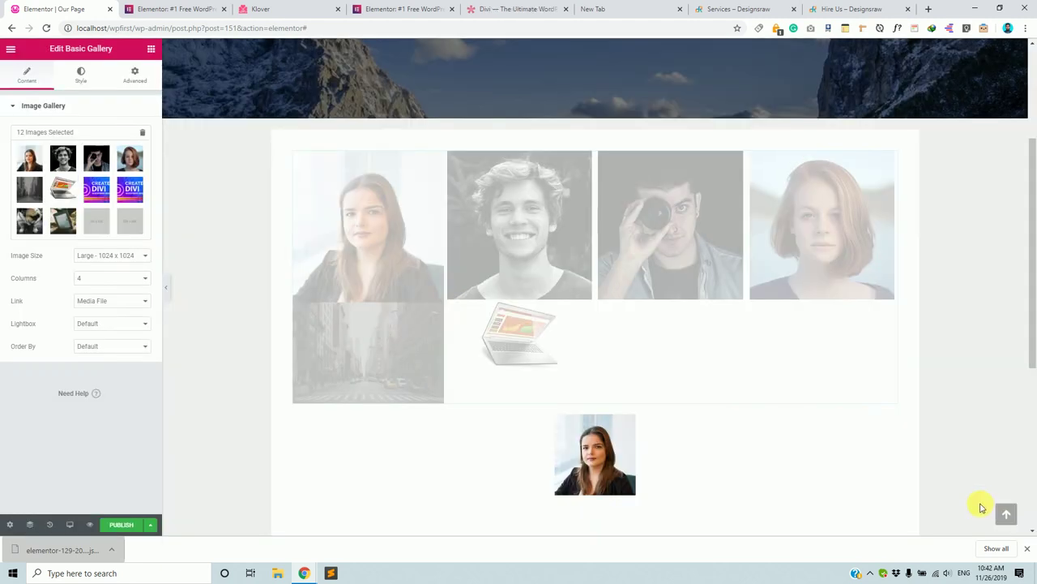
pyautogui.scroll(-2, 613, 433)
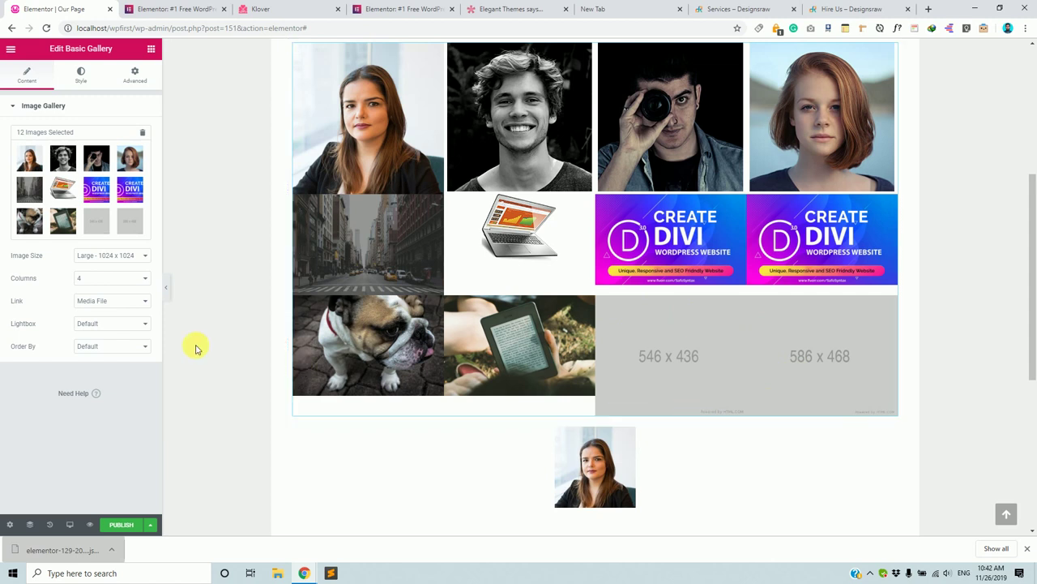
# - Remove the duplicate Divi banner and both grey placeholders from the gallery
pyautogui.click(102, 220)
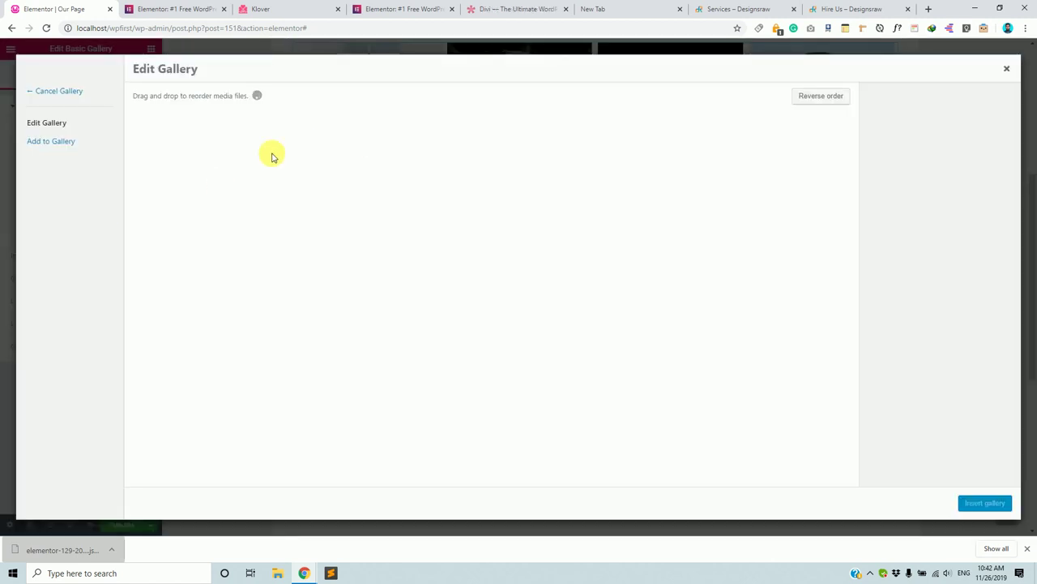
pyautogui.click(388, 233)
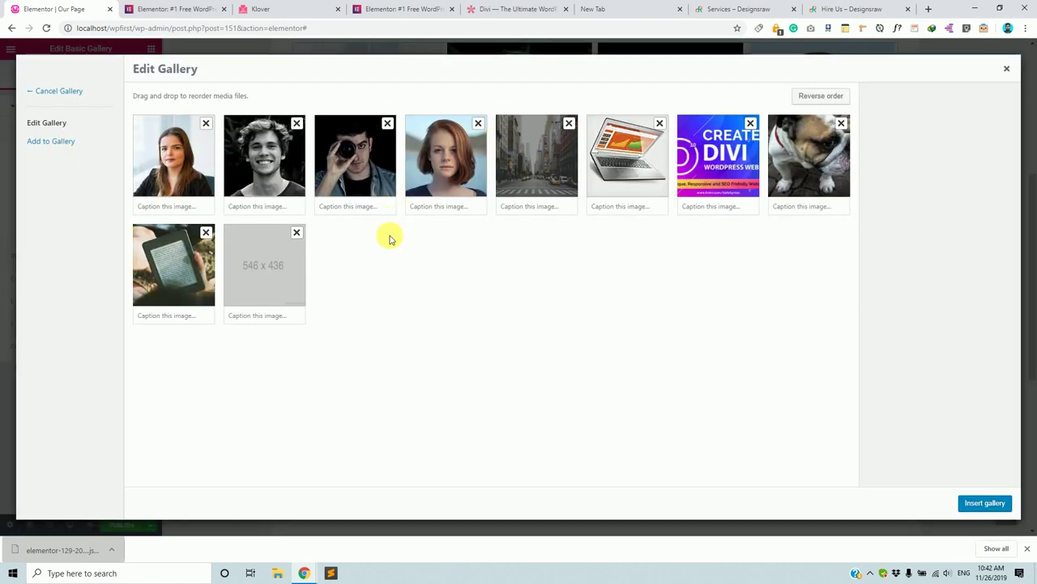
pyautogui.click(297, 233)
pyautogui.click(984, 502)
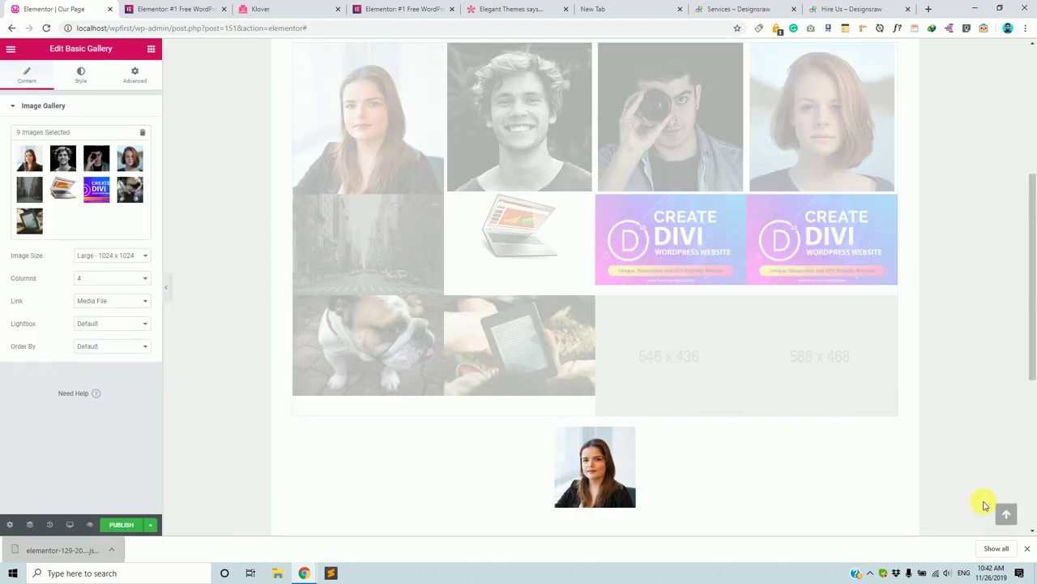
# - Remove the laptop image from the gallery
pyautogui.click(29, 221)
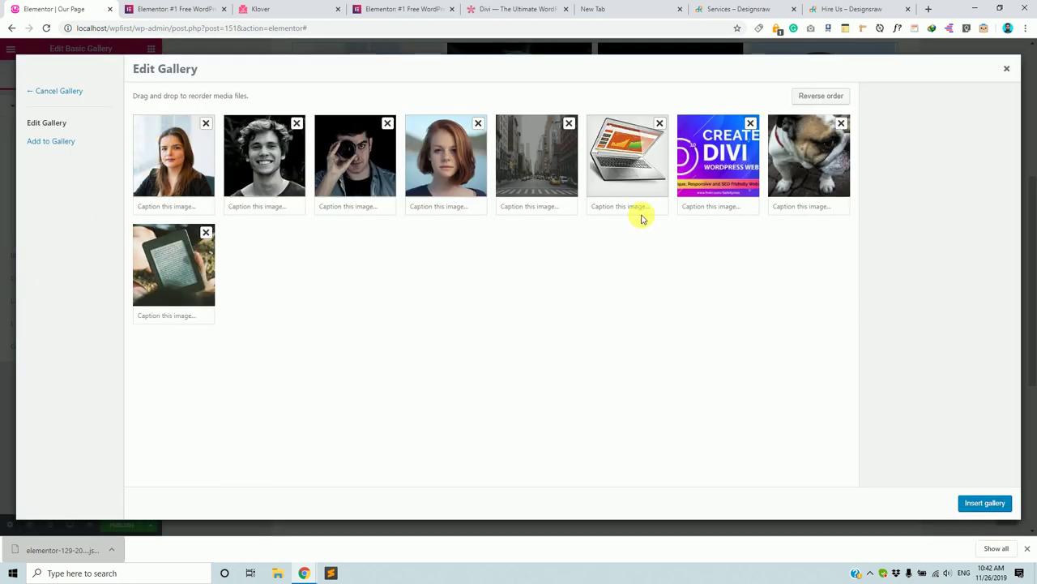
pyautogui.click(660, 122)
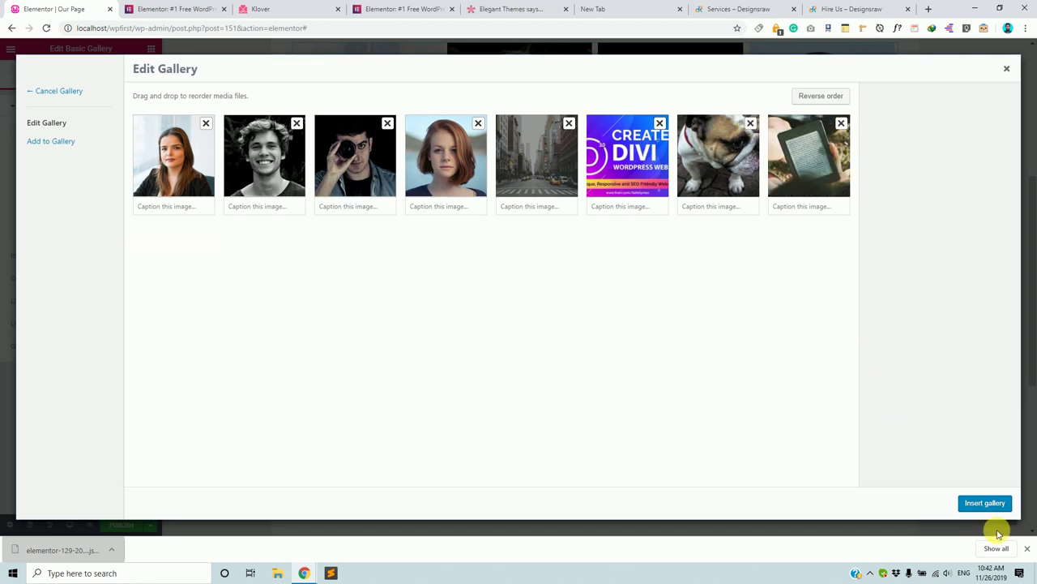
pyautogui.click(983, 501)
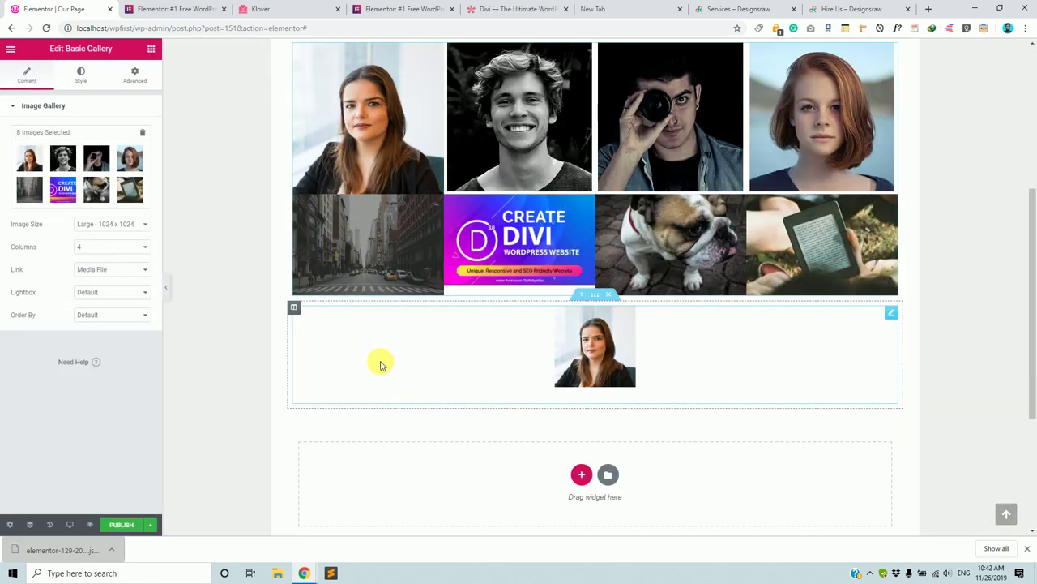
# - Add a Heading widget above the image gallery
pyautogui.scroll(3, 760, 438)
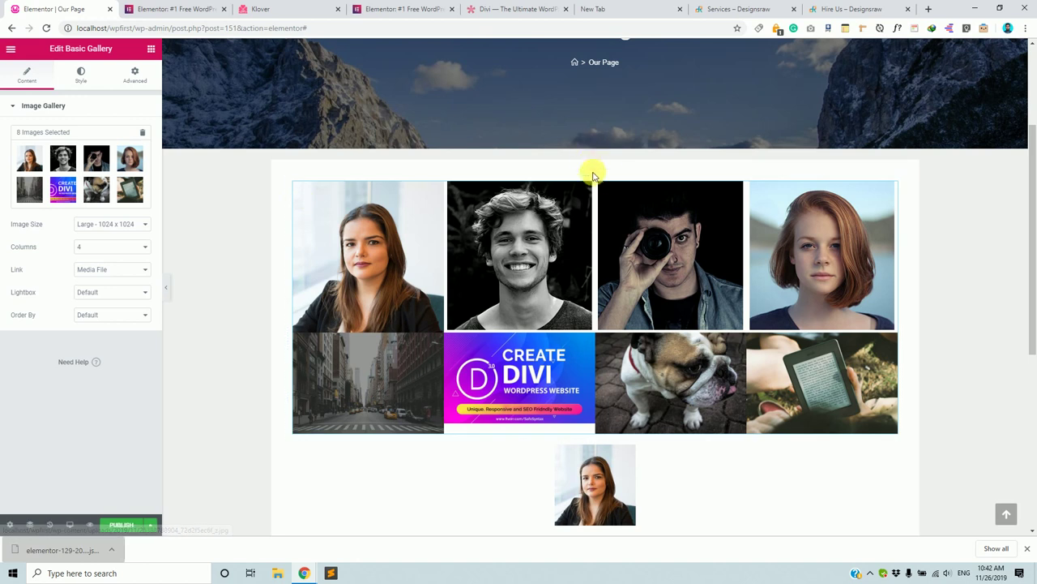
pyautogui.click(151, 50)
pyautogui.moveTo(109, 166); pyautogui.dragTo(597, 185)
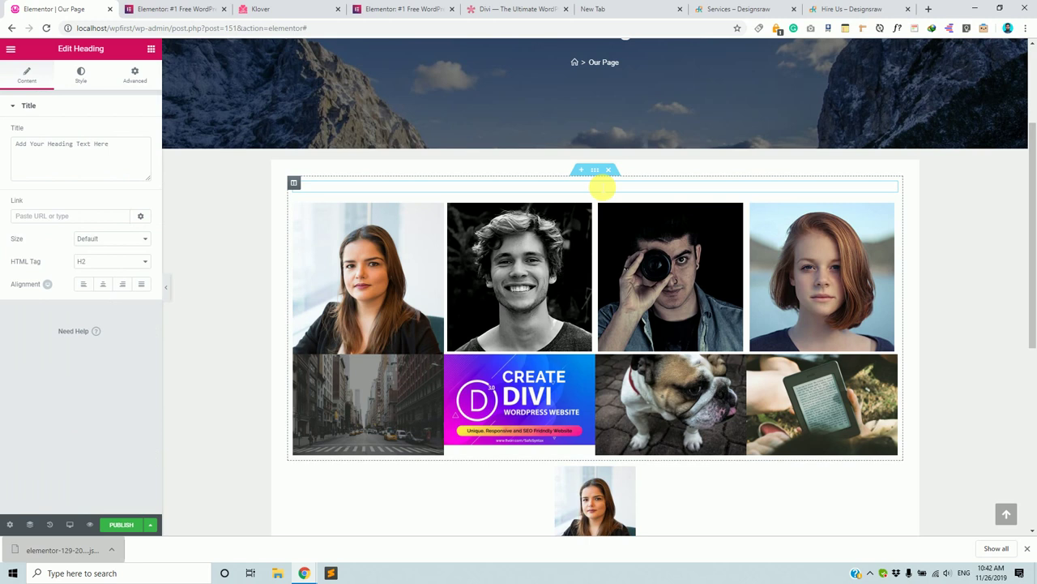
# - Set the heading's title to Gallery
pyautogui.doubleClick(134, 147)
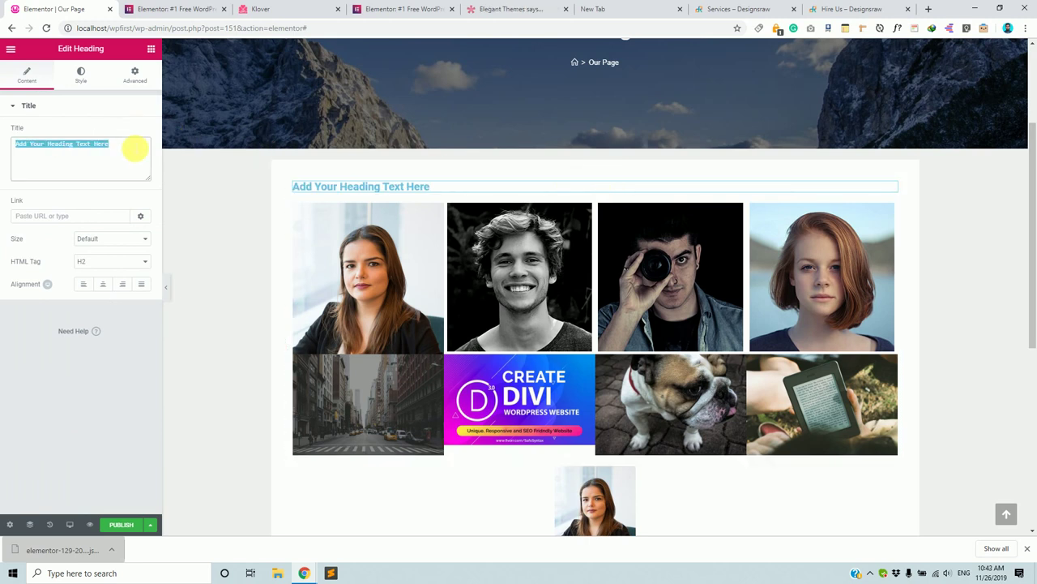
pyautogui.write('OUr')
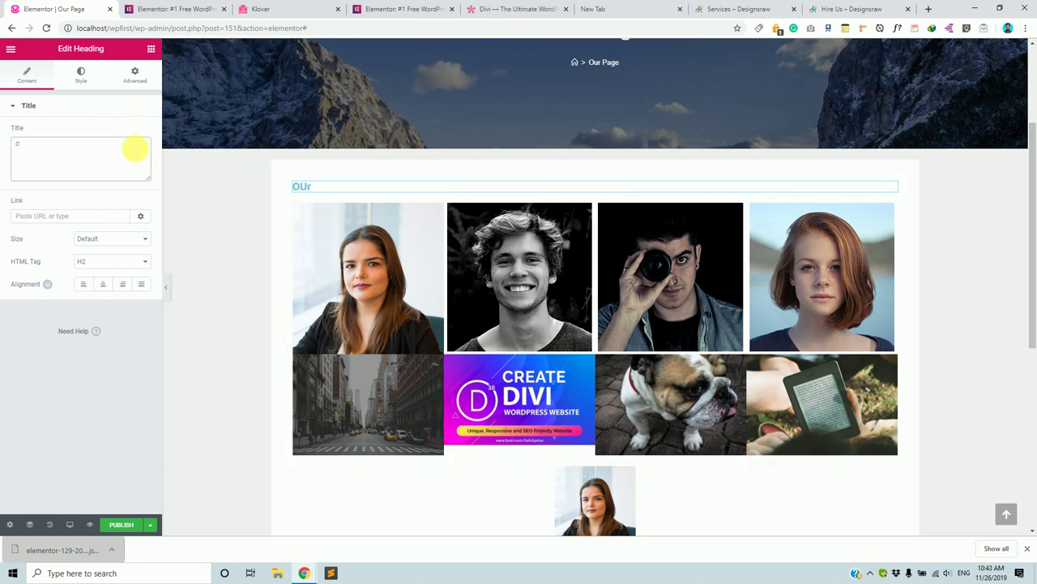
pyautogui.press('BackSpace')
pyautogui.write('Gellary')
pyautogui.doubleClick(27, 144)
pyautogui.rightClick(28, 146)
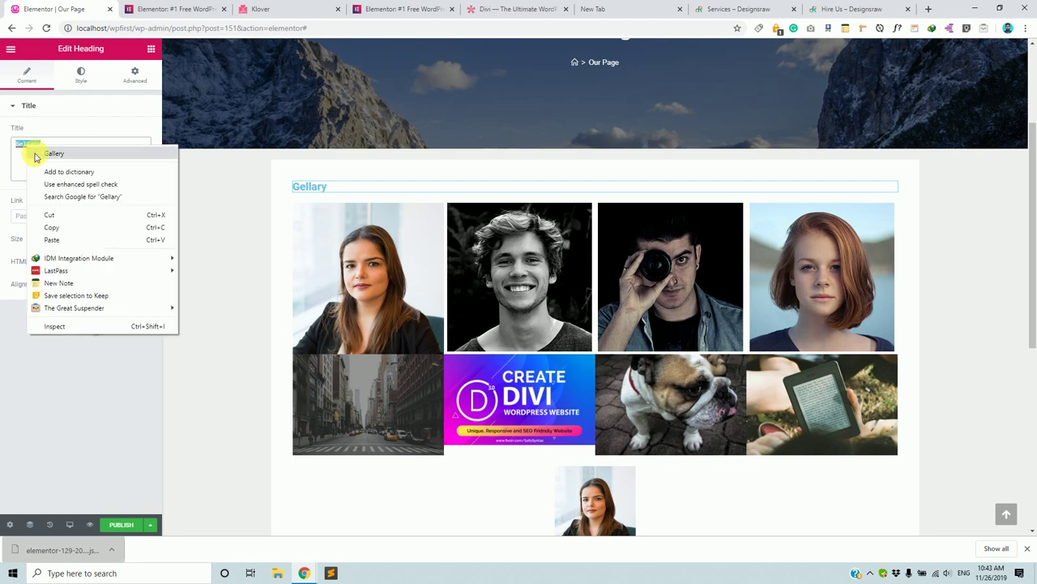
pyautogui.click(36, 154)
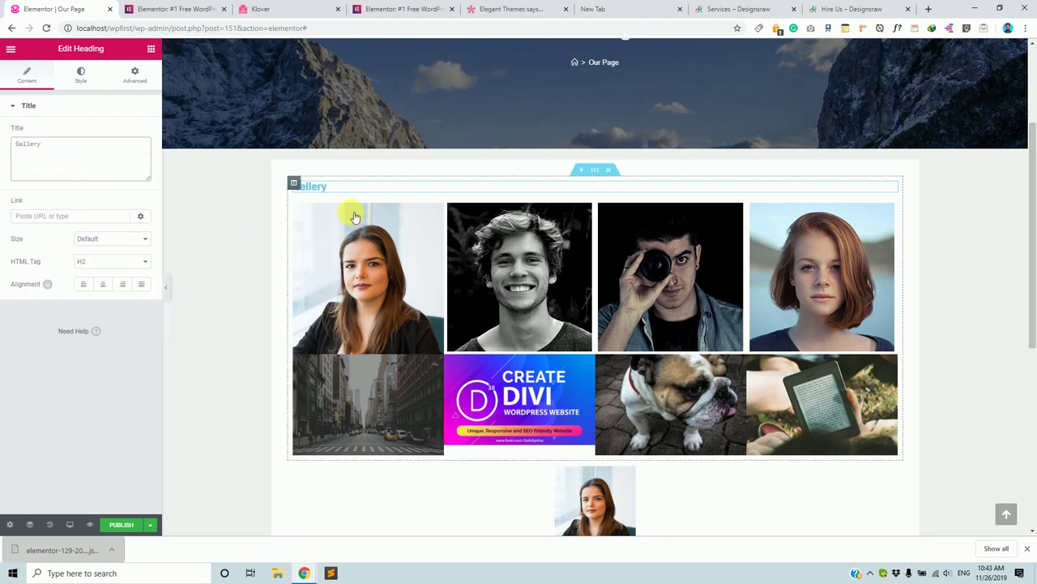
# - Center the Gallery heading and enlarge its typography size to about 60 px
pyautogui.click(103, 285)
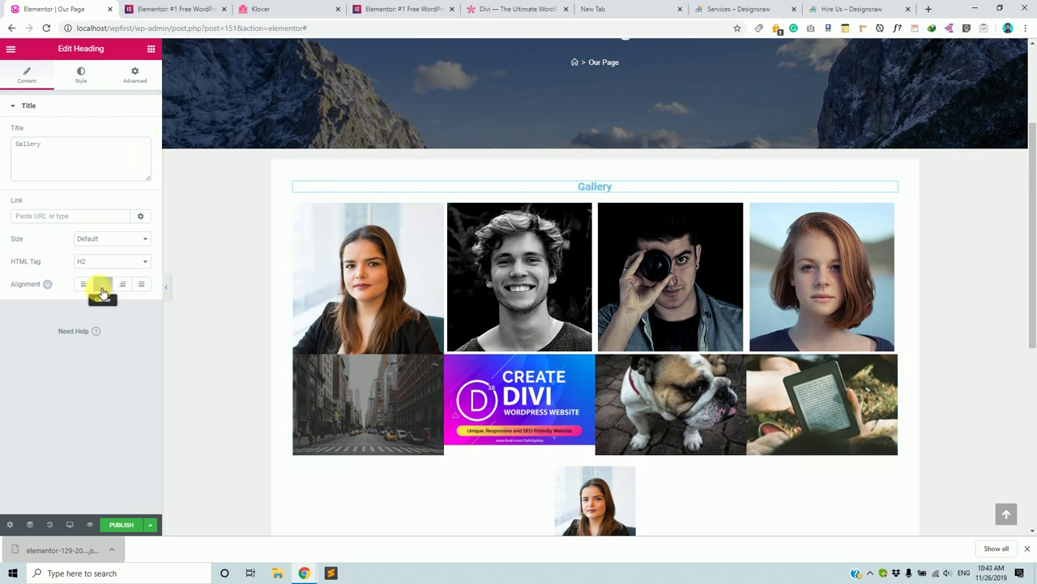
pyautogui.click(113, 261)
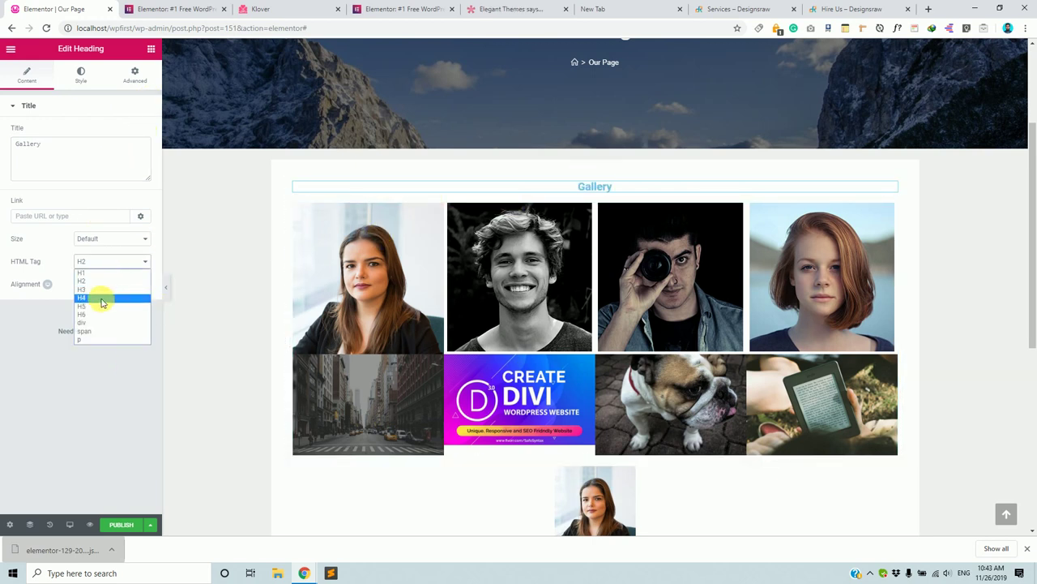
pyautogui.click(94, 285)
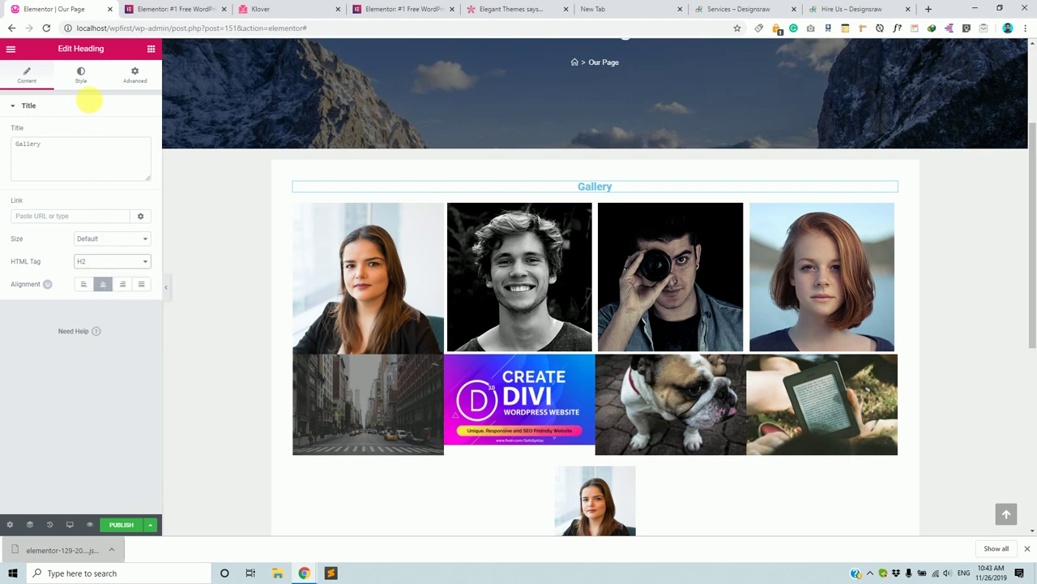
pyautogui.click(82, 75)
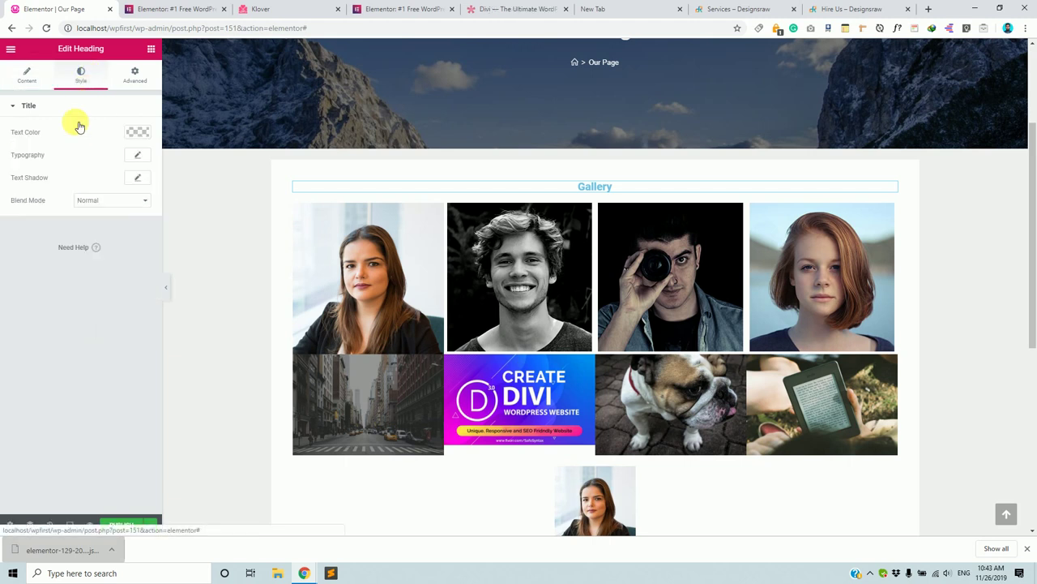
pyautogui.click(139, 159)
pyautogui.moveTo(23, 227); pyautogui.dragTo(46, 225)
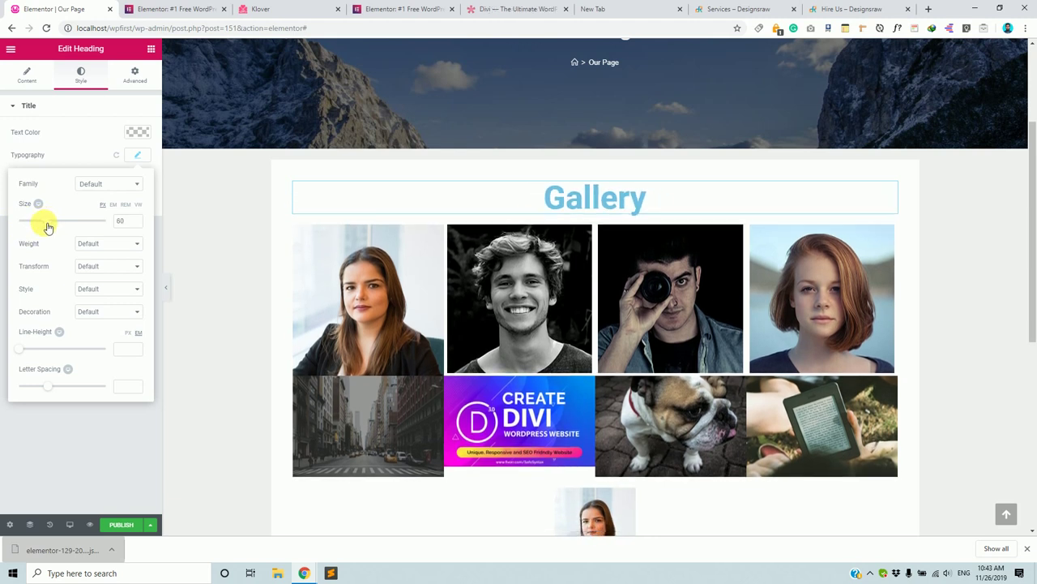
# - Change the Gallery heading's text color to a bright purple
pyautogui.click(132, 131)
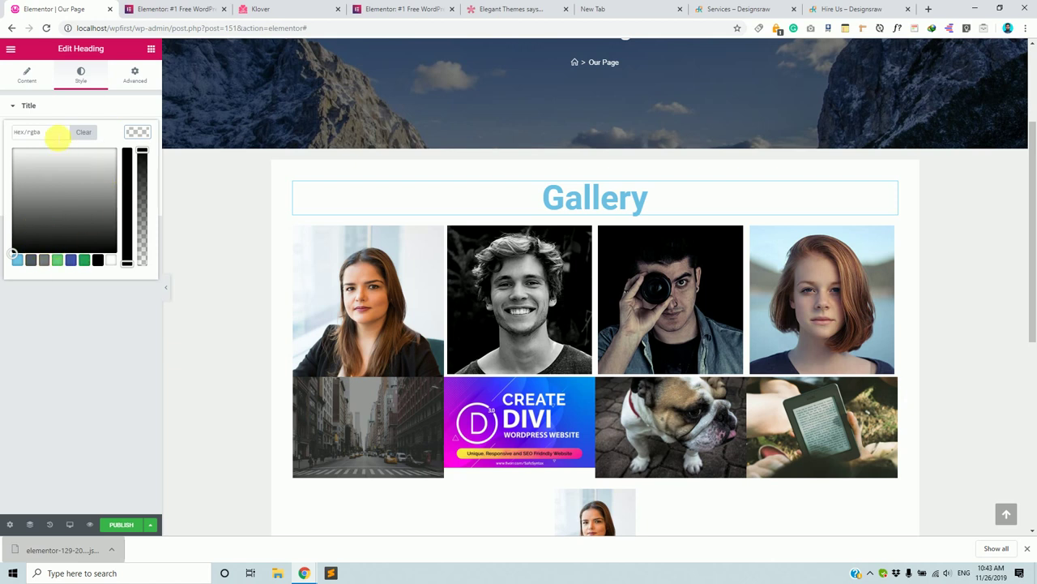
pyautogui.click(89, 187)
pyautogui.moveTo(135, 157); pyautogui.dragTo(136, 192)
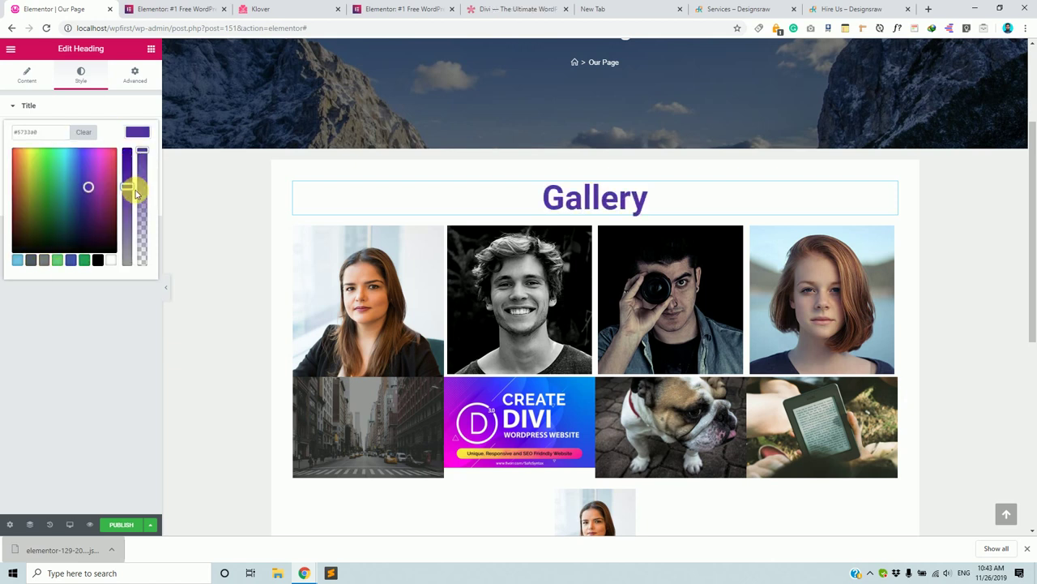
pyautogui.moveTo(99, 156); pyautogui.dragTo(97, 162)
pyautogui.click(81, 103)
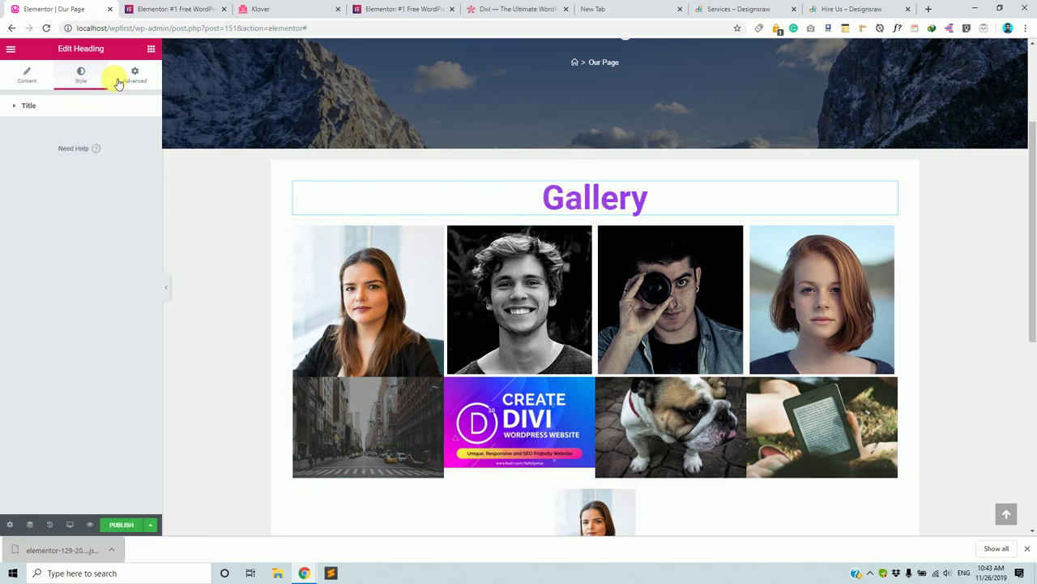
pyautogui.click(51, 106)
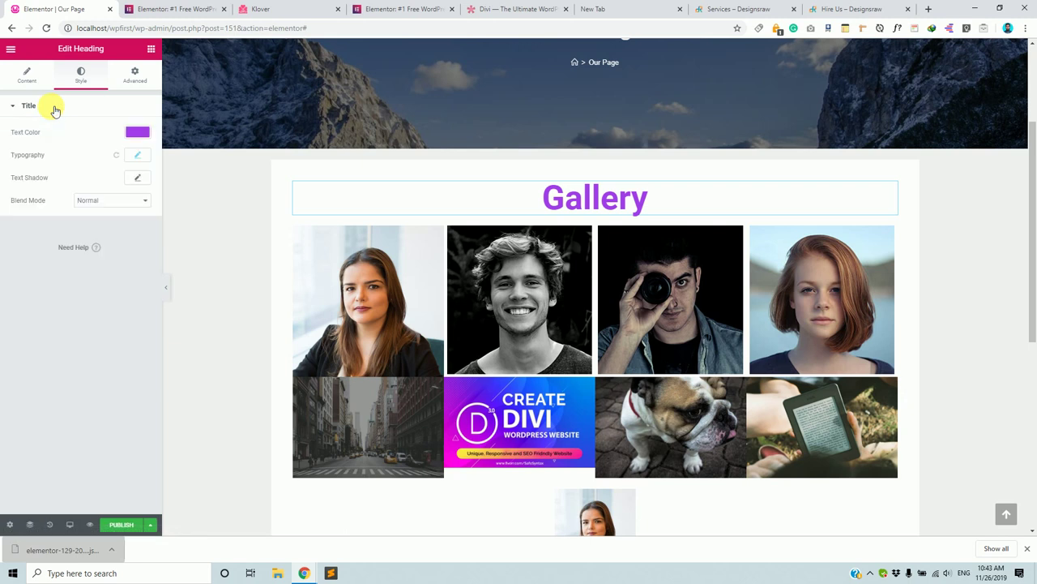
# - Unlink the Gallery heading's margins and set both the top and bottom margins to 50 px
pyautogui.click(135, 76)
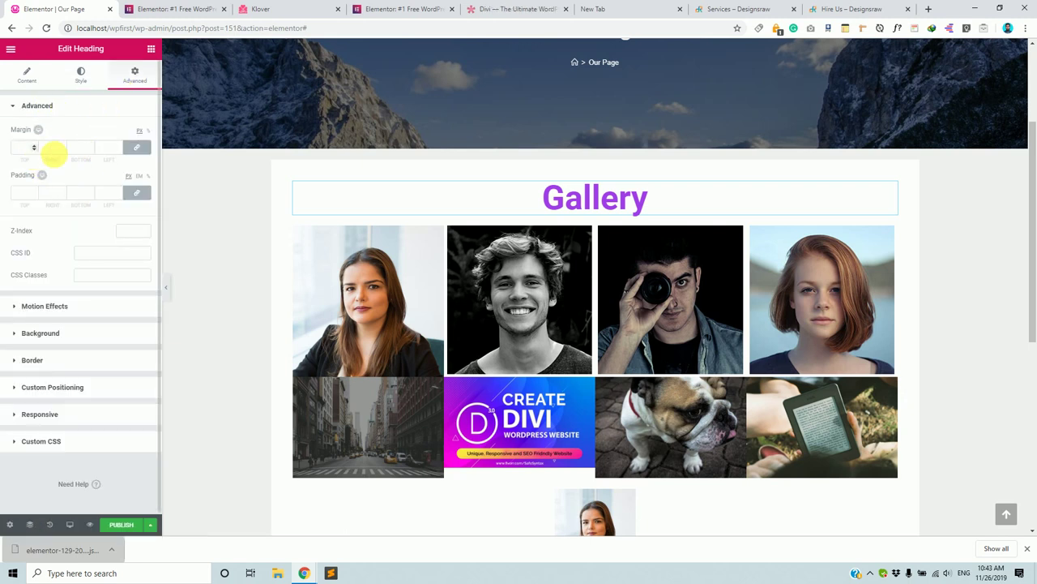
pyautogui.click(136, 147)
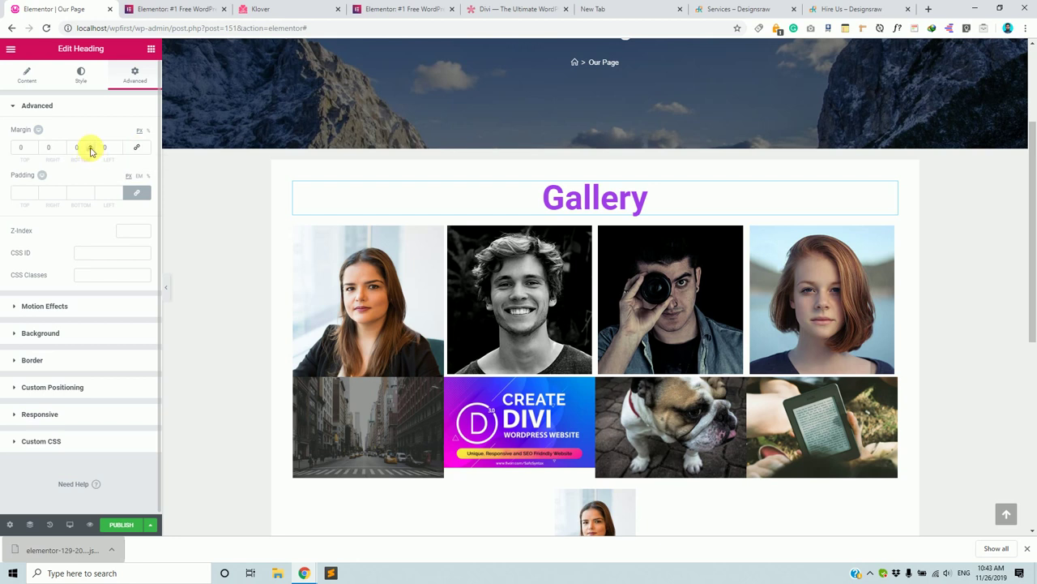
pyautogui.doubleClick(77, 147)
pyautogui.write('100')
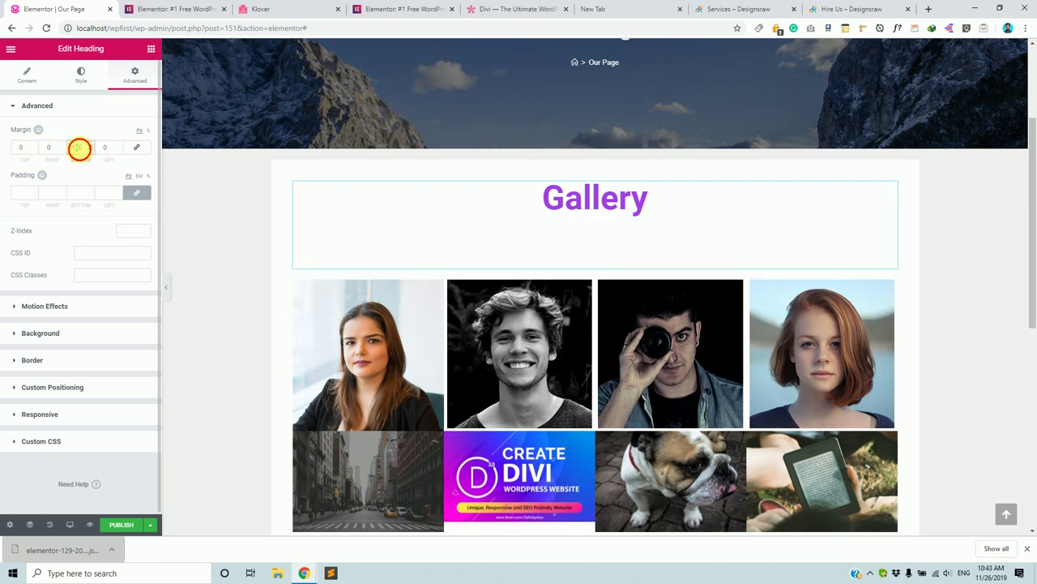
pyautogui.write('50')
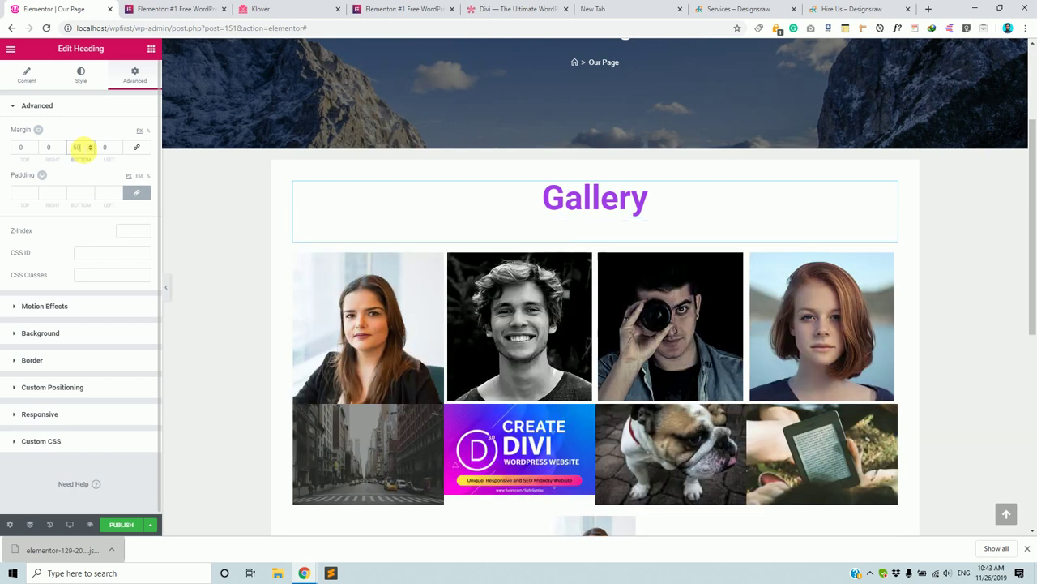
pyautogui.doubleClick(29, 149)
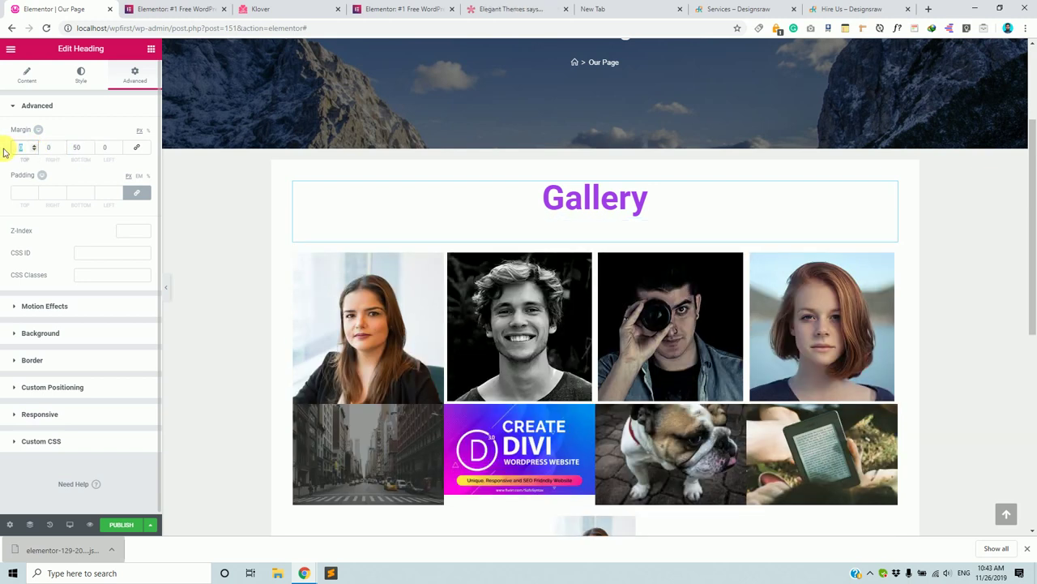
pyautogui.write('50')
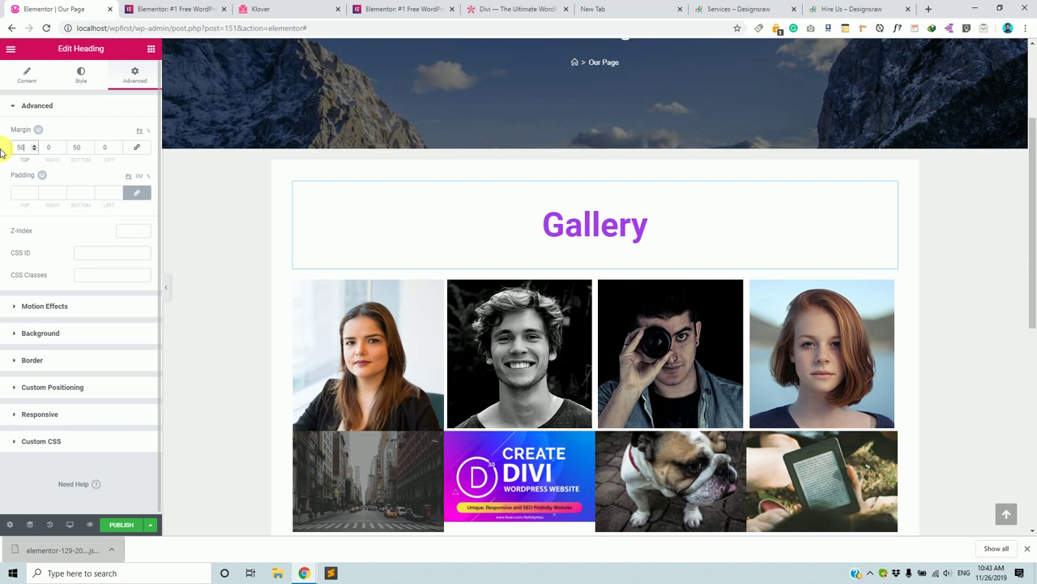